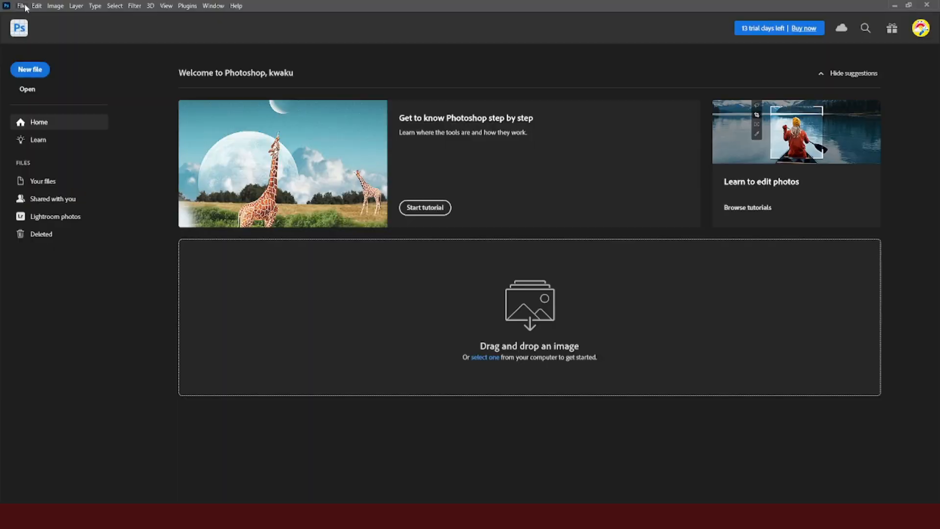
Start a new document in centimetres, 30 wide and 20 high.
click(22, 6)
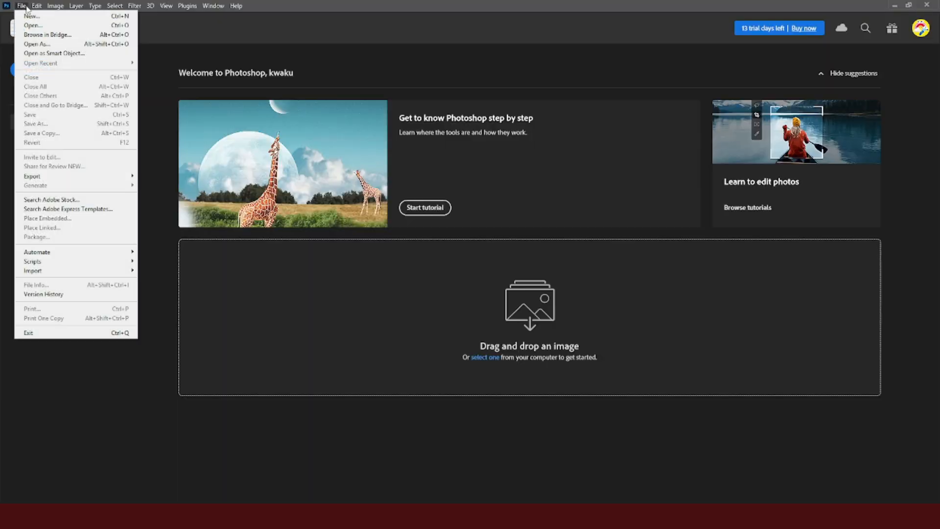
click(29, 16)
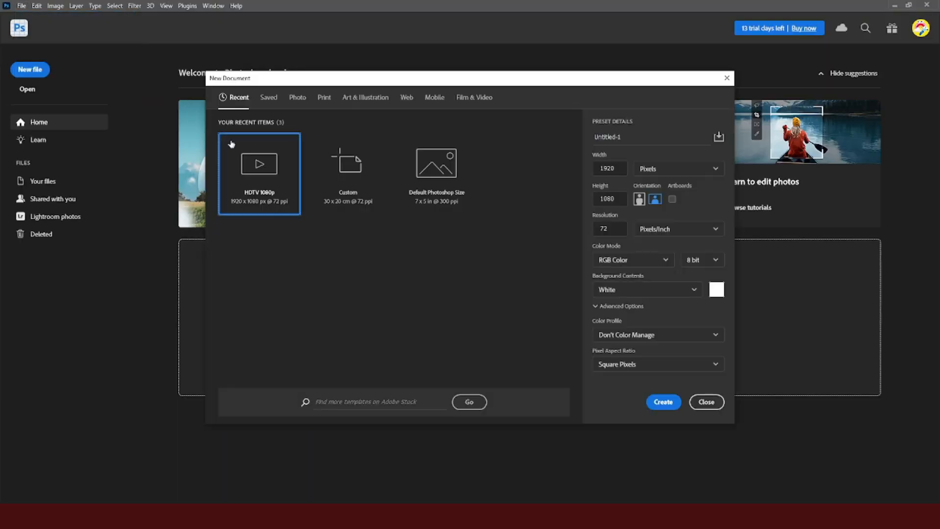
click(641, 168)
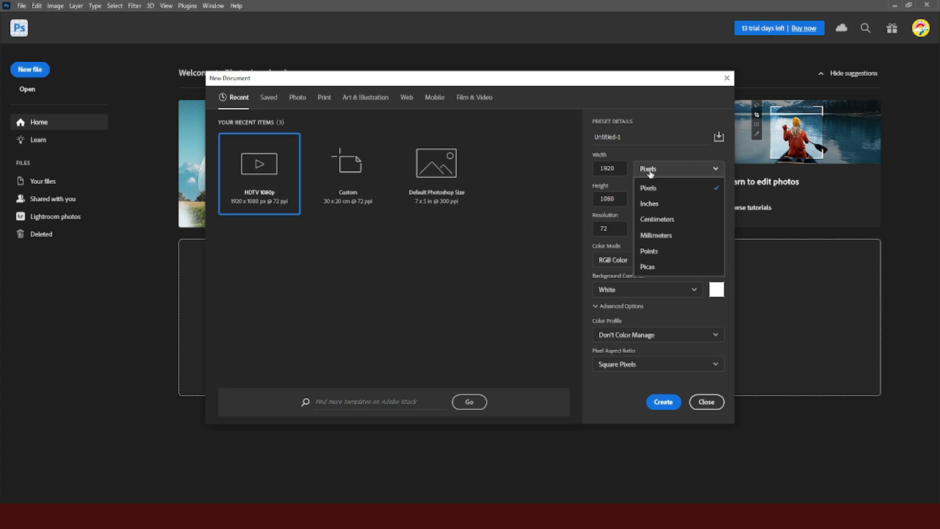
click(653, 219)
drag(621, 168, 587, 168)
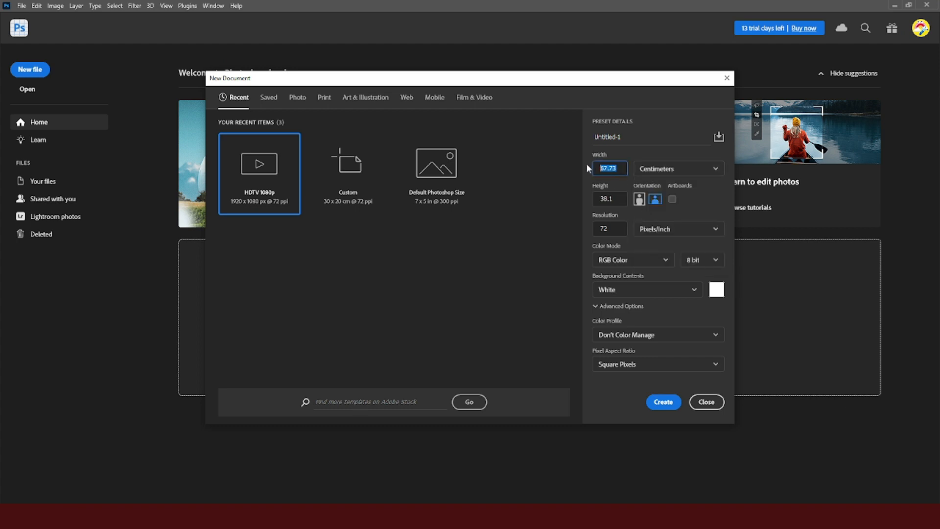
text(30)
drag(617, 199, 580, 205)
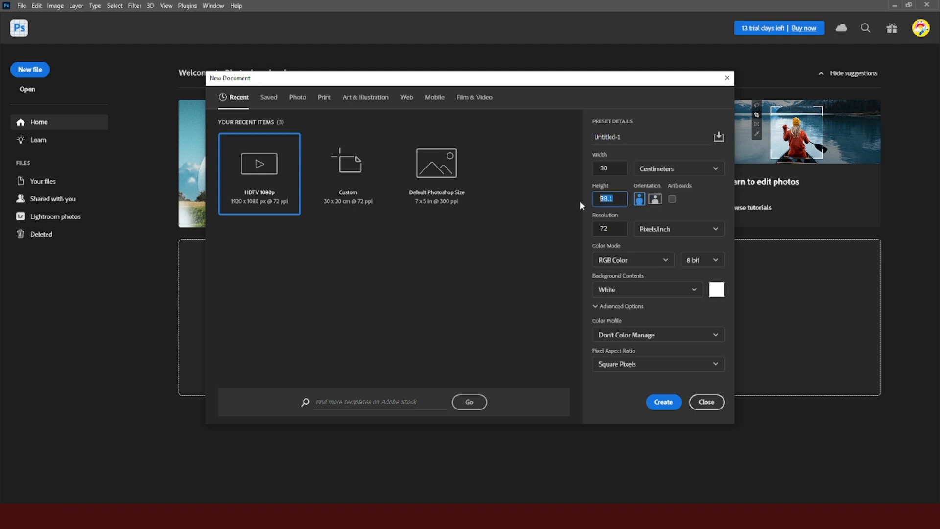
text(20)
Name the new document TRIFLD and create it at 72 pixels/inch in RGB Color.
click(619, 227)
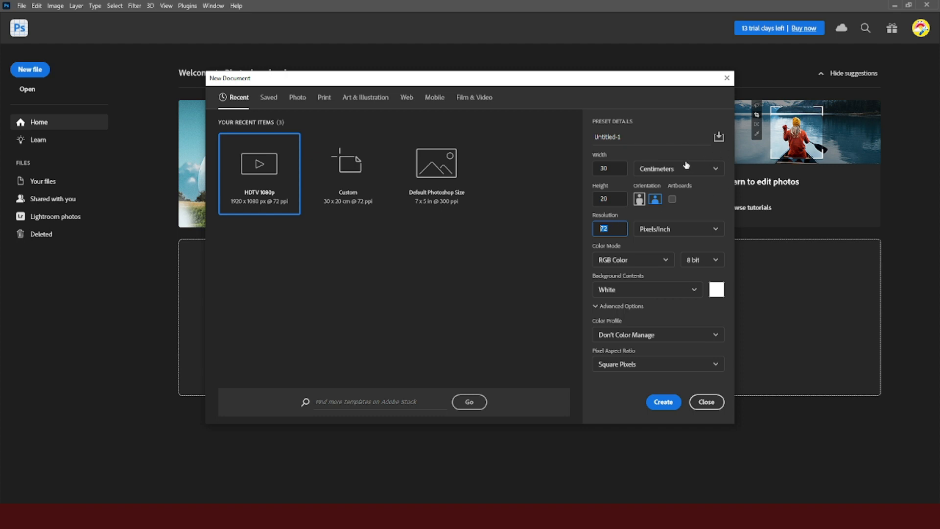
click(634, 135)
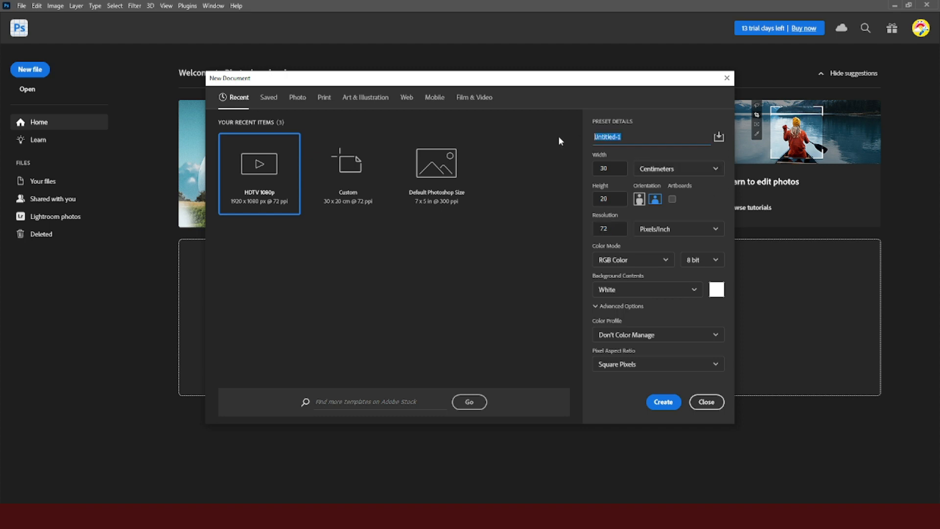
text(TRIFLD)
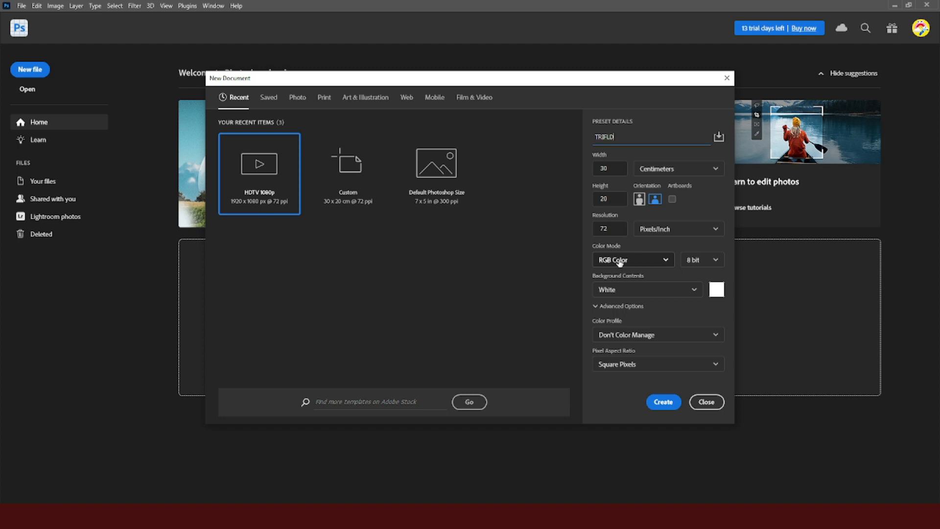
click(664, 402)
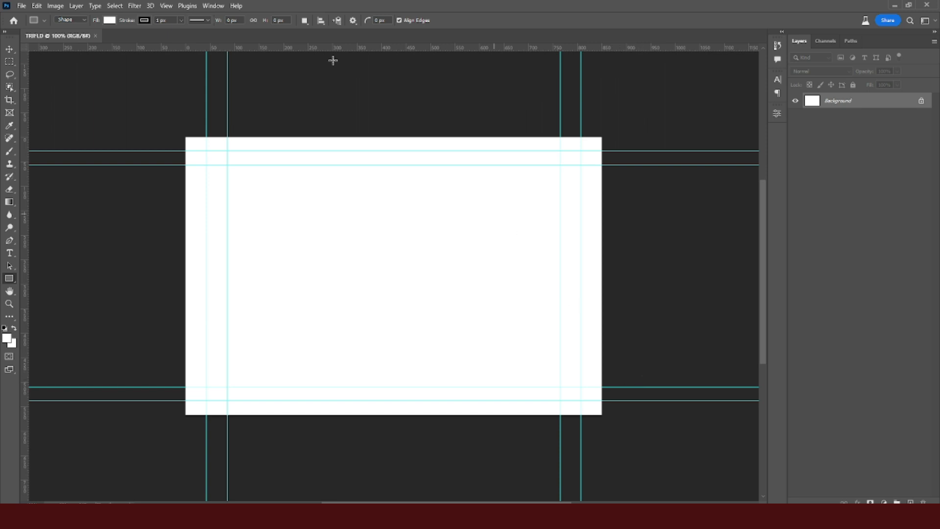
Apply a new guide layout with 3 columns and 2 rows, clearing the existing guides and centring the columns.
click(166, 5)
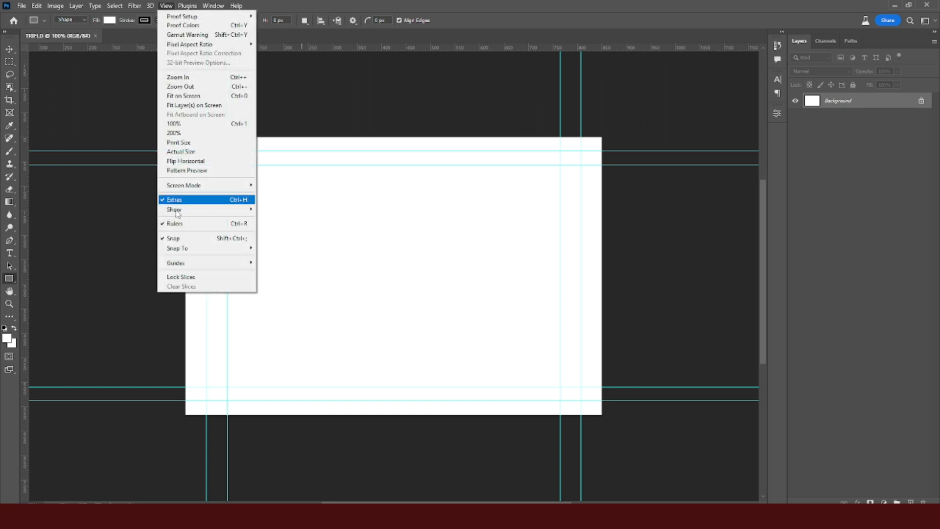
mouse_move(176, 268)
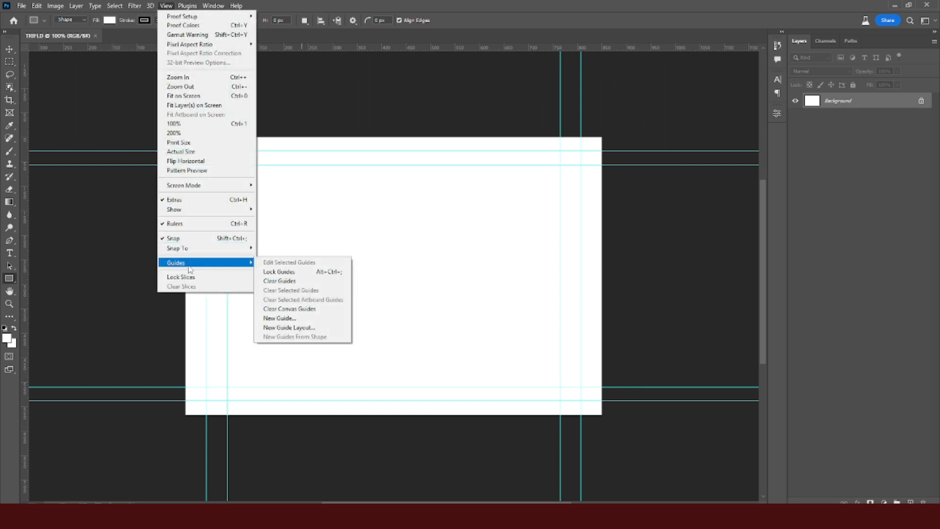
click(287, 327)
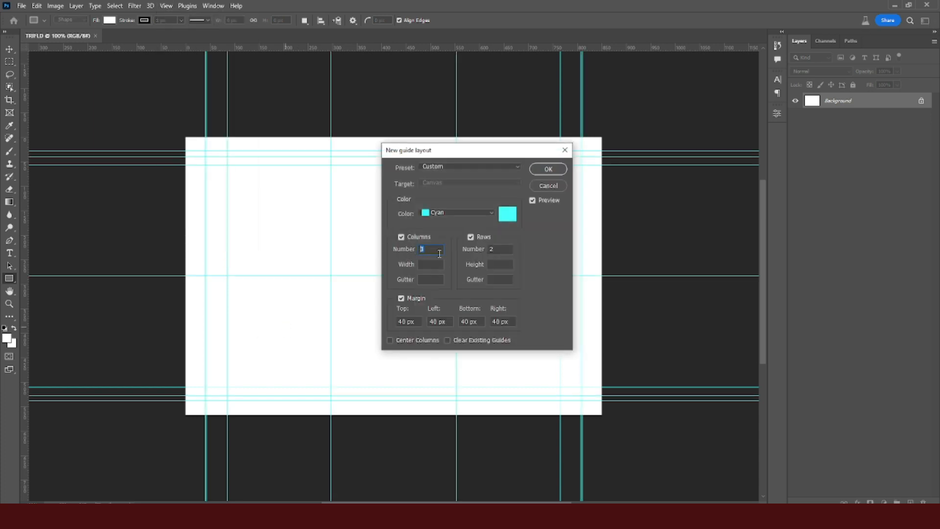
click(498, 248)
click(447, 341)
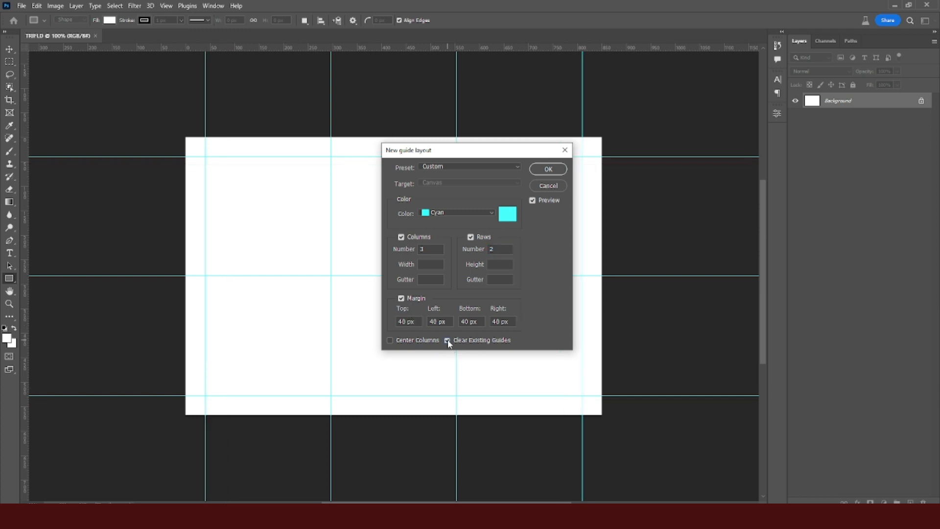
click(389, 340)
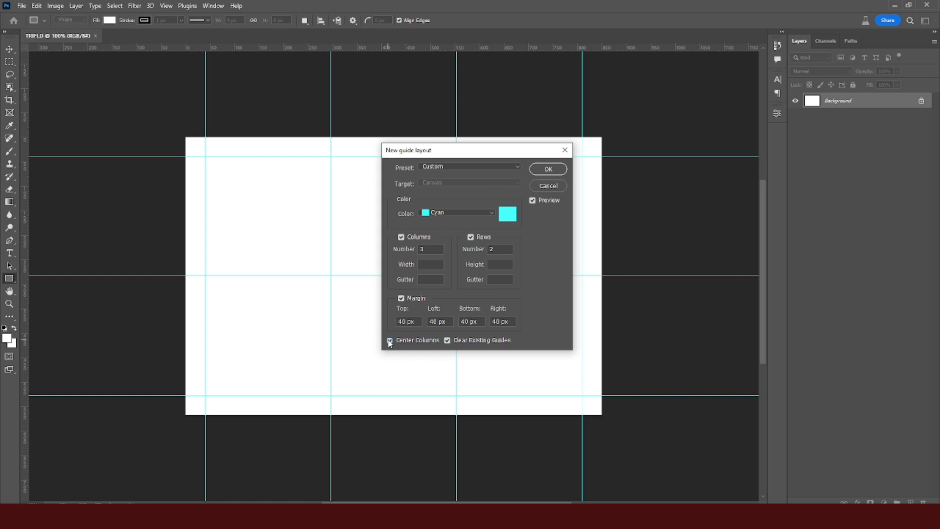
click(548, 168)
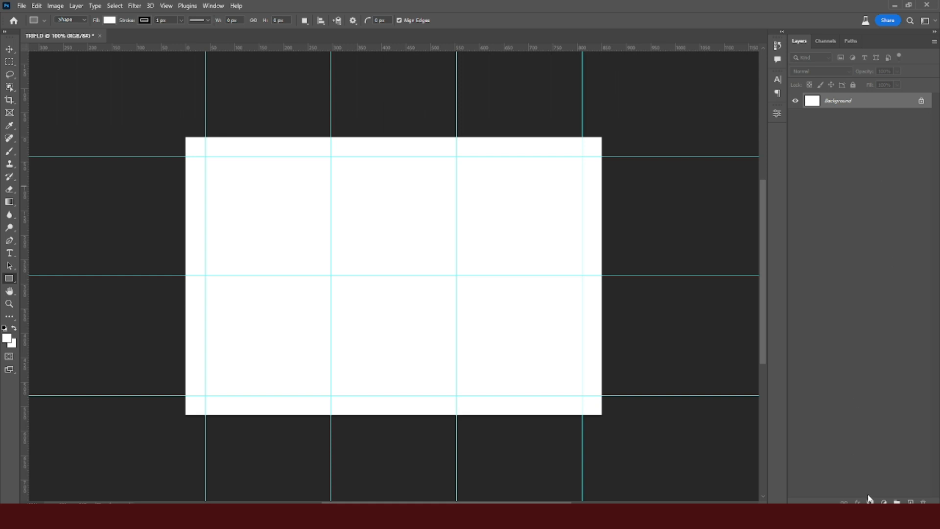
Add a Solid Color fill layer in dark red 4A0000 above the background.
click(884, 503)
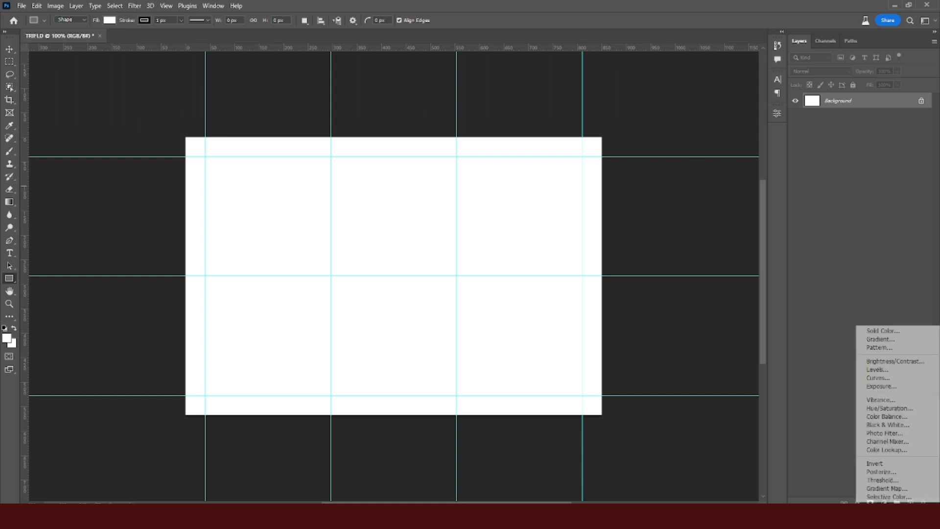
click(889, 332)
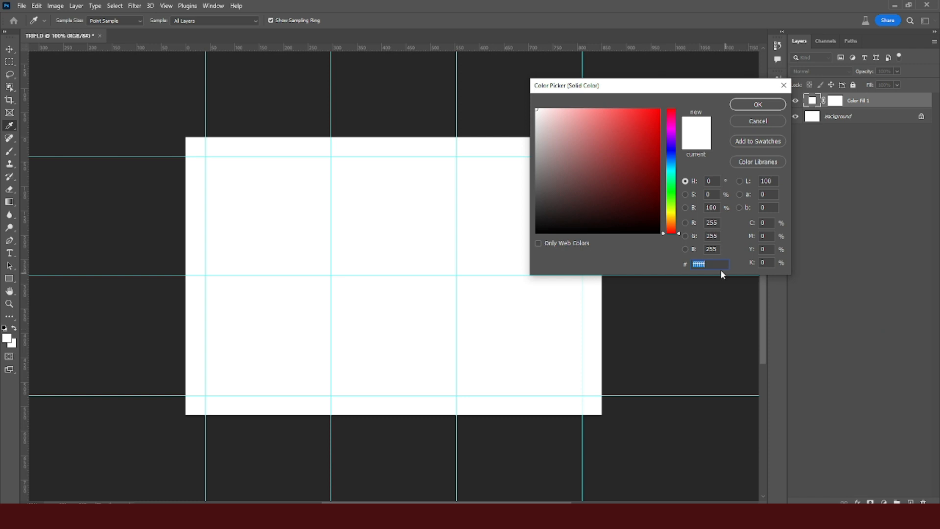
text(4A0000)
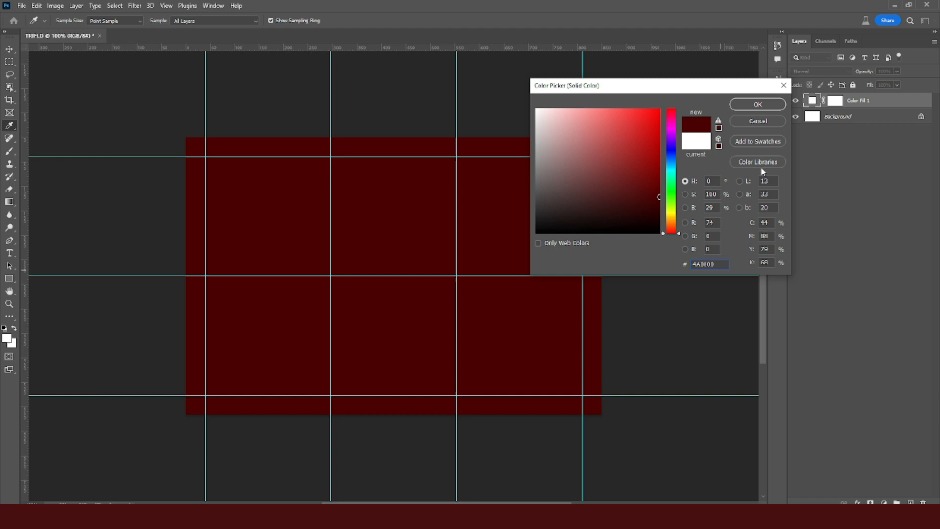
click(758, 108)
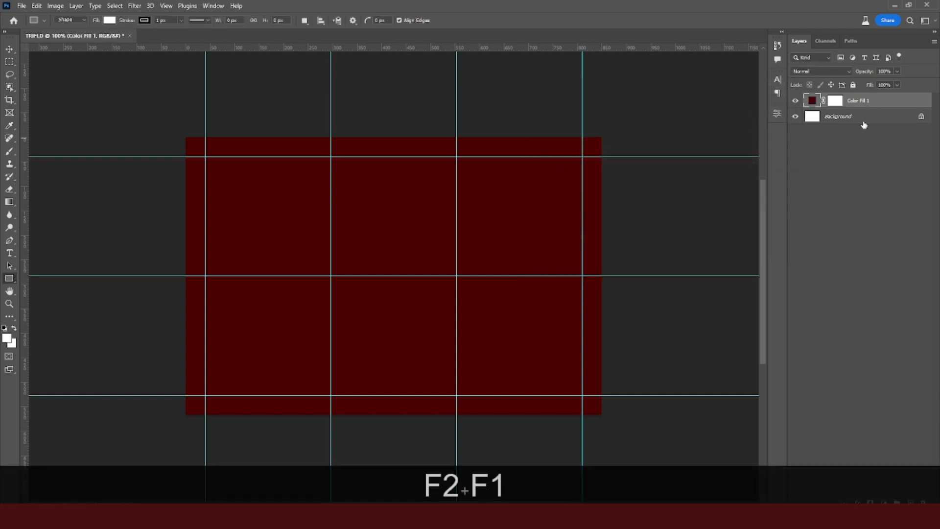
Unlock the background layer, group it with the dark red fill layer and name the group BG.
click(921, 116)
key(ctrl)
ctrl+click(884, 119)
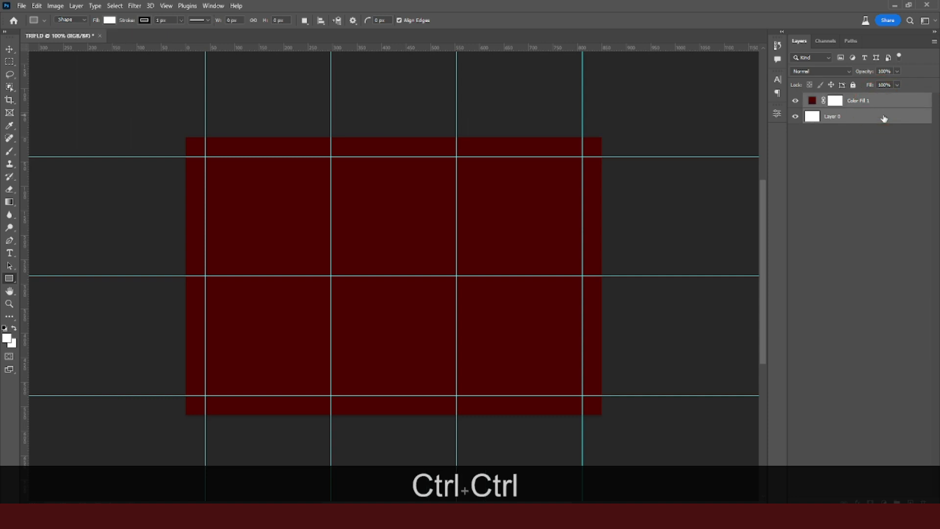
key(ctrl+g)
double_click(838, 99)
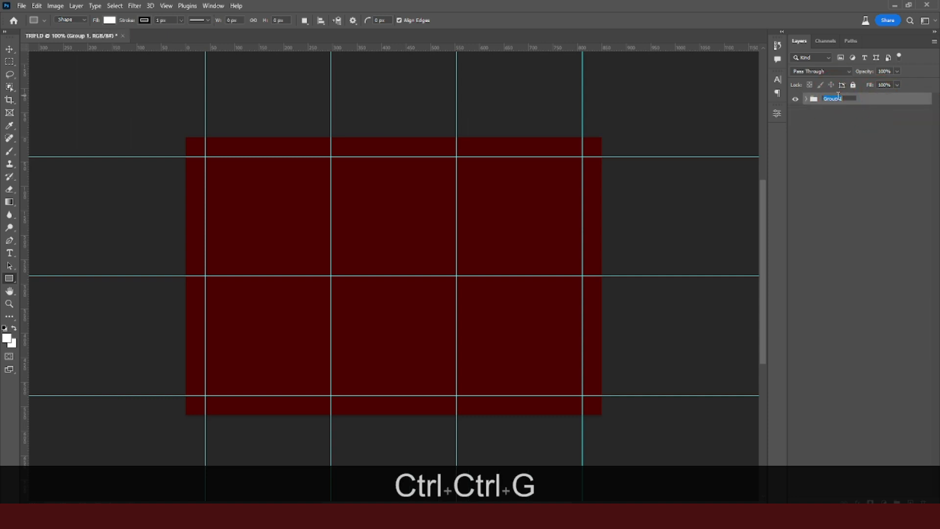
text(BG)
key(Return)
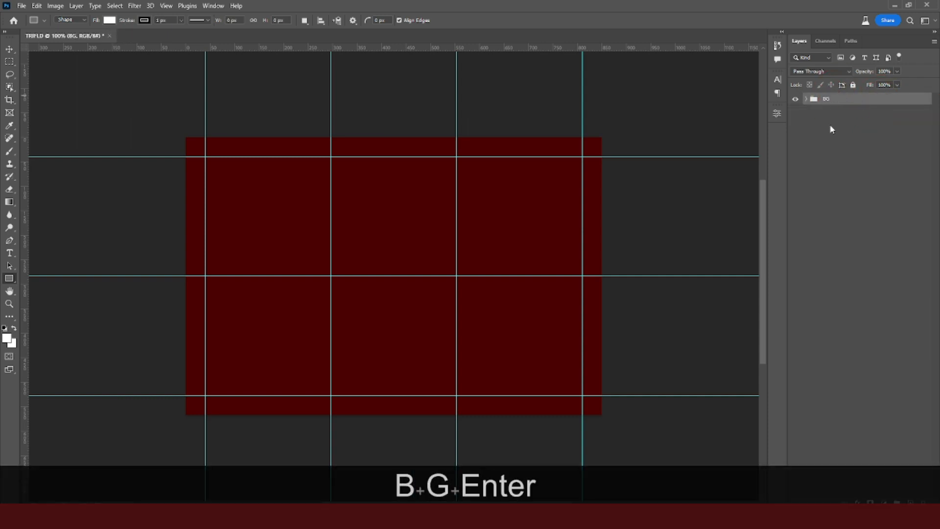
click(831, 157)
click(462, 193)
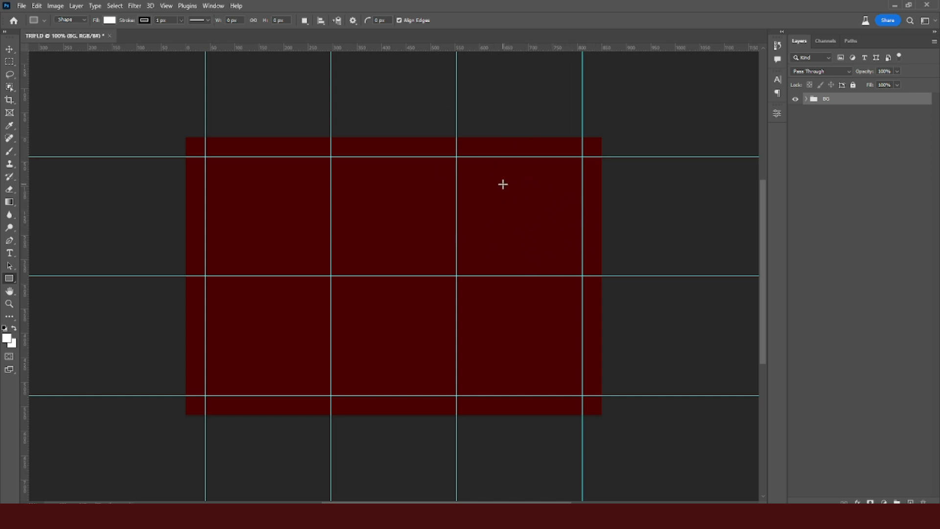
On a new layer, draw a stroke-free rectangle about 311 x 625 px covering the page's right-hand panel from the column guide outward.
click(911, 503)
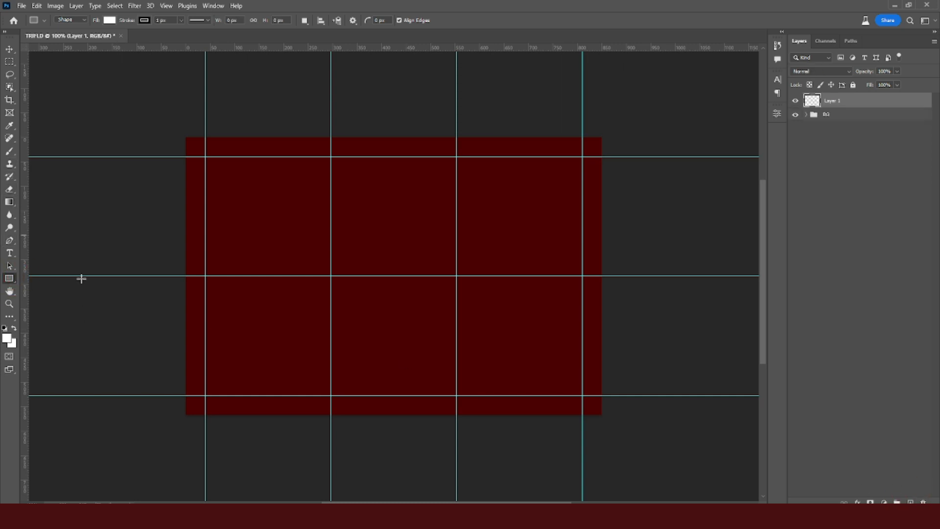
drag(456, 128, 609, 434)
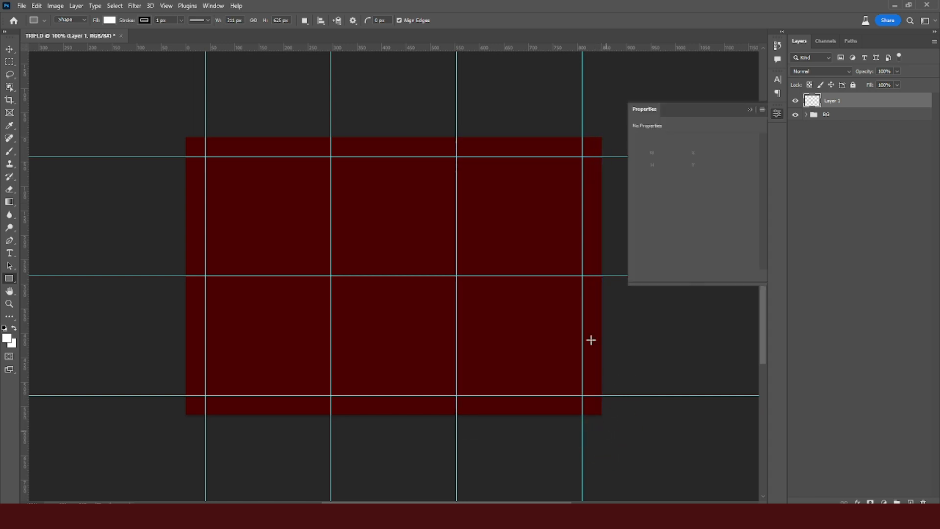
click(144, 20)
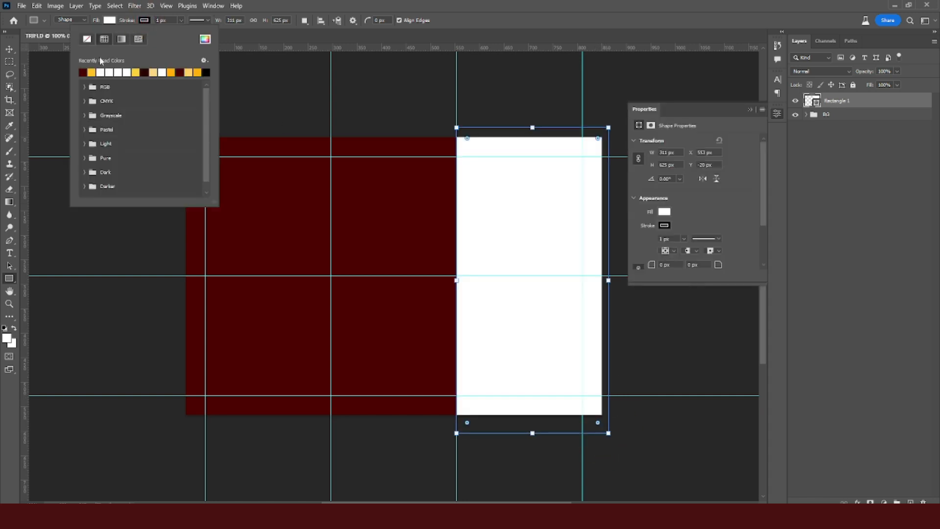
click(87, 38)
Set the right-hand panel rectangle's fill colour to FFAD01.
click(107, 20)
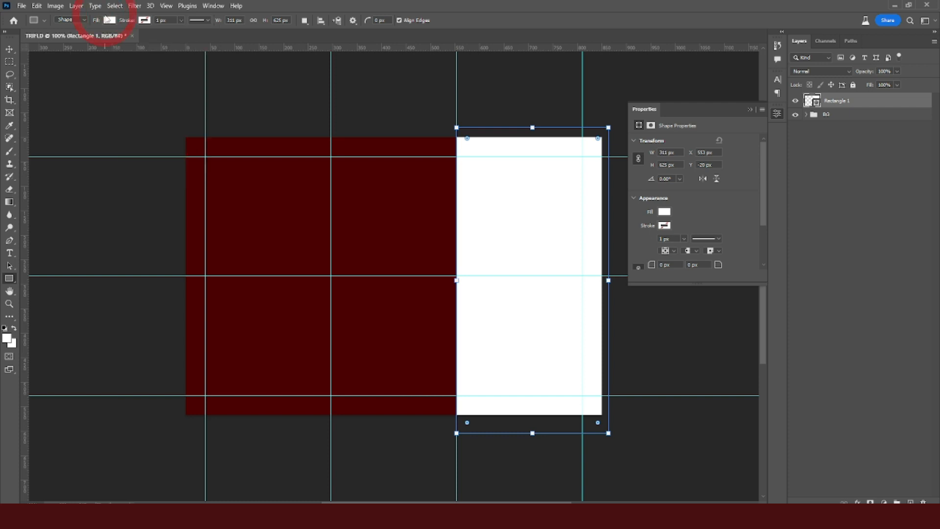
click(109, 20)
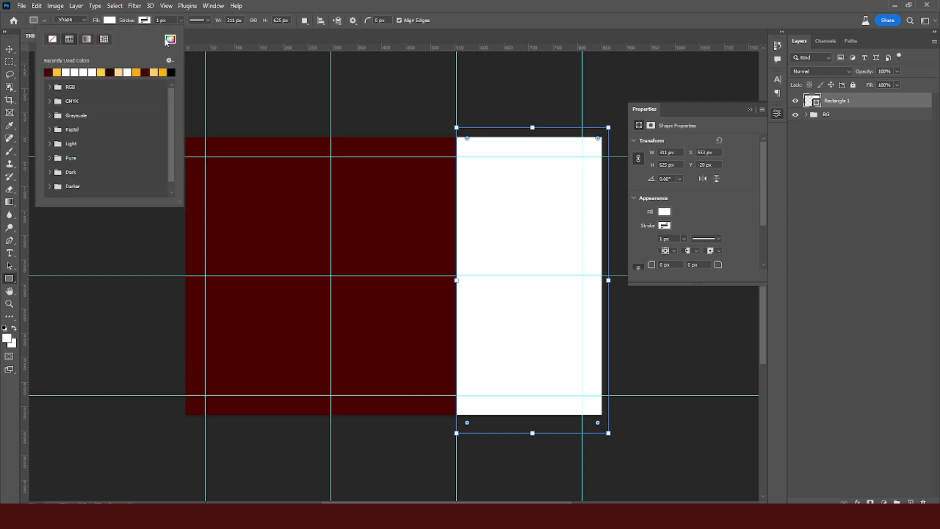
click(168, 39)
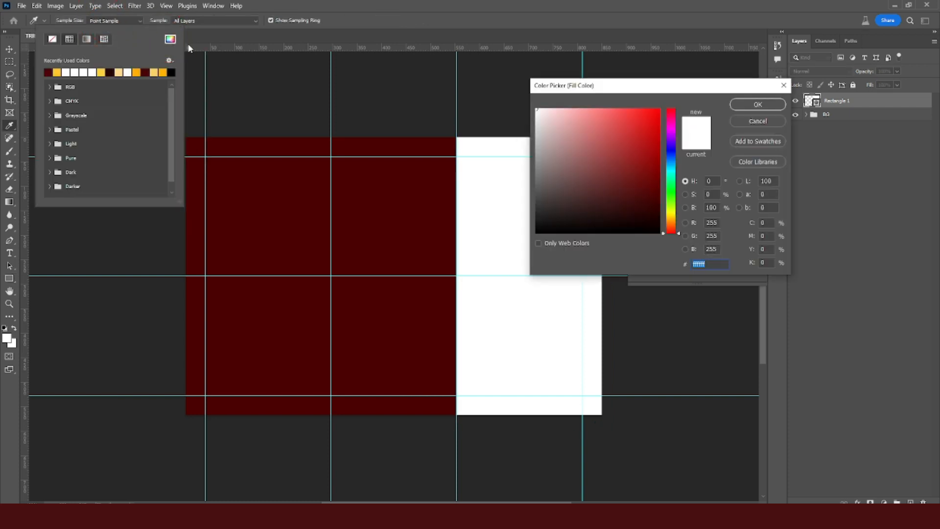
text(F)
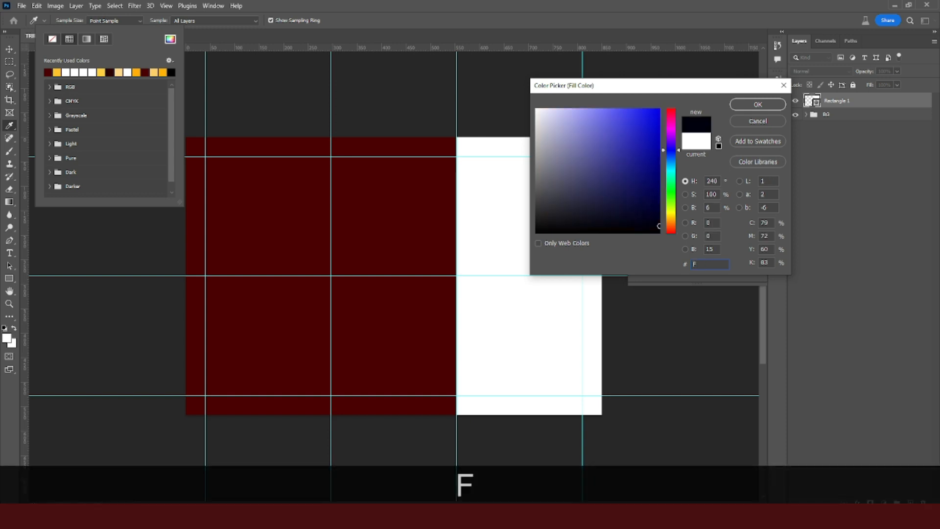
text(FA)
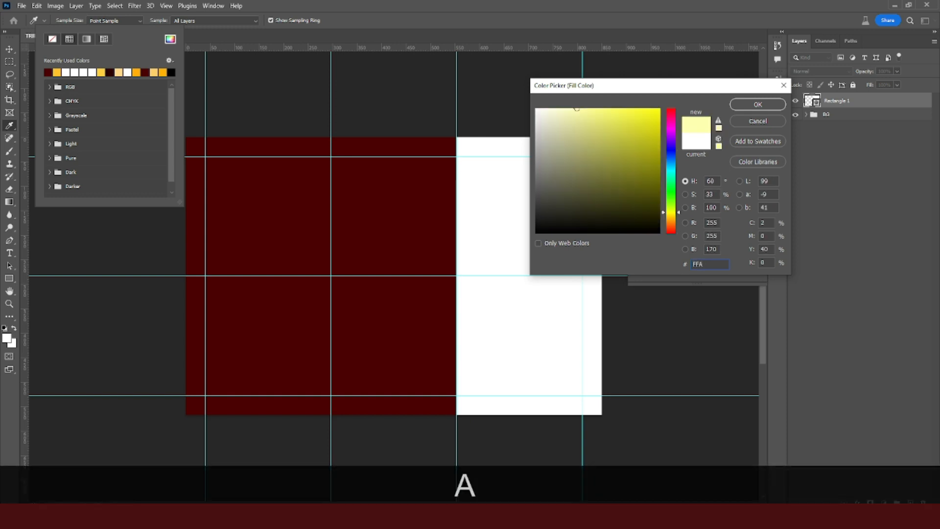
text(D01)
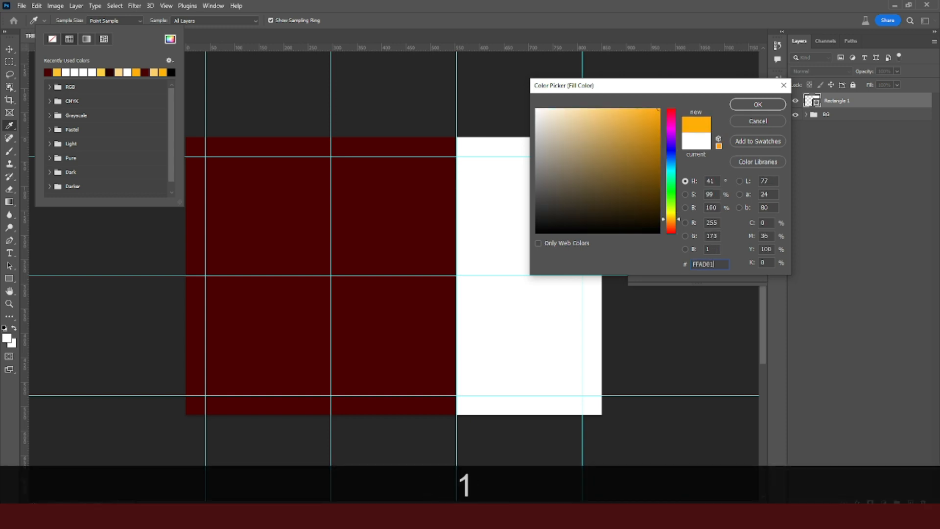
click(761, 107)
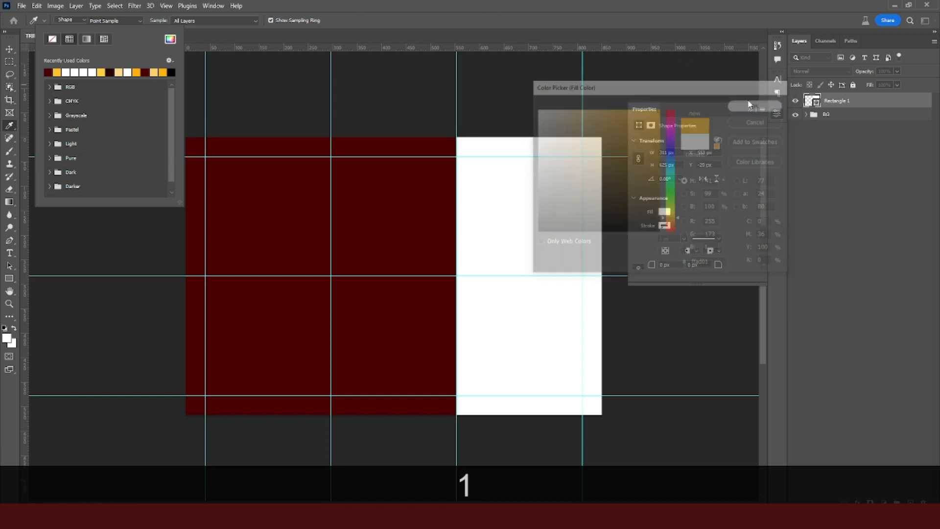
click(586, 4)
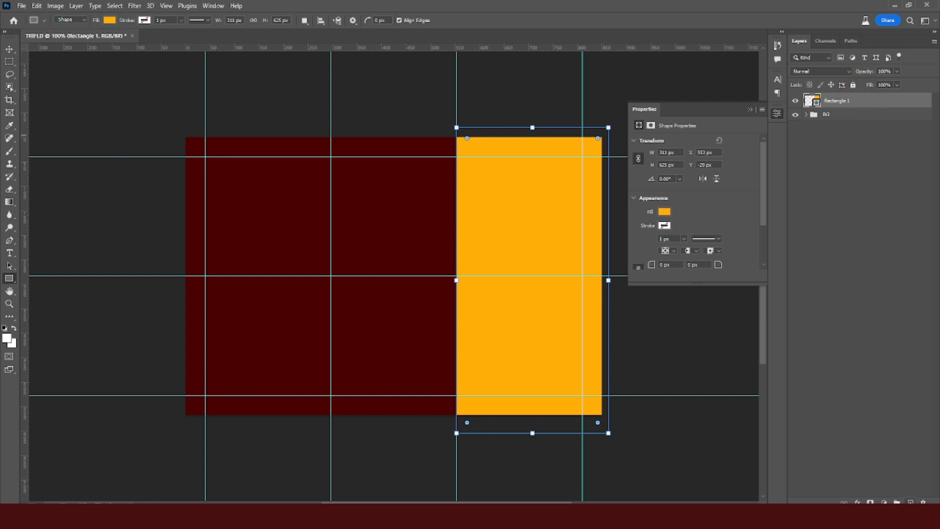
Add a new empty layer above the orange rectangle and clip it to the rectangle.
key(ctrl+shift+alt+n)
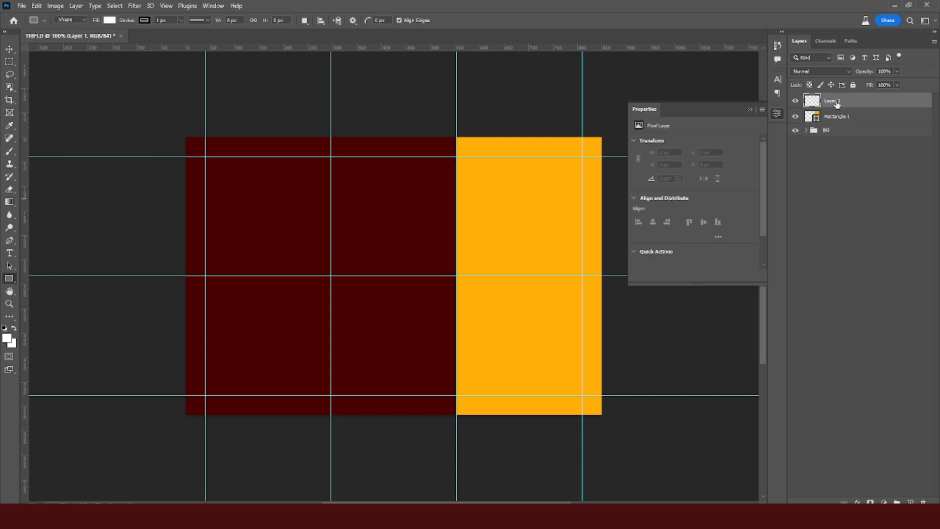
right_click(837, 103)
click(861, 304)
Paint one large soft white brush dab as a glow on the orange panel's inner edge.
click(11, 152)
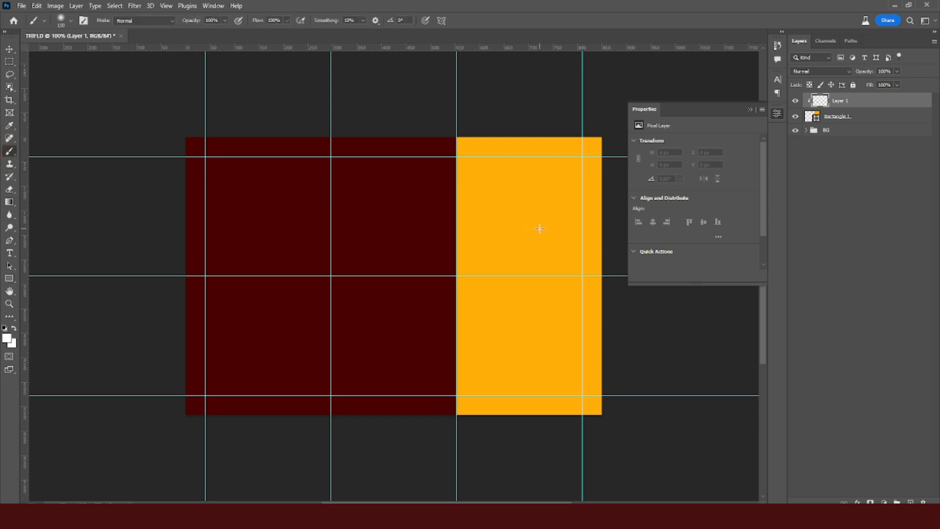
key(Caps_Lock)
key(bracketright)
key(bracketright)
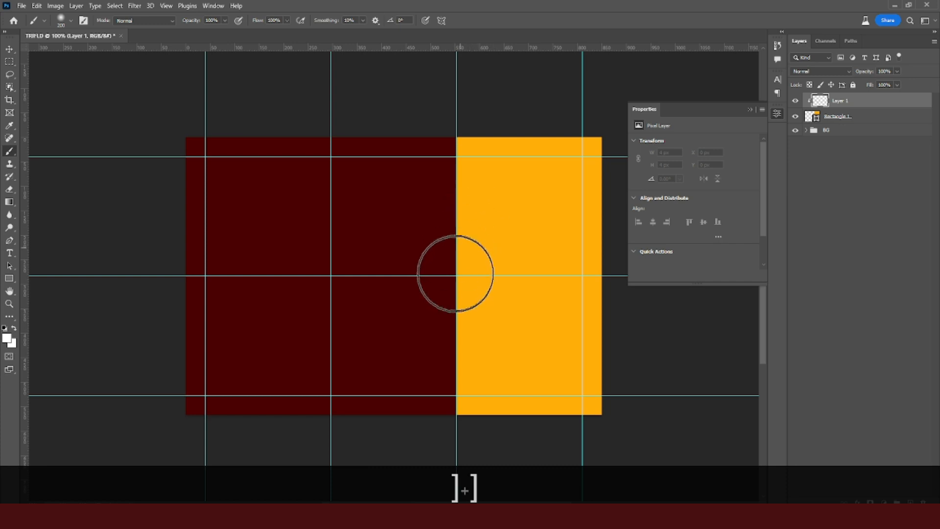
key(bracketright)
key(bracketright)
click(451, 272)
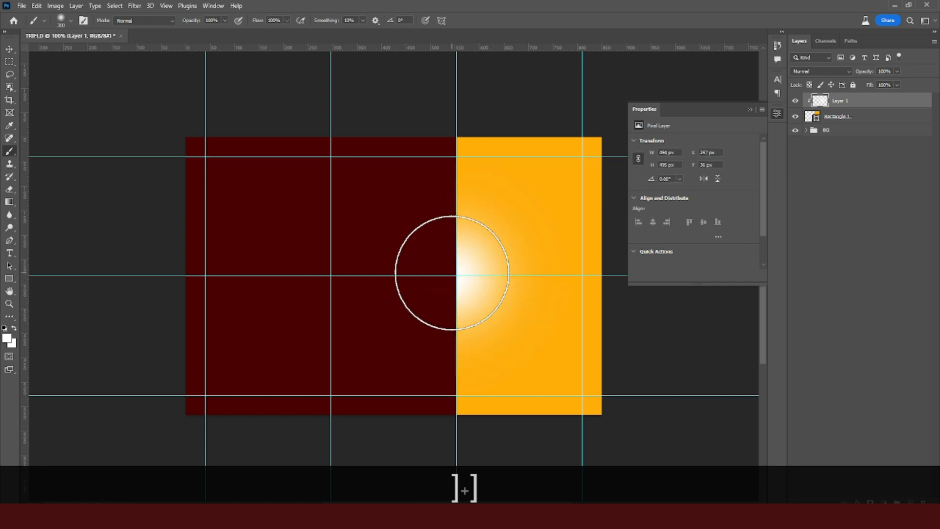
Centre the white glow in the orange panel, stretched vertically to about 494 x 676 px, with Linear Dodge (Add) blending.
key(v)
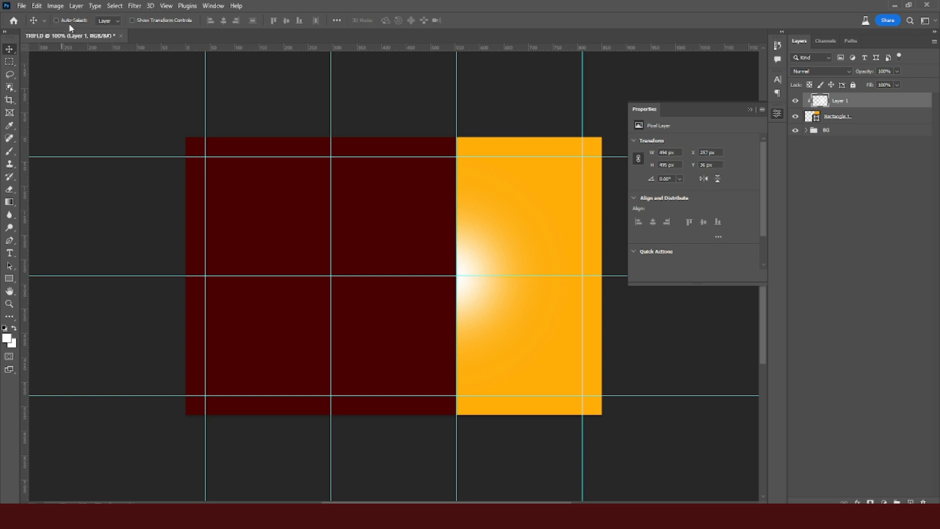
drag(475, 275, 534, 263)
key(ctrl+t)
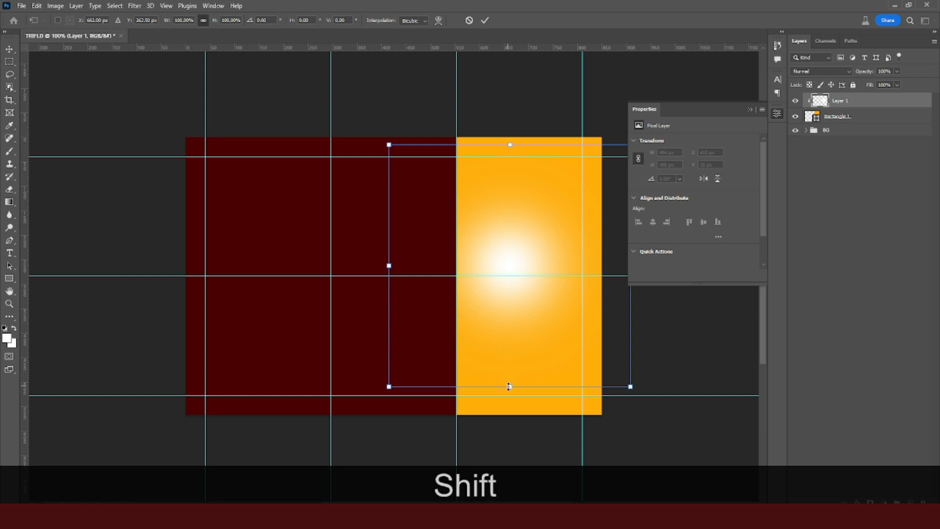
drag(509, 386, 503, 471)
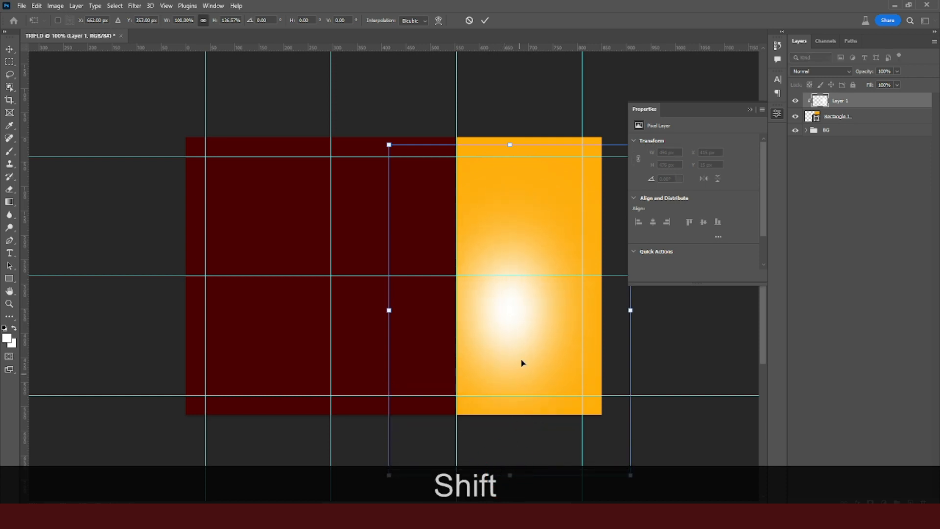
drag(522, 361, 534, 325)
key(Return)
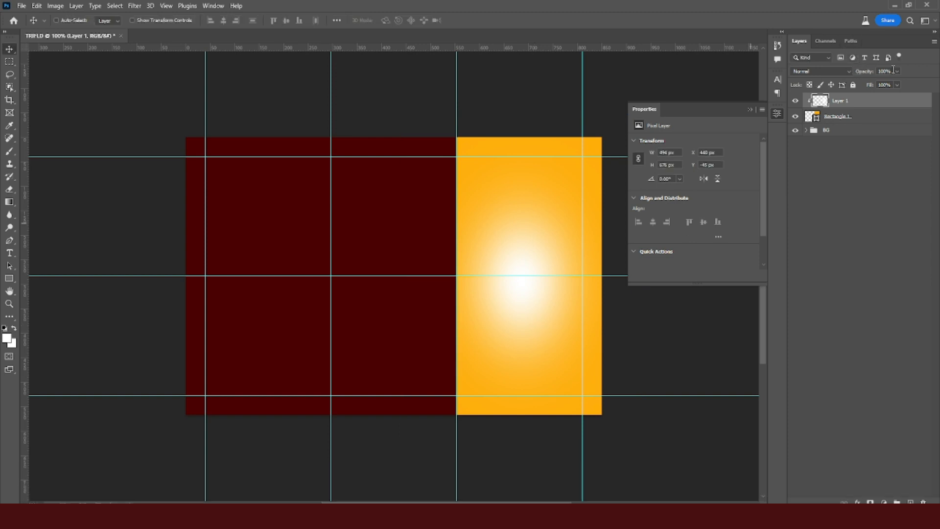
click(848, 71)
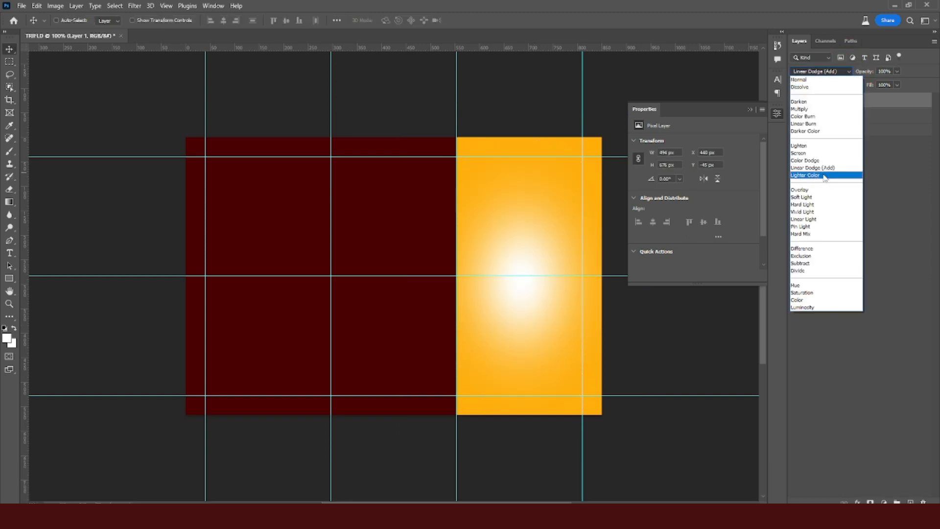
click(822, 166)
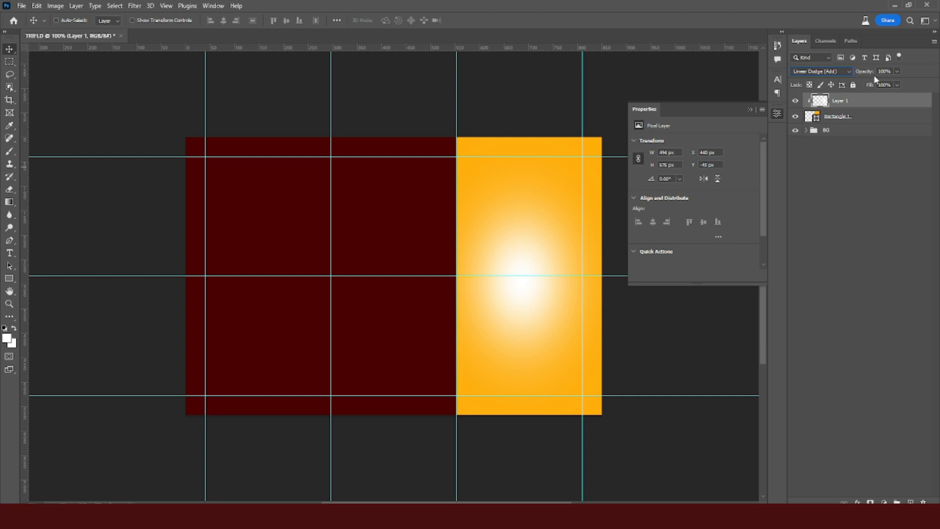
Duplicate the glow layer, scale the copy to about 127% around its centre and clip it to the orange panel.
key(ctrl+j)
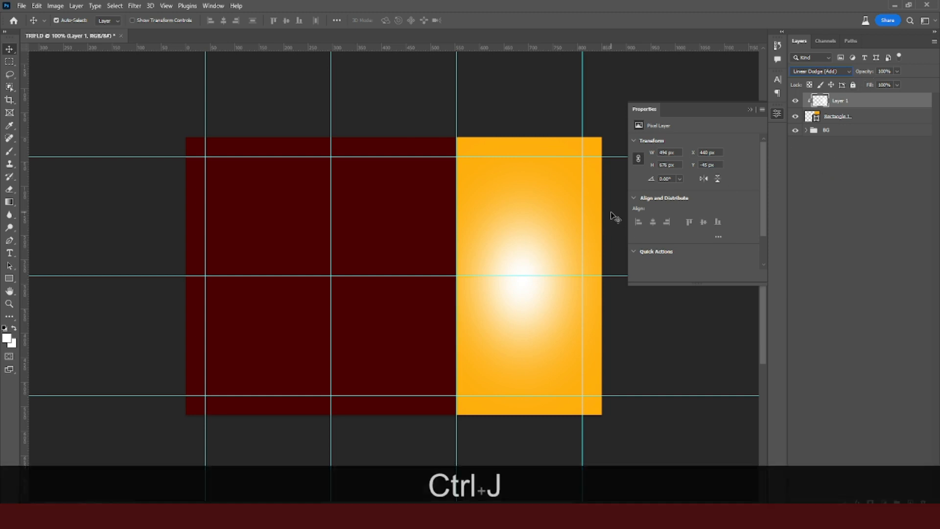
key(ctrl+t)
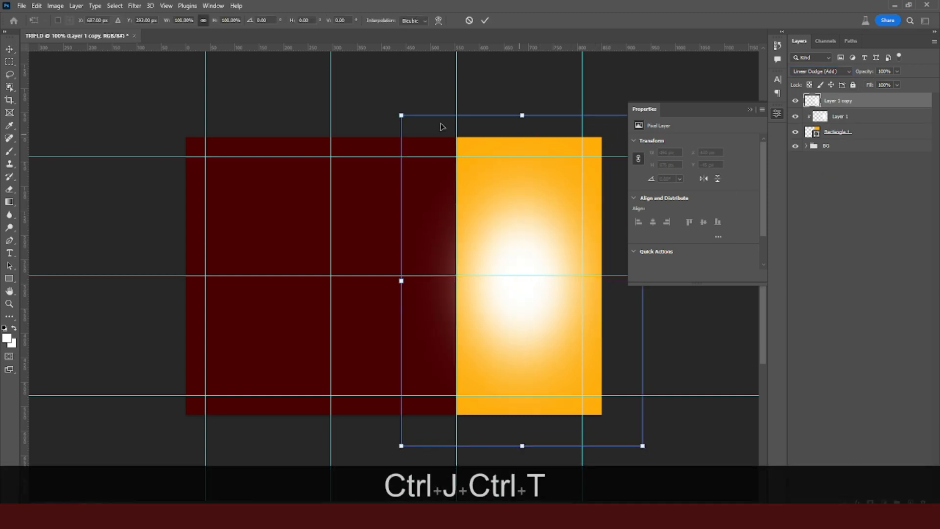
drag(402, 115, 364, 74)
key(alt+Return)
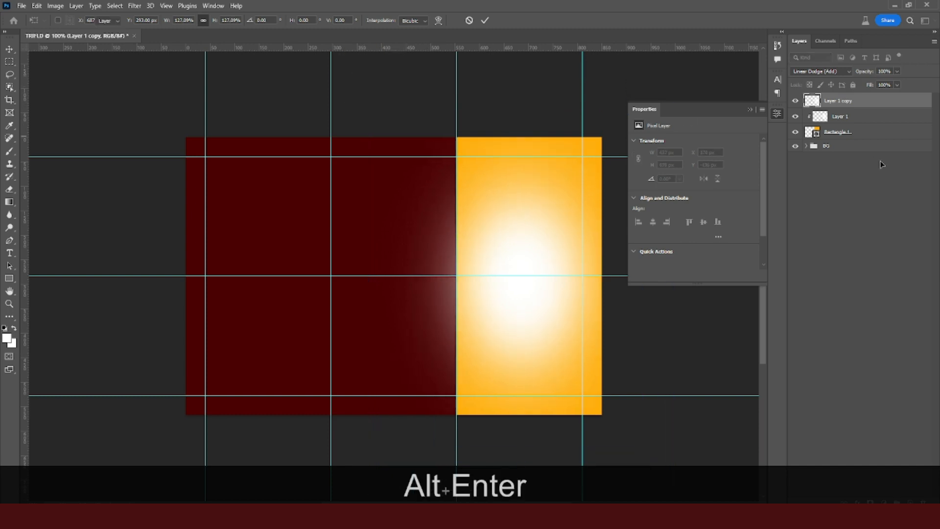
right_click(852, 101)
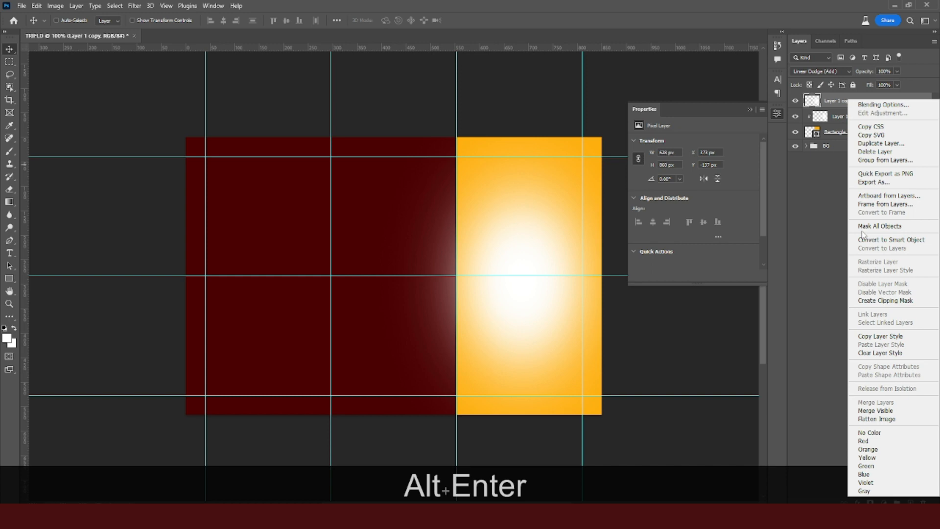
click(882, 301)
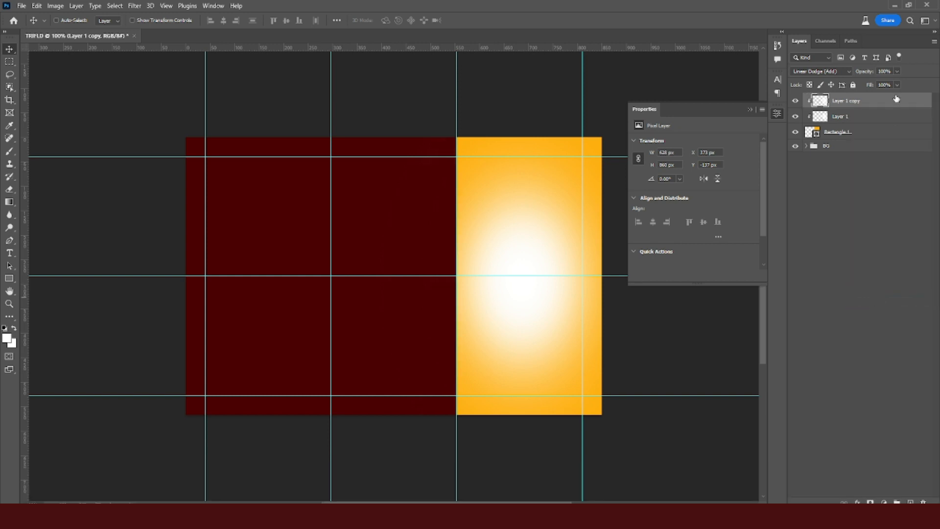
Set the enlarged glow's opacity to 42% and the original glow's opacity to about 70%.
drag(895, 86, 869, 86)
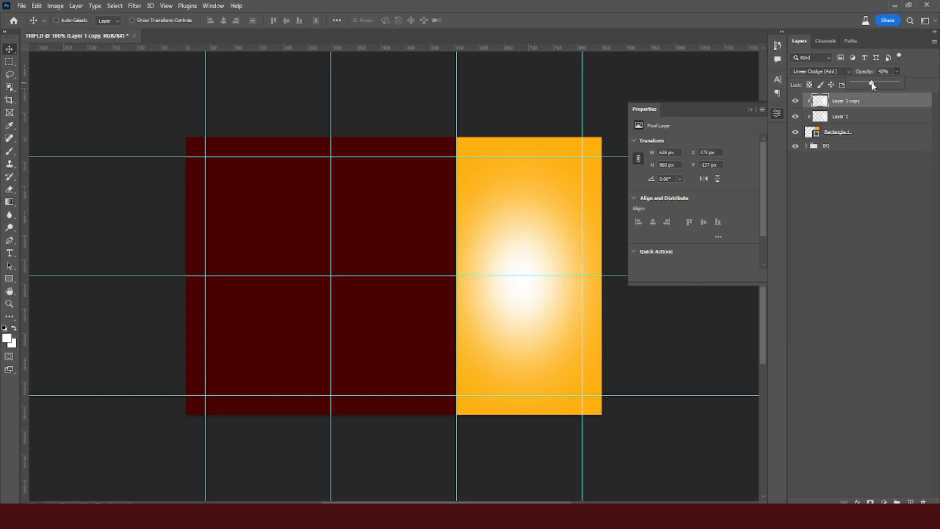
click(863, 119)
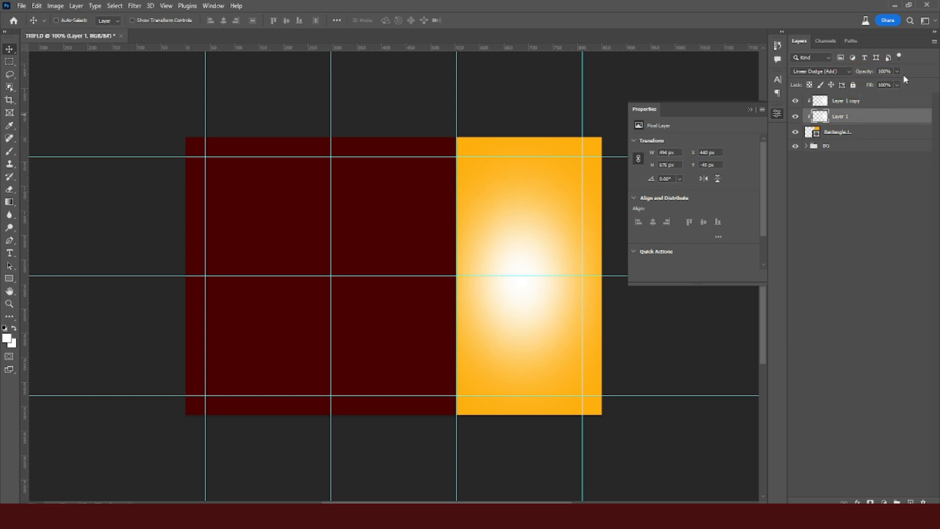
drag(898, 81, 885, 86)
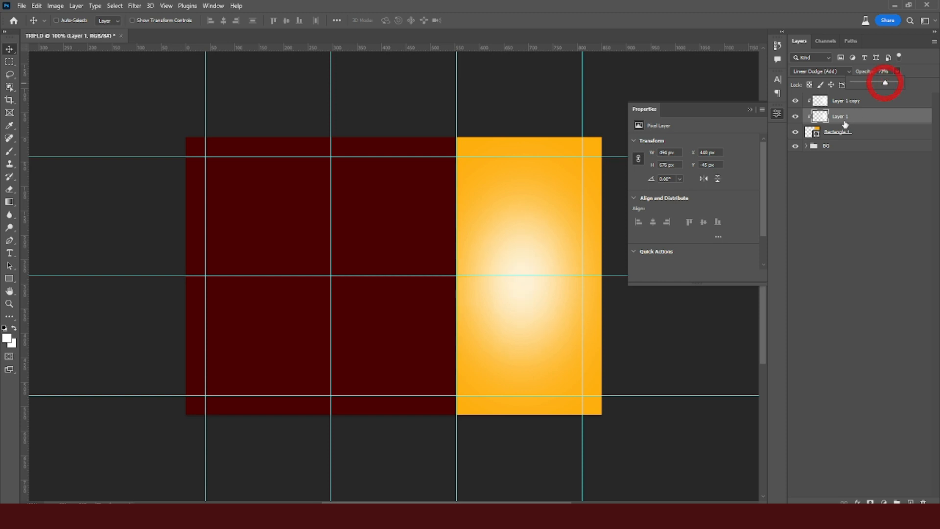
Place the photo Layer 1 copy 2 from the DONE folder in the orange panel at about 297 x 489 px and clip it there.
click(847, 105)
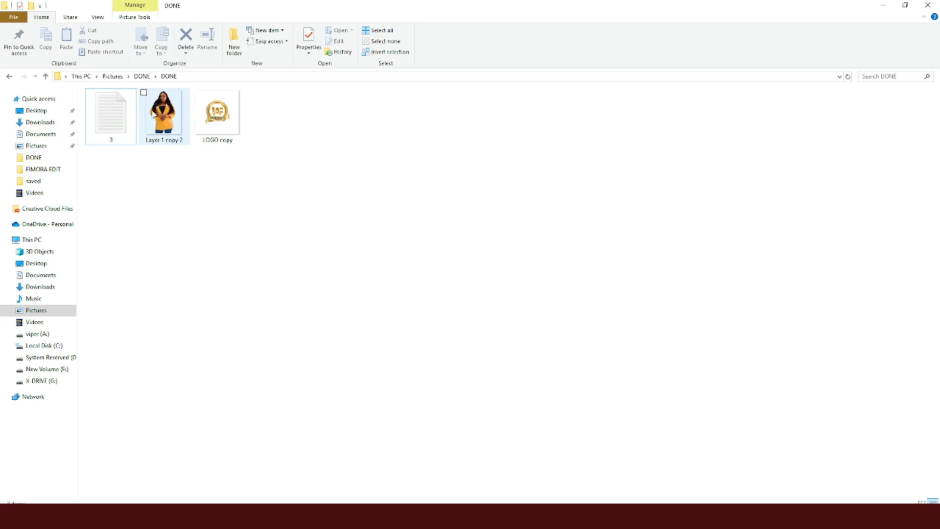
drag(162, 115, 322, 338)
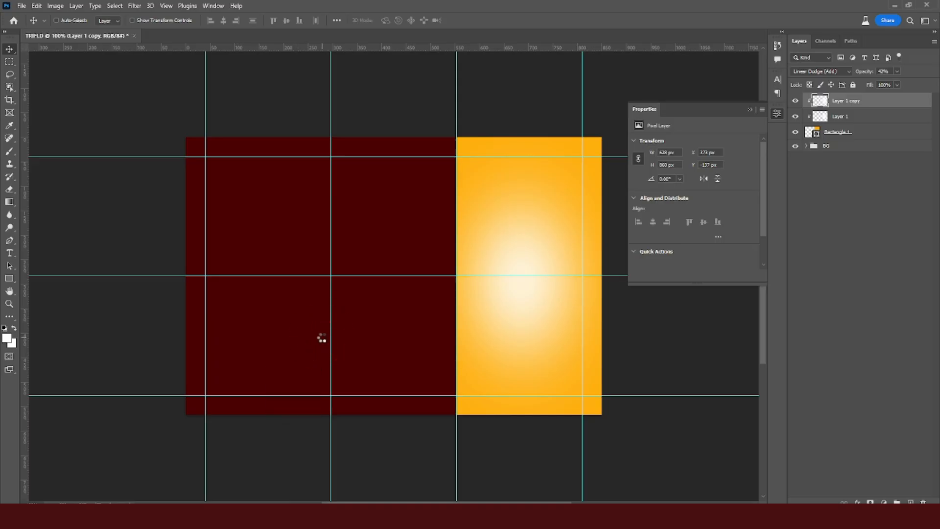
drag(399, 238, 516, 248)
key(Return)
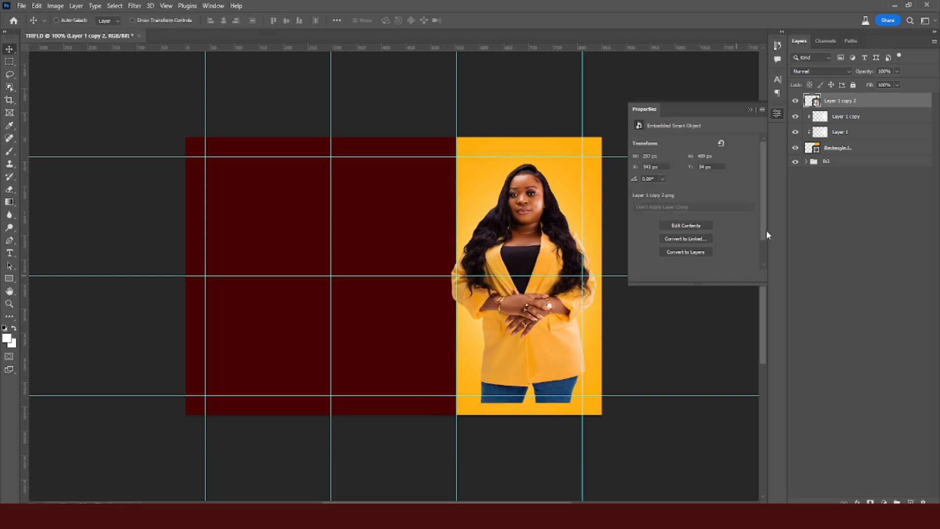
right_click(850, 107)
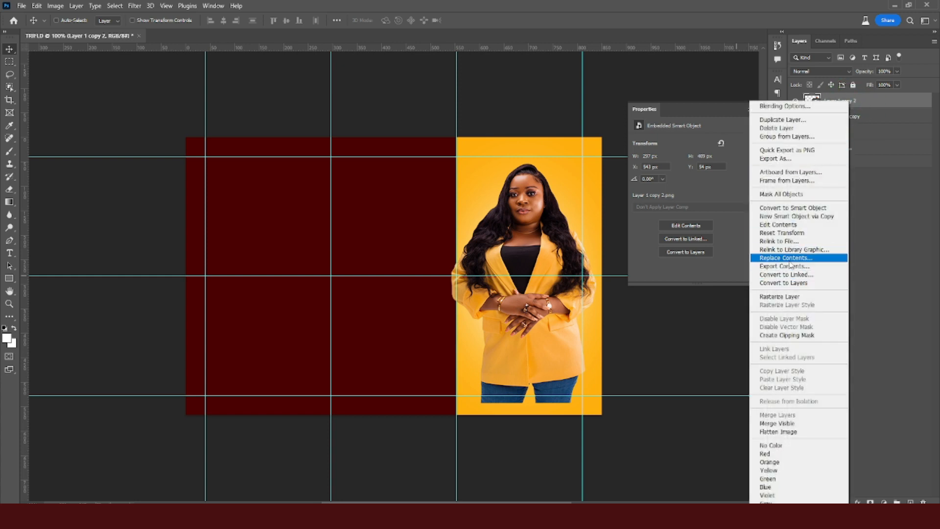
click(783, 336)
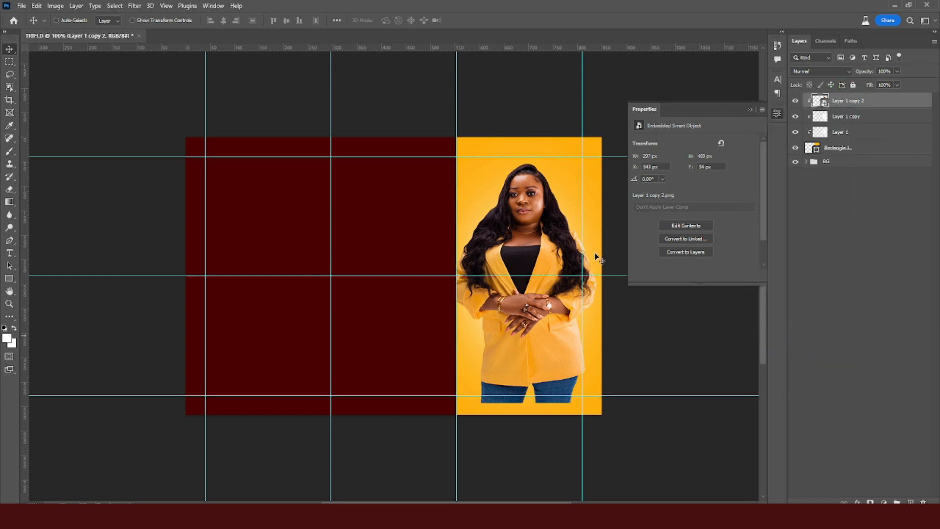
Draw a rectangle about 312 x 119 px across the upper end of the orange panel and fill it with 2A0101.
click(9, 278)
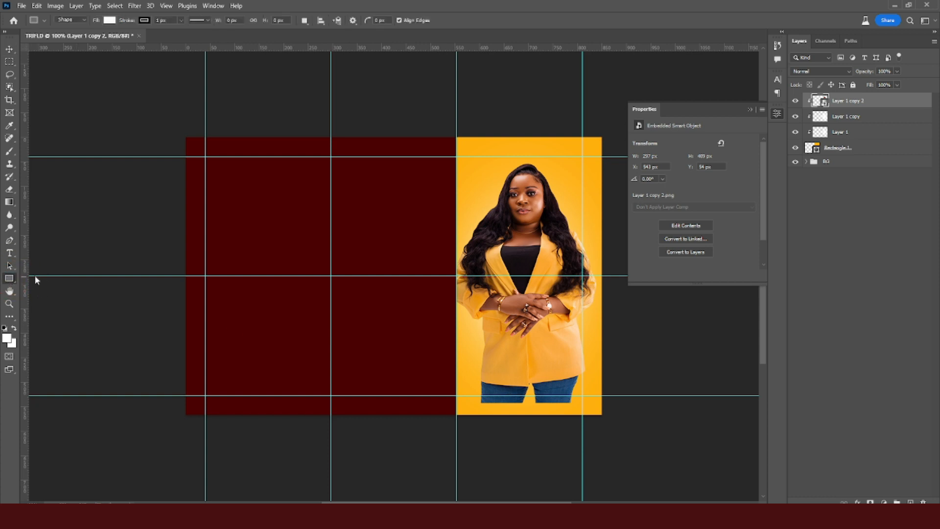
drag(456, 127, 609, 185)
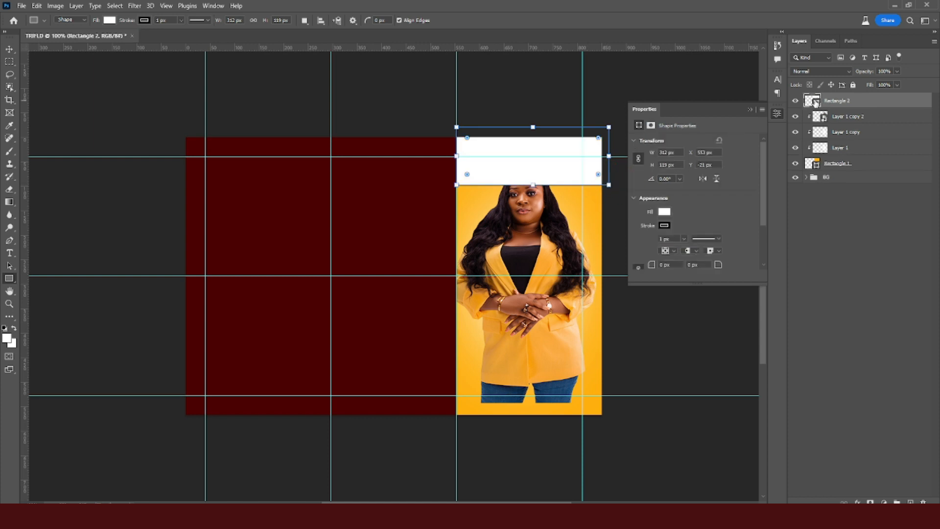
double_click(815, 102)
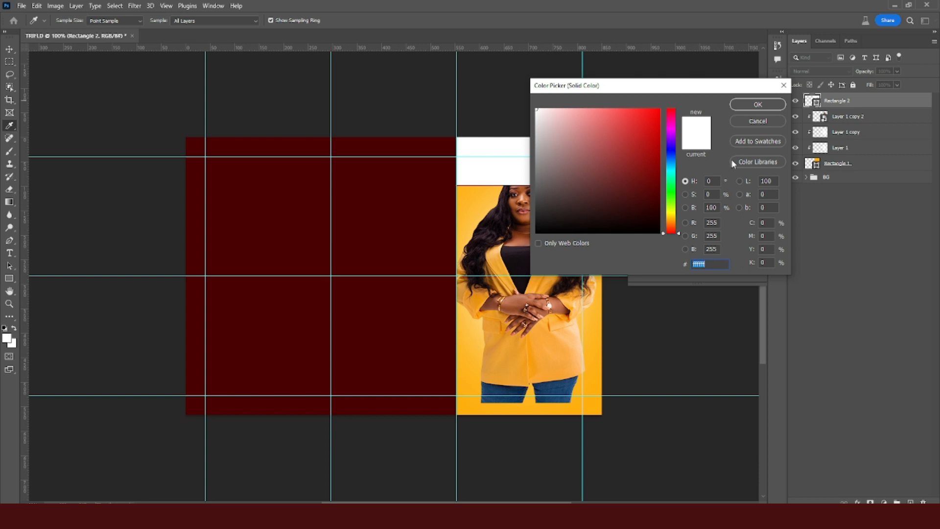
text(2)
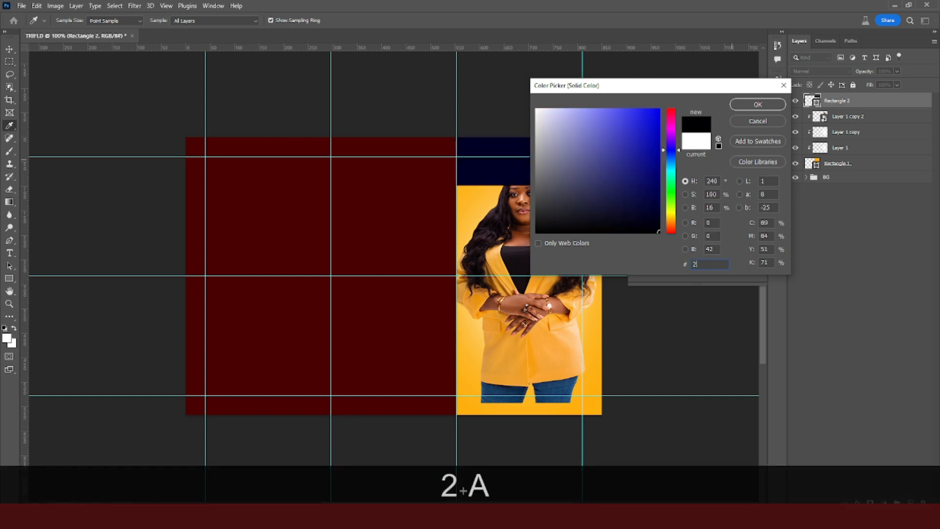
text(a0101)
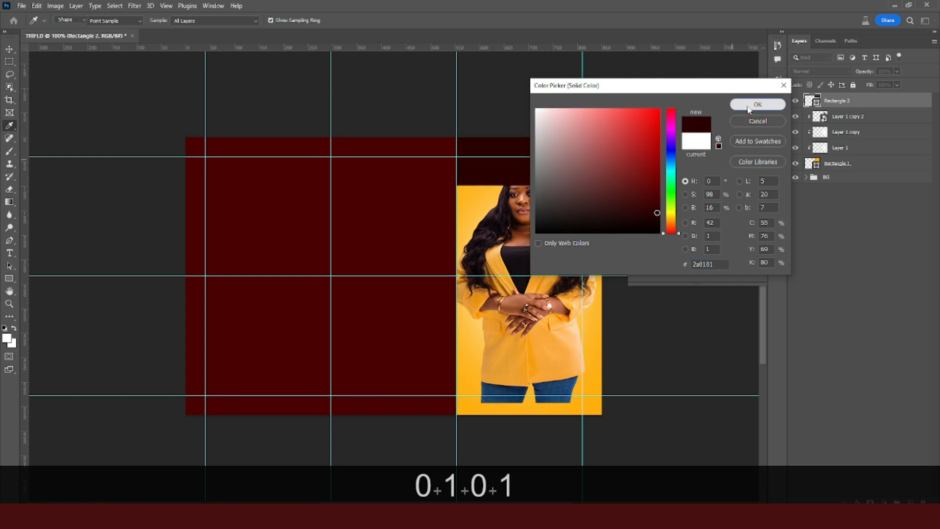
click(749, 106)
Move the dark rectangle's layer beneath the woman's photo so that it is clipped to the orange panel.
drag(835, 101, 836, 122)
click(838, 121)
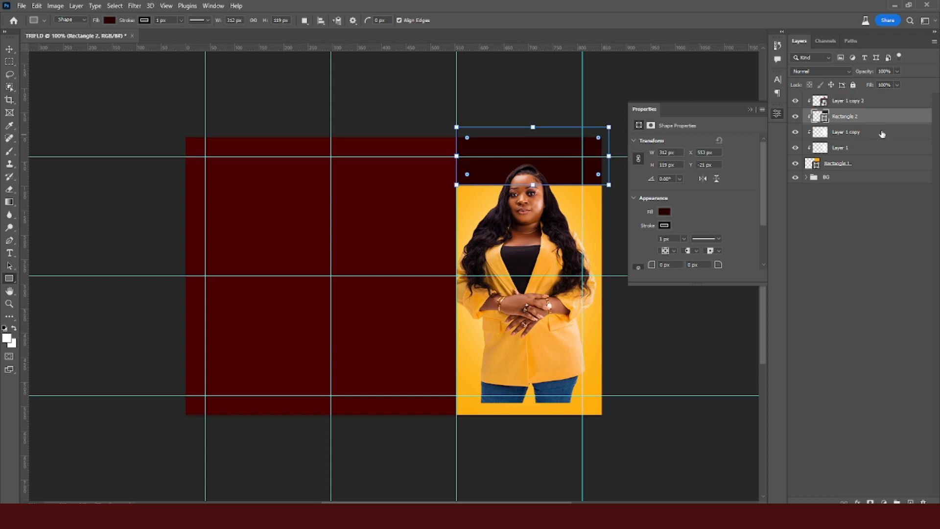
key(v)
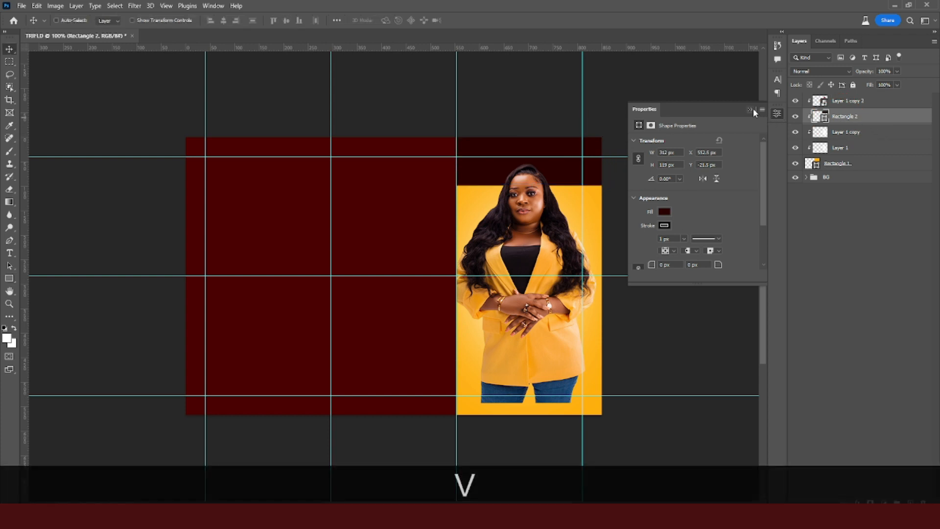
click(754, 110)
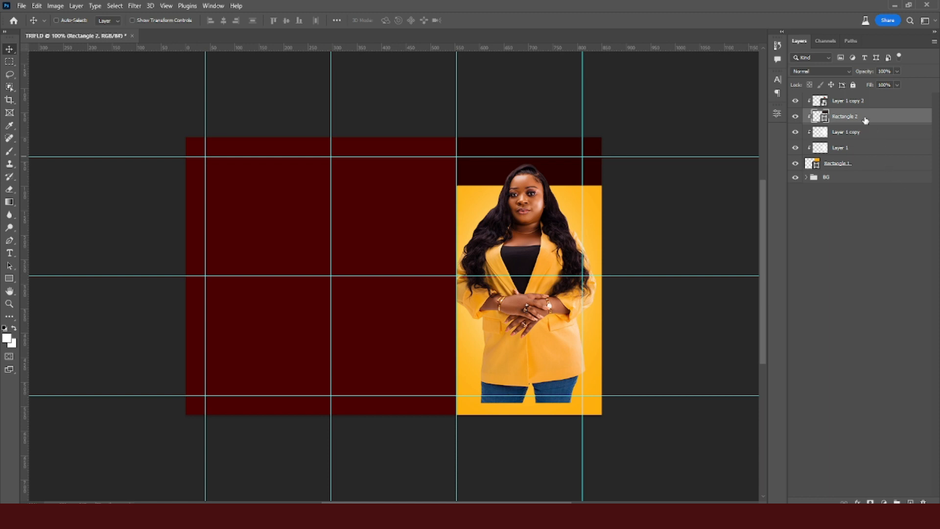
Add a new empty layer above the woman's photo and clip it to the orange panel.
click(855, 103)
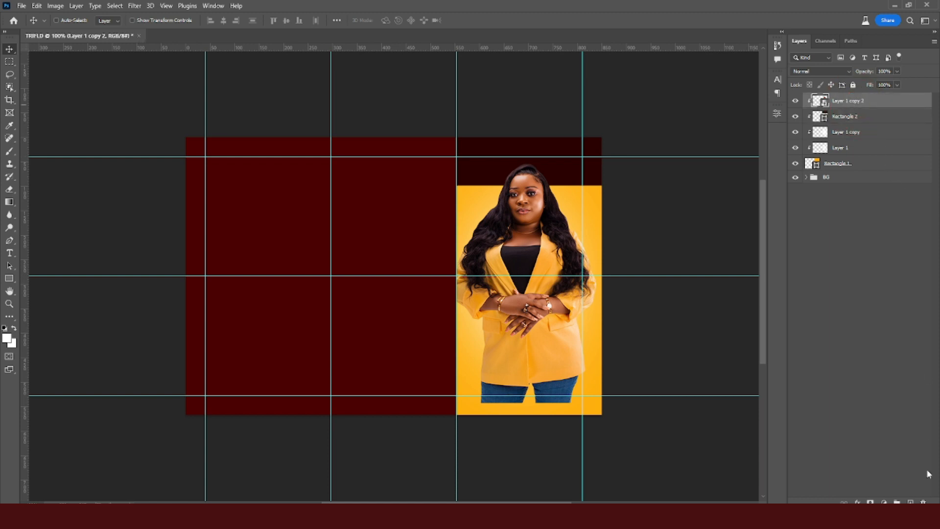
click(910, 502)
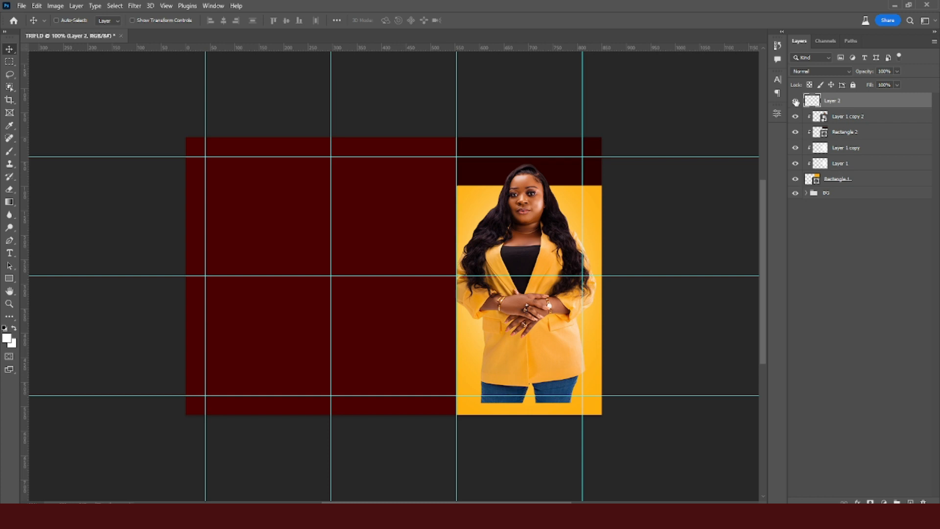
key(alt)
right_click(836, 107)
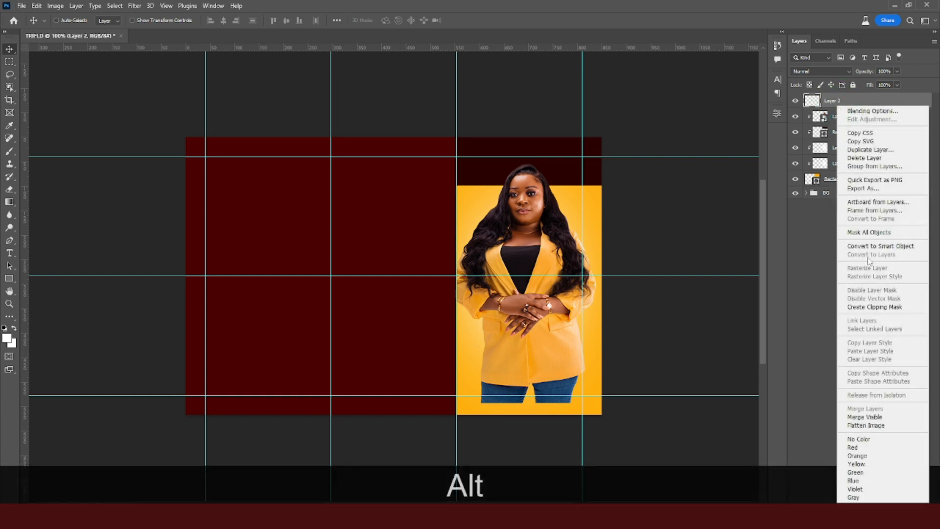
click(870, 307)
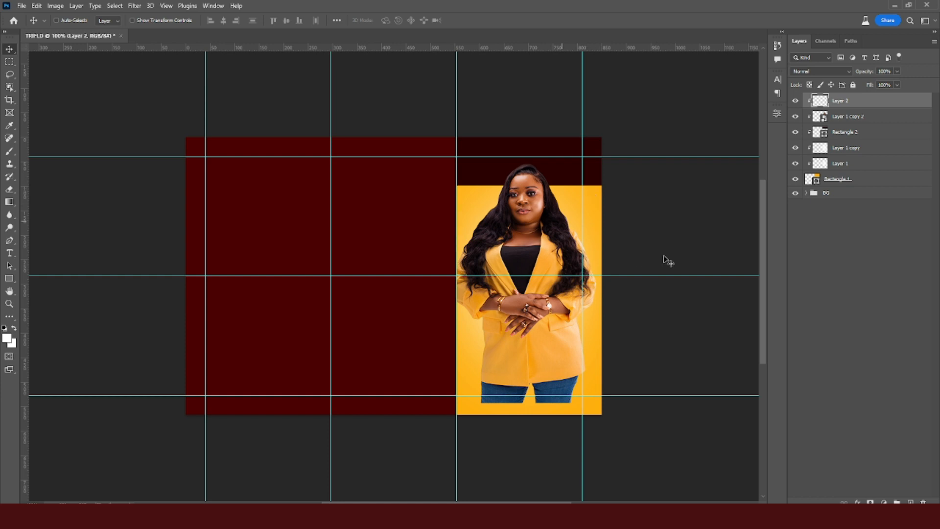
Paint a soft yellow glow over the woman's hair with a 125 px brush, sampling the panel's colour, and blend its layer as Linear Dodge (Add).
click(10, 152)
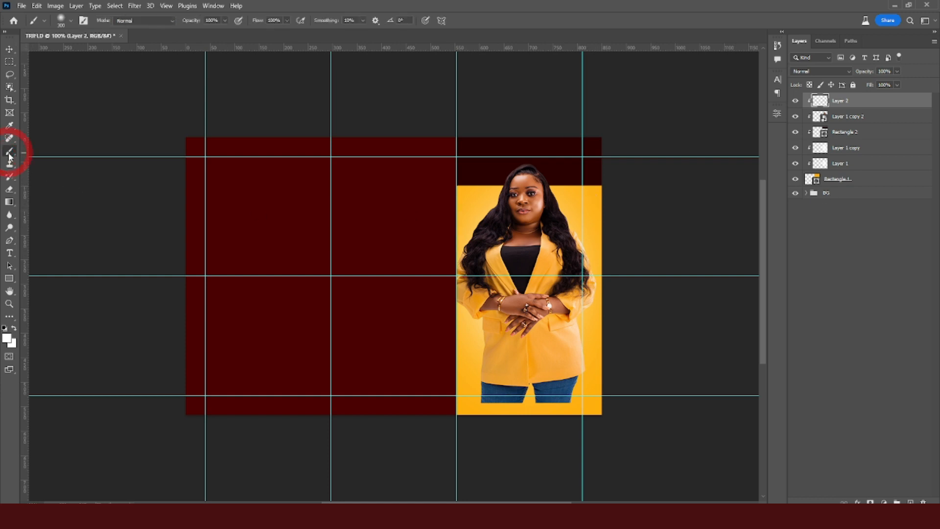
key(bracketleft)
key(bracketleft)
key(bracketleft)
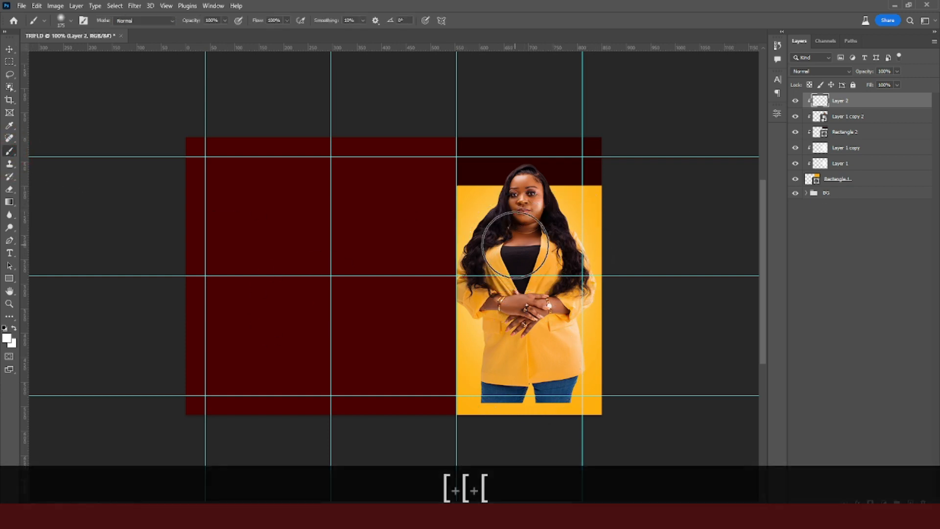
key(bracketleft)
key(bracketleft)
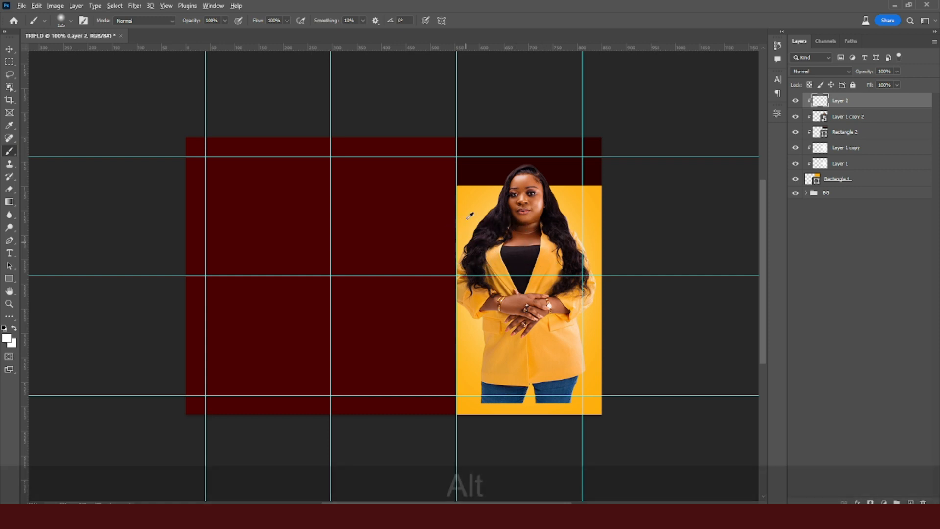
alt+click(475, 207)
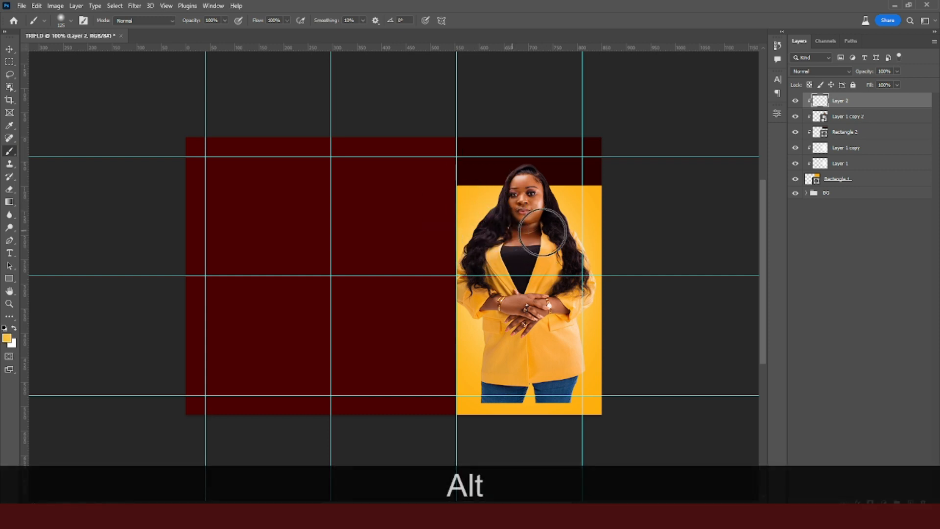
drag(565, 220, 567, 234)
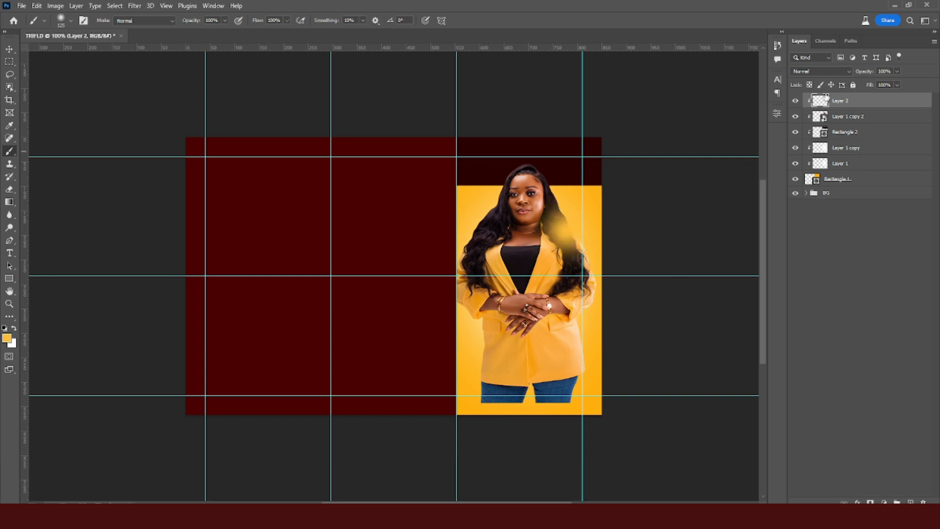
click(819, 71)
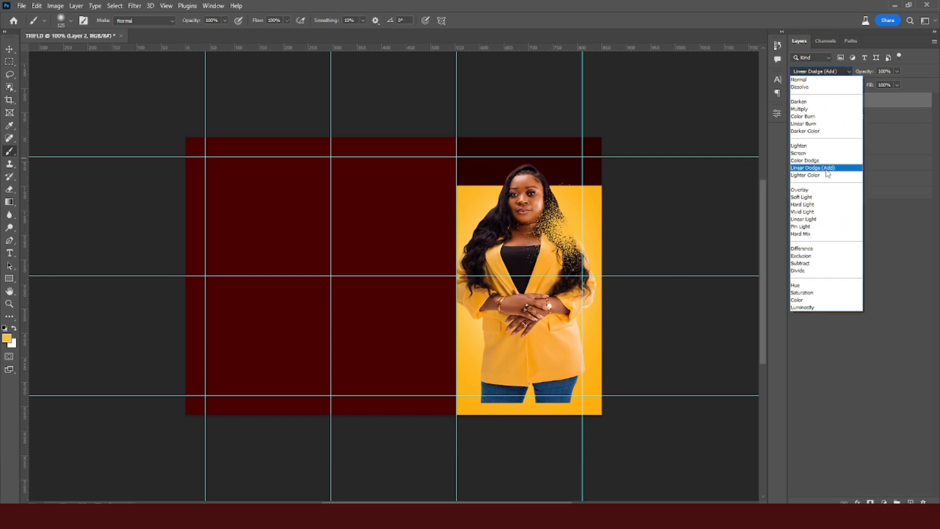
click(827, 172)
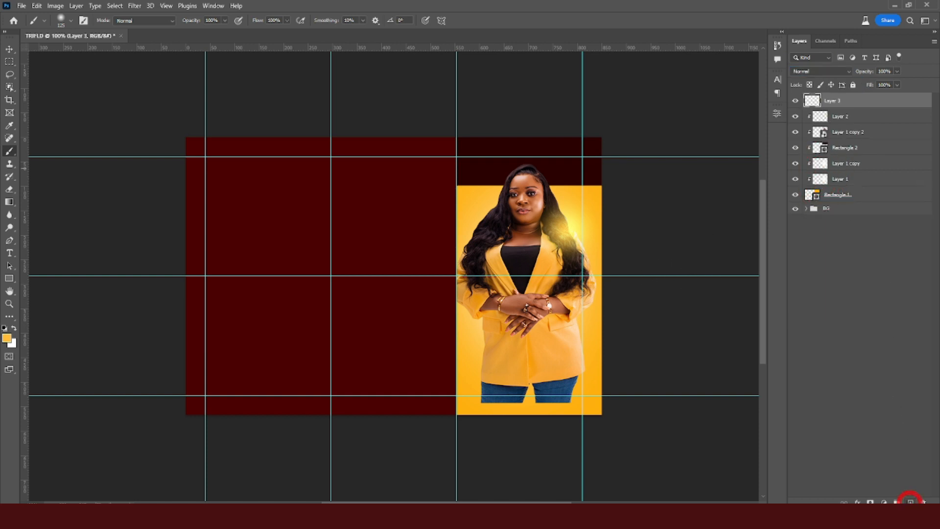
Paint a white glow over the yellow one on a new layer clipped to the panel, blended as Linear Dodge (Add).
click(910, 502)
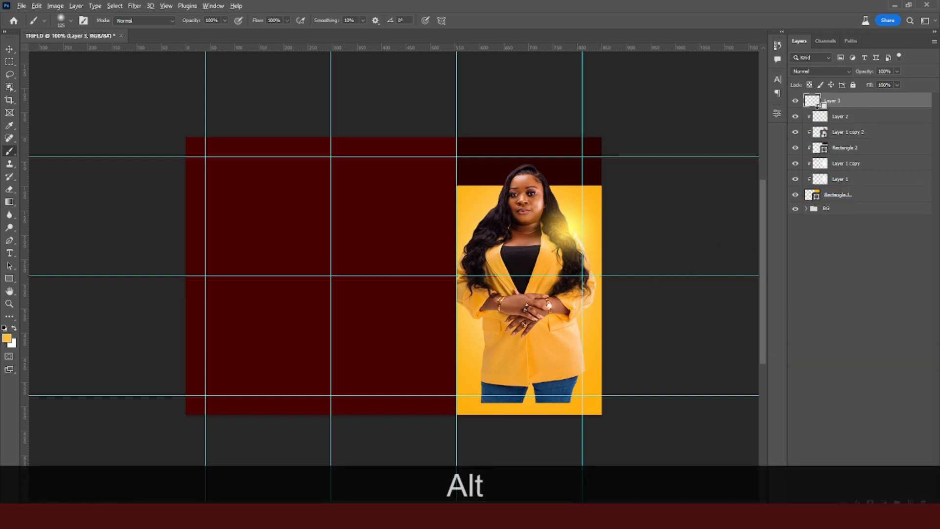
alt+click(817, 107)
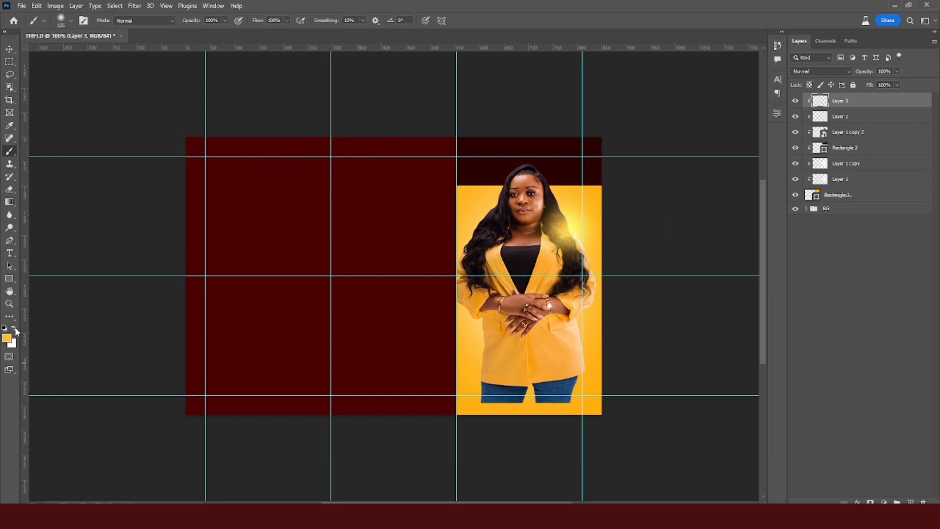
click(14, 329)
click(567, 235)
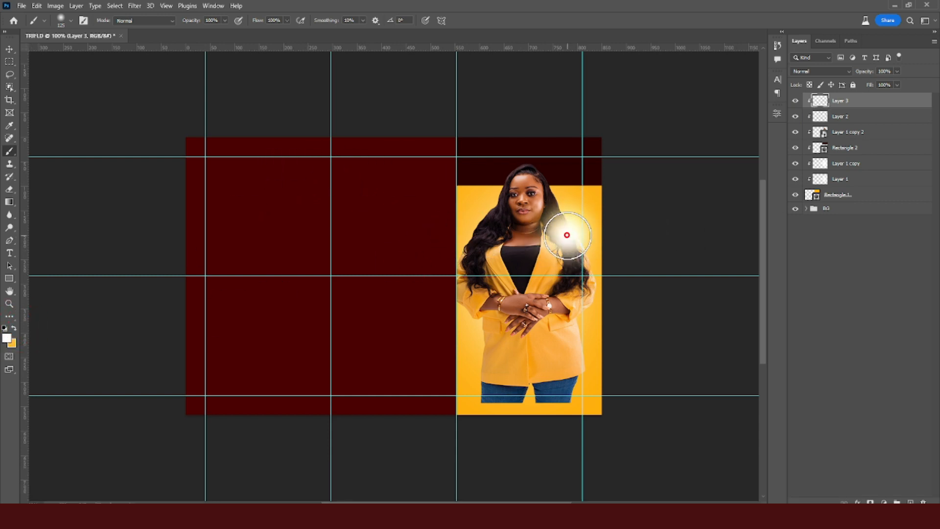
click(824, 74)
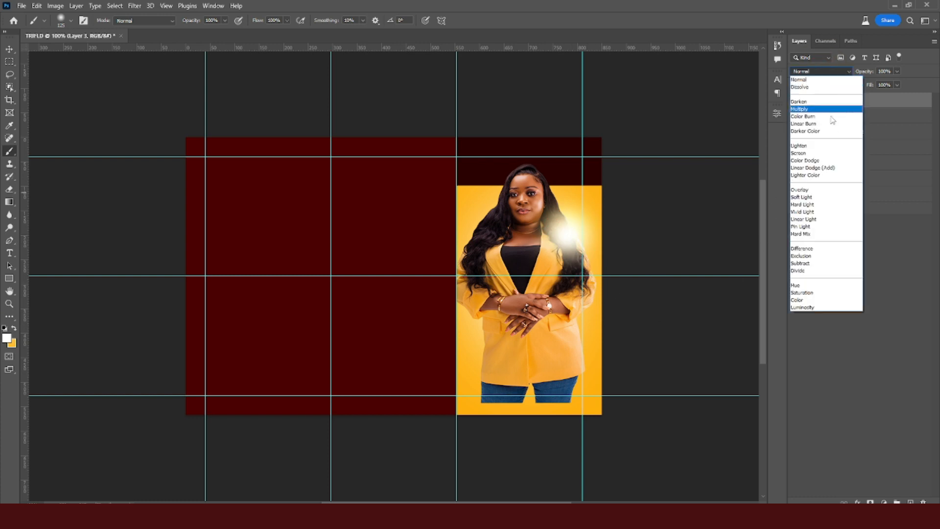
click(830, 169)
Enlarge the white glow to about 221 x 264 px and set its layer opacity to 30%.
key(ctrl+t)
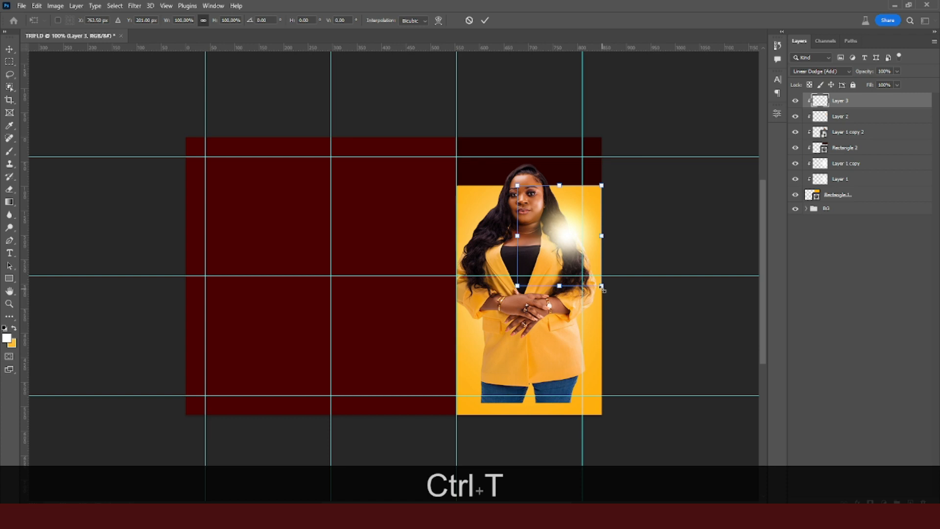
drag(602, 286, 621, 295)
key(alt+Return)
key(b)
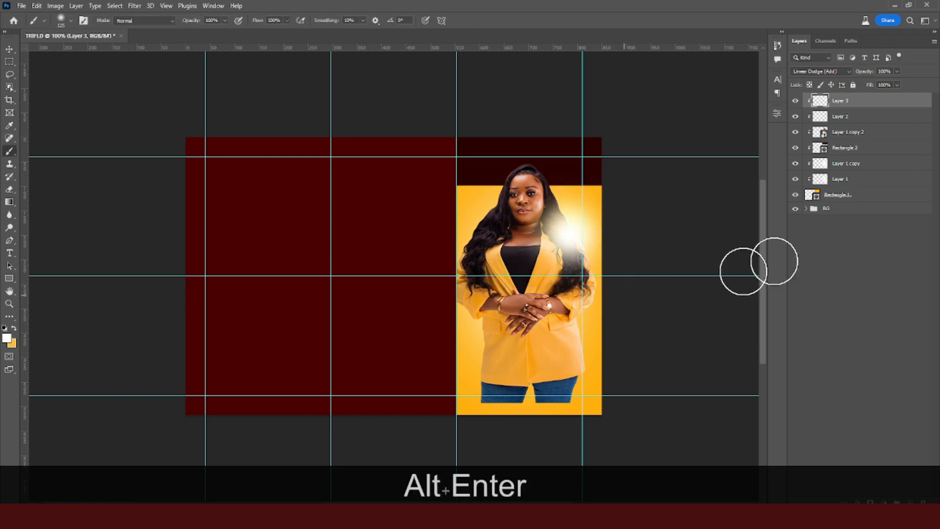
click(897, 71)
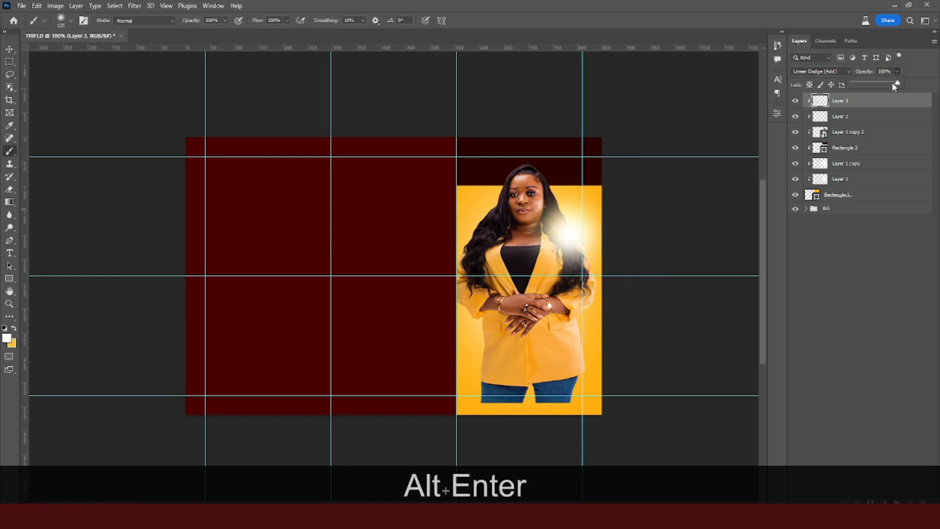
click(861, 74)
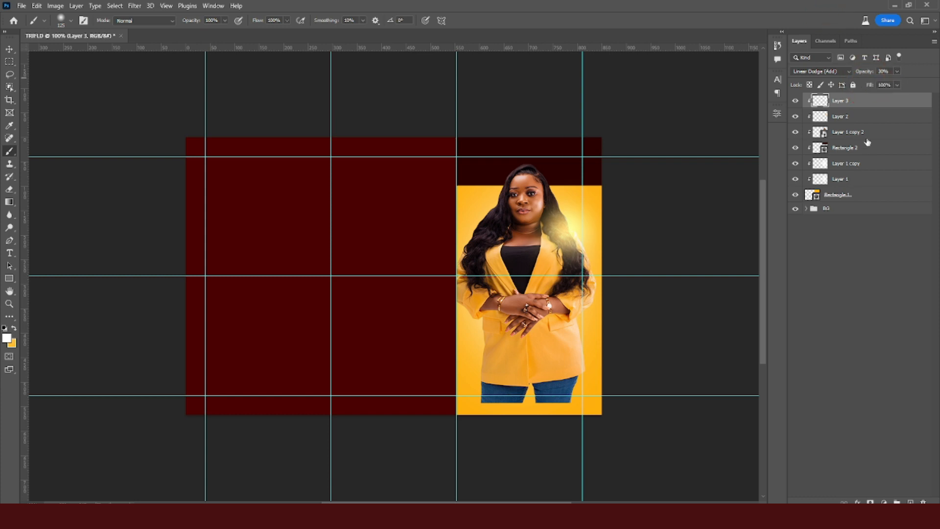
Compare the picture with and without the white glow and shift that glow slightly up toward the woman's face.
click(871, 118)
key(v)
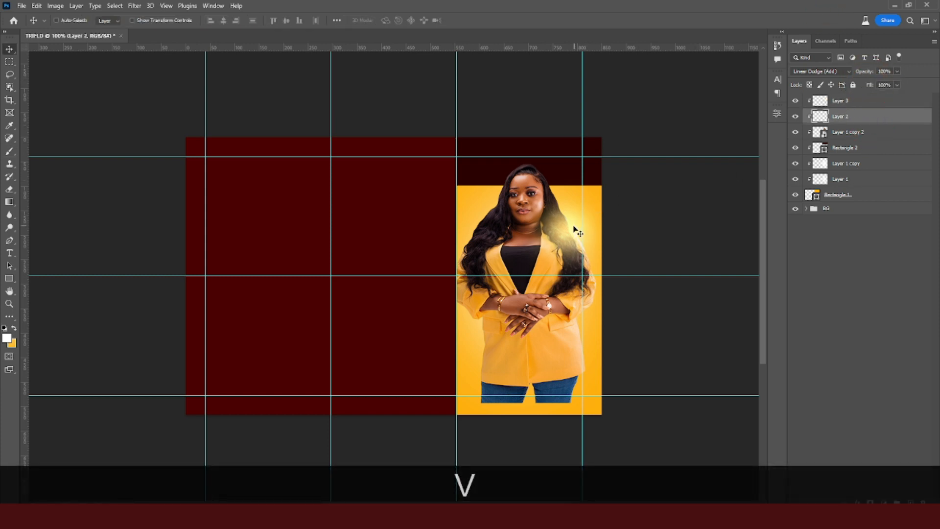
click(839, 101)
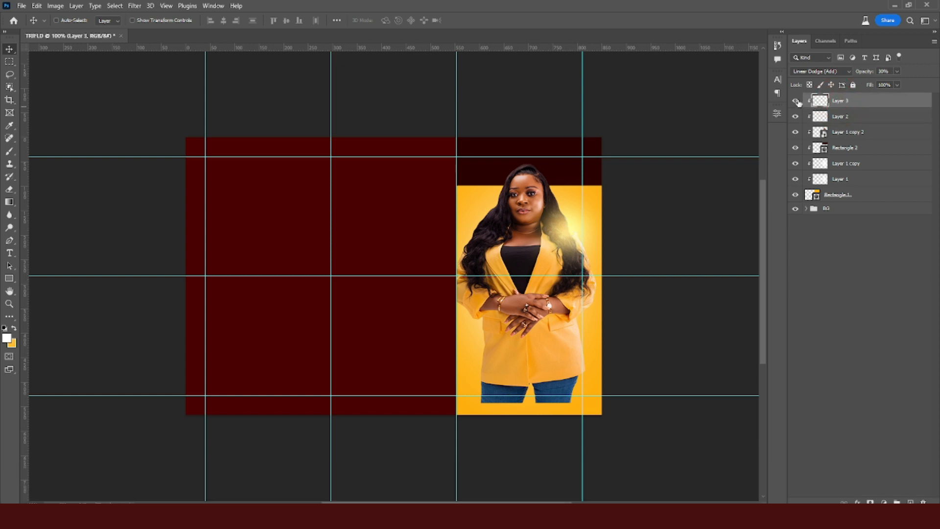
click(797, 101)
click(796, 100)
click(838, 103)
drag(565, 231, 546, 216)
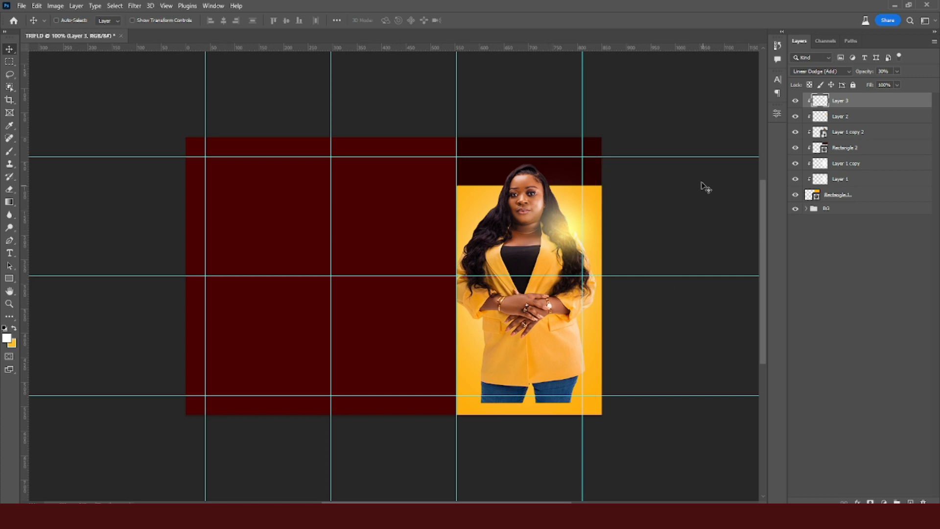
Rename Layer 3 as white glow and Layer 2 as yellow glow.
double_click(838, 100)
text(white glow)
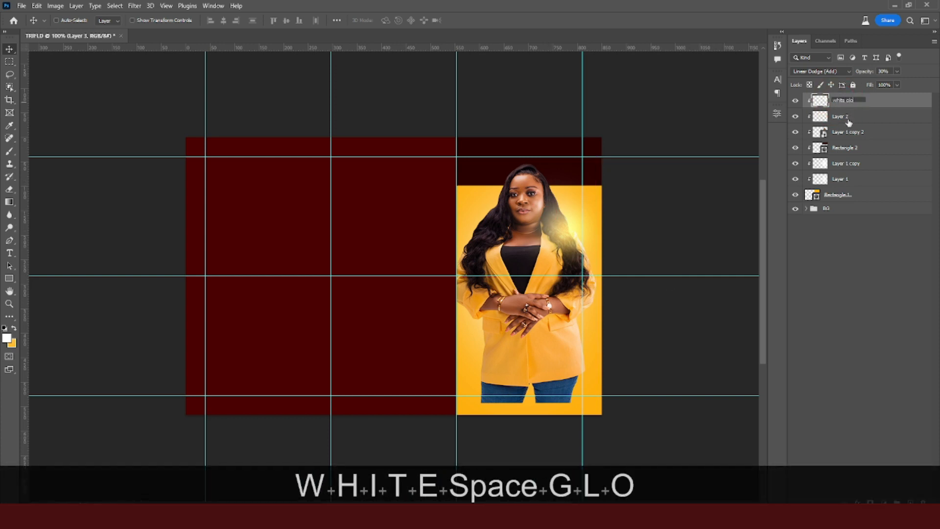
key(Return)
click(845, 122)
double_click(840, 116)
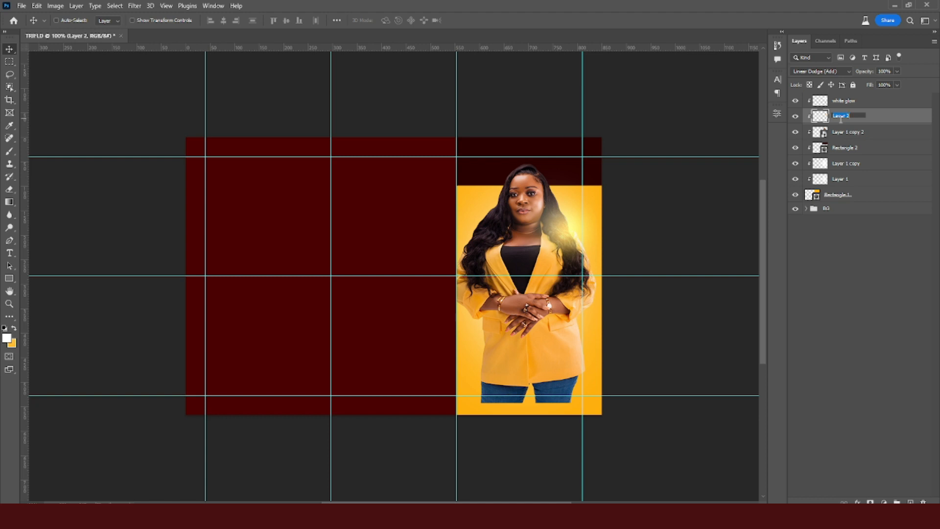
text(yellow glo)
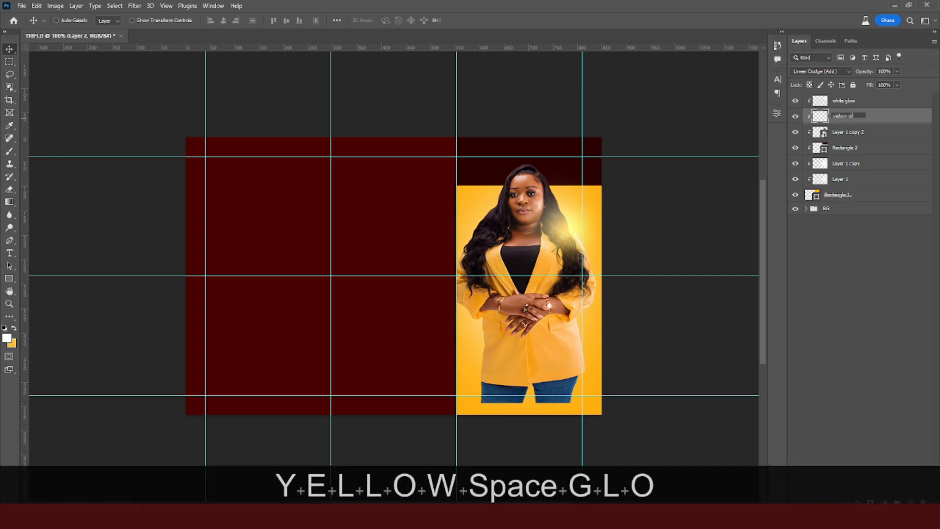
text(w)
key(Return)
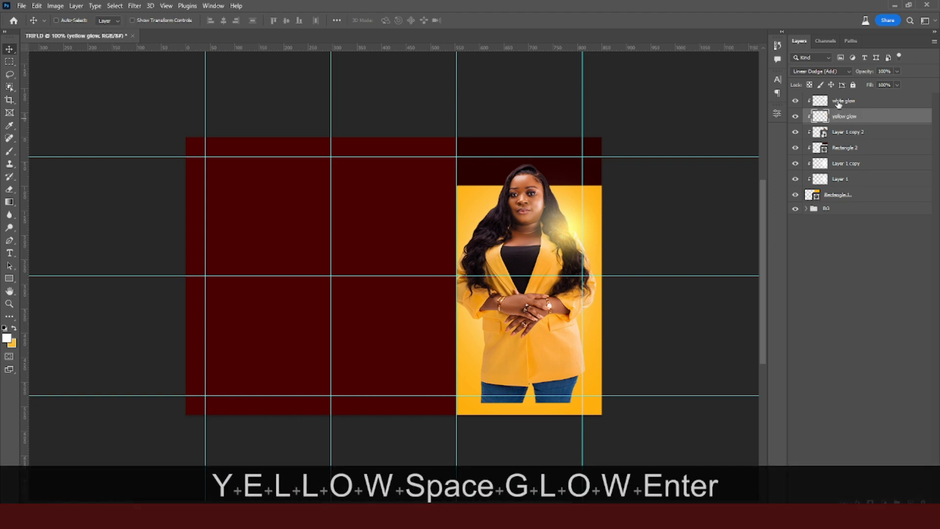
Draw a rectangle about 316 x 133 px across the lower end of the orange panel, above the white glow layer, with no stroke.
click(839, 101)
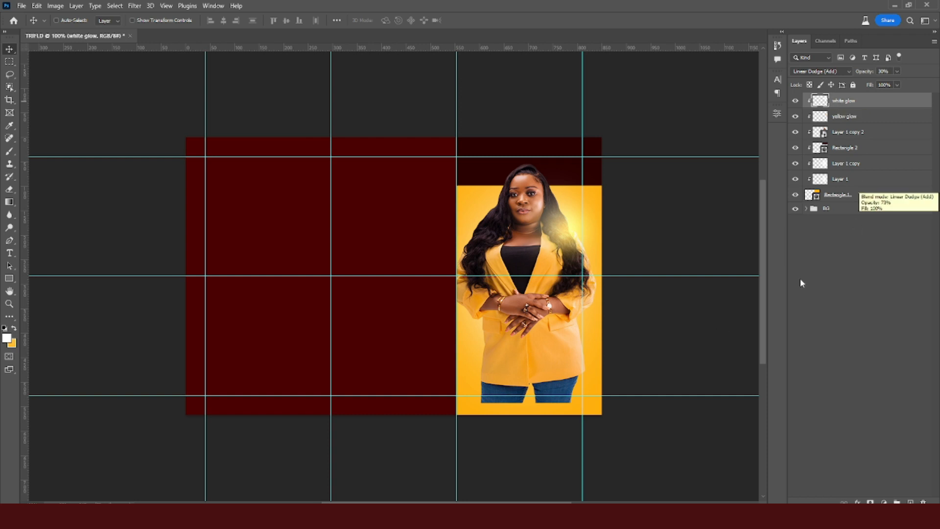
click(10, 279)
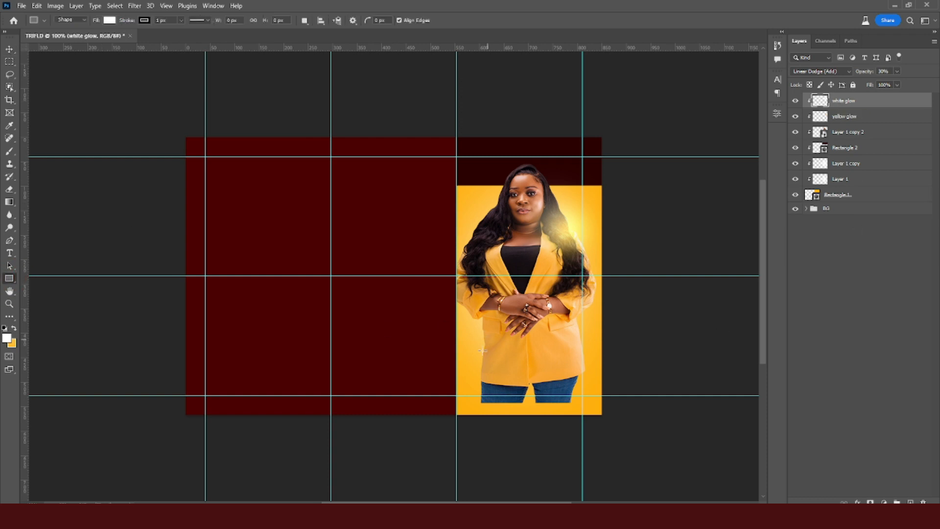
drag(456, 364, 611, 427)
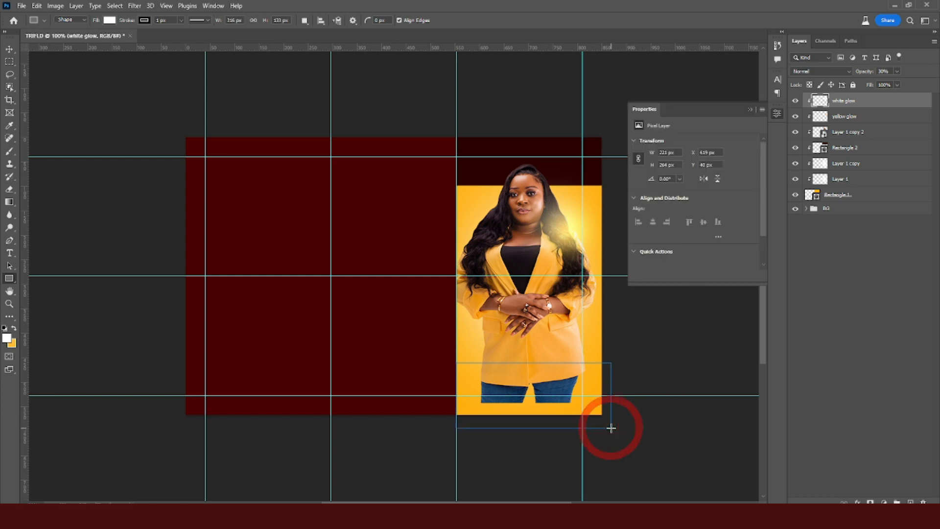
click(144, 20)
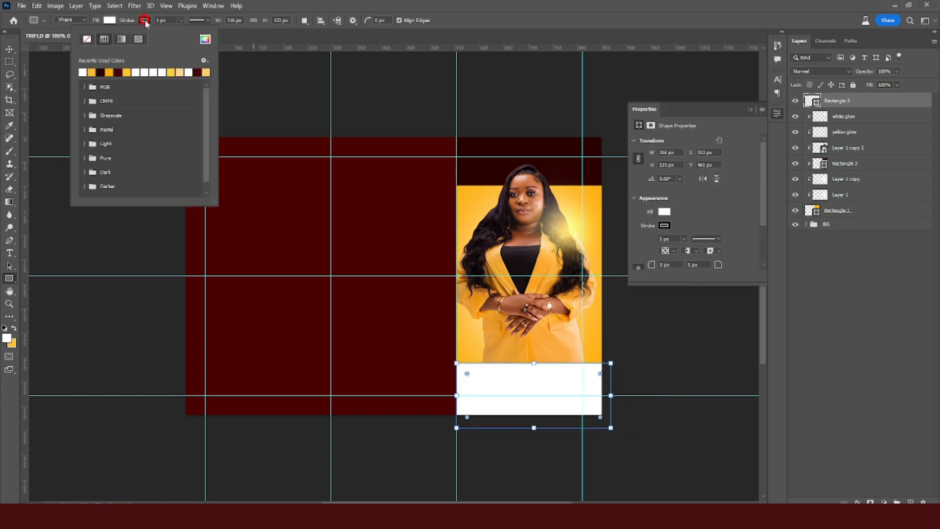
click(87, 39)
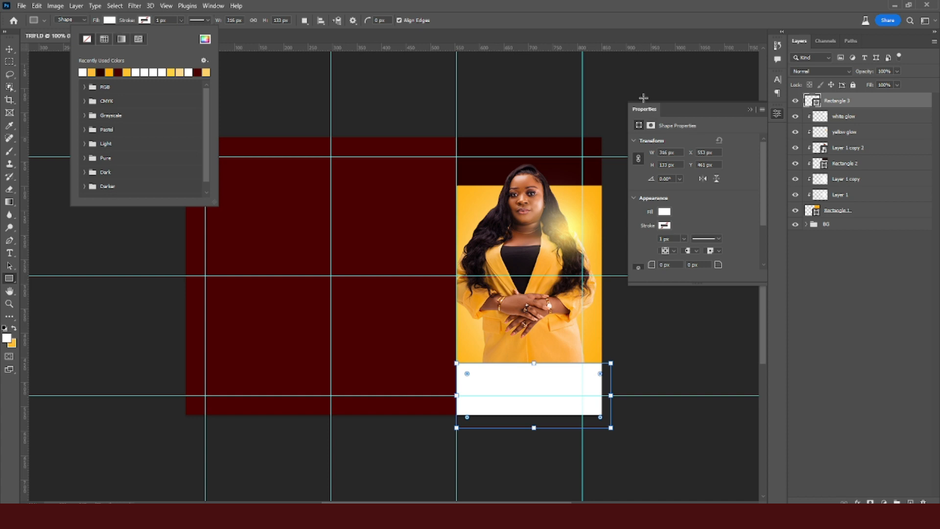
Fill the lower rectangle with the recently used dark maroon that matches the panel's upper rectangle.
click(109, 21)
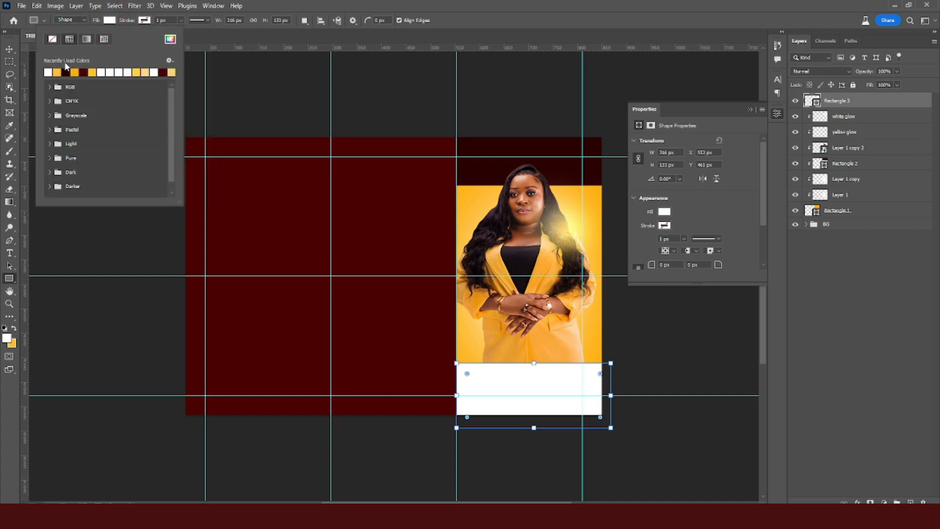
click(57, 72)
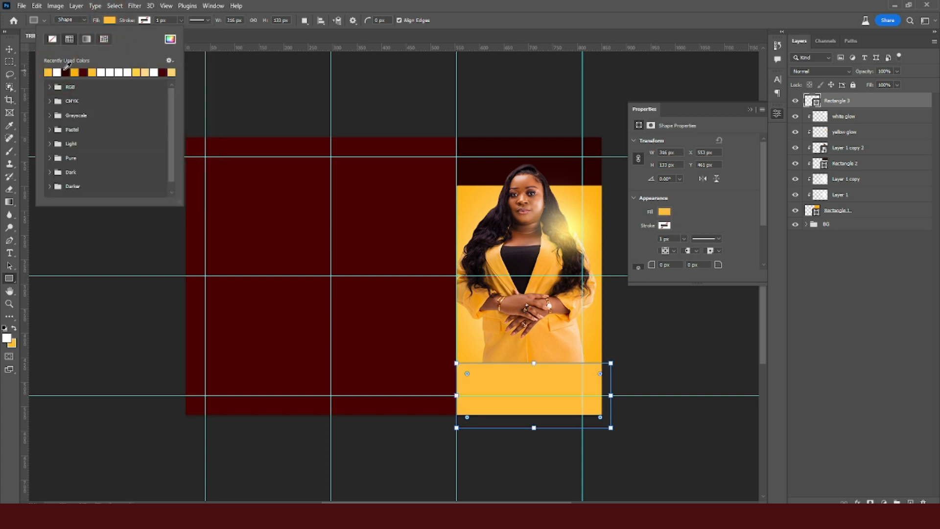
click(65, 72)
click(436, 4)
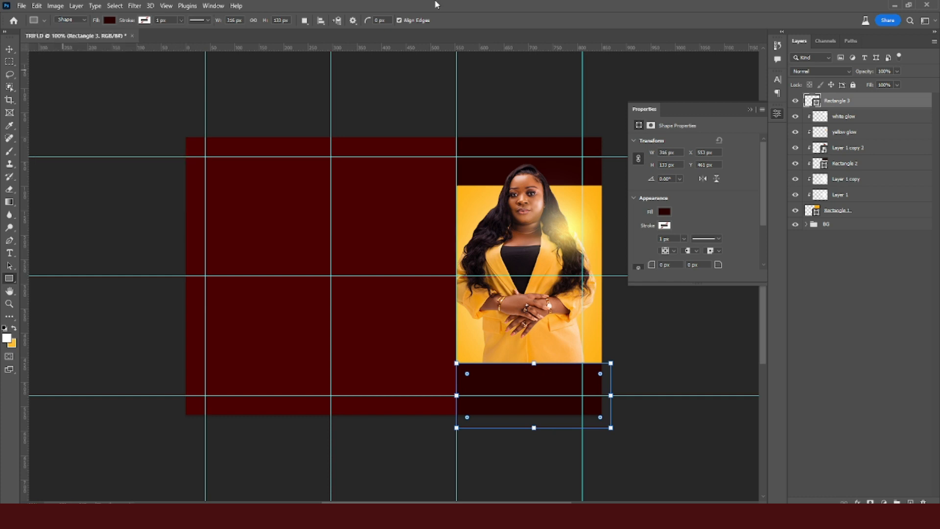
click(749, 110)
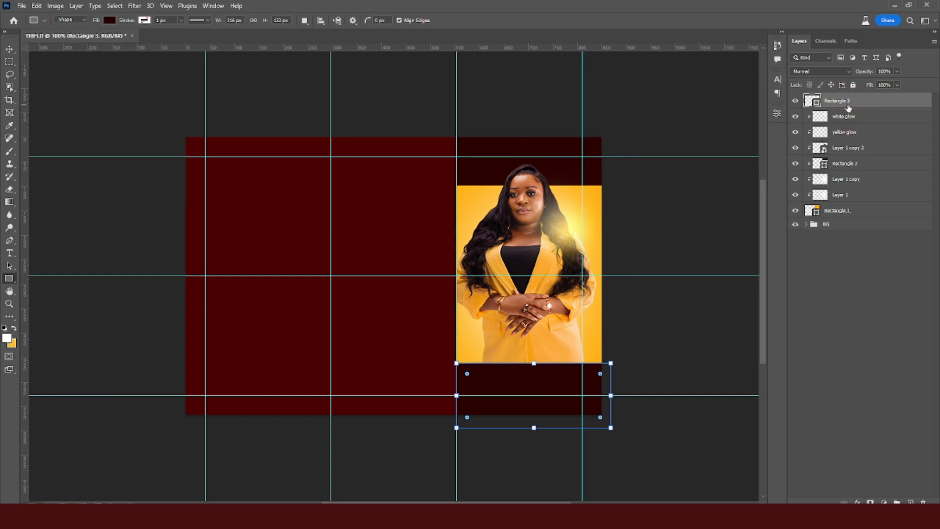
Hide the guides and remove the stroke from the dark rectangle at the panel's upper end.
key(ctrl+h)
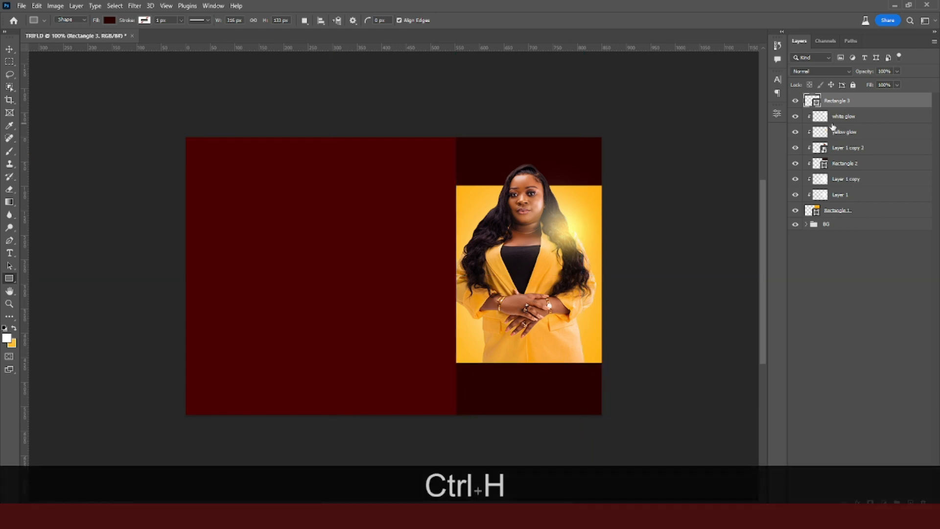
key(ctrl+equal)
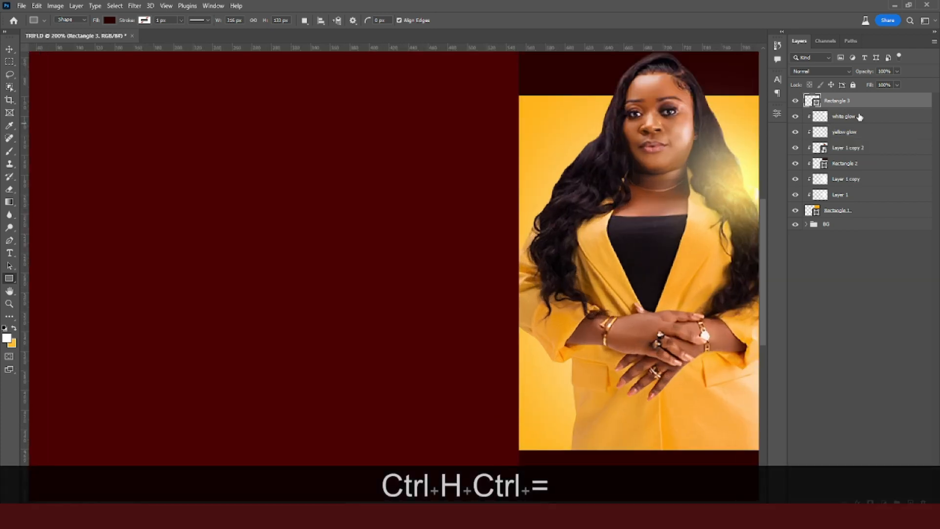
click(831, 163)
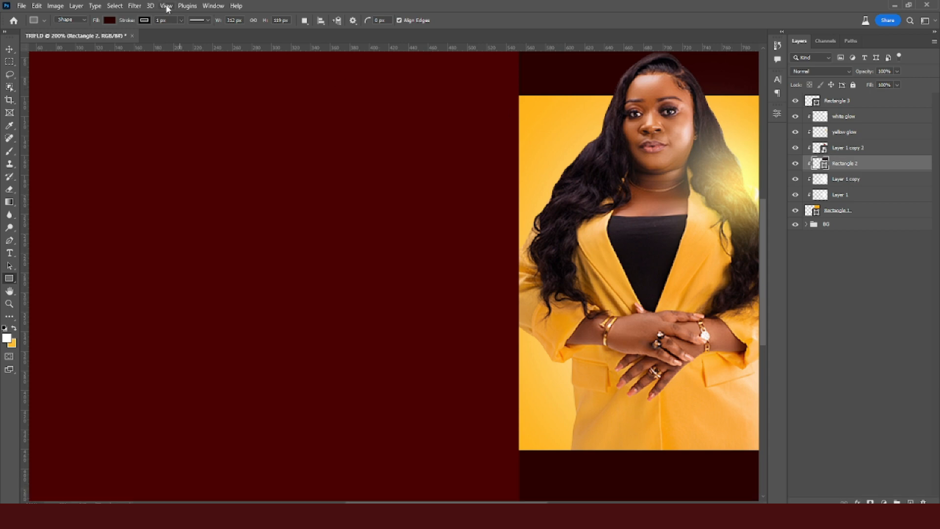
click(109, 20)
click(87, 41)
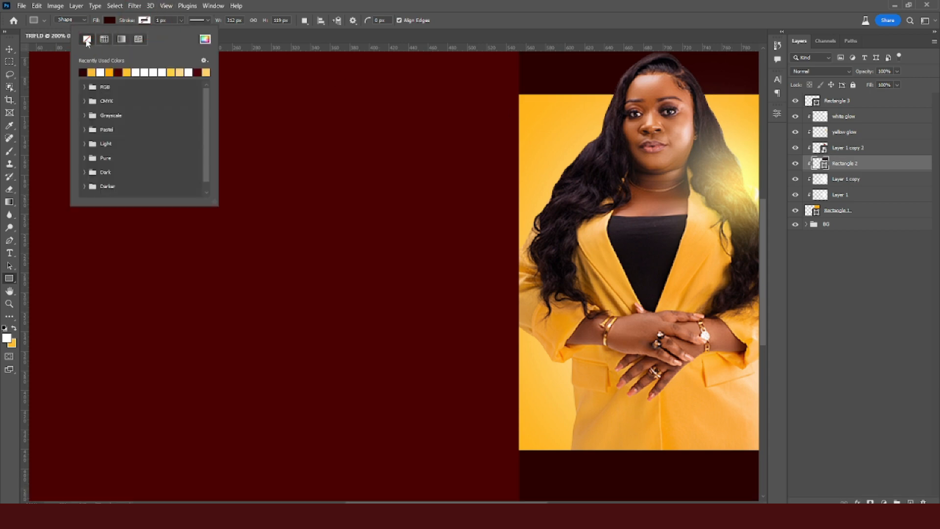
Clip the dark rectangle at the orange panel's lower end to the panel with a clipping mask.
click(458, 4)
key(ctrl+0)
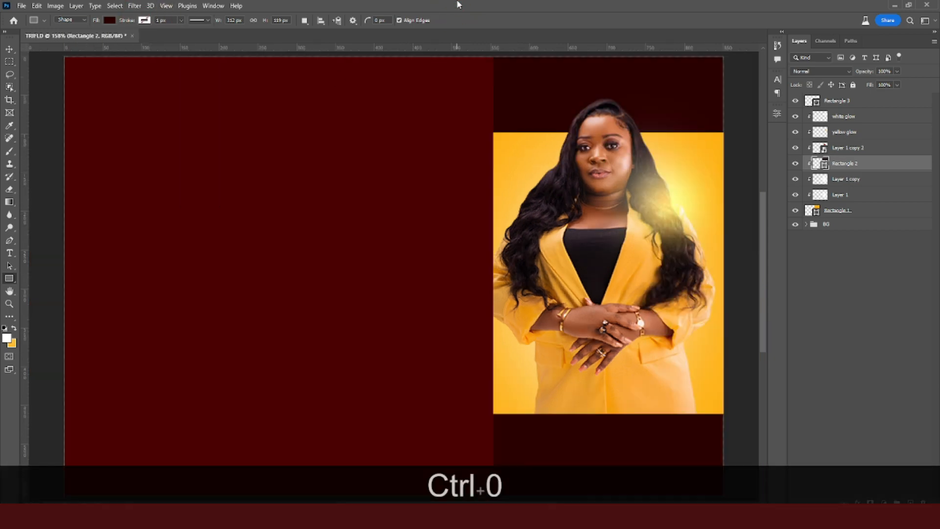
key(ctrl+minus)
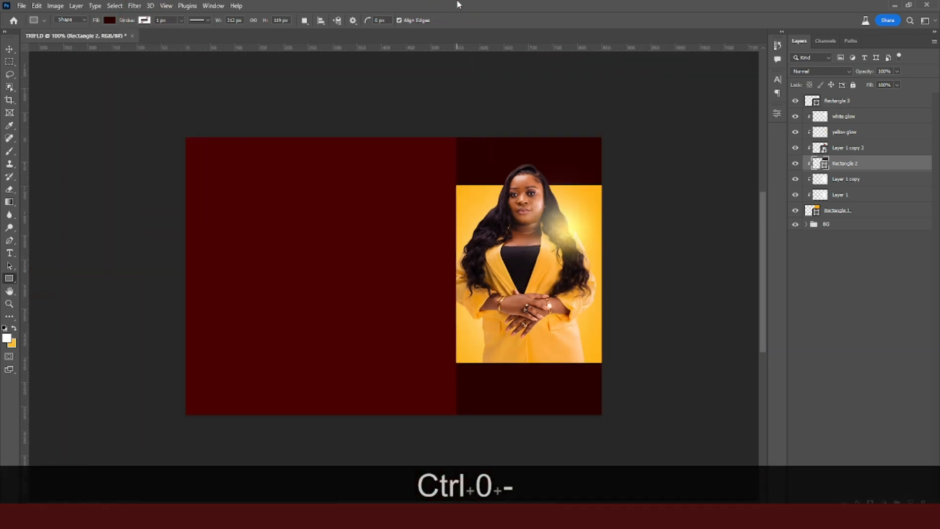
click(822, 101)
right_click(835, 102)
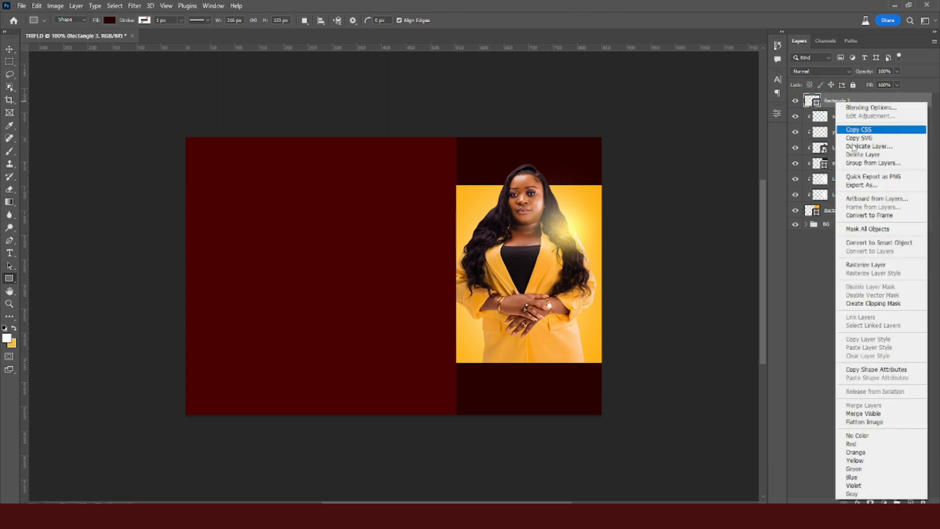
click(866, 303)
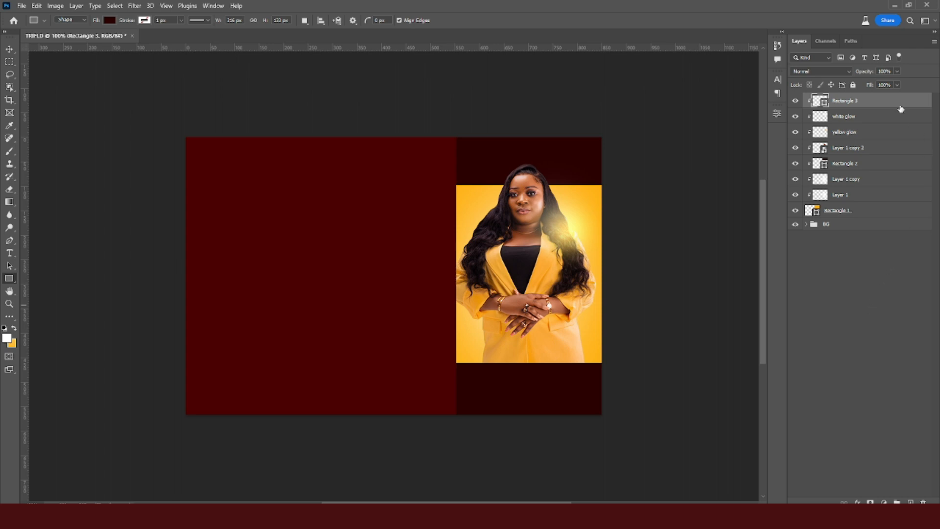
Add a text layer with the title "INSPIRE AFRICA FOUNDATION GUIDE" copied from the Notepad file.
key(t)
click(360, 235)
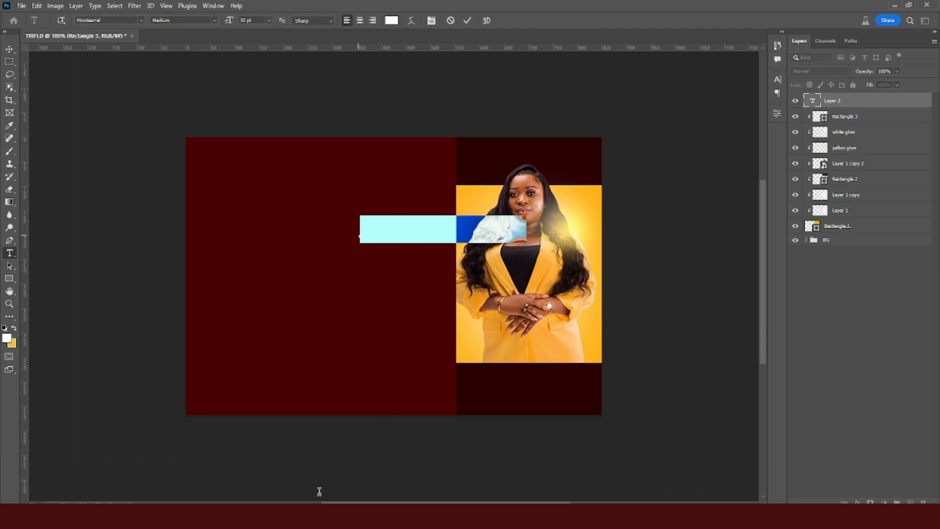
key(alt+Tab)
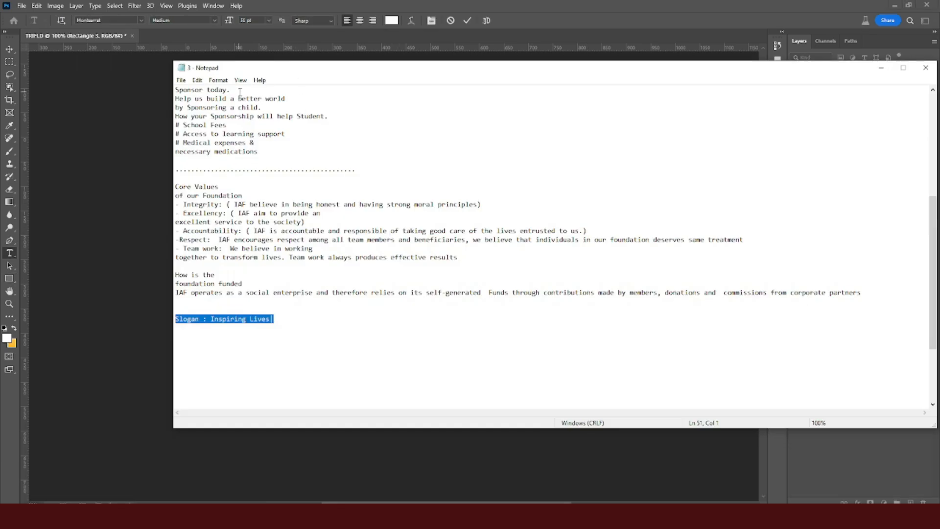
scroll(288, 101, up, 8)
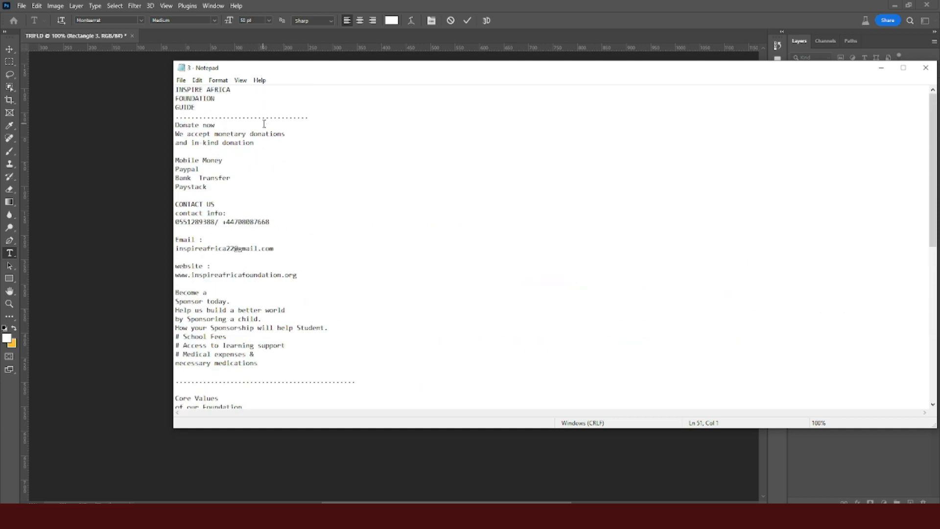
drag(196, 109, 176, 89)
key(ctrl+c)
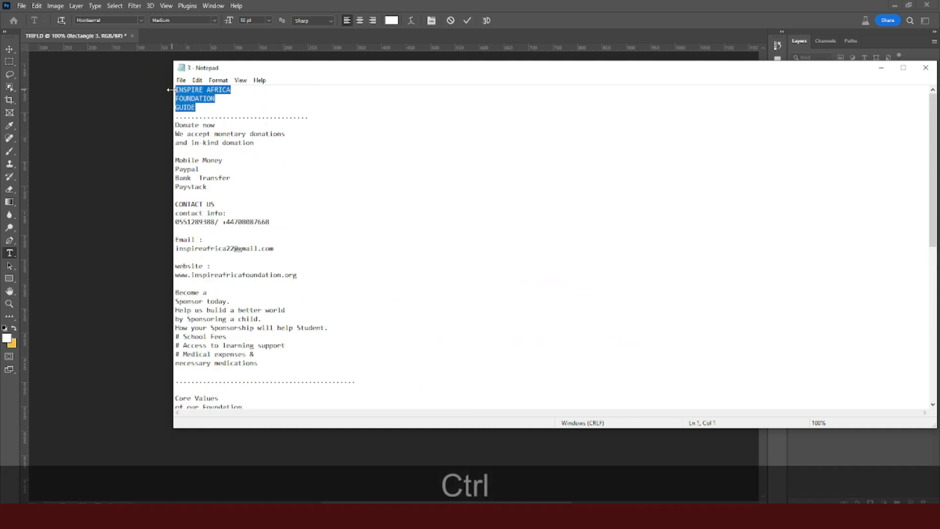
key(alt+Tab)
key(ctrl+v)
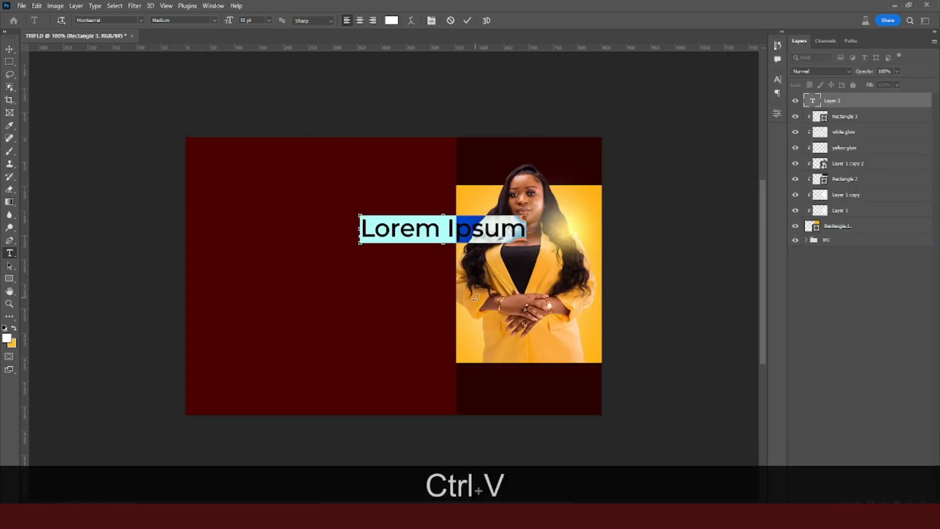
click(835, 112)
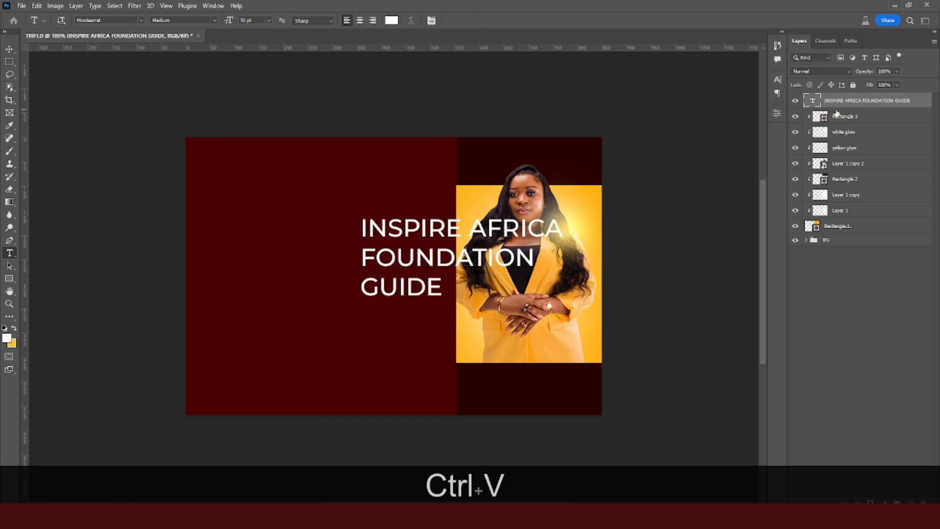
Set the title text to the Montserrat SemiBold weight at 30 pt.
click(778, 79)
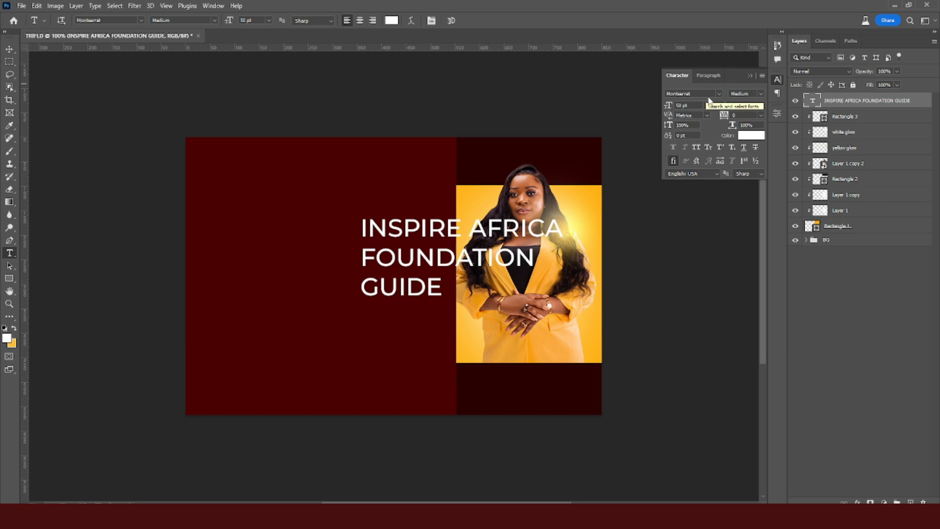
click(760, 94)
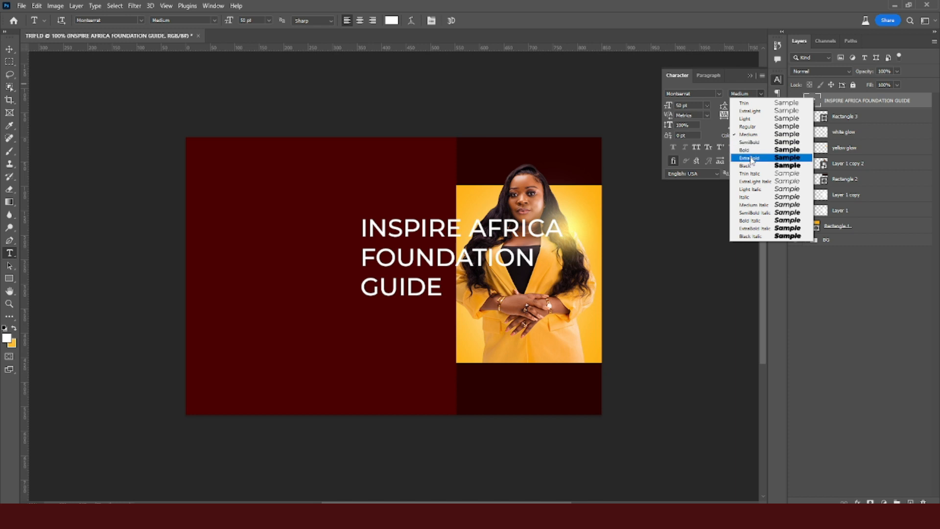
click(751, 142)
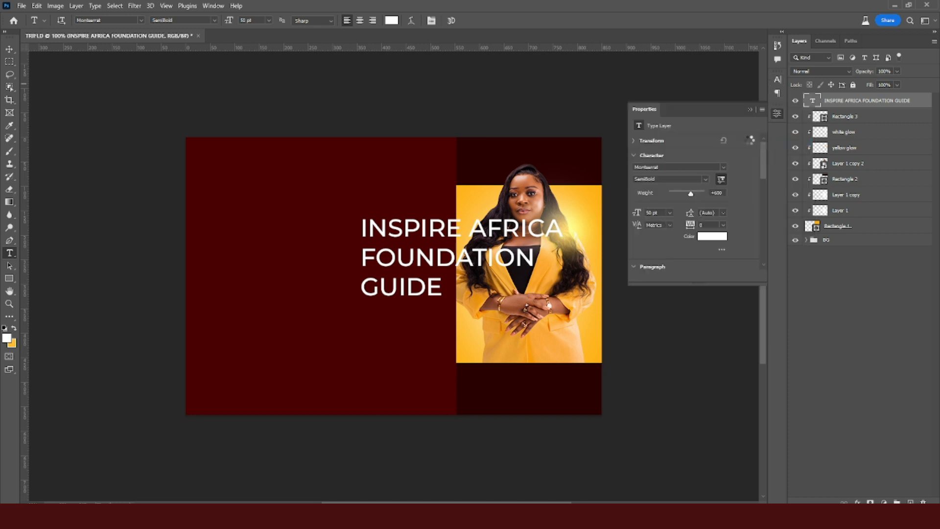
click(778, 80)
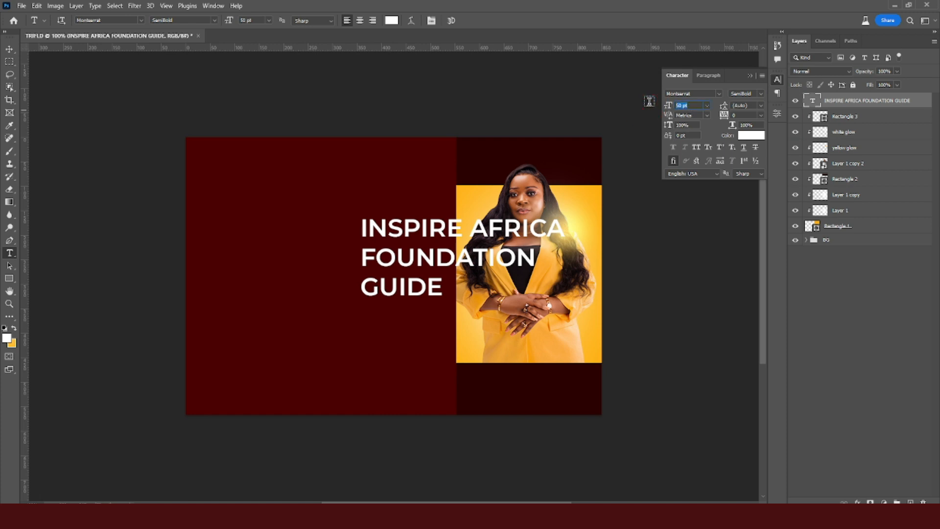
text(30)
key(Return)
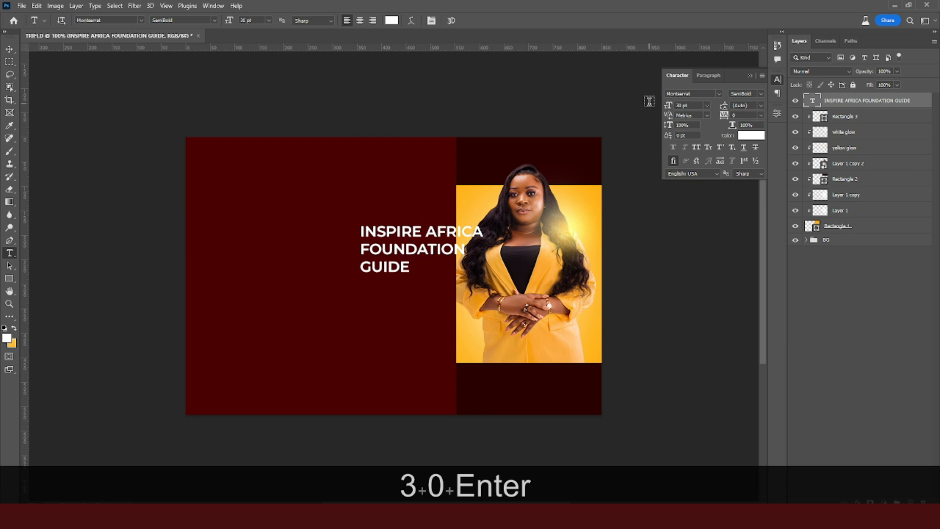
Set the title's leading to 30 pt and apply All Caps.
click(760, 106)
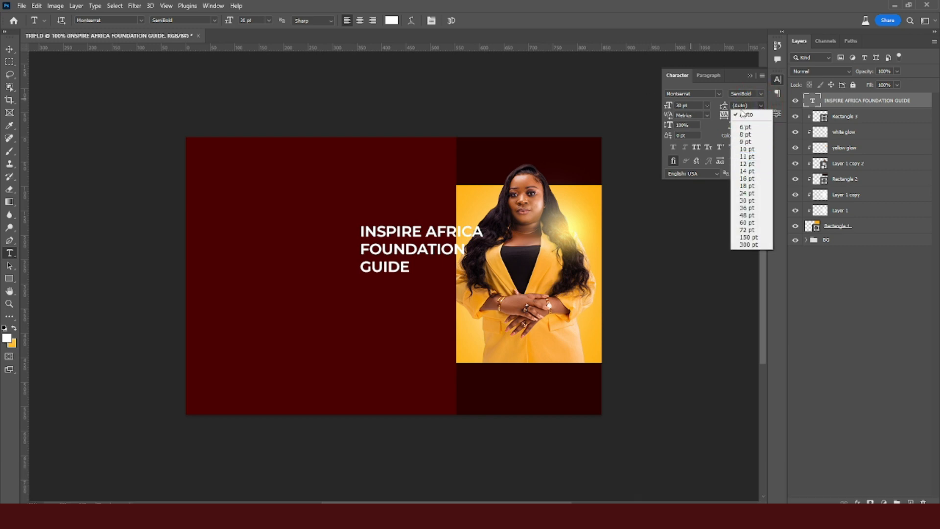
click(743, 114)
text(30)
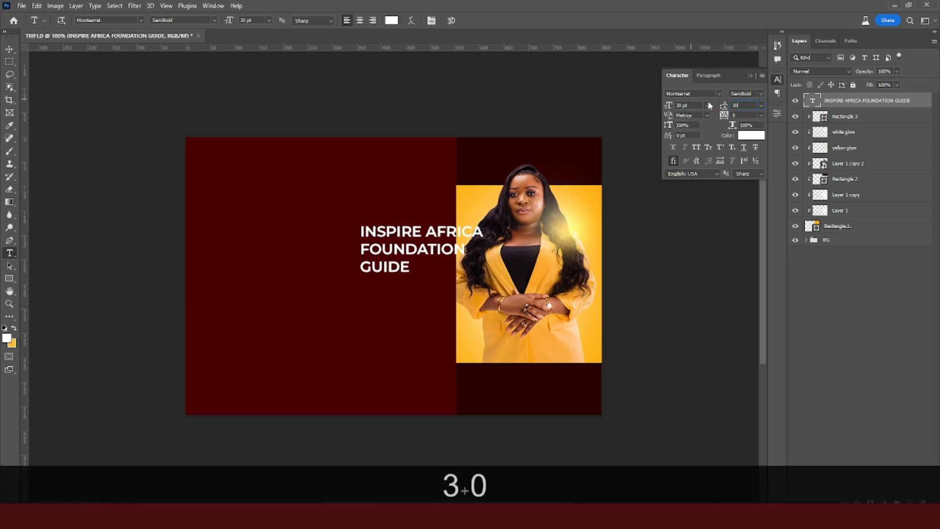
key(Return)
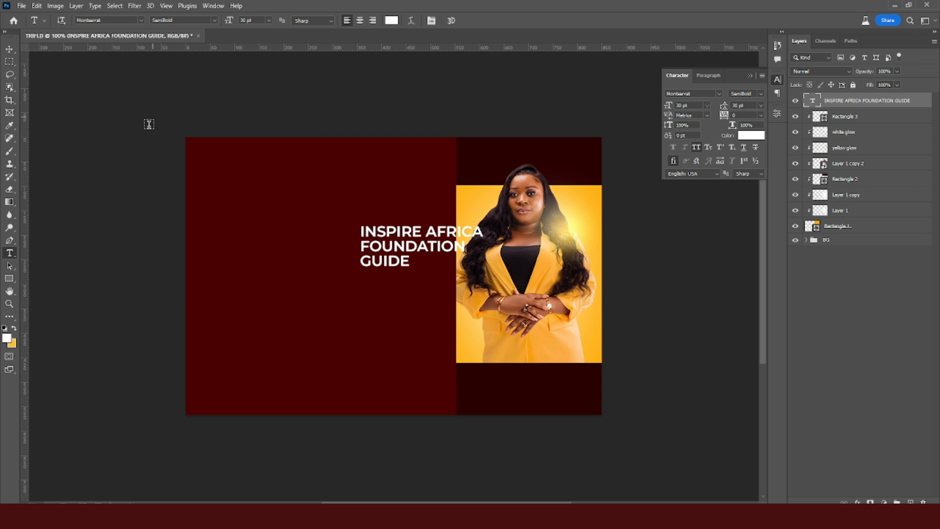
Move the title onto the lower dark band of the cover panel and show the guides.
click(9, 49)
drag(382, 247, 501, 391)
key(ctrl+h)
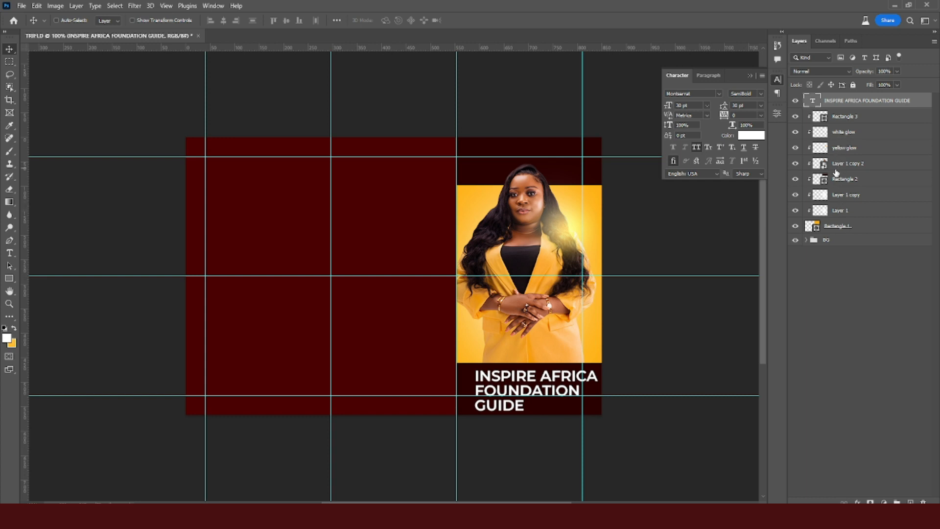
Rename the woman's photo layer, Layer 1 copy 2, as image.
double_click(838, 164)
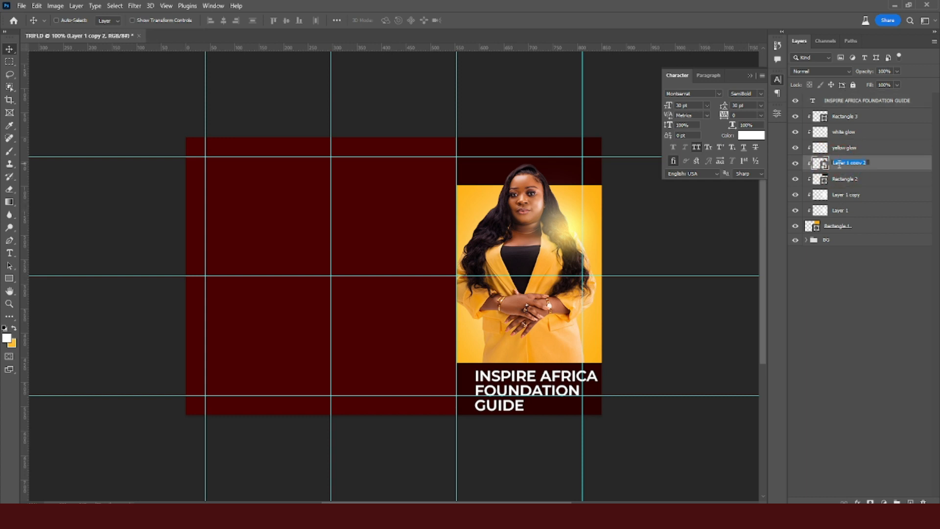
text(image)
key(Return)
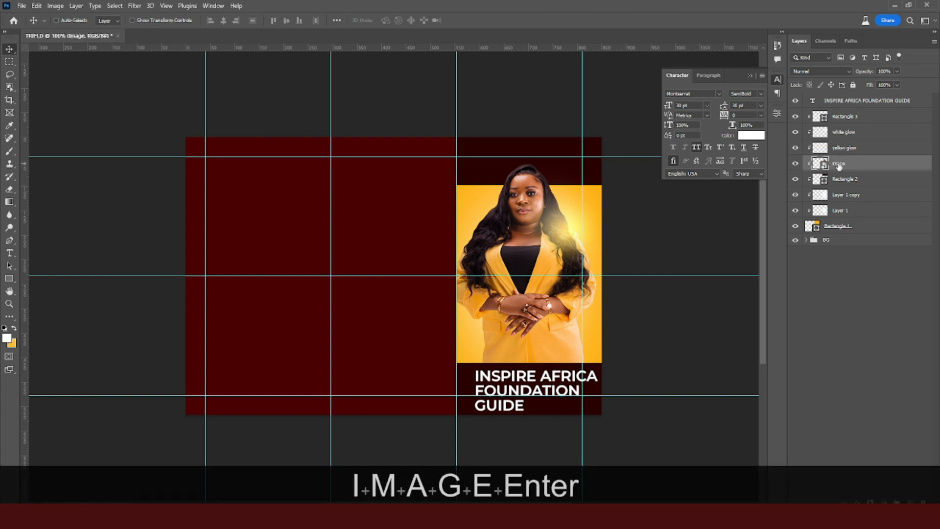
Nudge the woman's photo upward until the top of her head meets the upper horizontal guide.
key(v)
key(shift+Up)
key(shift+Up)
key(shift+Up)
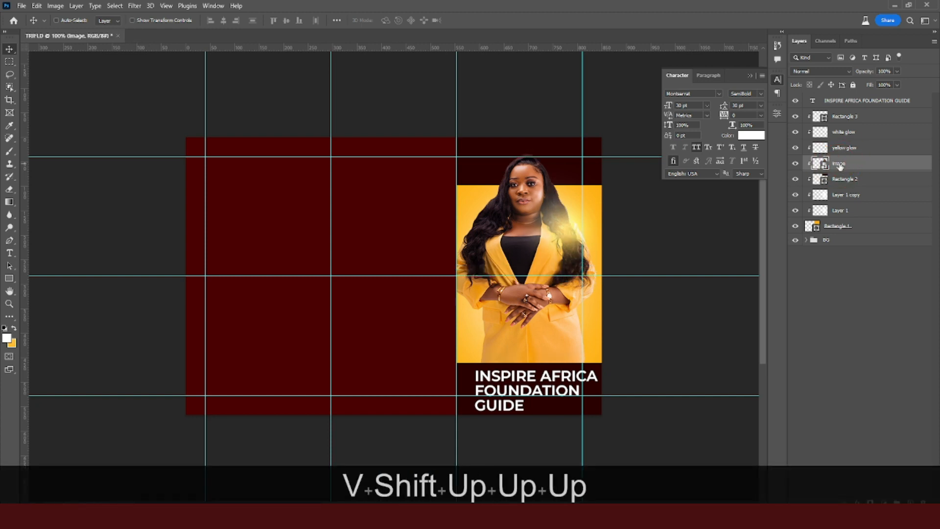
key(Down)
key(Down)
key(Down)
key(Down)
key(Down)
key(Down)
key(Down)
key(Down)
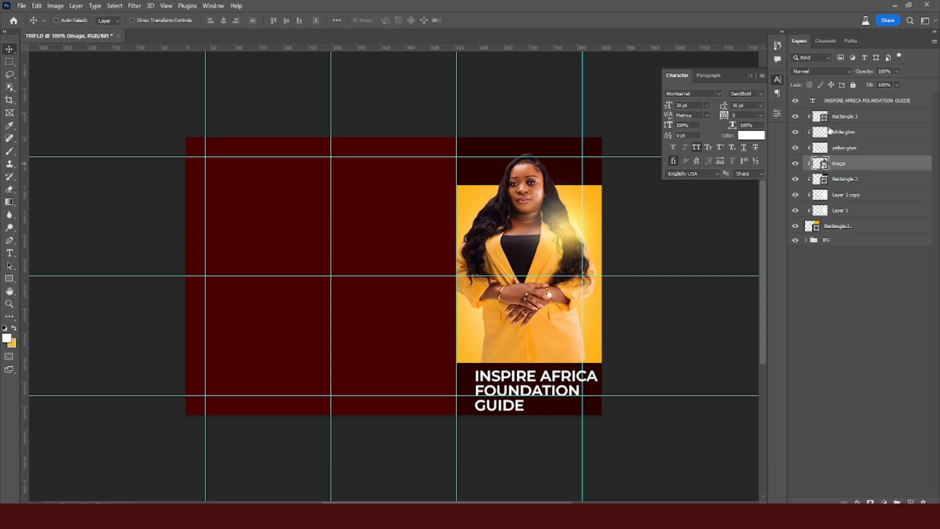
Nudge the lower dark rectangle upward to leave more room above the title.
click(838, 107)
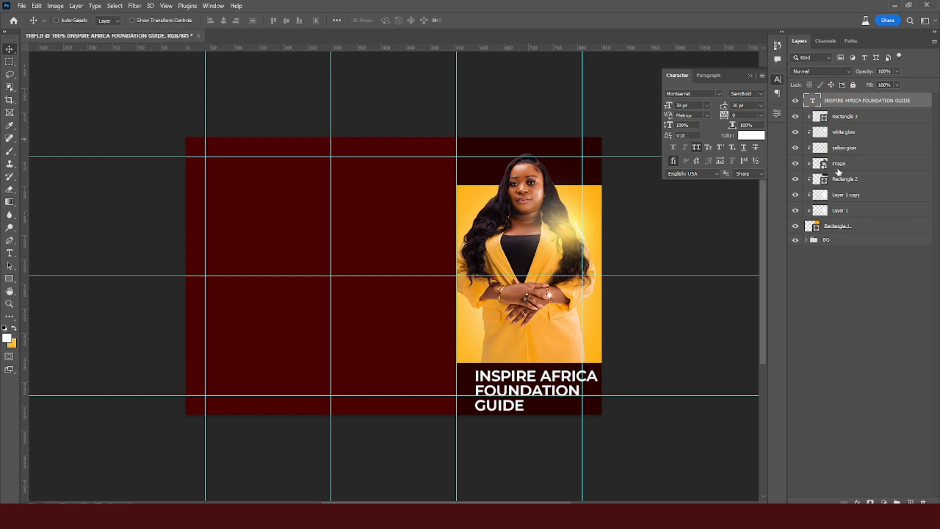
click(841, 121)
key(v)
key(shift+Up)
key(shift+Up)
key(shift+Up)
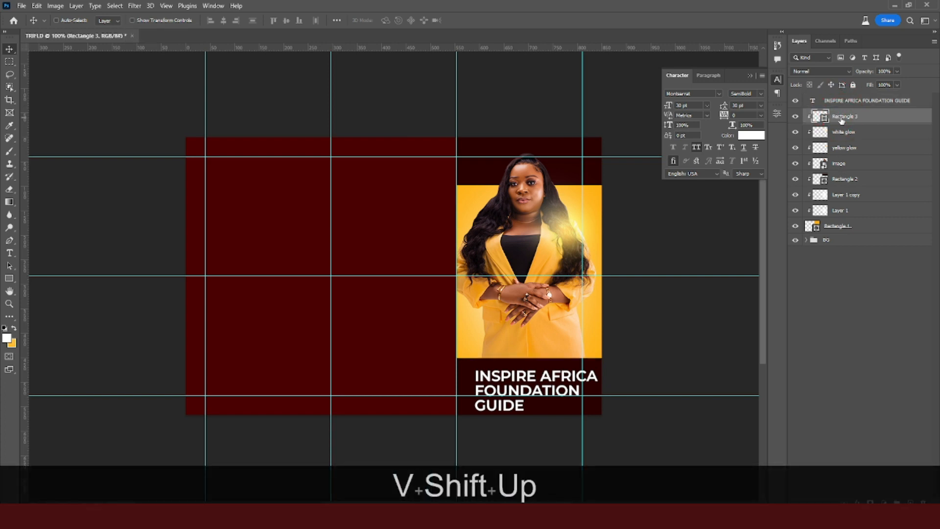
key(shift+Down)
key(shift+Down)
key(shift+Down)
key(shift+Down)
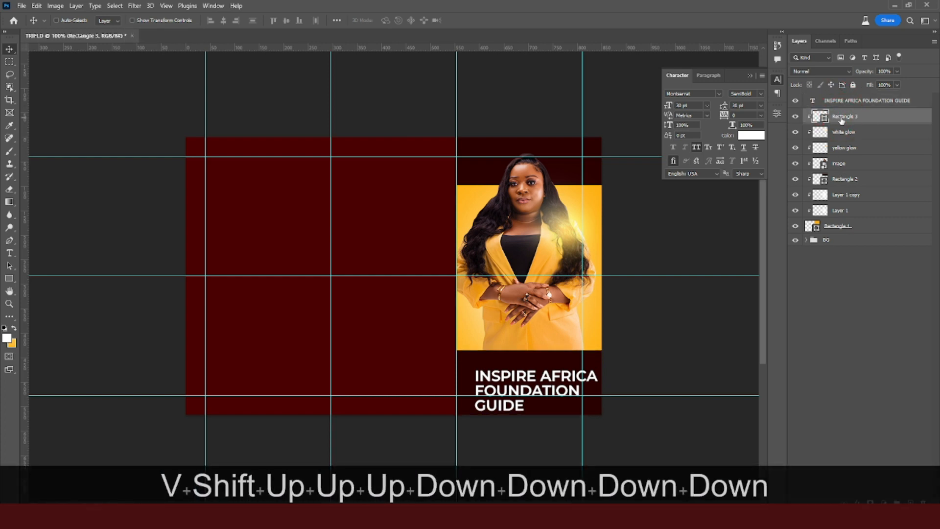
Stretch the lower dark rectangle downward past the page edge to about 128% height, and nudge it up slightly.
key(shift+t)
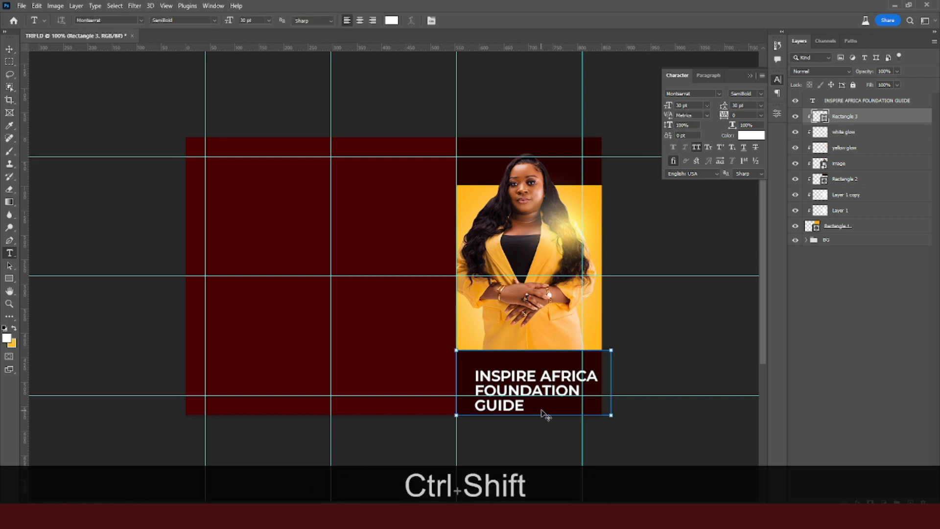
key(ctrl+shift+t)
click(533, 415)
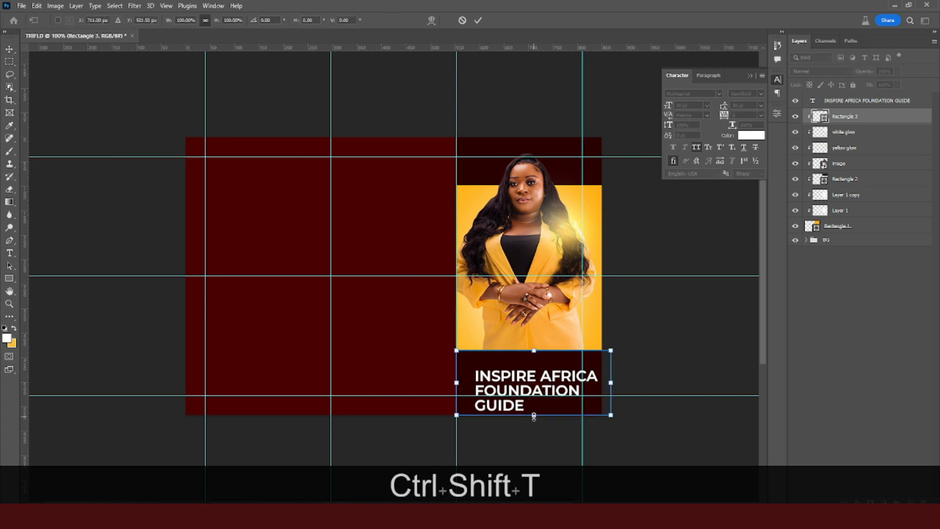
drag(533, 416, 533, 432)
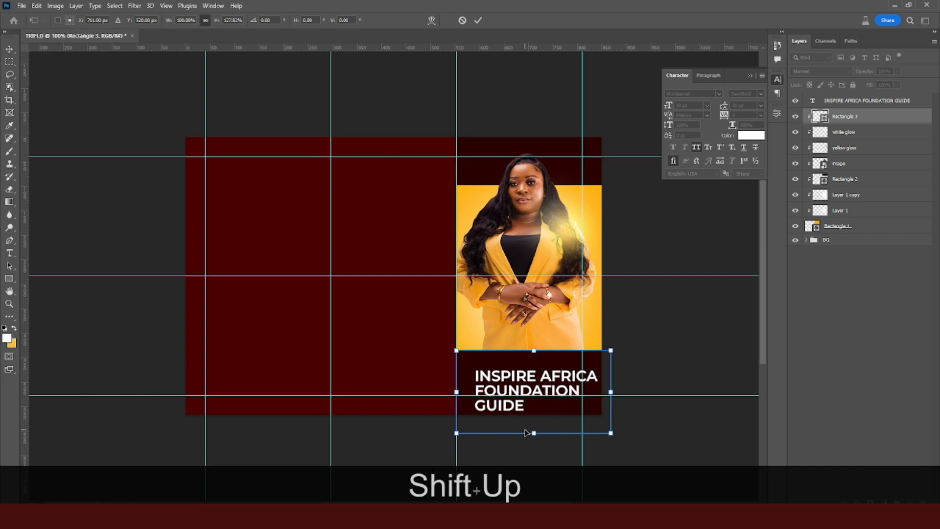
key(shift+Up)
key(shift+Up)
key(shift+Up)
key(shift+Up)
key(shift+Up)
key(Return)
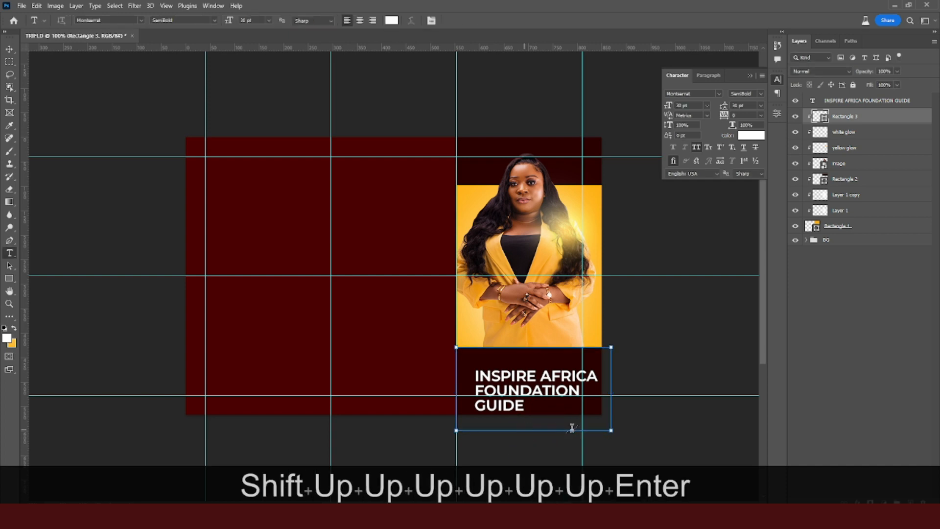
Move the title up and slightly left so its last line rests on the lower horizontal guide.
click(836, 100)
key(v)
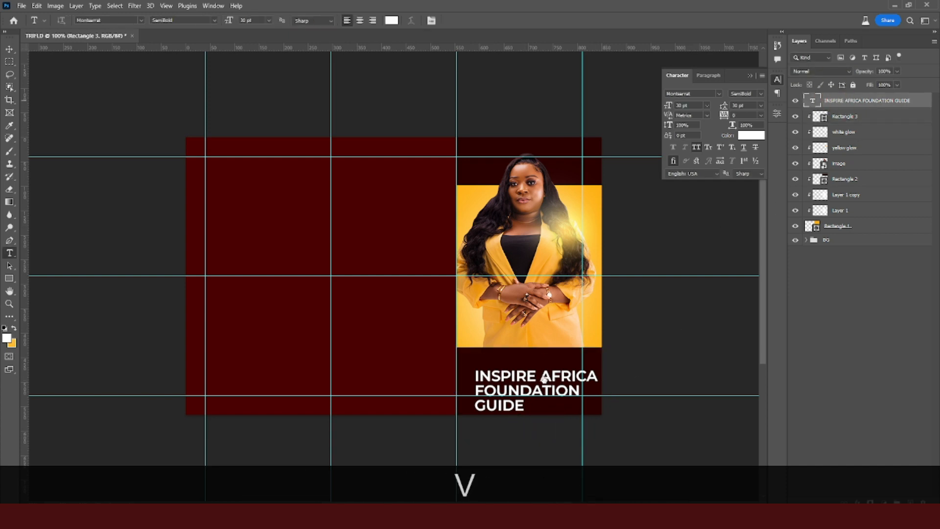
drag(519, 384, 504, 369)
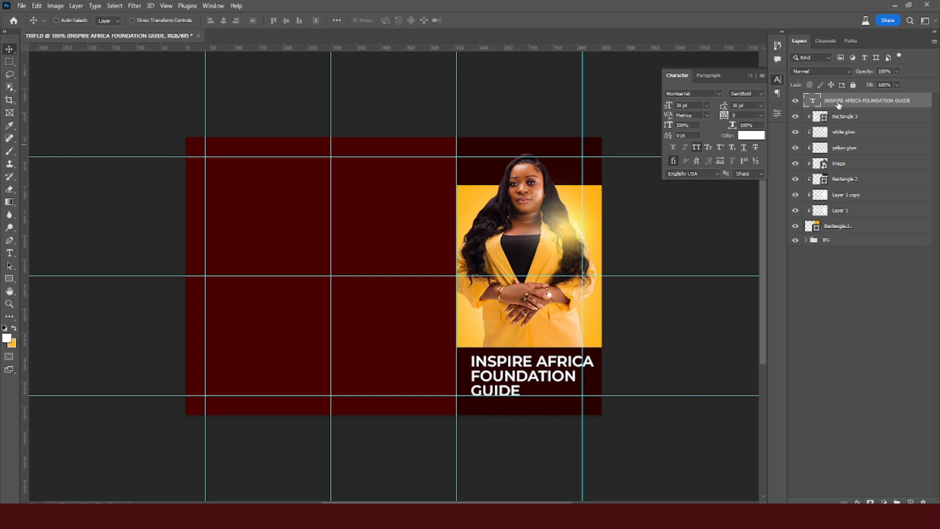
Change the weight of the word GUIDE in the cover title to Montserrat Regular.
double_click(813, 102)
click(524, 391)
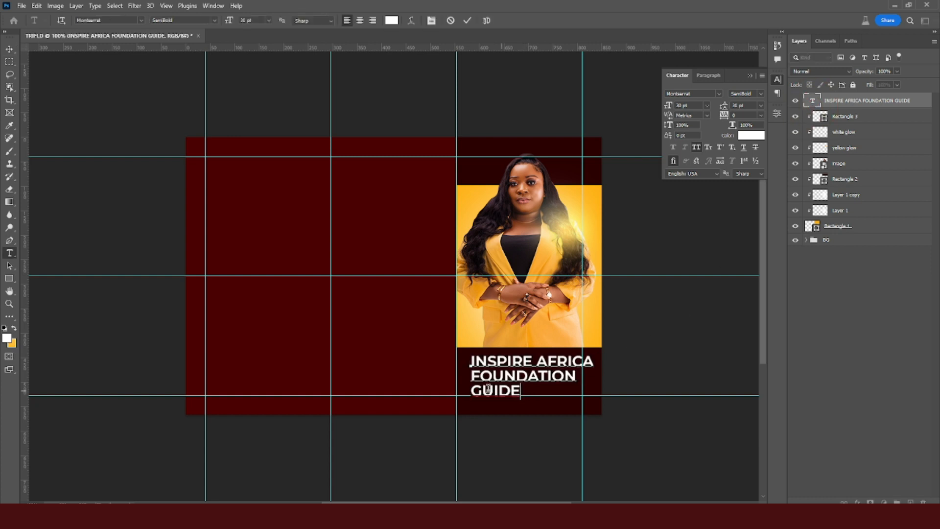
double_click(488, 389)
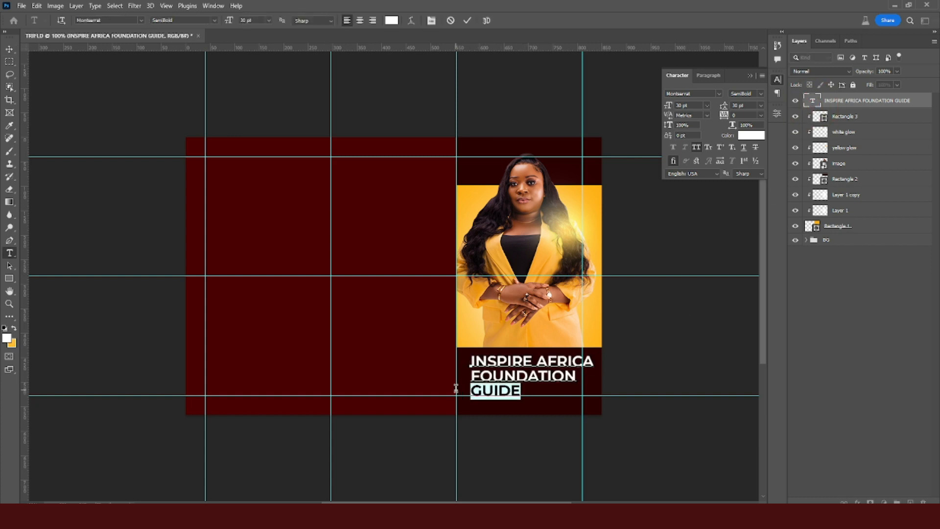
click(761, 94)
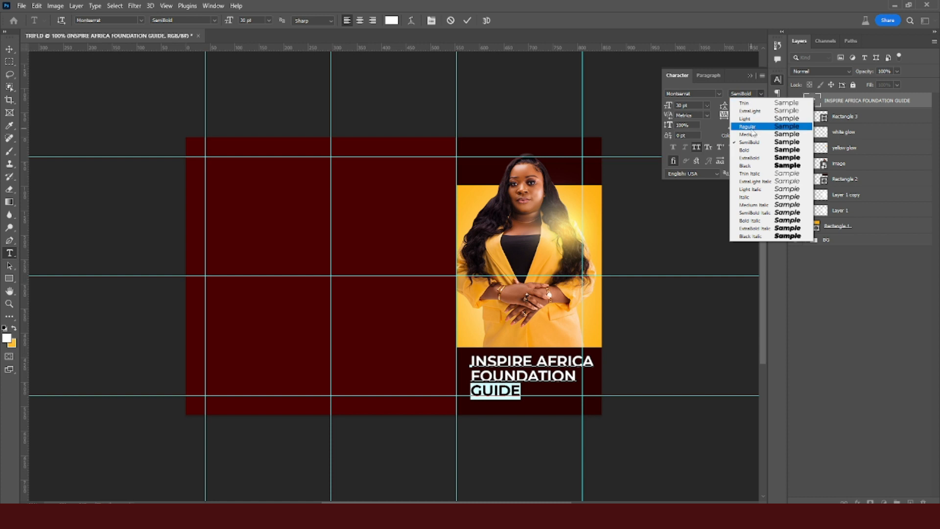
click(752, 129)
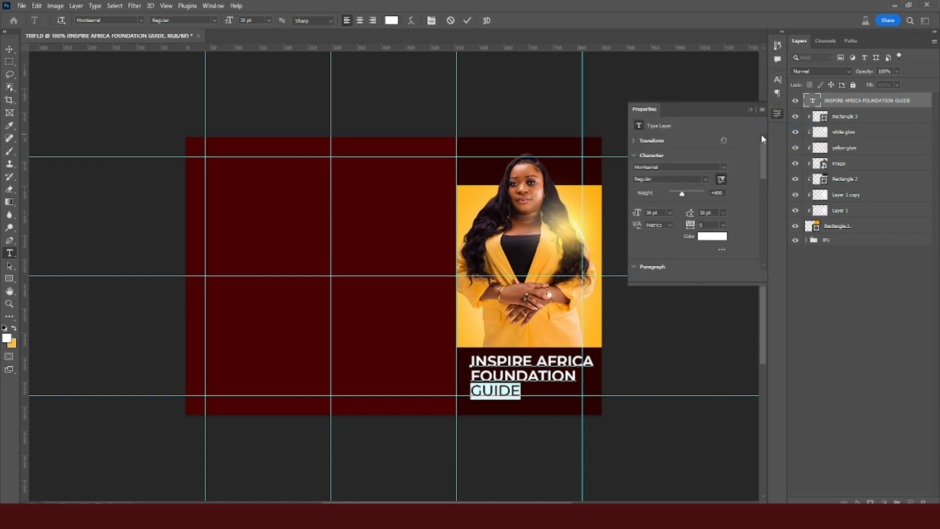
click(749, 109)
click(829, 98)
key(v)
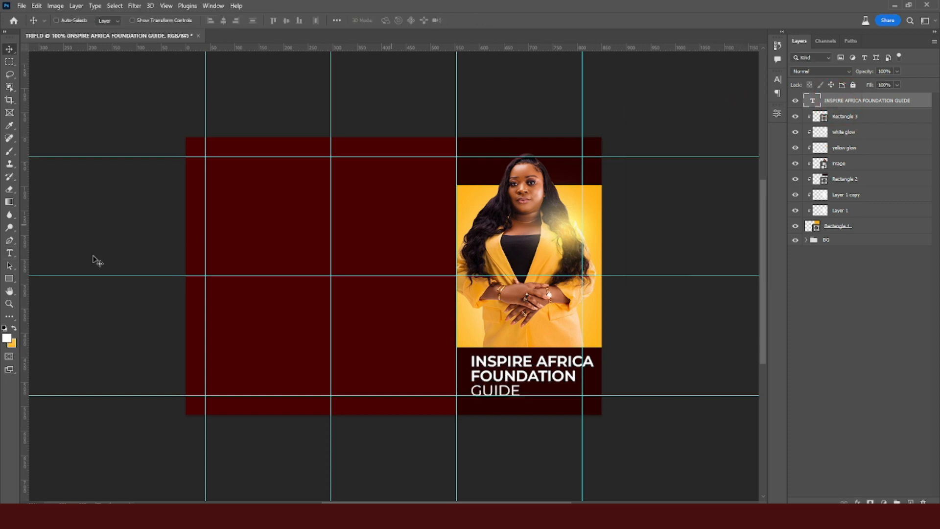
Draw a thin white rectangle about 94 by 4 px without stroke beneath GUIDE, aligned with the title's left edge.
click(9, 277)
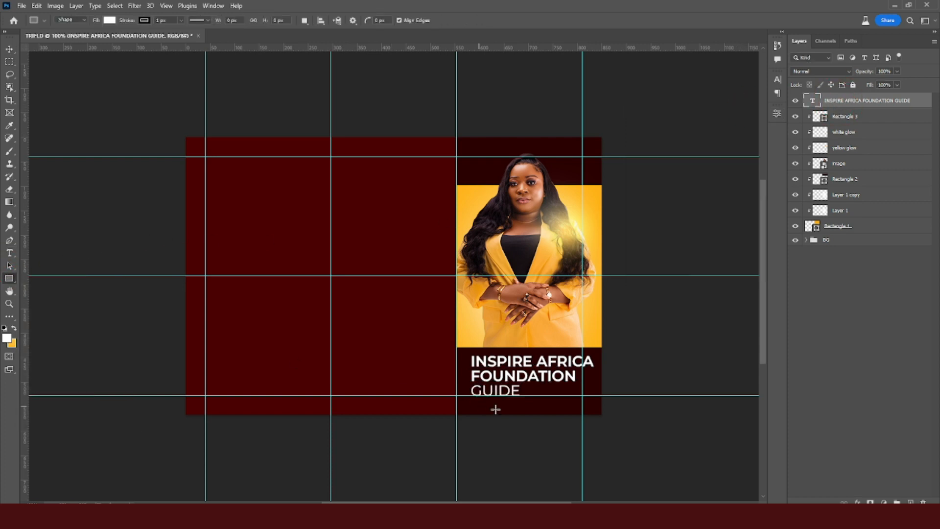
drag(474, 407, 520, 407)
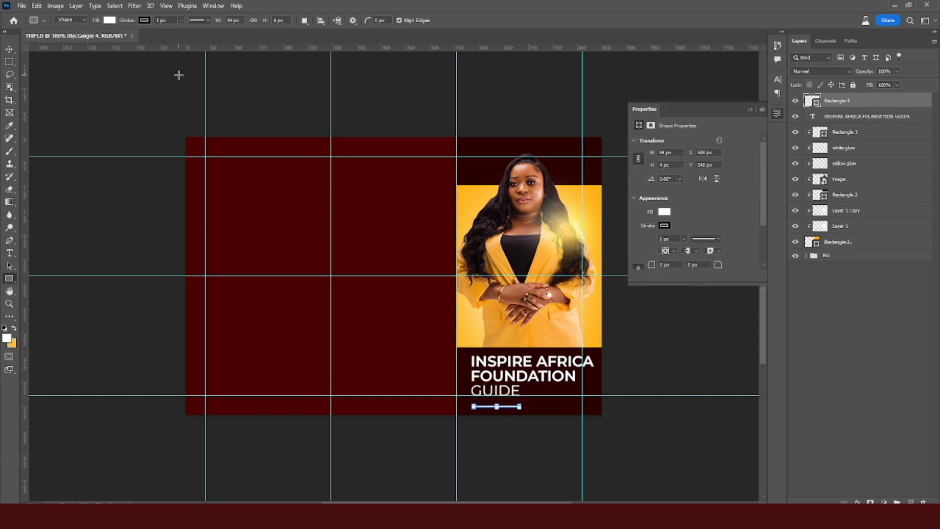
click(145, 22)
click(86, 39)
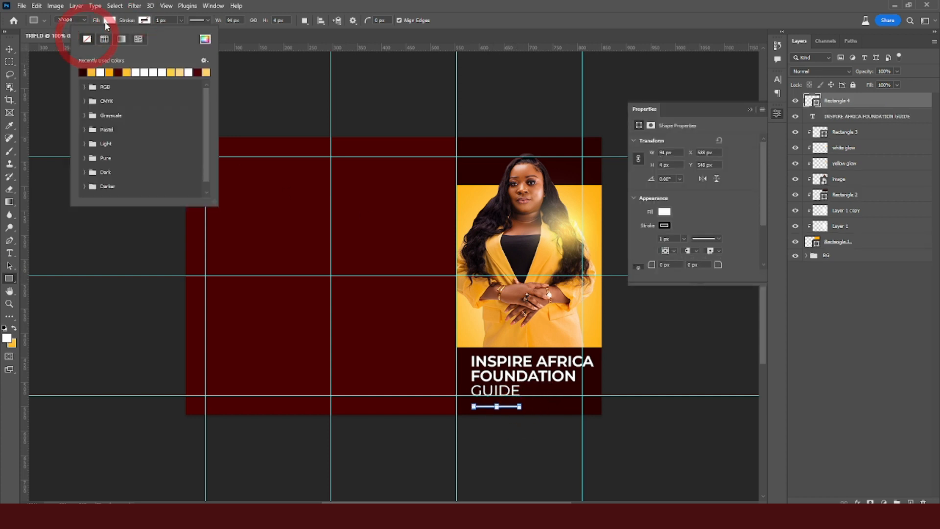
click(109, 20)
click(170, 39)
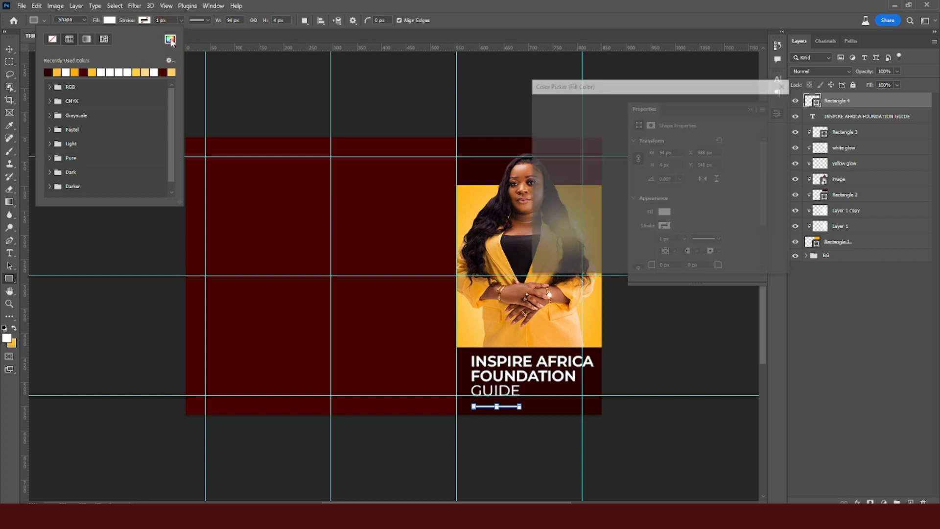
click(747, 123)
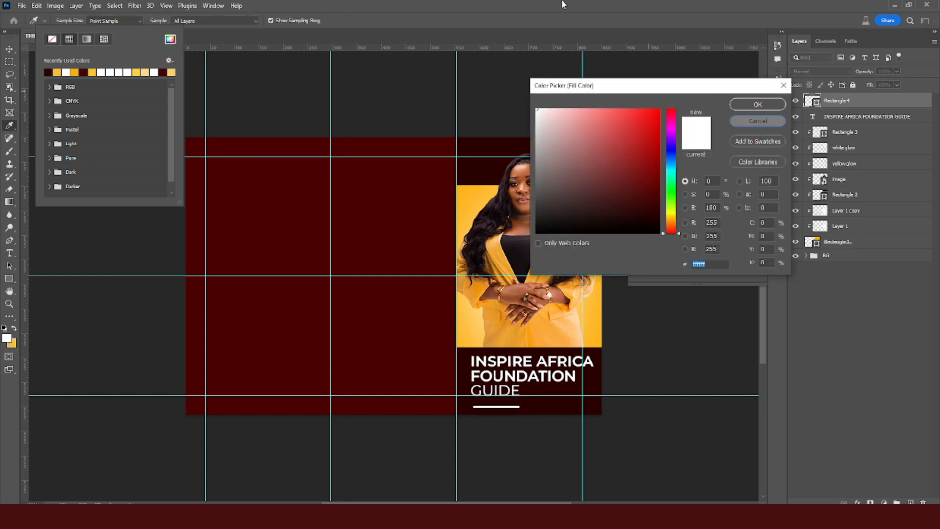
click(555, 4)
click(749, 111)
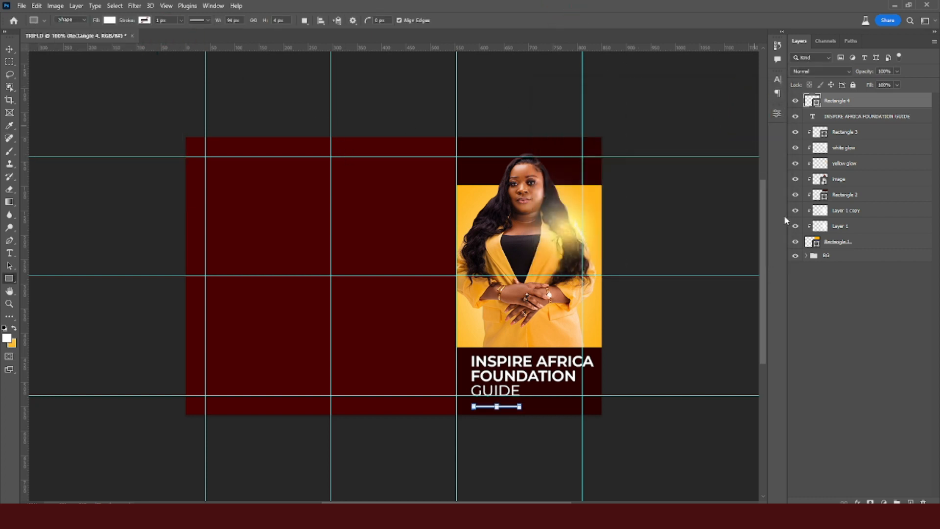
key(v)
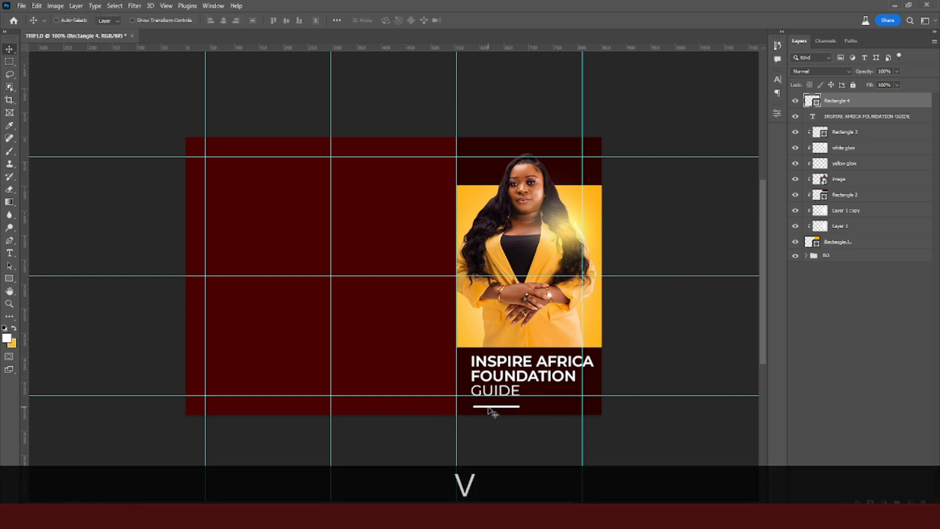
drag(488, 407, 487, 408)
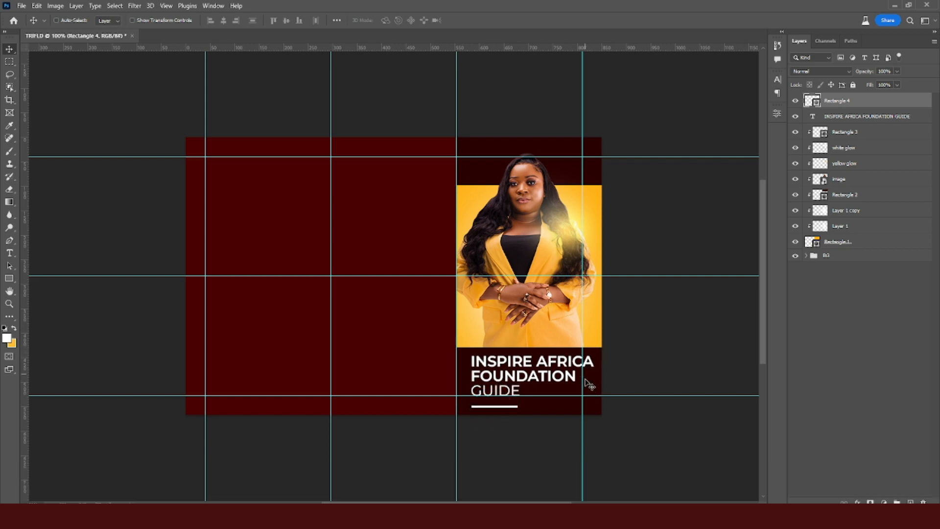
Scale the cover title down proportionally to about 87%, keeping its lower-left corner in place.
click(848, 120)
key(ctrl+t)
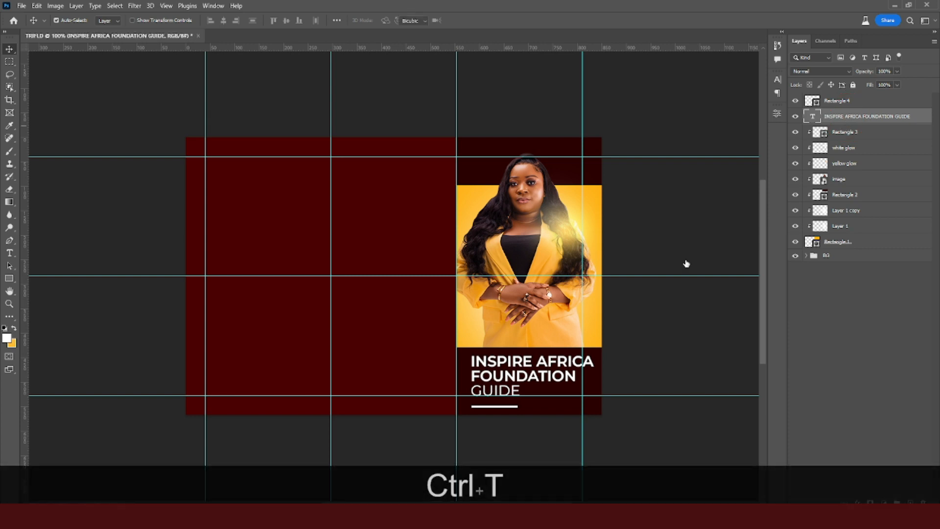
drag(595, 354, 577, 358)
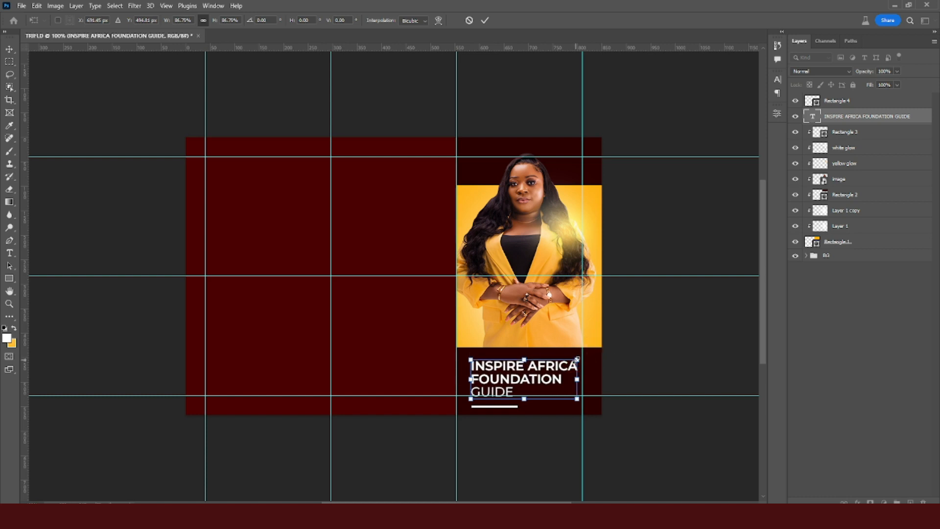
Nudge the cover title up until GUIDE rests on the lower horizontal guide, and shift it slightly left.
key(Up)
key(Up)
key(Up)
key(Up)
key(Up)
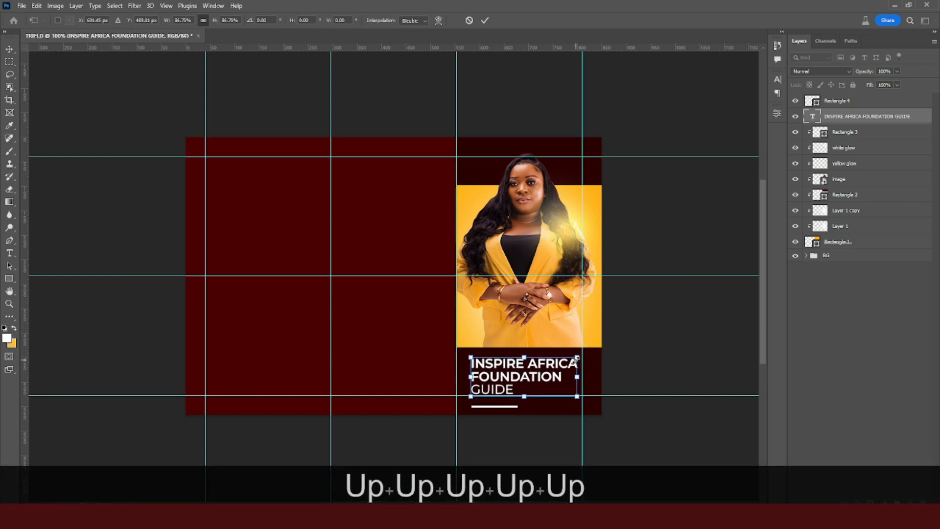
key(shift+Left)
key(shift+Left)
key(shift+Right)
key(Return)
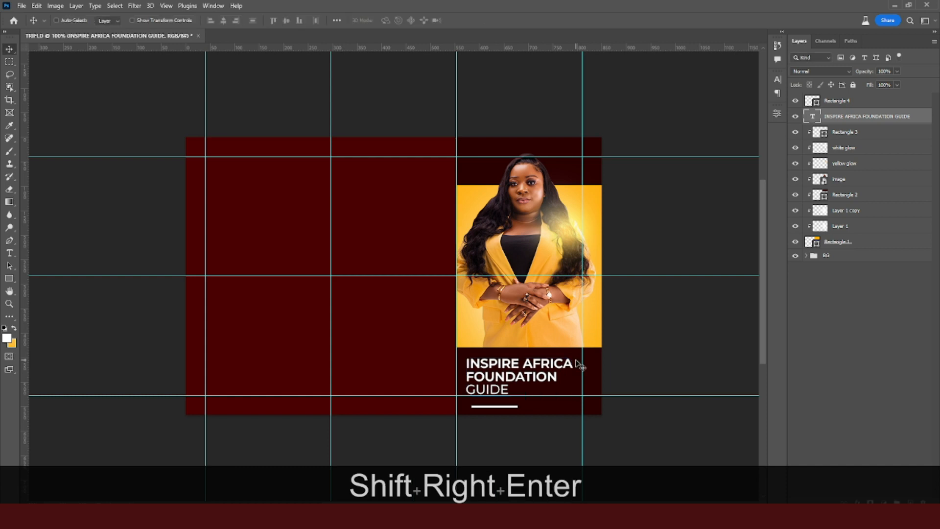
key(Right)
Move the thin white line left to align with the title's left edge, and nudge it up closer to GUIDE.
click(831, 101)
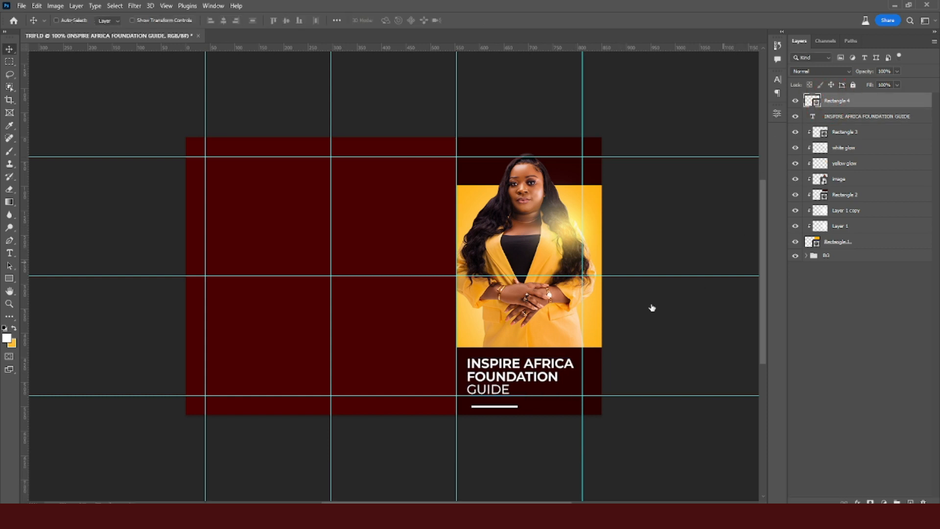
drag(524, 411, 520, 412)
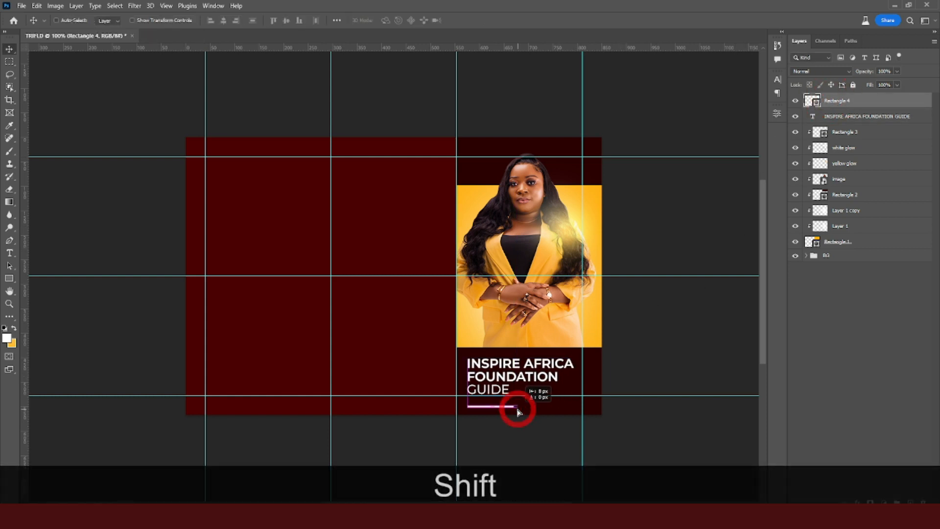
key(Up)
key(Up)
key(Up)
key(Up)
key(Up)
key(Up)
key(Up)
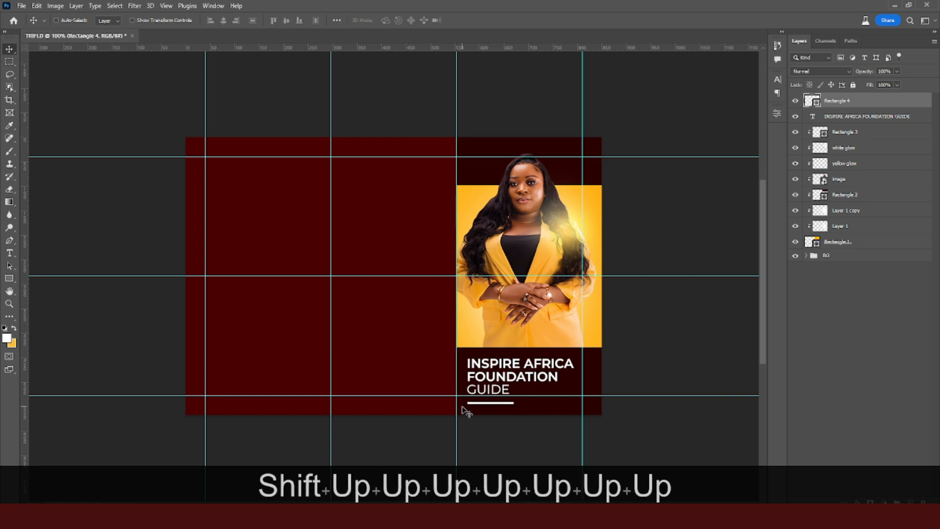
key(Up)
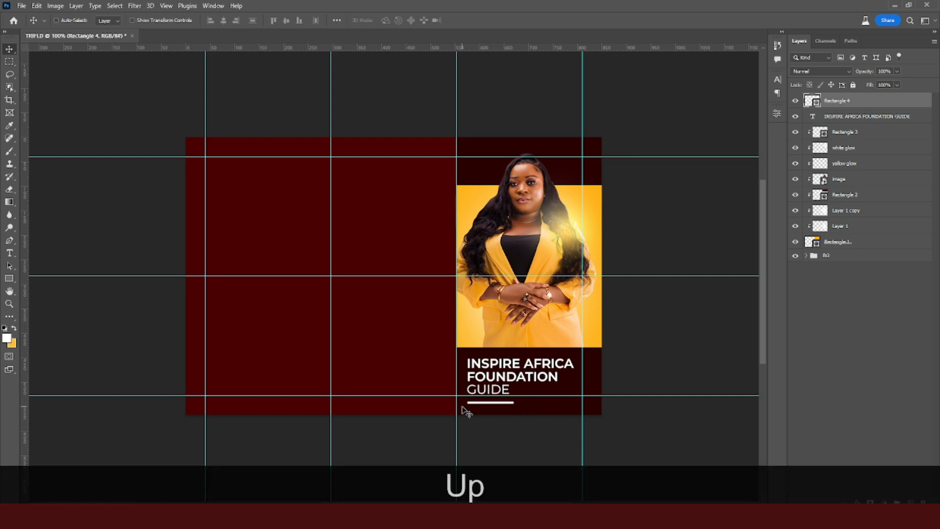
Preview the cover without guides, and add a vertical guide along the left edge of the title and line.
key(ctrl+h)
key(ctrl+h)
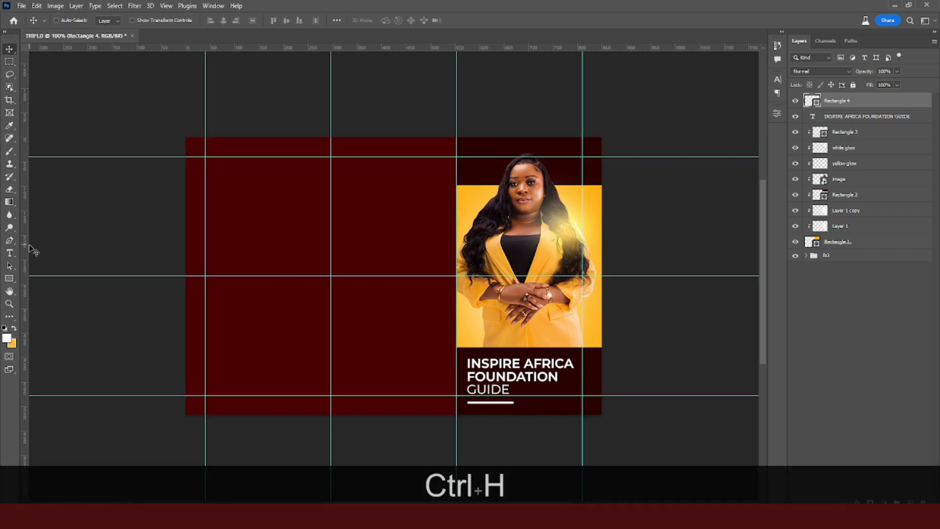
drag(23, 245, 467, 276)
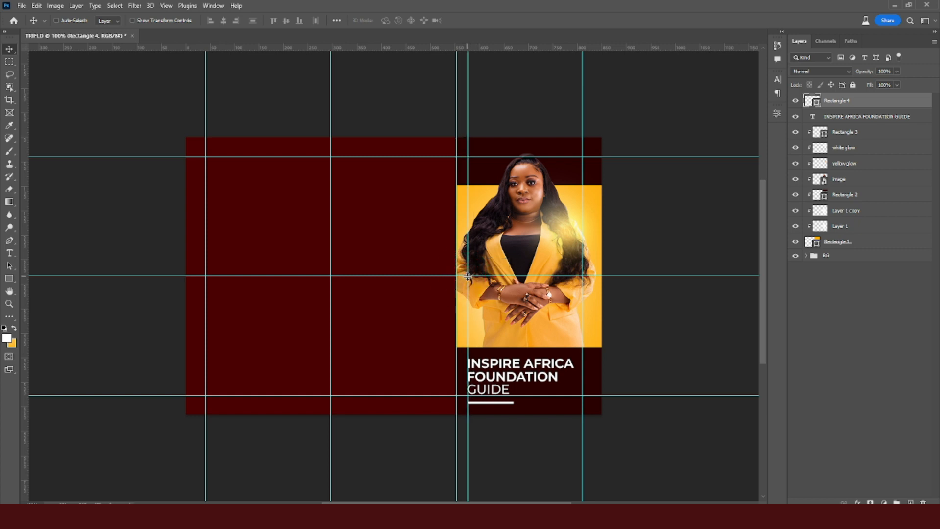
Place the LOGO copy image from the DONE folder into the brochure and position it in the cover's upper-left corner.
click(844, 105)
click(188, 516)
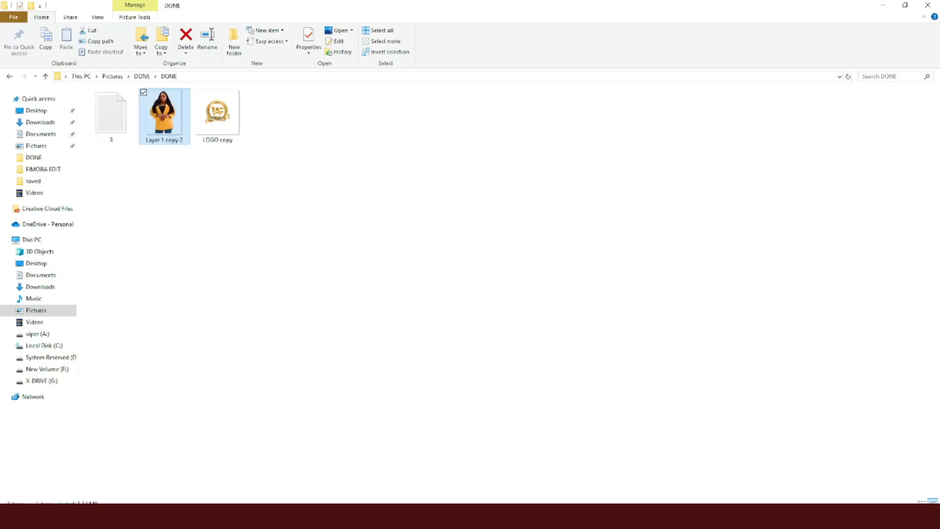
drag(217, 124, 495, 257)
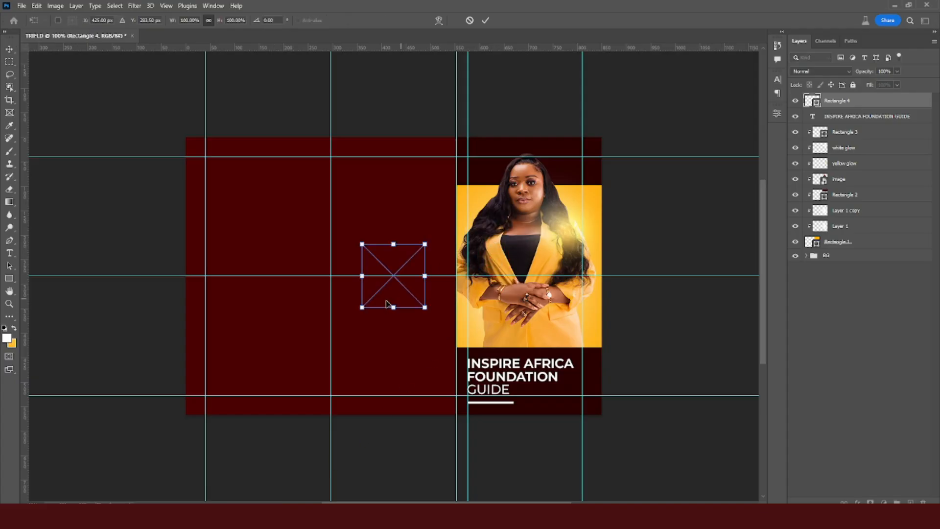
drag(398, 289, 487, 184)
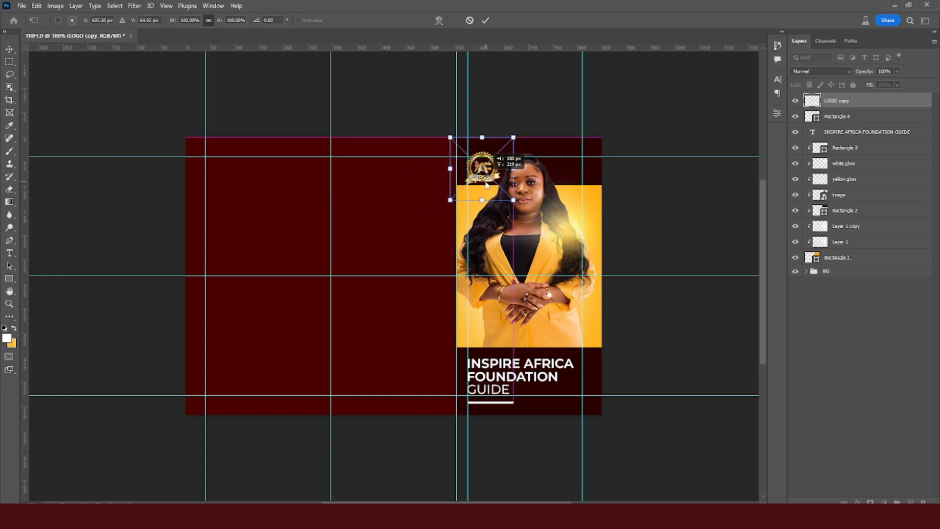
Scale the logo to about 91% and fine-tune its vertical position just below the upper horizontal guide.
drag(512, 139, 505, 140)
key(Up)
key(Up)
key(Up)
key(Up)
key(Up)
key(Up)
key(Up)
key(Up)
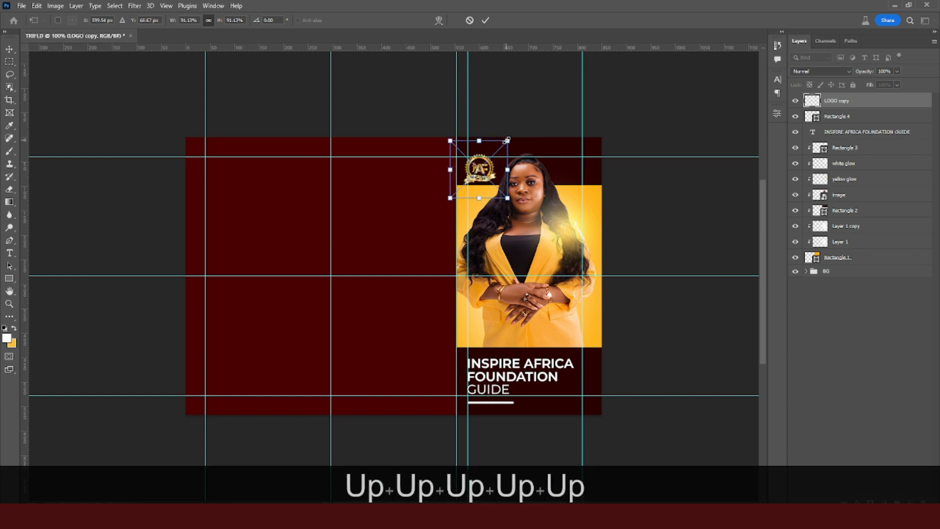
key(Up)
key(Down)
key(Down)
key(Down)
key(Down)
key(Down)
key(Down)
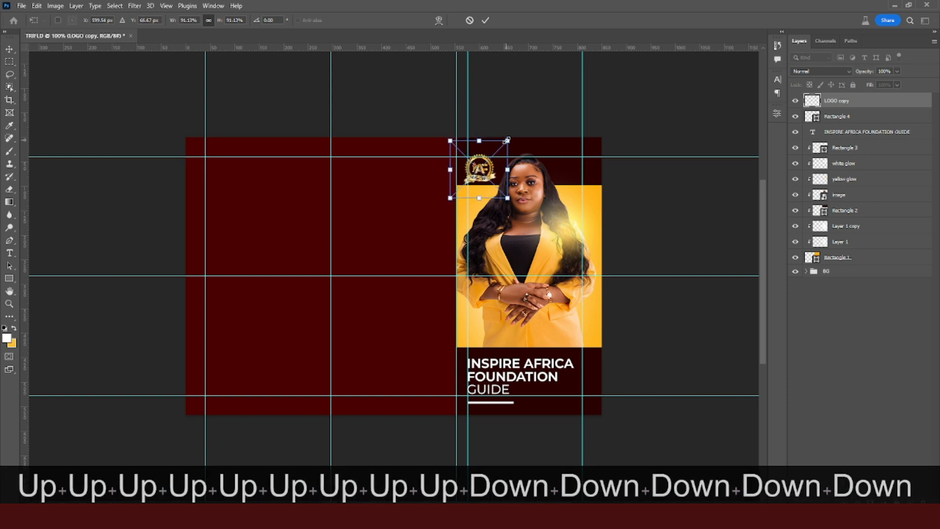
key(Down)
key(Return)
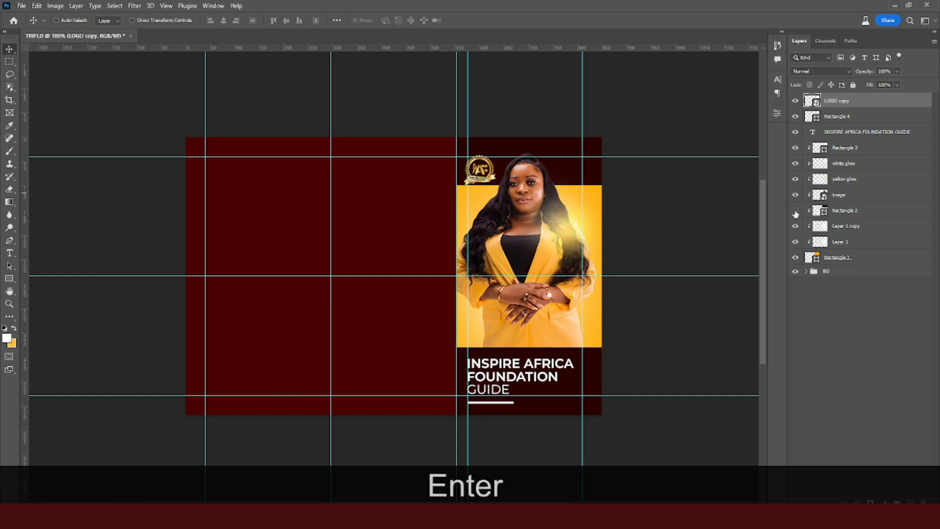
Stretch the upper dark rectangle upward to about 120% height and move it down to leave room under the logo.
click(843, 211)
key(ctrl)
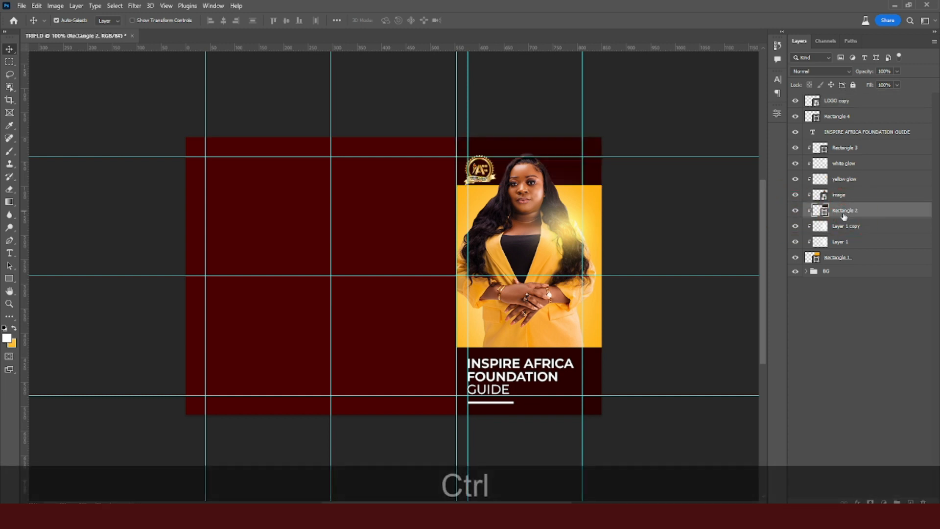
key(ctrl+t)
drag(534, 125, 538, 115)
key(Down)
key(shift+Down)
key(shift+Down)
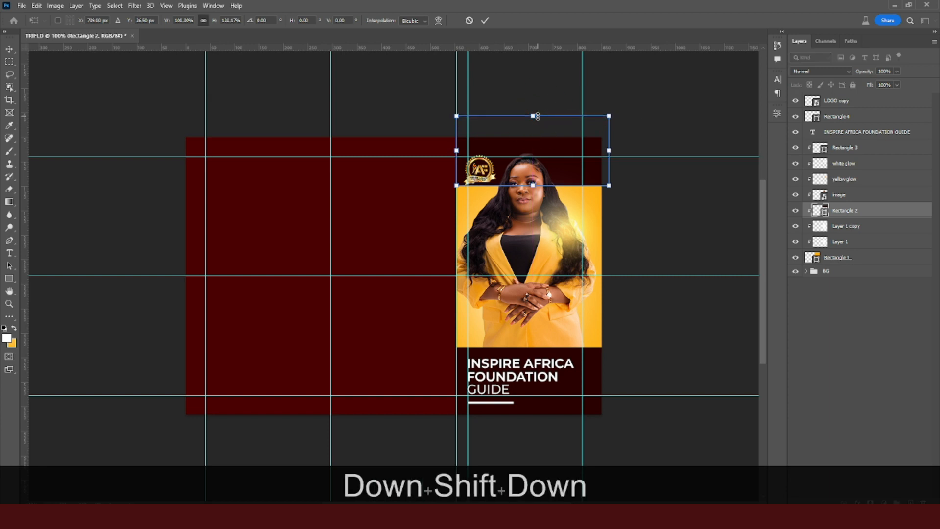
key(Up)
key(Up)
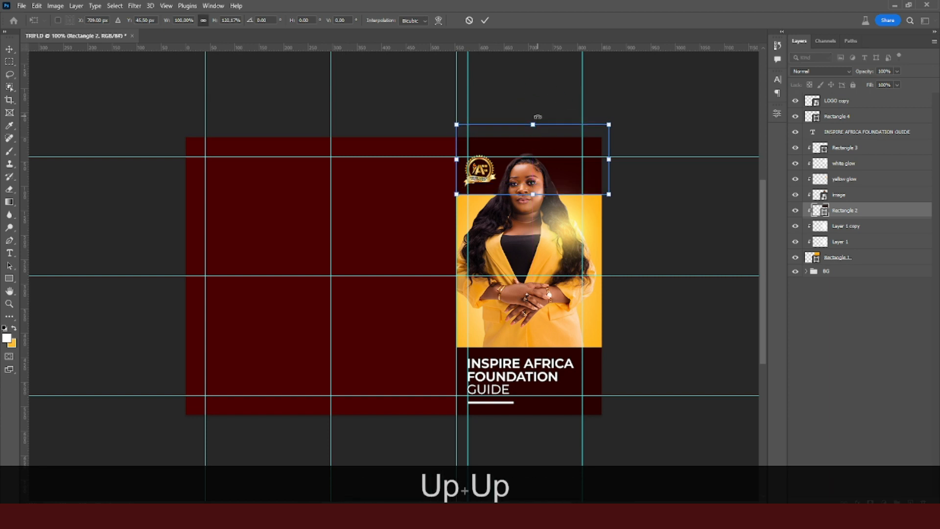
key(Return)
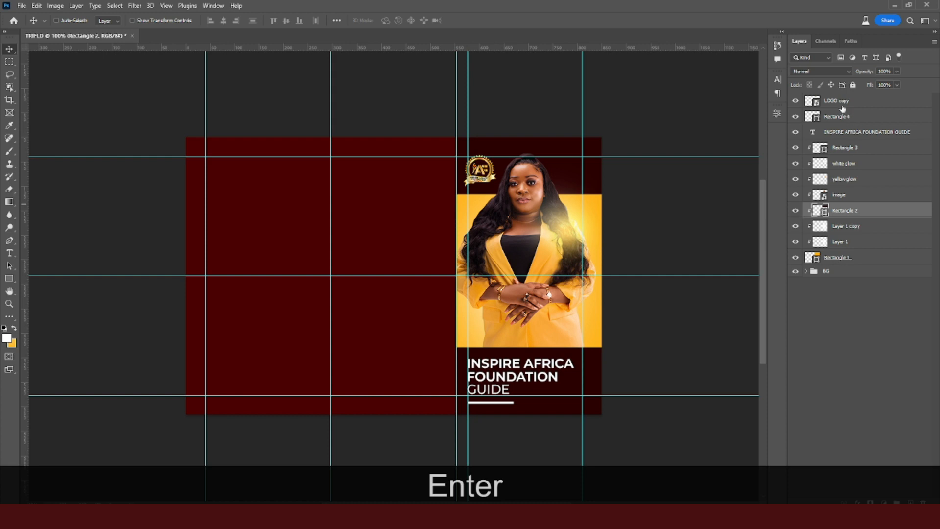
Nudge the logo slightly down within the enlarged upper dark band.
click(843, 107)
key(Down)
key(Down)
key(Down)
key(Down)
key(Down)
key(Down)
key(Down)
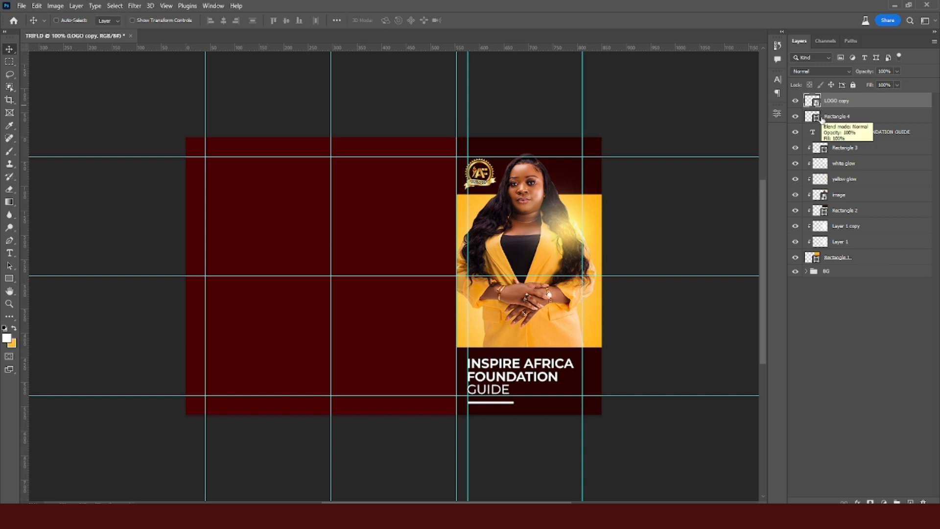
key(shift)
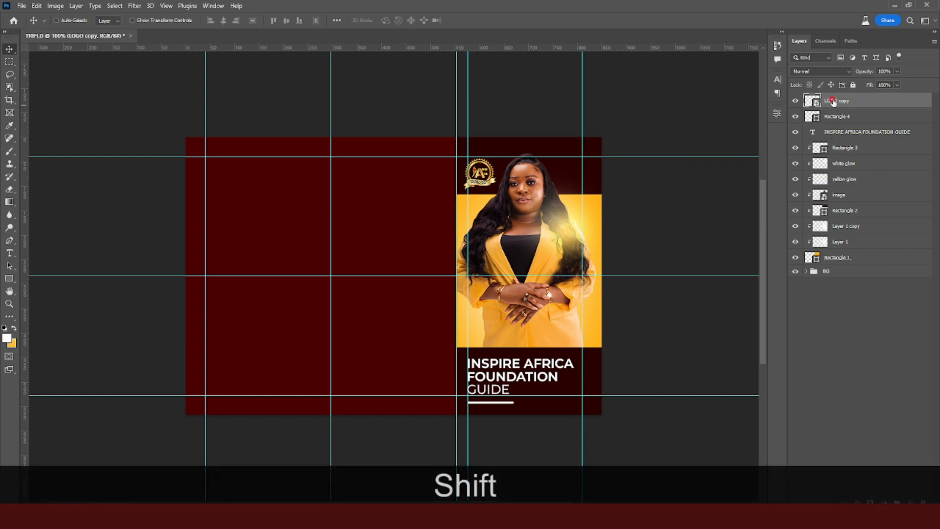
Group all the cover layers above the BG group as PAGE 1, and toggle the group's visibility to check its contents.
shift+click(833, 257)
key(ctrl+g)
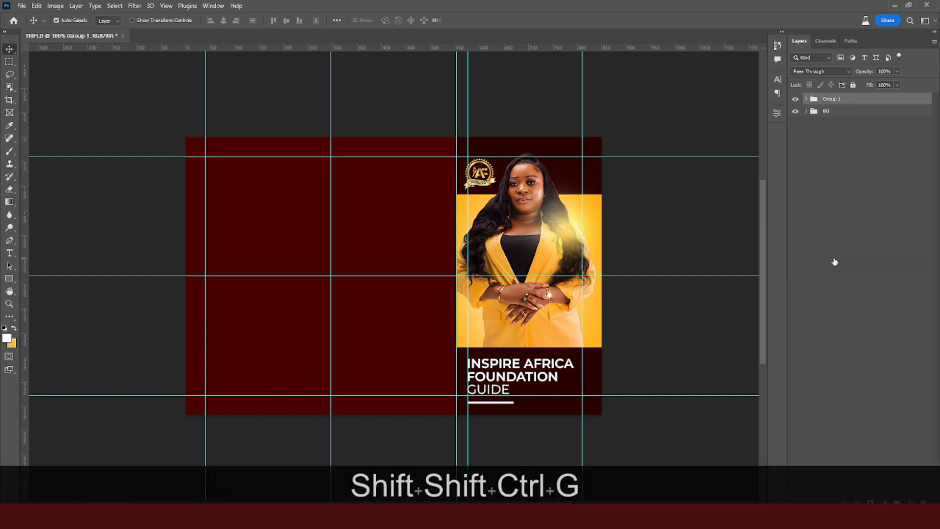
double_click(833, 98)
key(Caps_Lock)
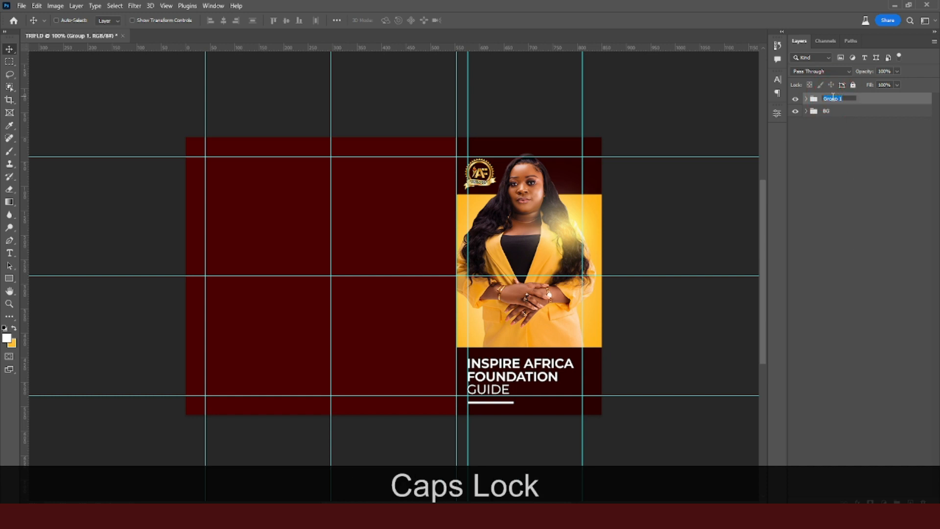
text(PAGE 1)
key(Return)
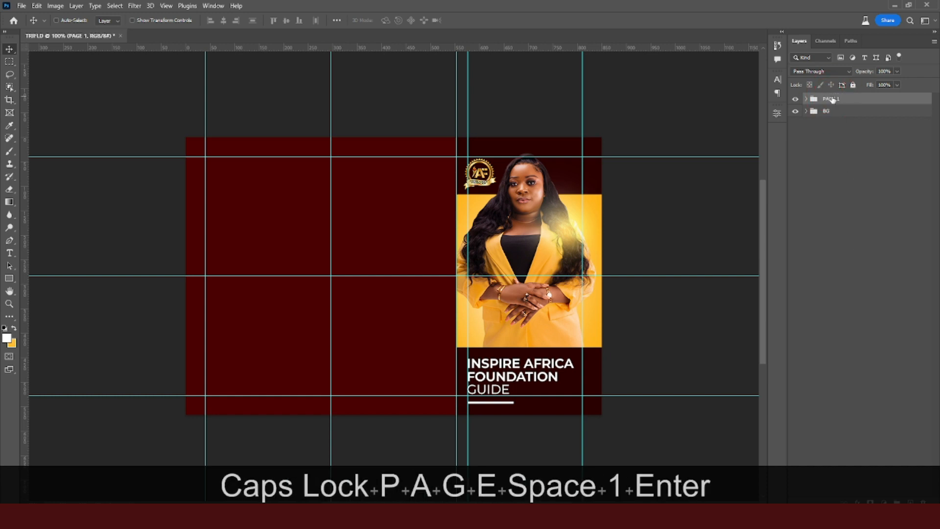
click(796, 100)
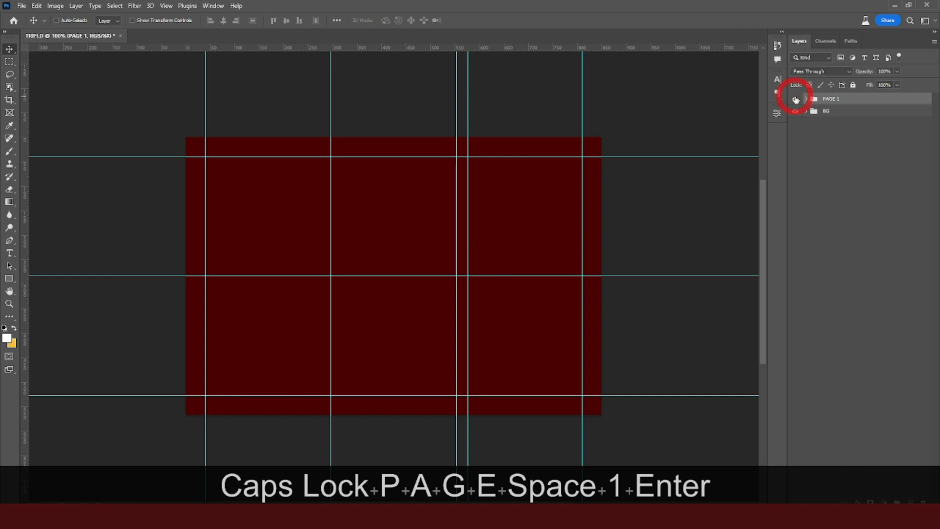
click(796, 99)
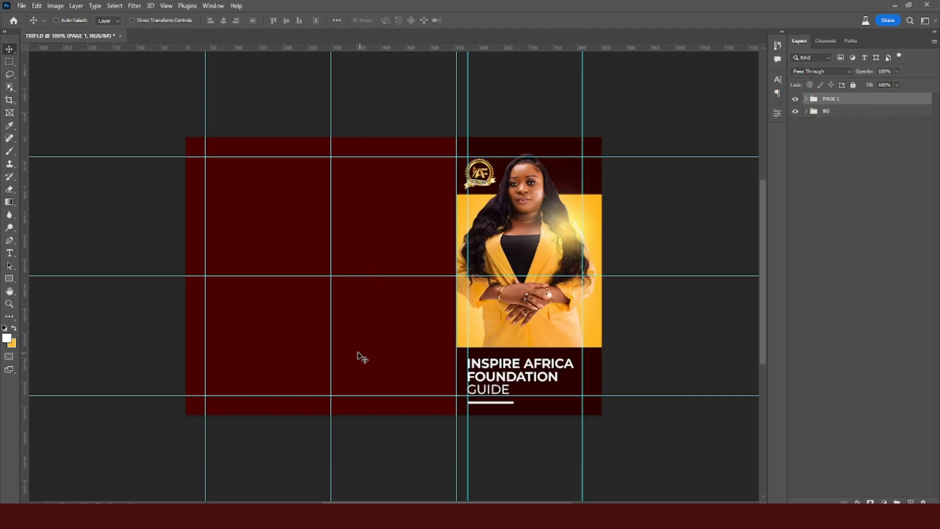
Add a vertical guide just left of the first fold guide, and copy the "Donate now" heading from the Notepad text.
drag(28, 231, 324, 250)
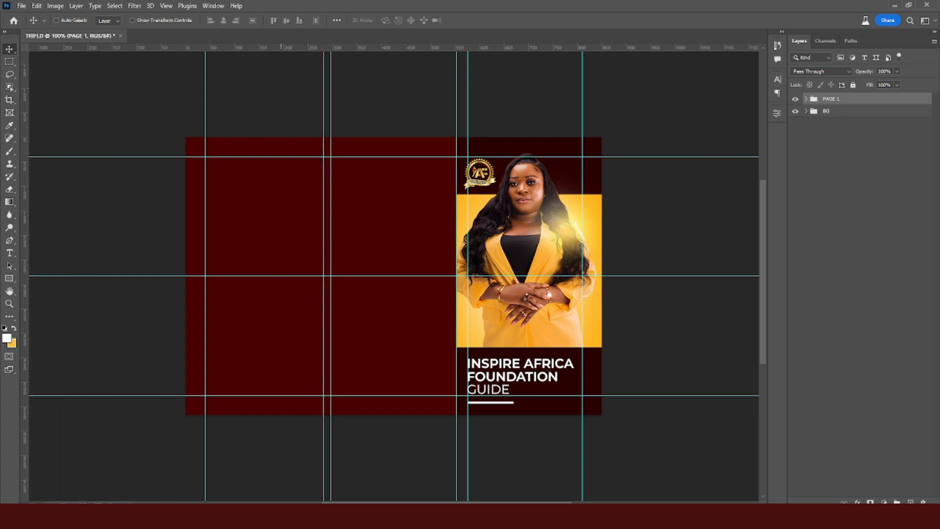
click(281, 517)
drag(233, 125, 168, 128)
key(ctrl+c)
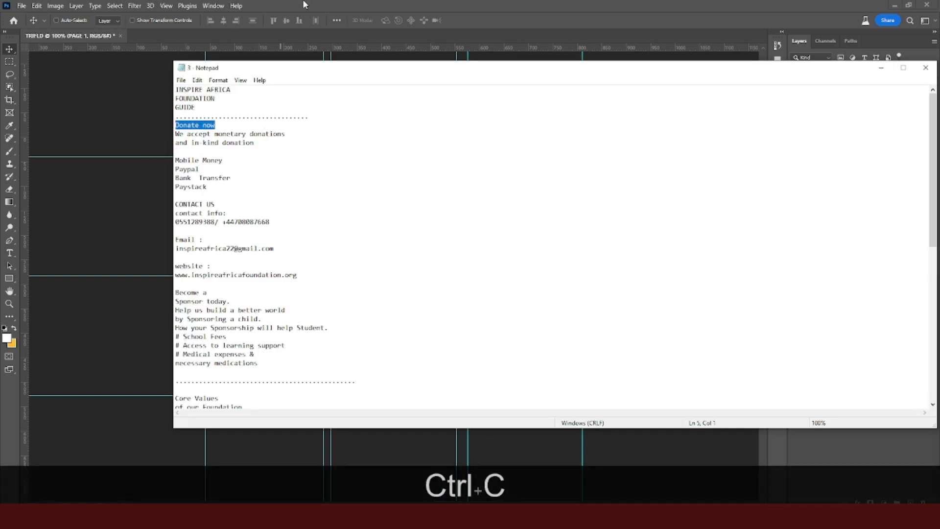
Paste "Donate now" into the brochure as a new text layer near the upper edge of the middle panel.
click(303, 4)
key(t)
click(356, 180)
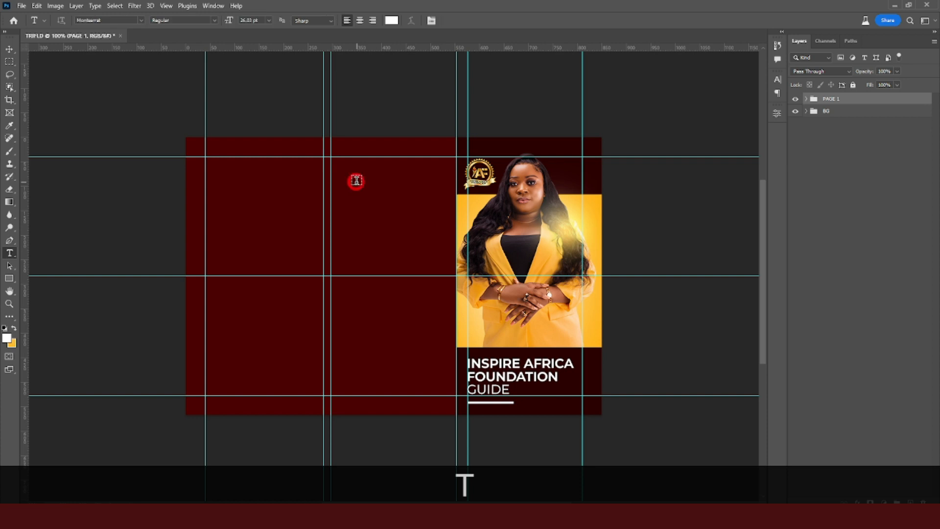
key(ctrl+v)
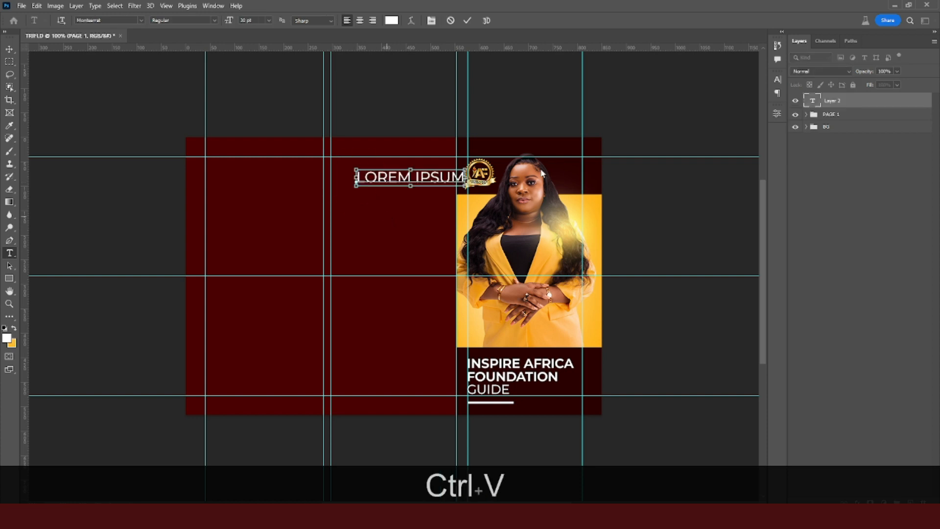
click(829, 95)
key(v)
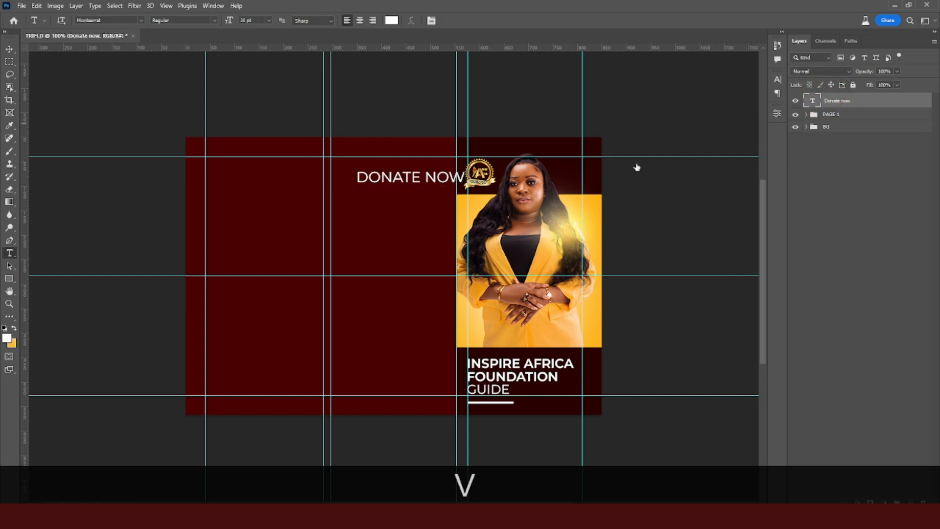
Move the DONATE NOW heading up and left so it sits within the middle panel, clear of the cover.
drag(435, 180, 419, 165)
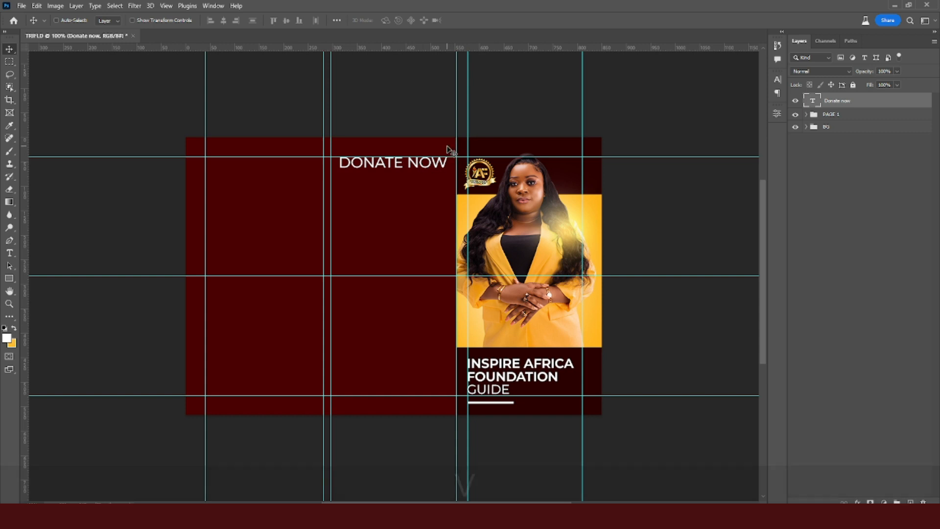
key(v)
key(Left)
key(Left)
key(Left)
key(Left)
key(Left)
key(Left)
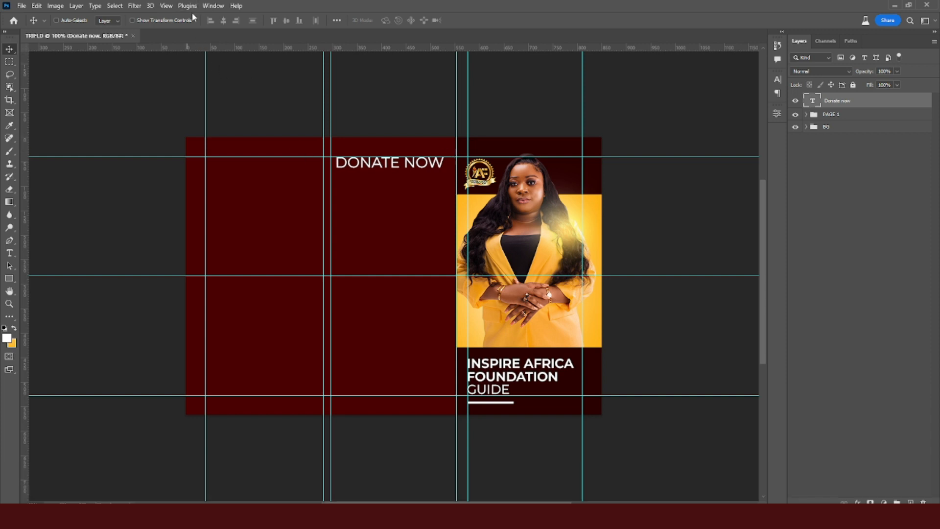
Replace the existing guides with a new layout of 3 columns and 2 rows without margins.
click(166, 6)
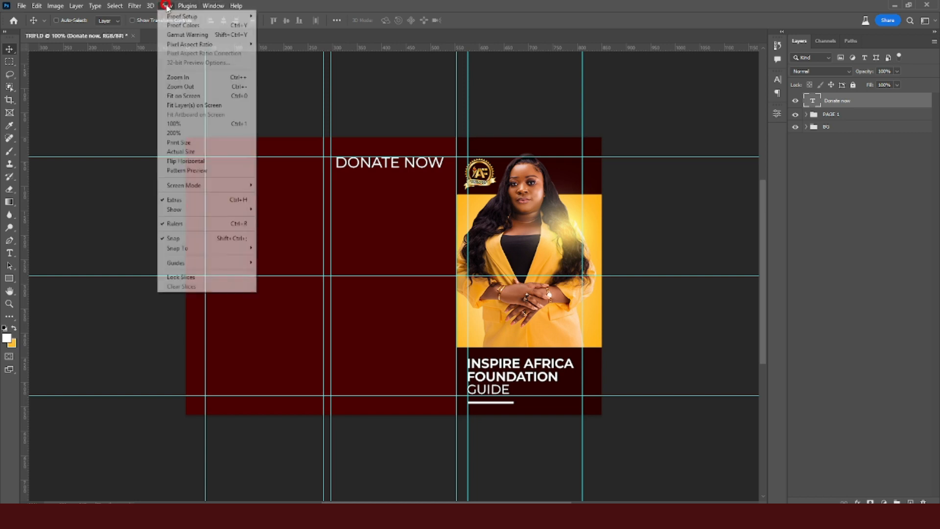
click(174, 263)
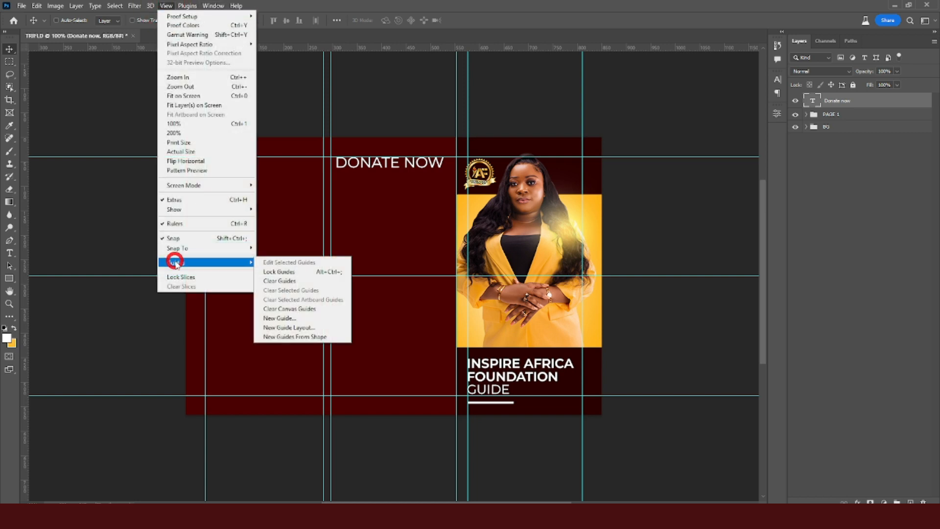
click(272, 327)
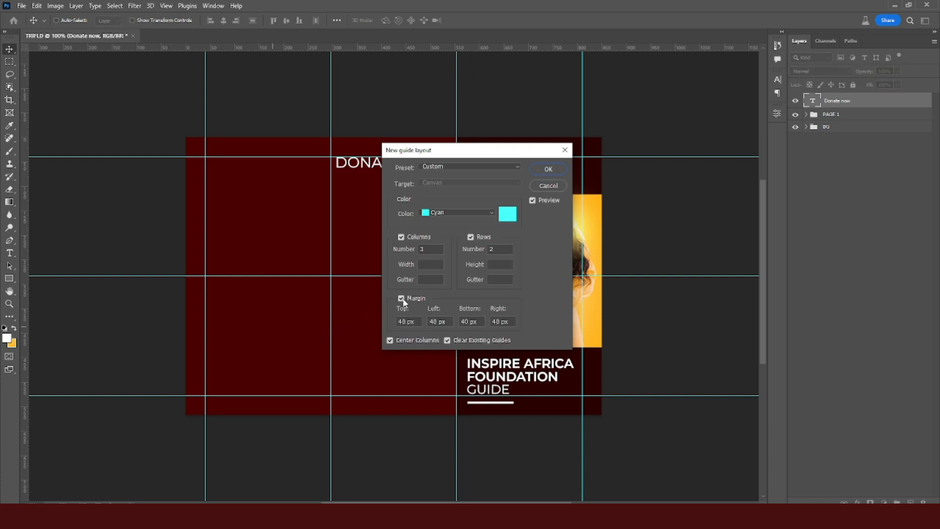
click(401, 299)
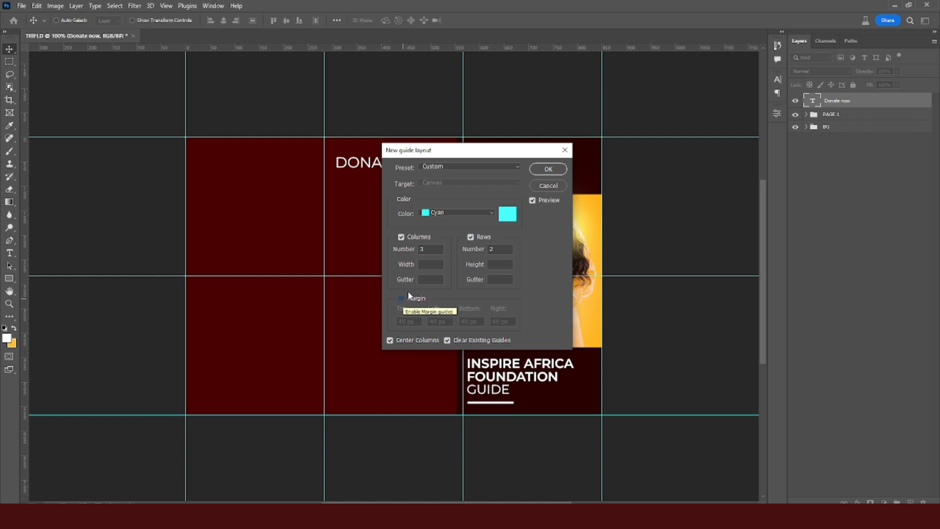
drag(453, 155, 585, 144)
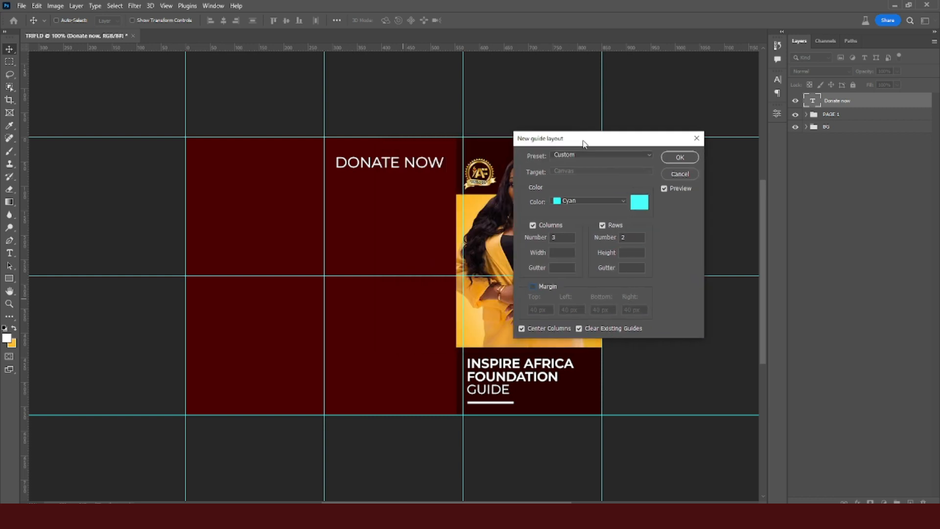
click(674, 157)
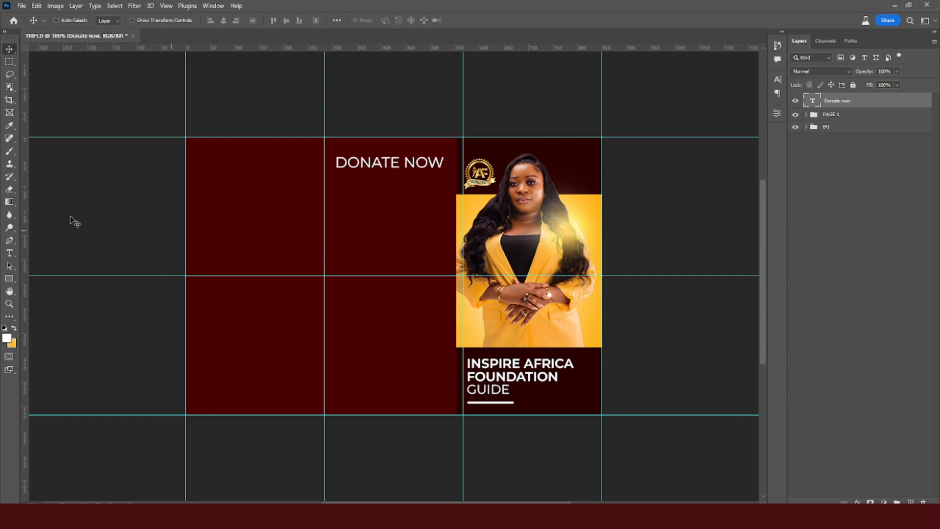
Add margin guides inside the left edges of the left and middle panels and inside the page's upper, lower and right edges.
drag(25, 217, 337, 222)
drag(24, 229, 200, 227)
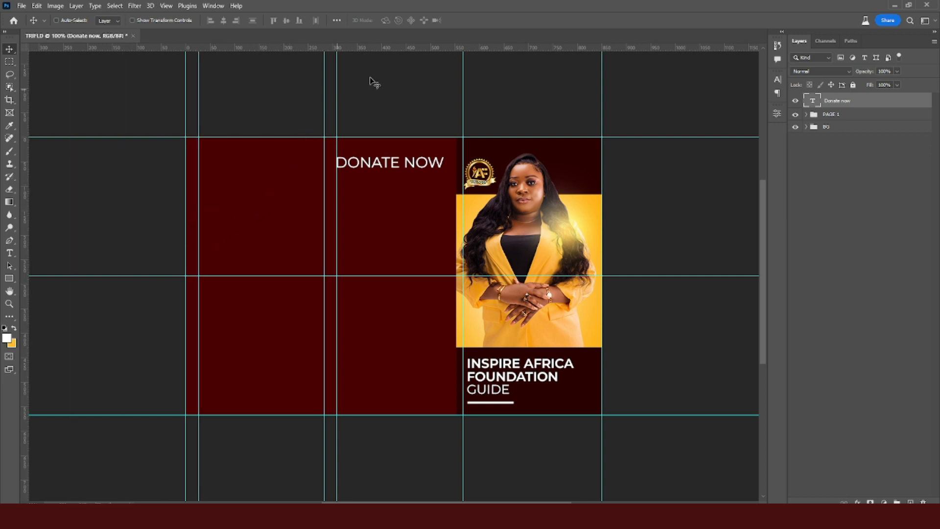
drag(374, 47, 390, 147)
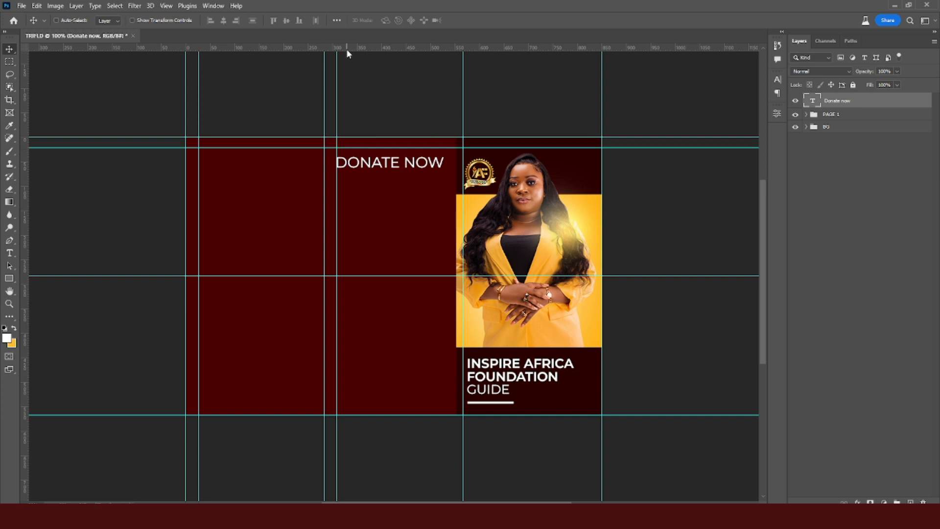
drag(349, 48, 372, 405)
drag(24, 238, 590, 254)
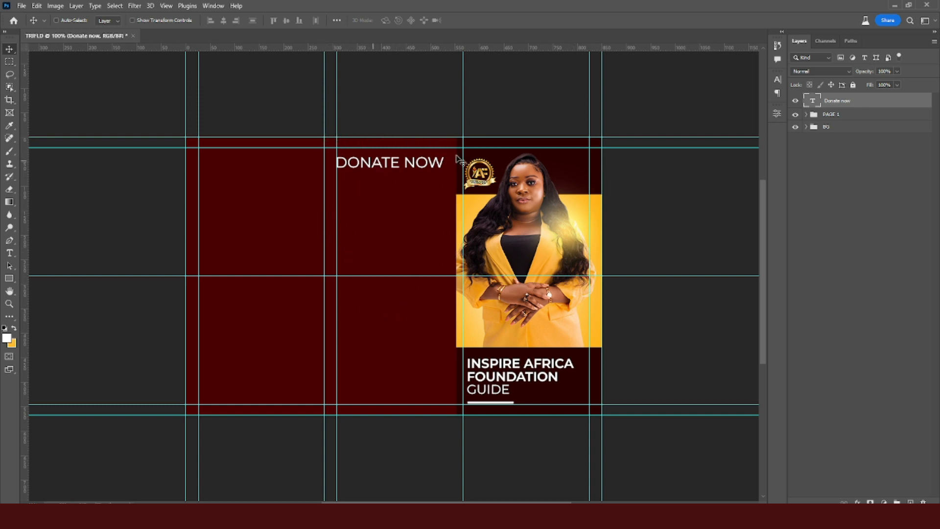
Nudge the DONATE NOW heading up to the upper margin guide, keeping its left edge on the middle panel's margin guide.
click(818, 105)
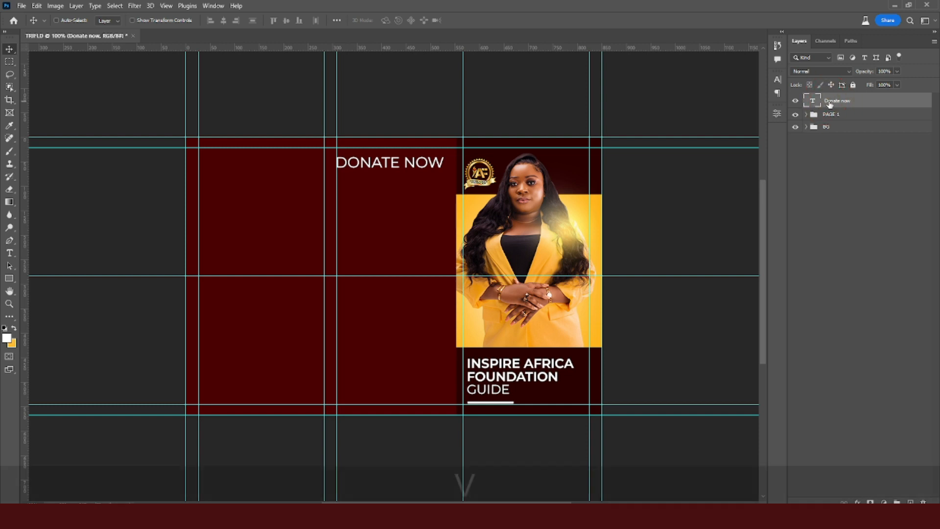
key(v)
key(Up)
key(Up)
key(Up)
key(Up)
key(Up)
key(Up)
key(Up)
key(Up)
key(Up)
key(Up)
key(Up)
key(Up)
key(Up)
key(Up)
key(Up)
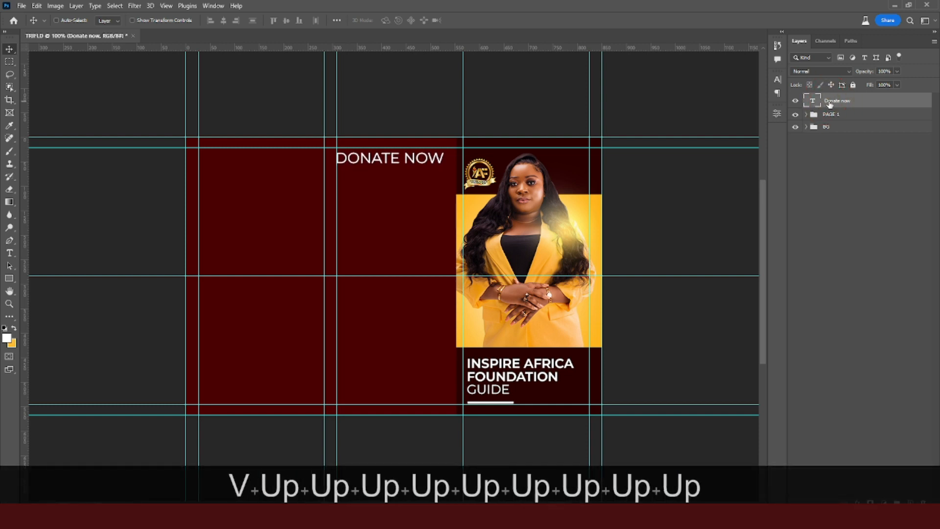
key(Up)
key(Up)
key(Up)
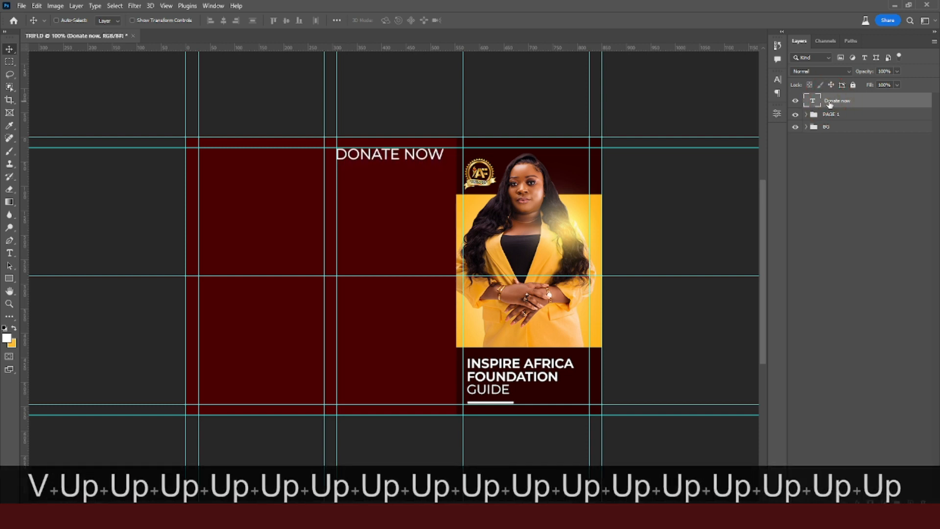
key(shift+Left)
key(Right)
key(Right)
key(Right)
key(Right)
key(Right)
key(Right)
key(Right)
key(Right)
key(Right)
key(Right)
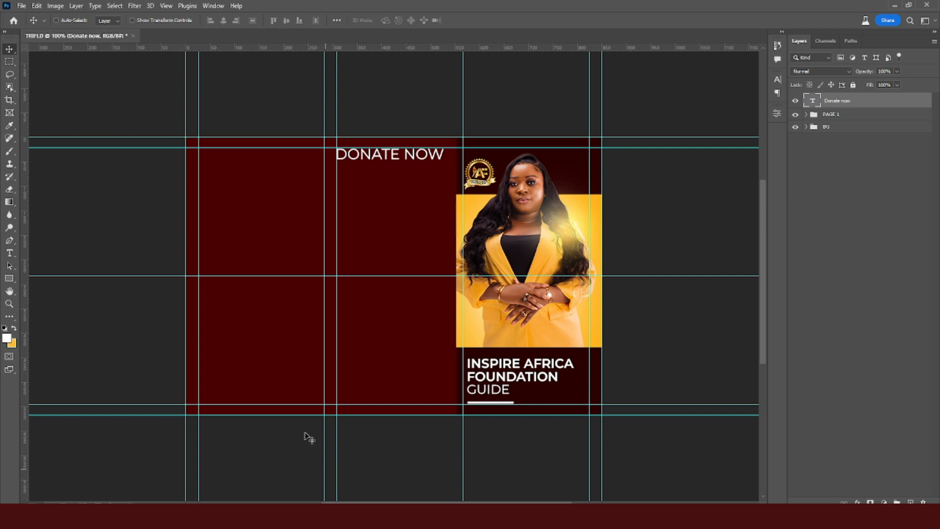
Set the DONATE NOW heading to Montserrat Bold at 22 pt.
click(778, 80)
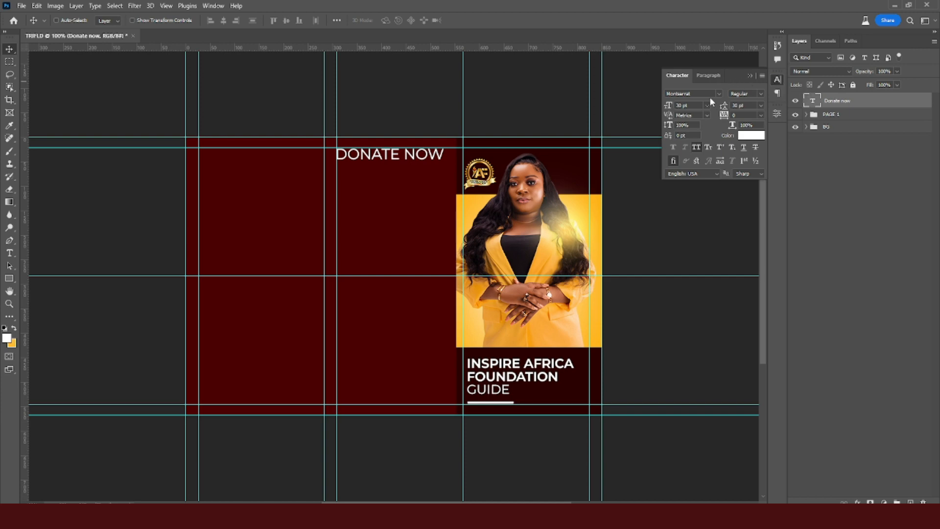
click(762, 96)
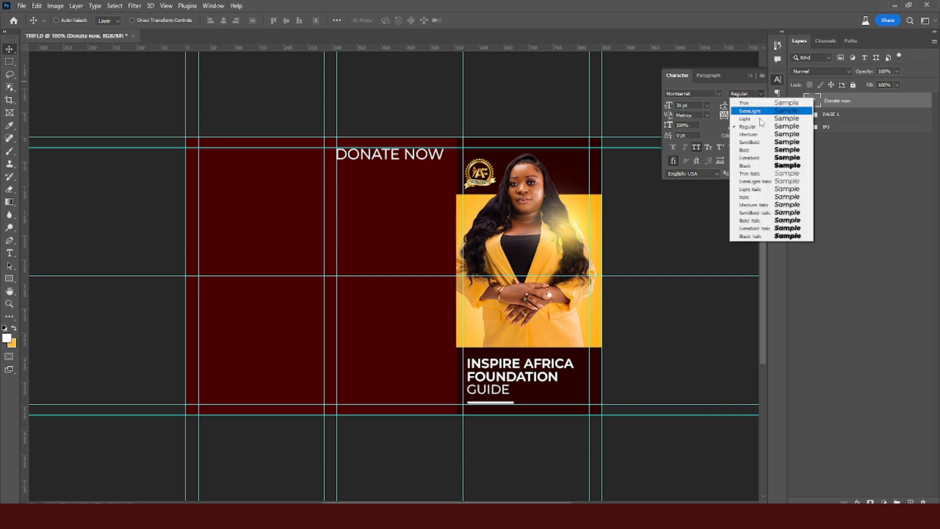
click(749, 150)
click(778, 114)
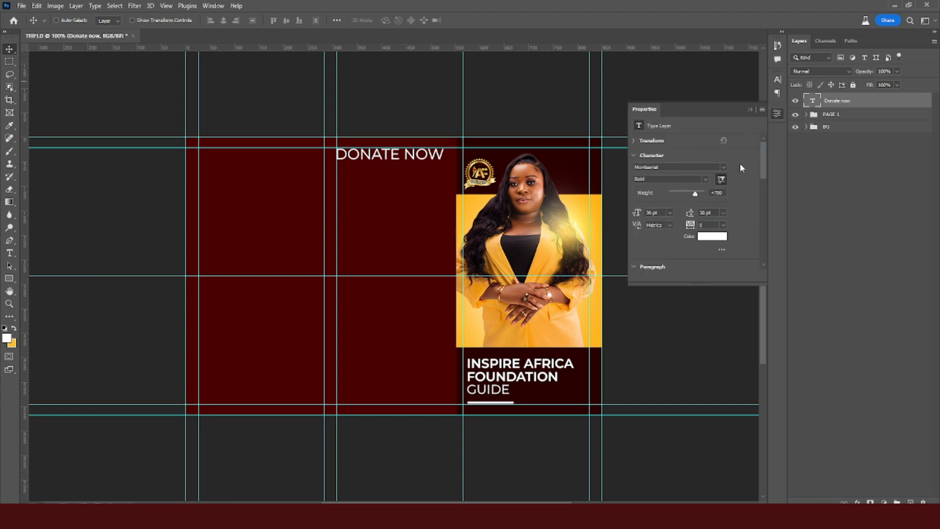
click(778, 79)
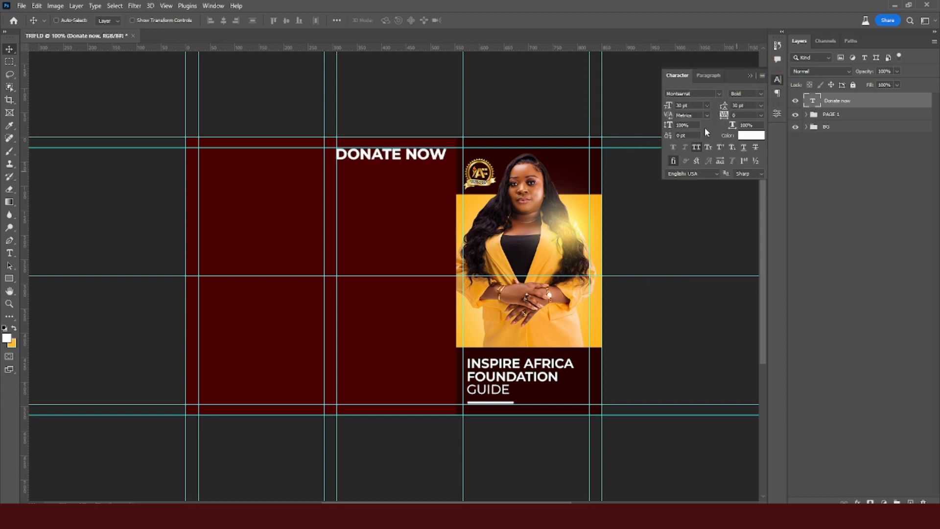
click(685, 106)
text(22)
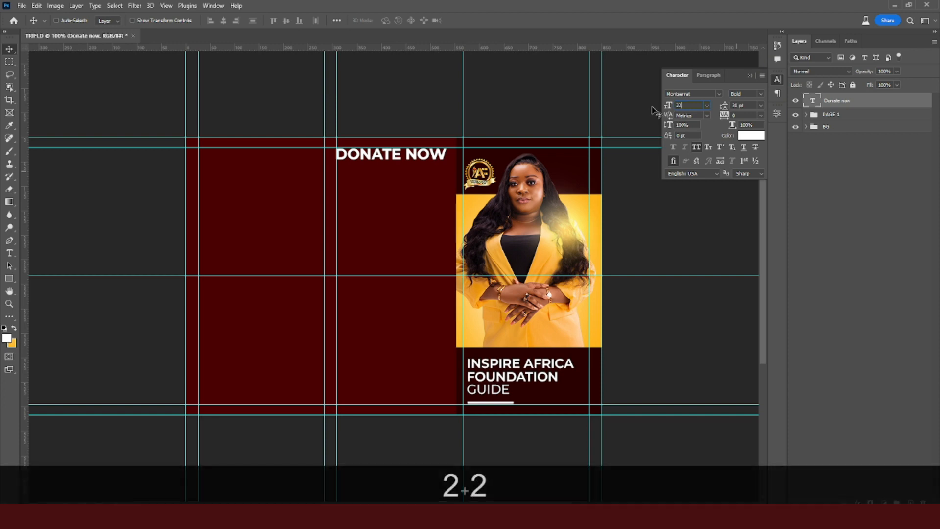
key(Return)
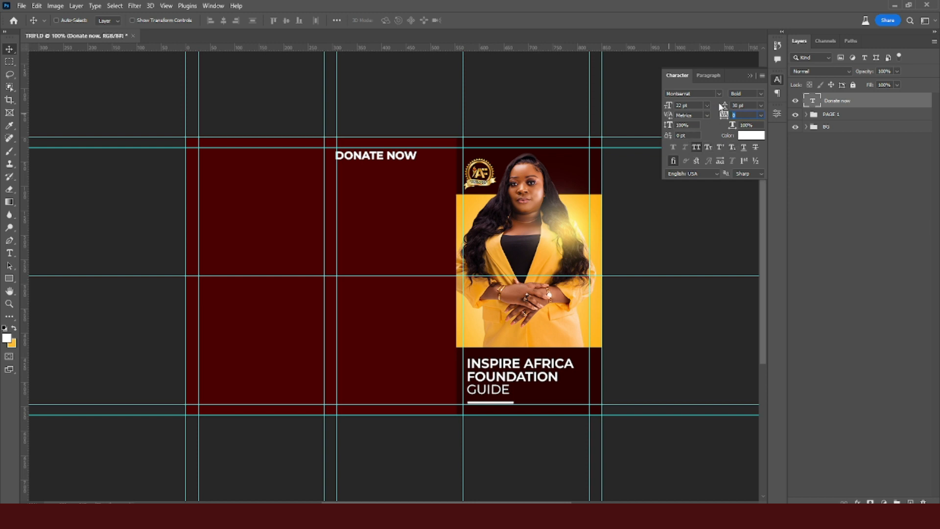
click(705, 75)
Color only the word DONATE in the heading dark red (#4a0000), sampled from the brochure background.
click(811, 102)
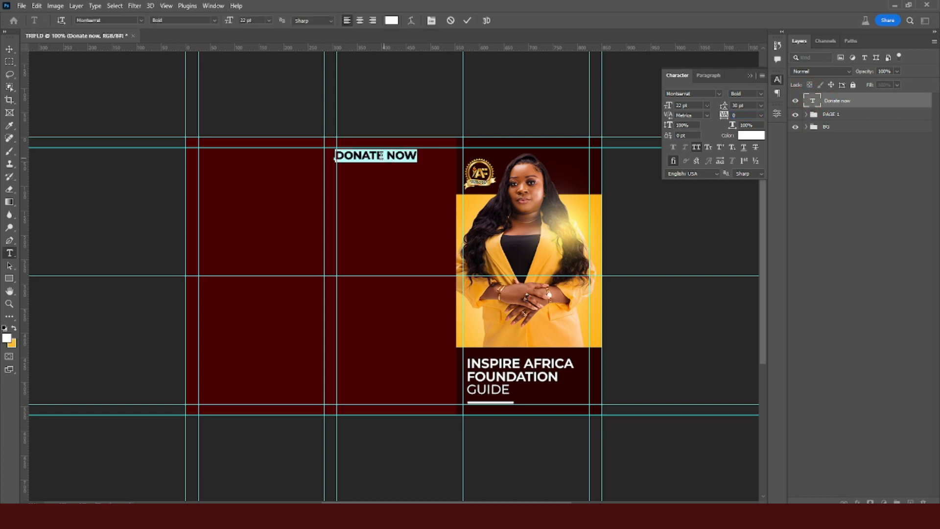
drag(383, 155, 326, 147)
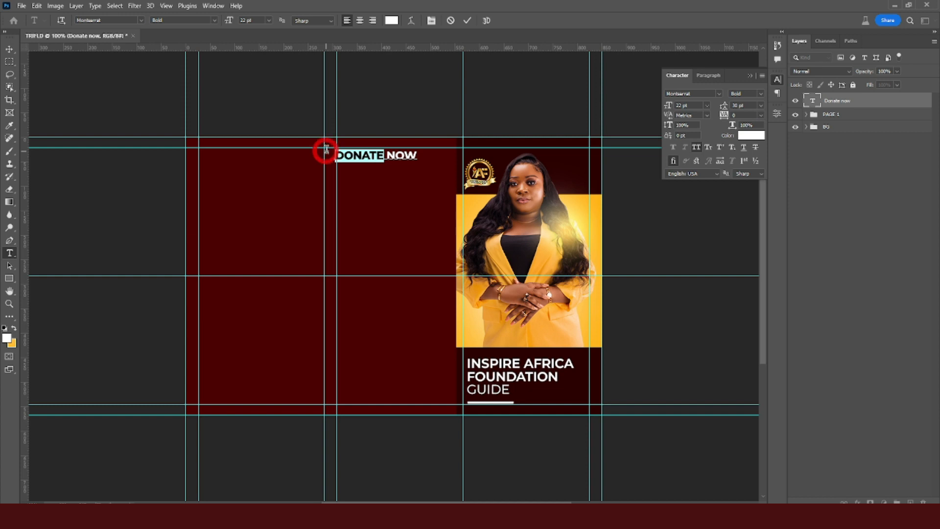
click(745, 139)
click(399, 198)
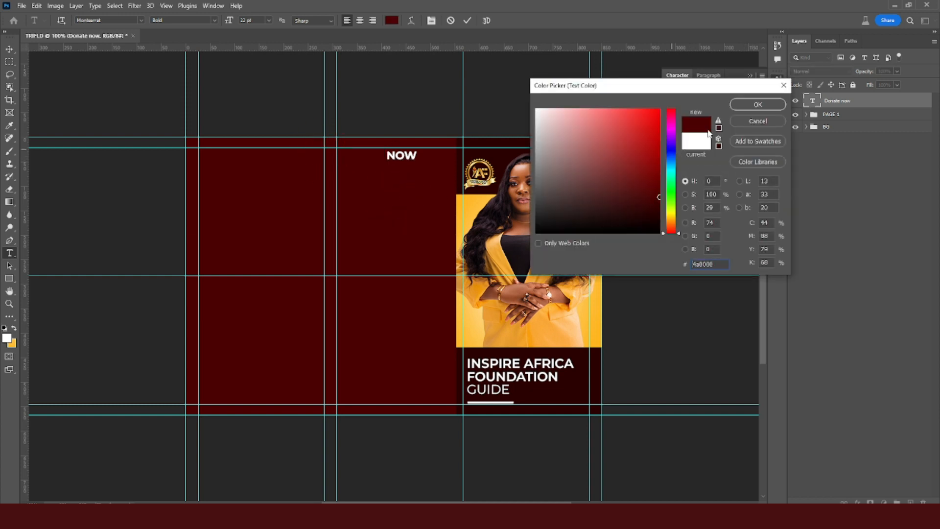
click(751, 105)
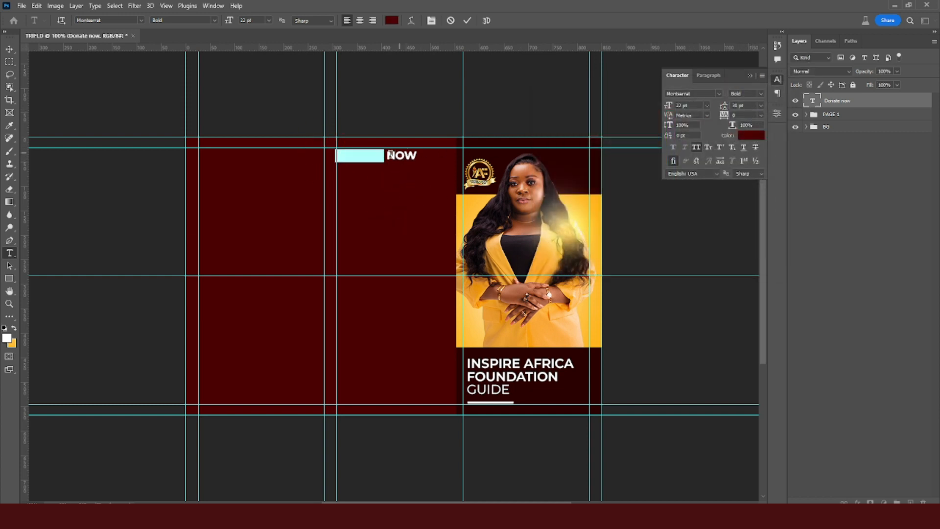
Change only the word NOW in the heading to Montserrat Regular.
drag(389, 155, 443, 154)
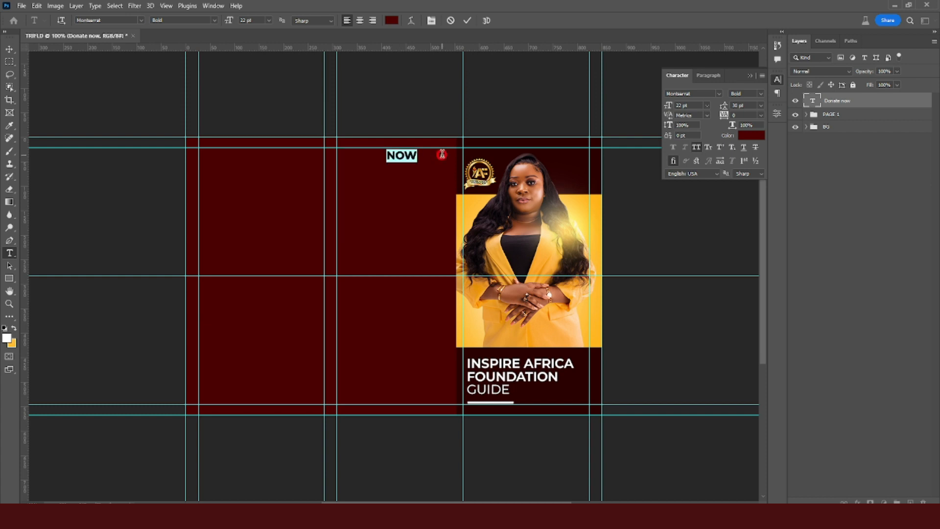
click(760, 95)
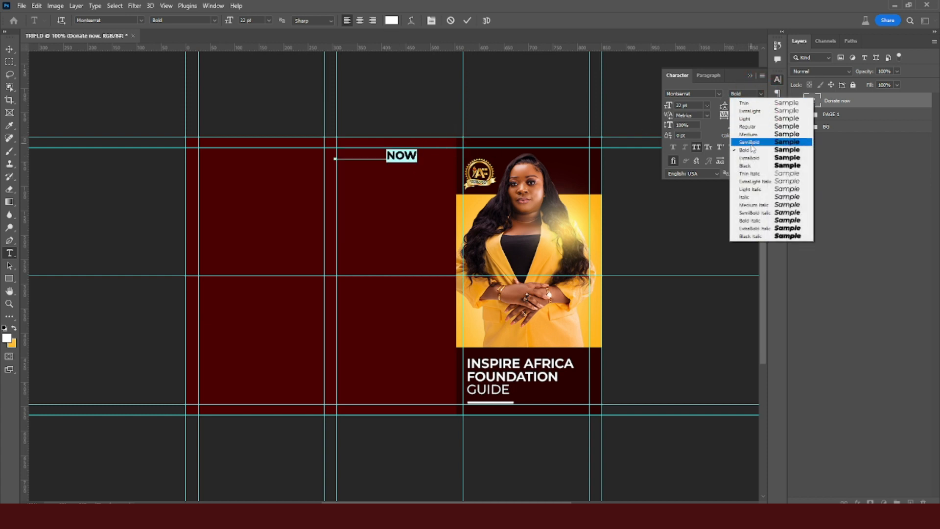
click(750, 127)
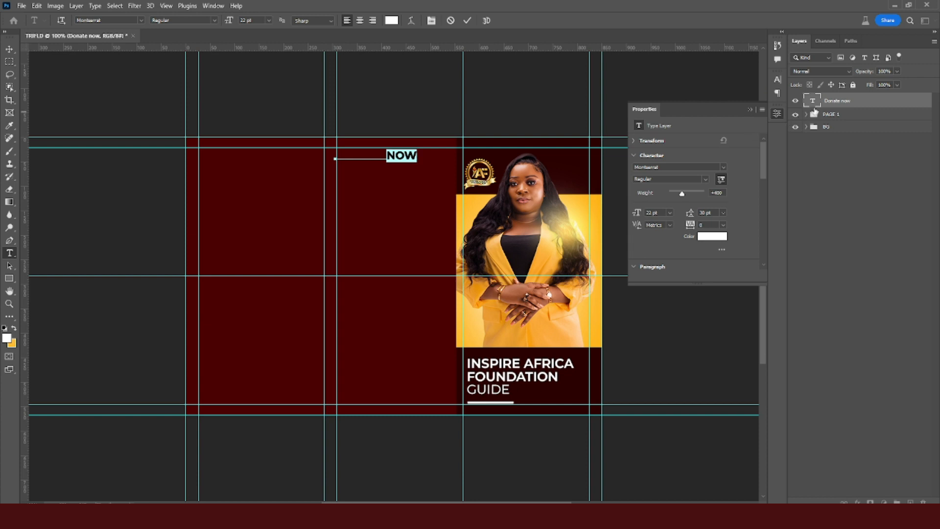
click(814, 100)
click(10, 49)
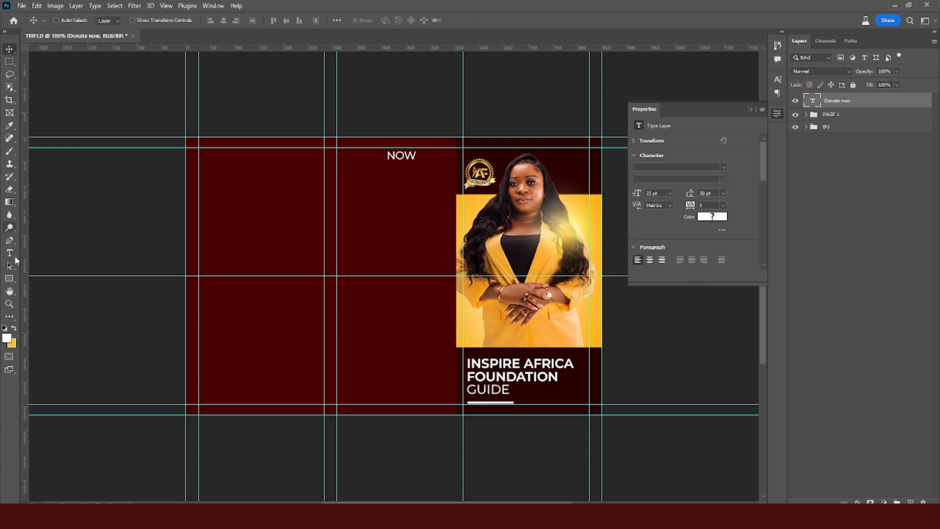
Draw a white rectangle of about 269 x 144 px across the upper part of the middle panel and remove its stroke.
click(10, 279)
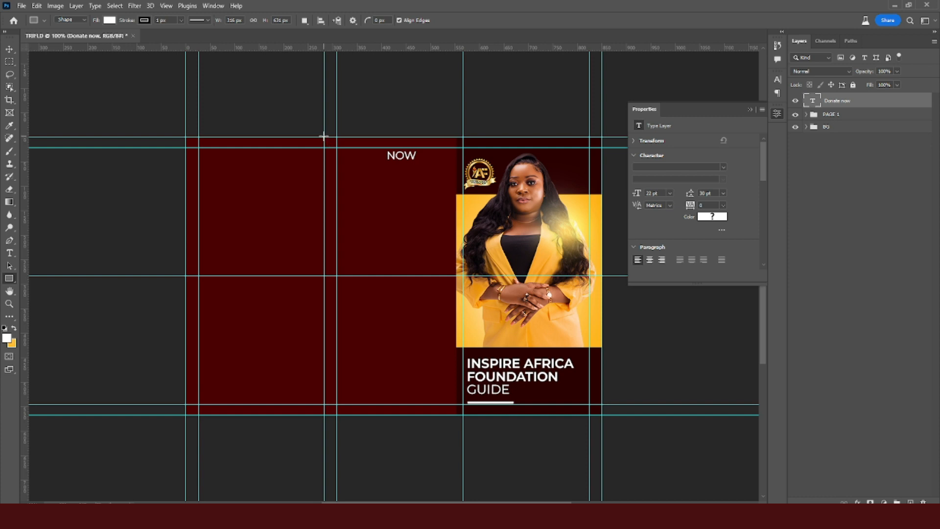
drag(325, 138, 456, 207)
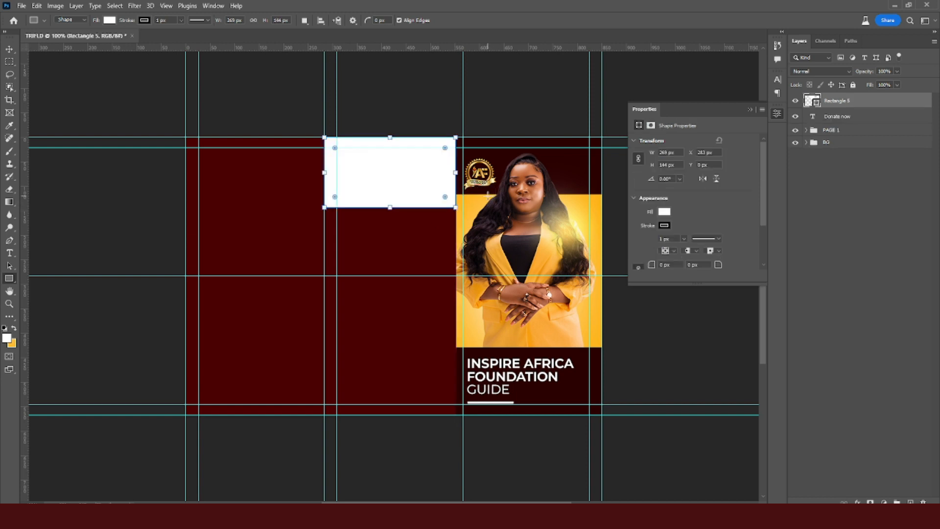
key(Return)
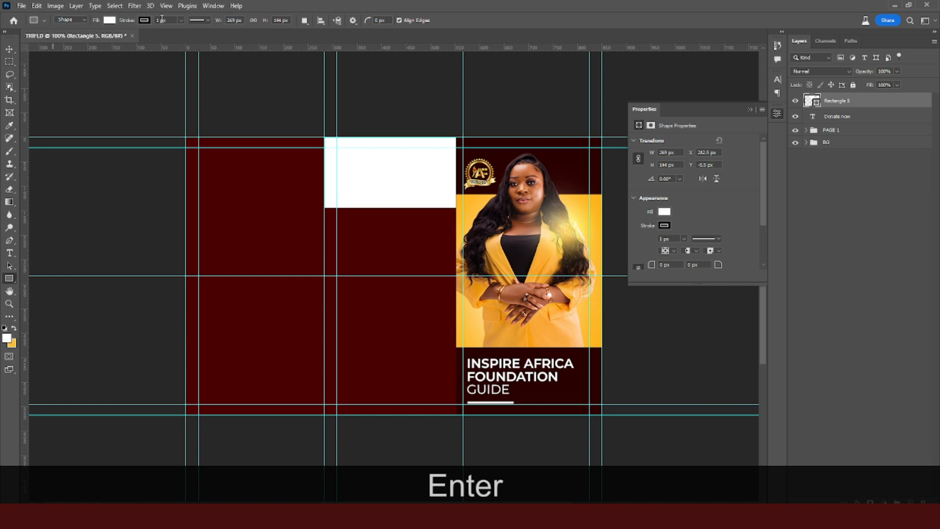
click(144, 20)
click(89, 41)
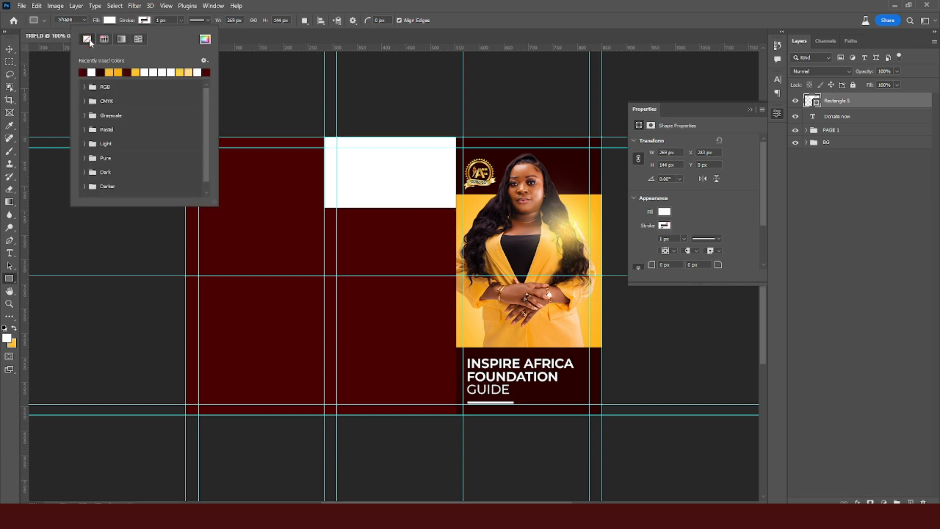
click(383, 5)
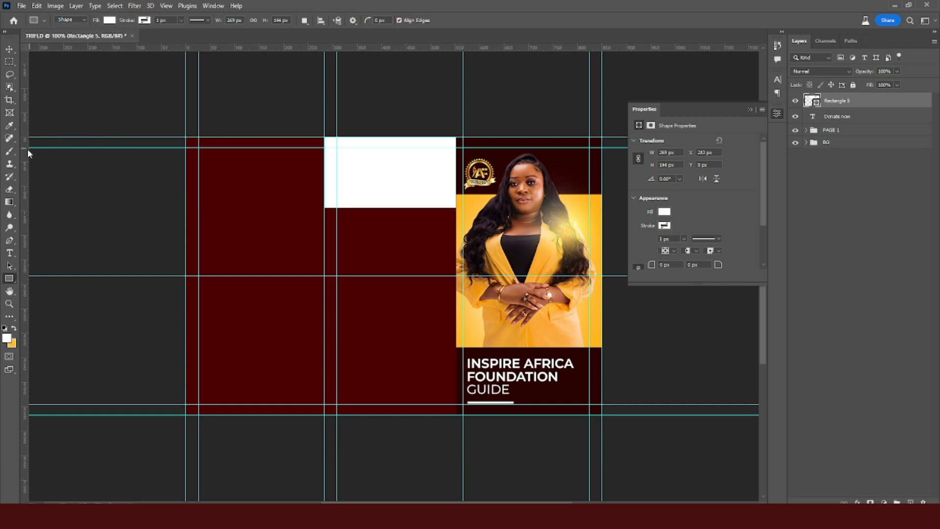
Add a vertical guide at the cover artwork's left edge and scale the white rectangle to about 284 px wide, reaching the fold guide.
drag(25, 160, 456, 199)
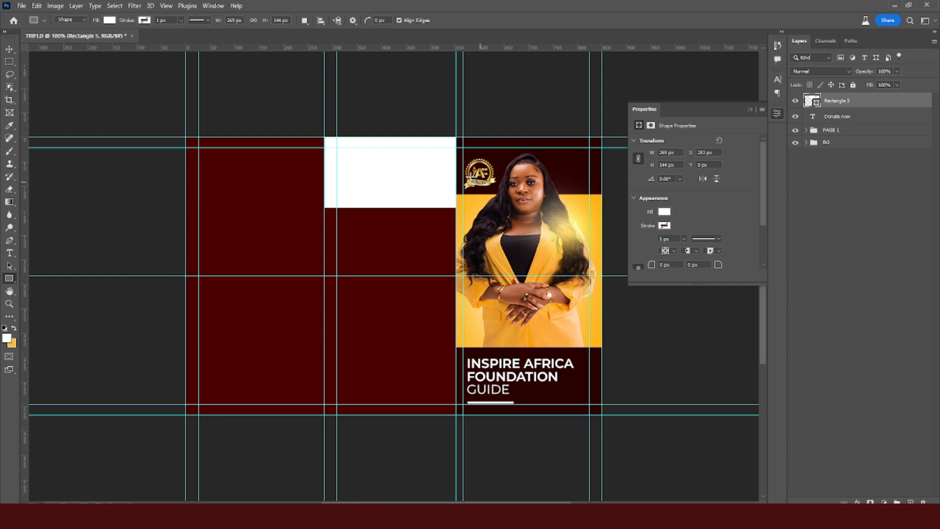
key(ctrl+t)
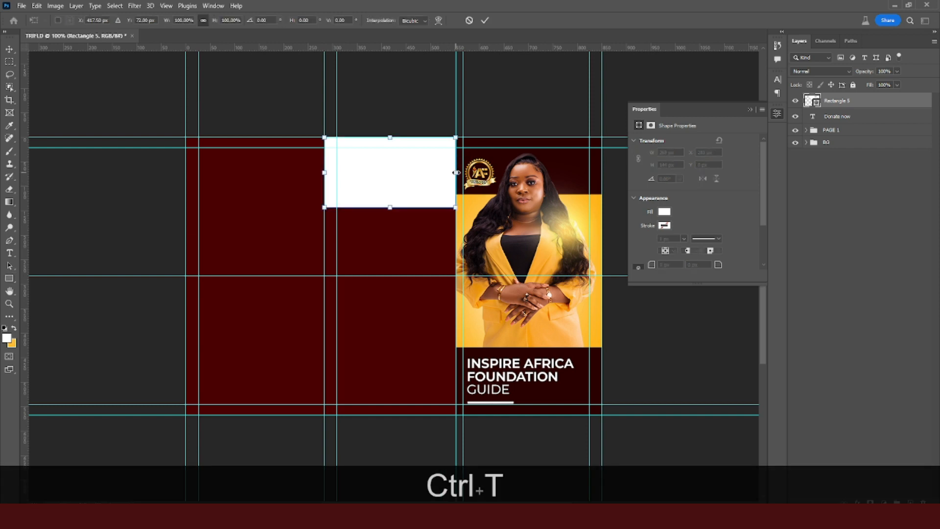
drag(456, 172, 463, 177)
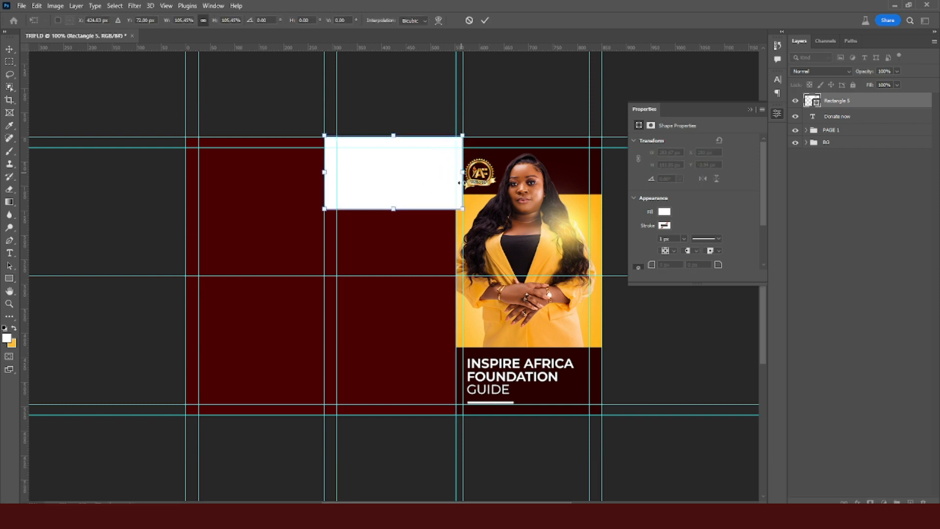
key(Return)
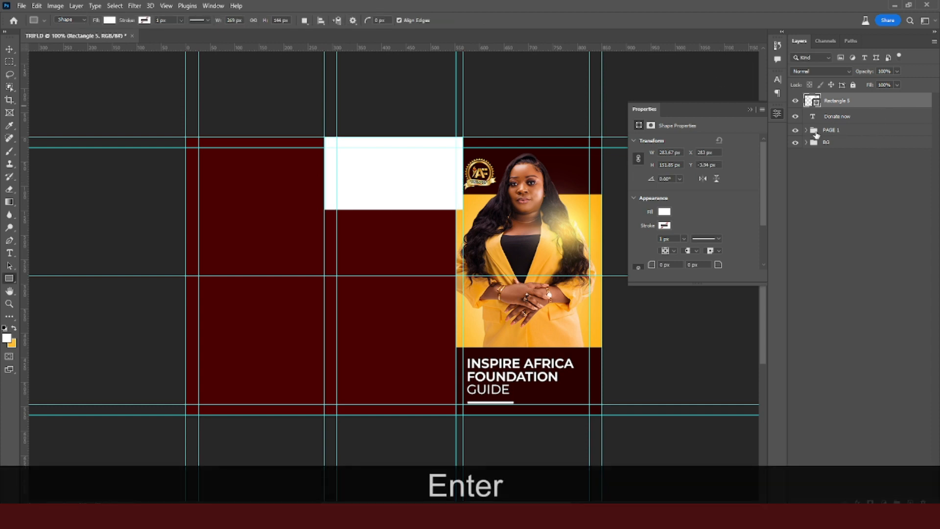
Nudge the cover's logo about 6 px to the right so it clears the rectangle's edge, and collapse the PAGE 1 group.
click(806, 130)
click(847, 144)
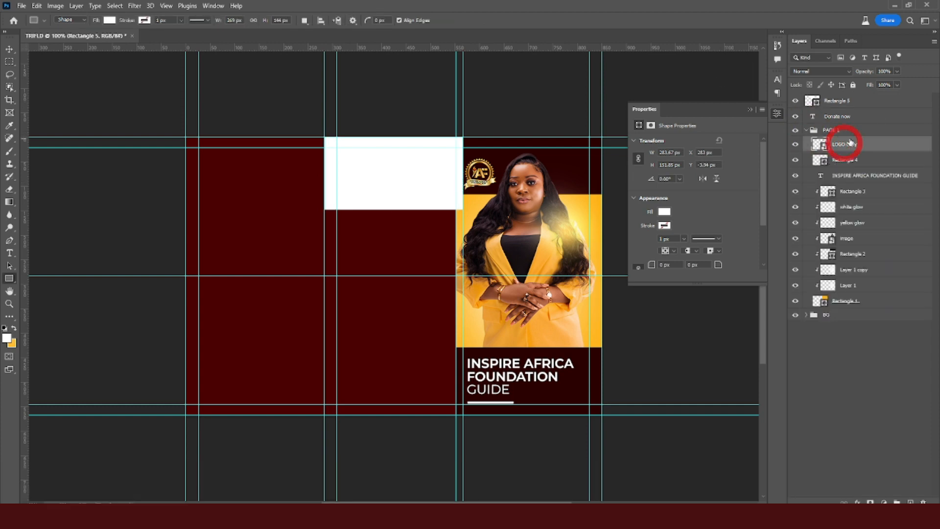
key(Right)
key(Right)
key(Right)
key(Right)
key(Right)
key(v)
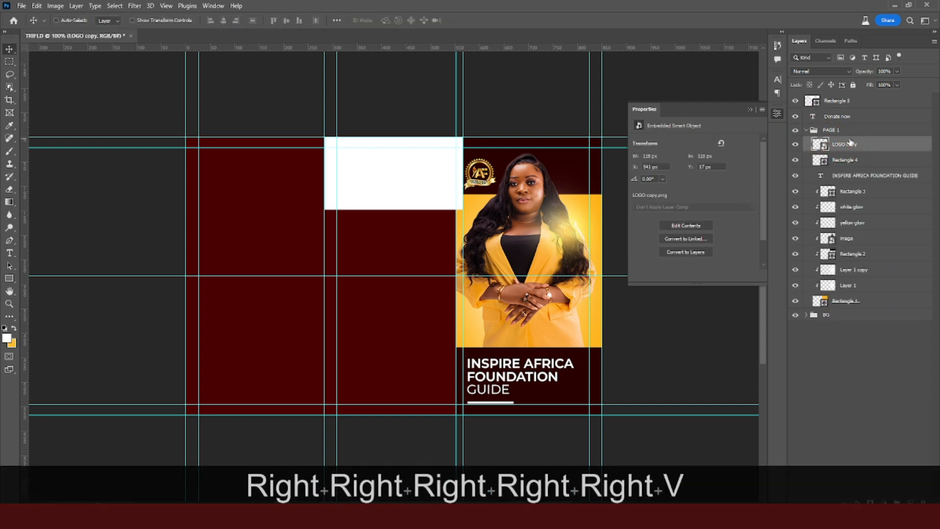
key(Right)
key(Right)
key(Right)
key(Right)
key(Right)
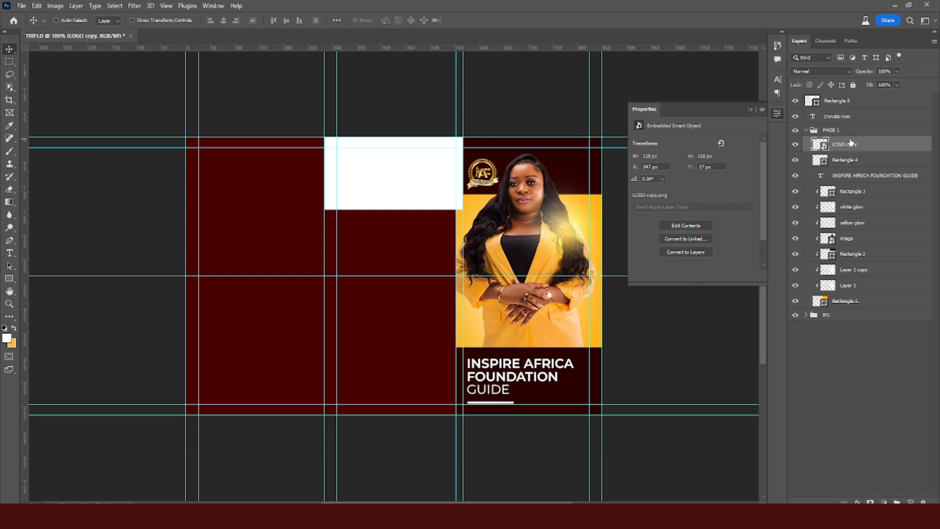
click(750, 108)
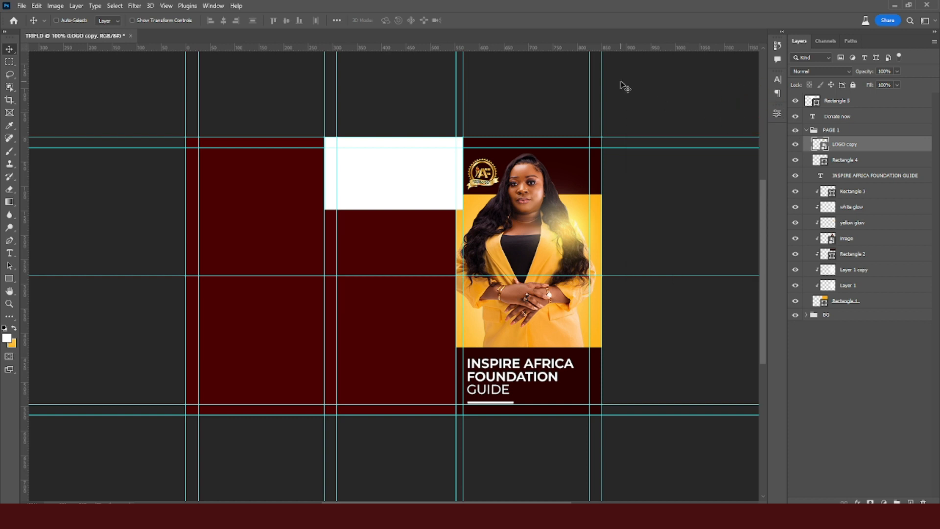
click(806, 130)
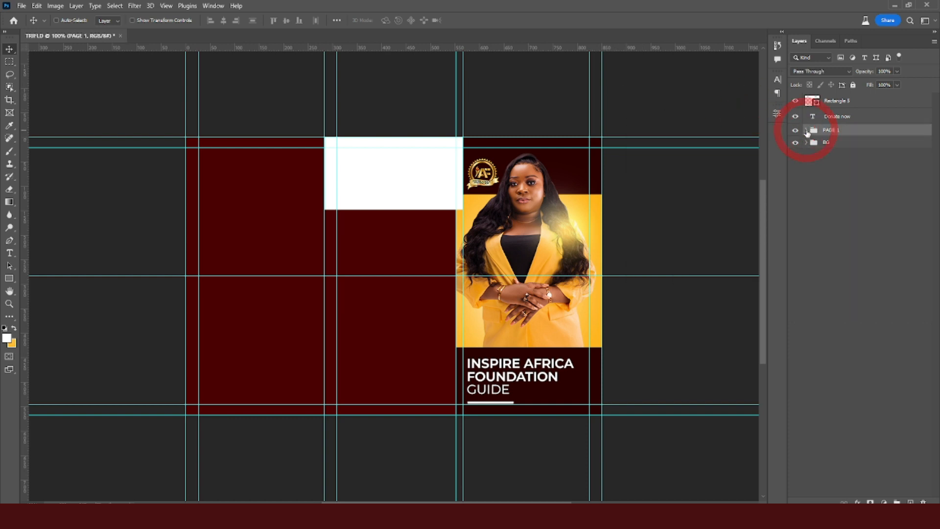
Fill the rectangle with golden yellow (#ffb823) sampled from the cover and place its layer beneath the DONATE NOW heading.
click(814, 102)
double_click(813, 101)
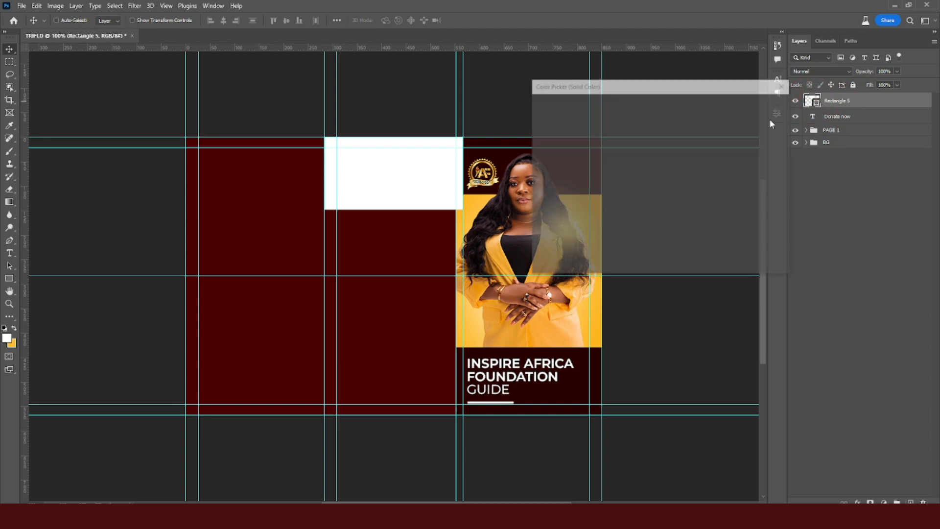
click(459, 216)
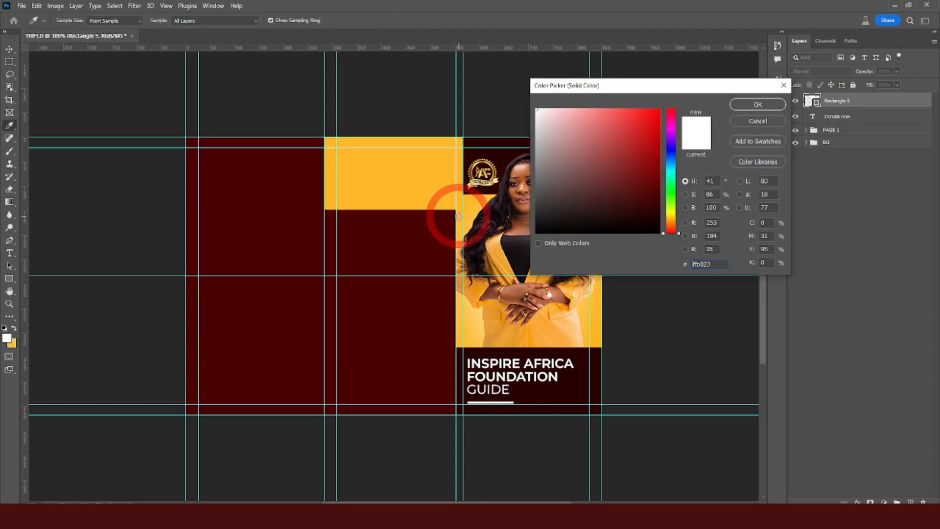
click(739, 104)
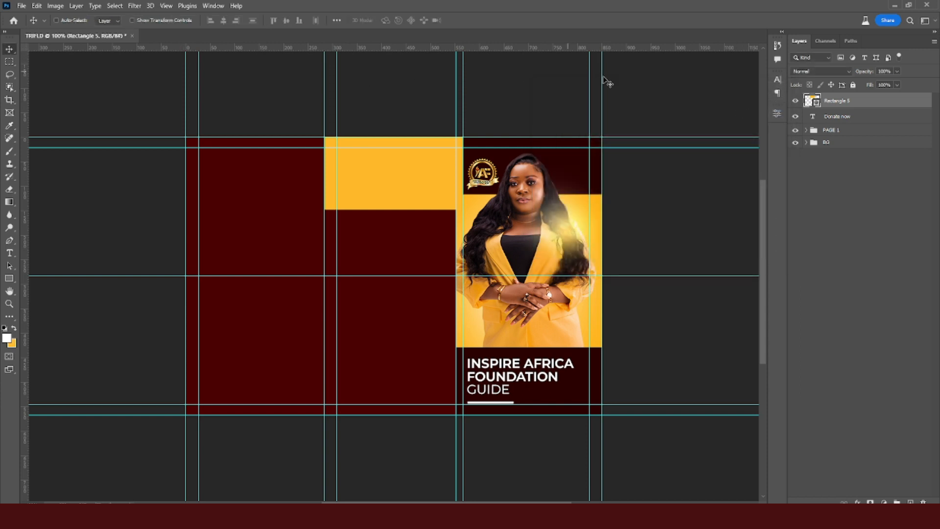
key(u)
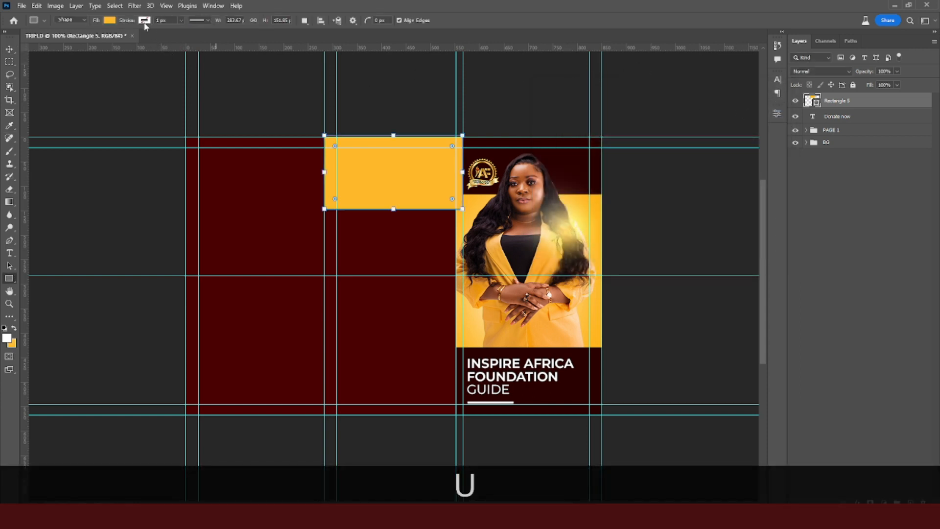
drag(835, 109, 842, 123)
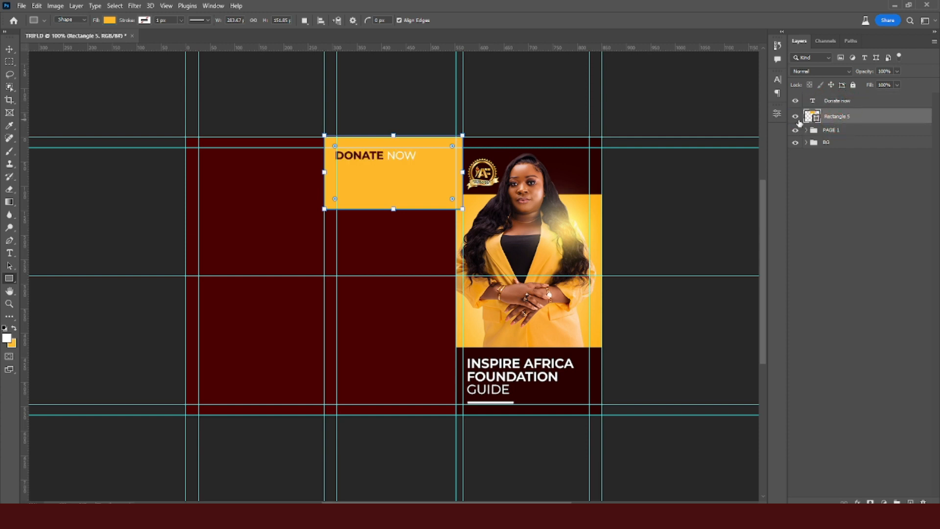
Nudge the DONATE NOW heading up toward the upper margin guide and slightly right to align with the panel's margin guide.
click(826, 101)
key(v)
key(Up)
key(Up)
key(Up)
key(Up)
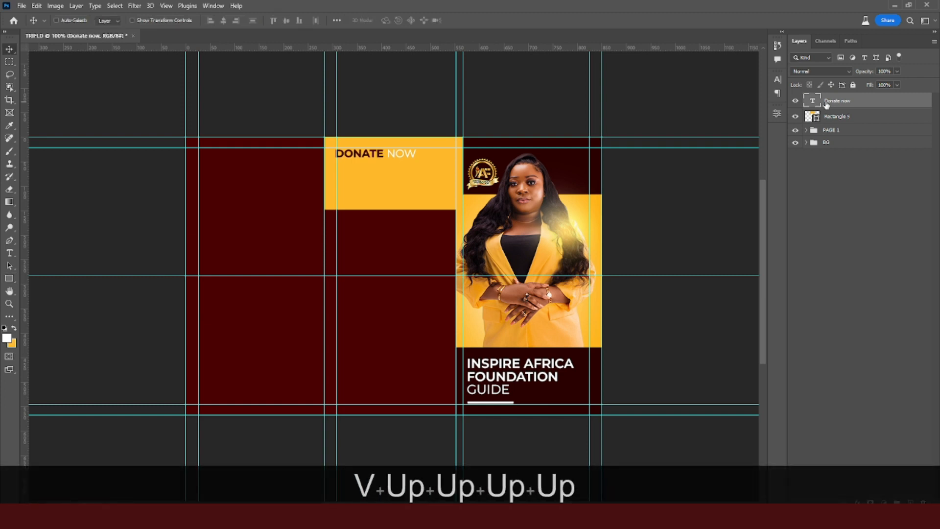
key(Up)
key(Up)
key(Right)
key(Up)
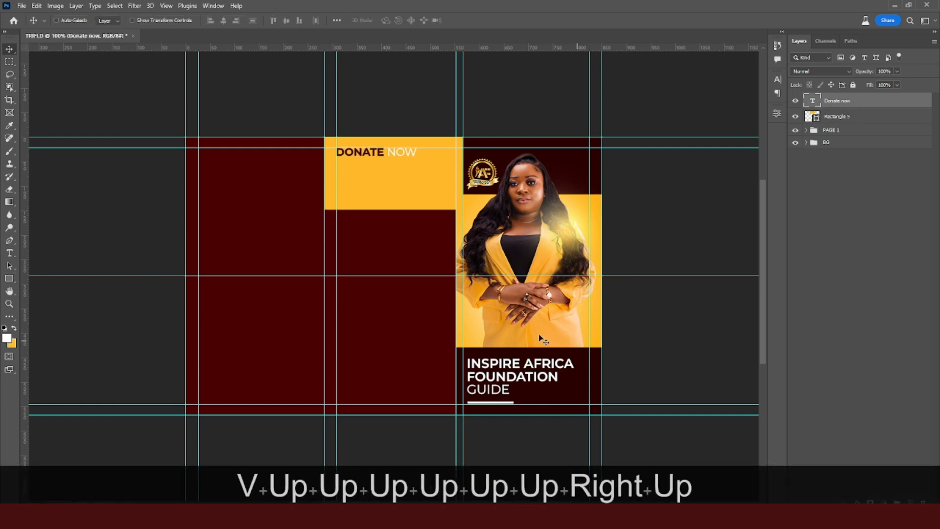
Switch to Notepad, copy the lines "We accept monetary donations and in-kind donation", and return to Photoshop.
key(alt+Tab)
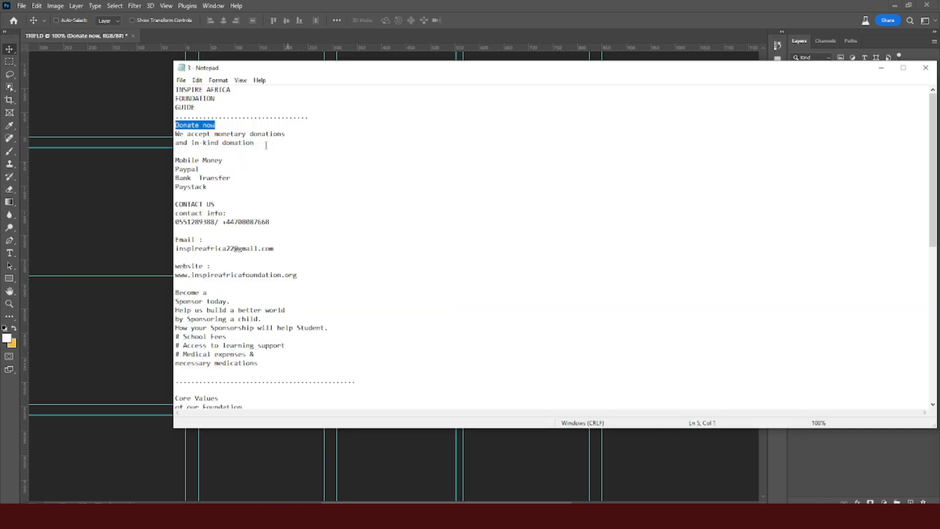
drag(255, 143, 175, 136)
key(ctrl+c)
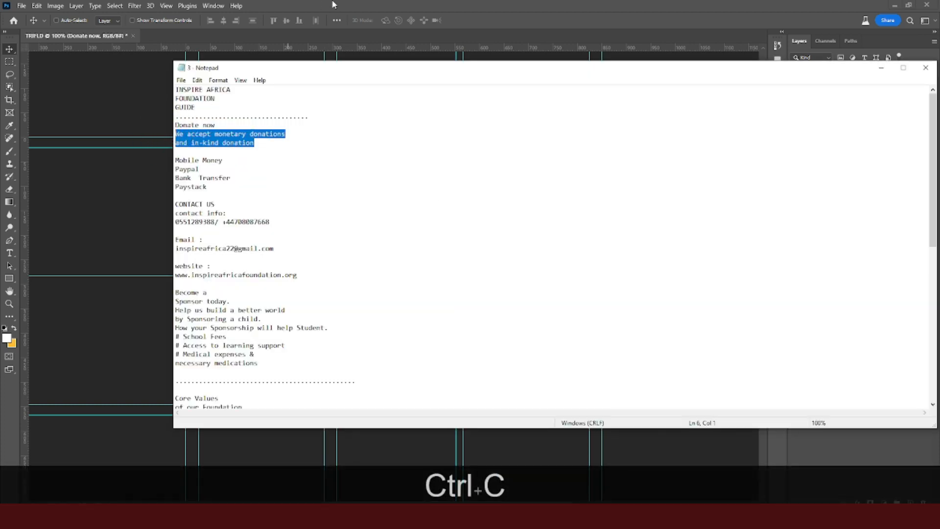
click(333, 4)
Duplicate the DONATE NOW heading just below itself and replace the copy's text with the copied donation sentence.
key(ctrl+j)
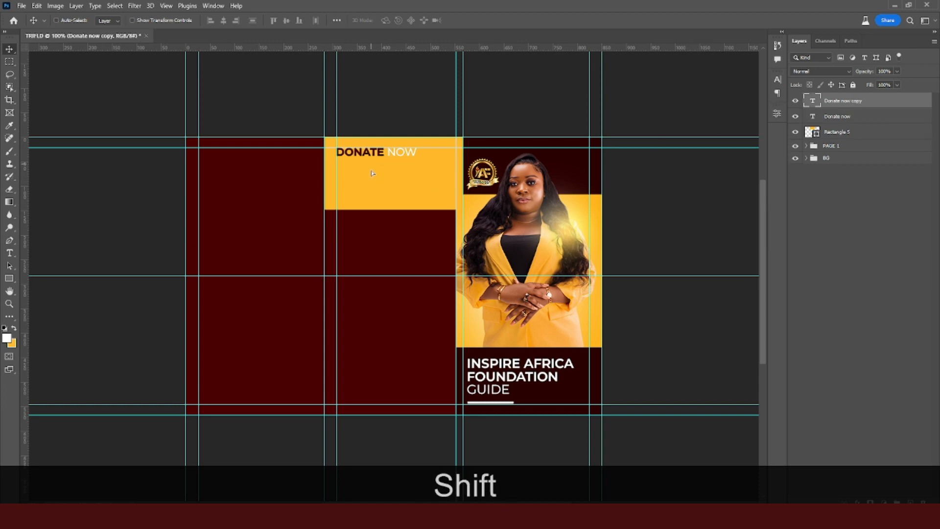
drag(372, 166, 371, 176)
double_click(808, 100)
key(ctrl+v)
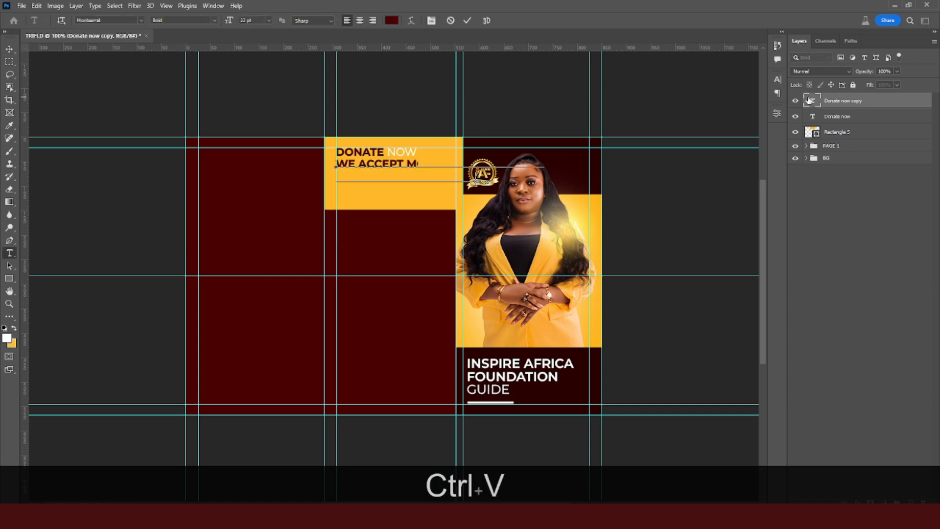
click(809, 100)
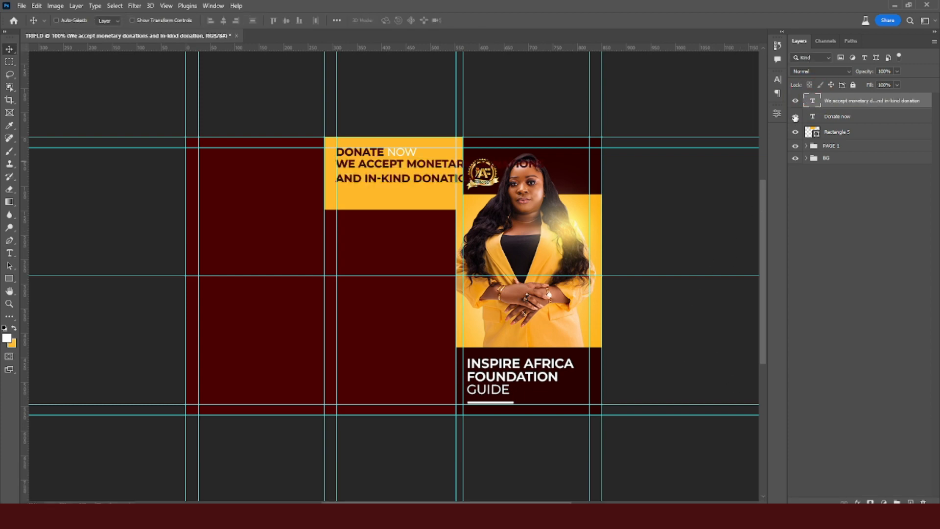
Set the donation sentence to Montserrat Medium at 12 pt.
click(777, 79)
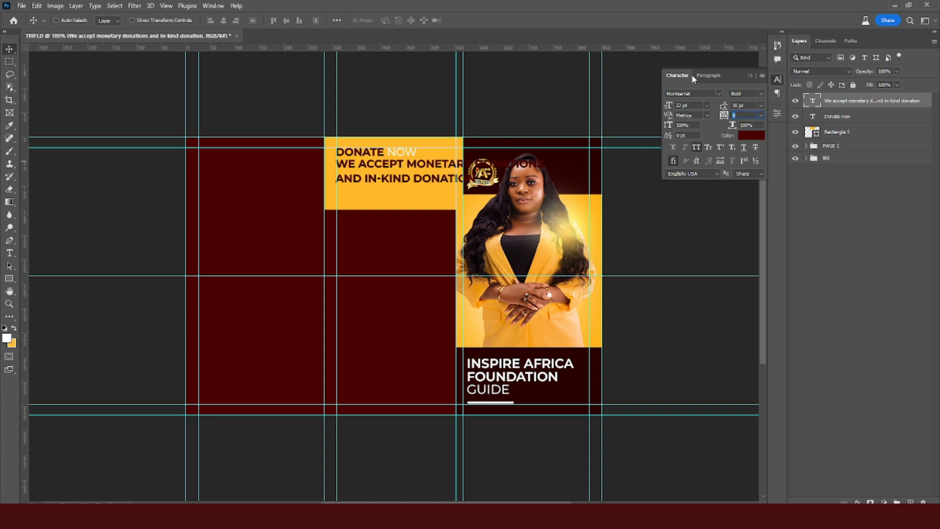
click(759, 94)
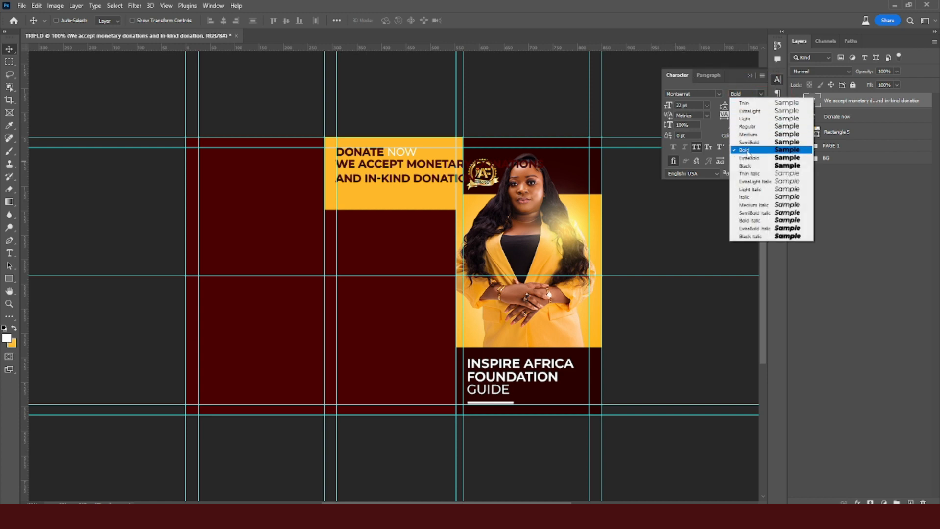
click(749, 134)
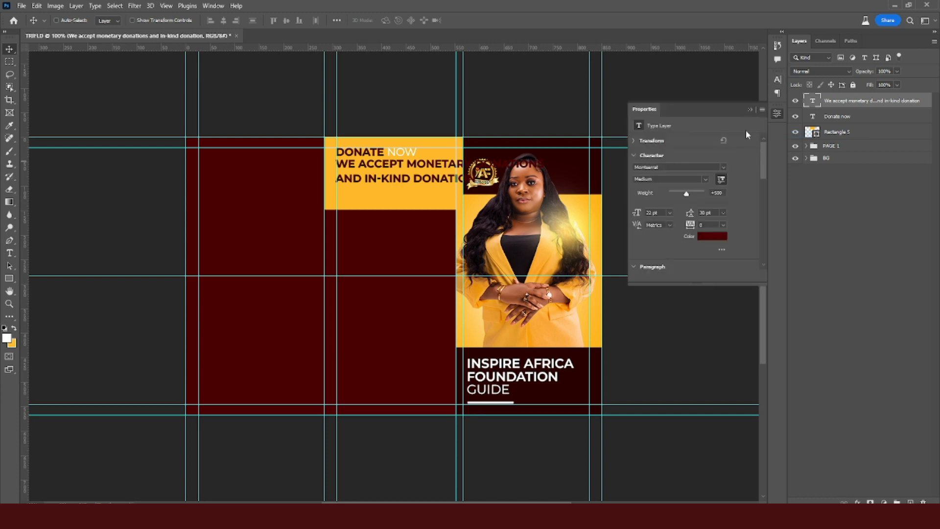
click(660, 212)
text(12)
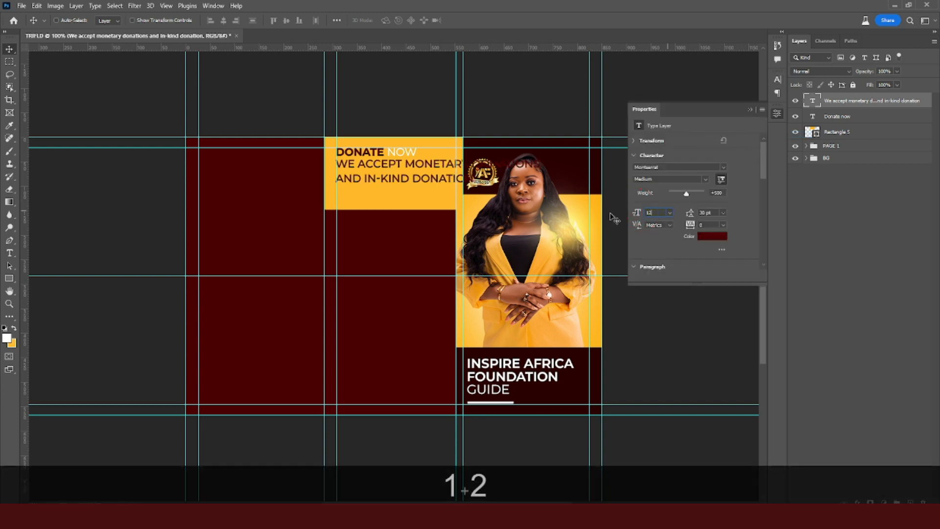
key(Return)
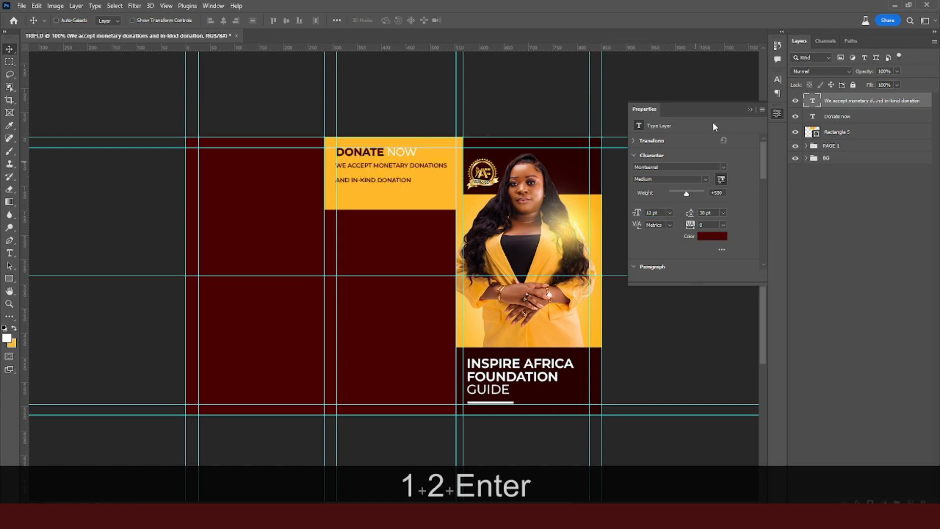
Change the donation sentence's text color to white, ffffff.
click(778, 81)
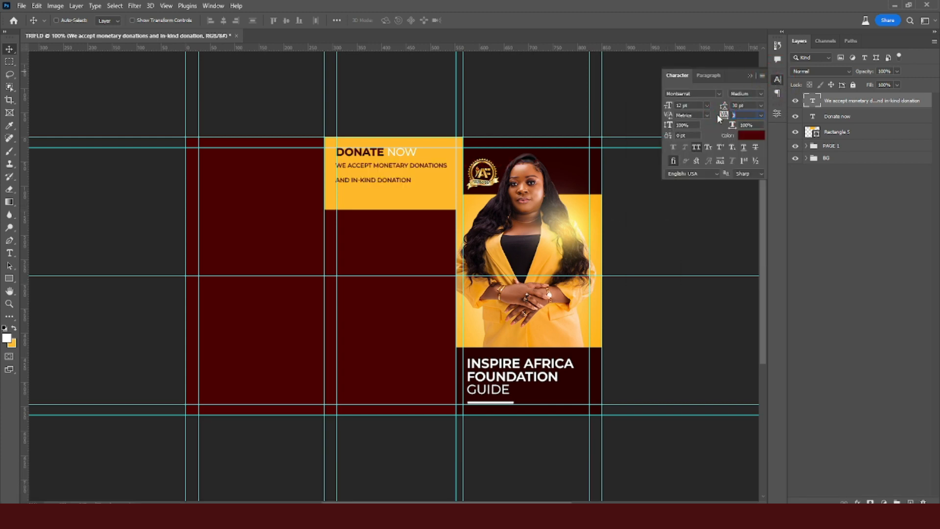
click(751, 135)
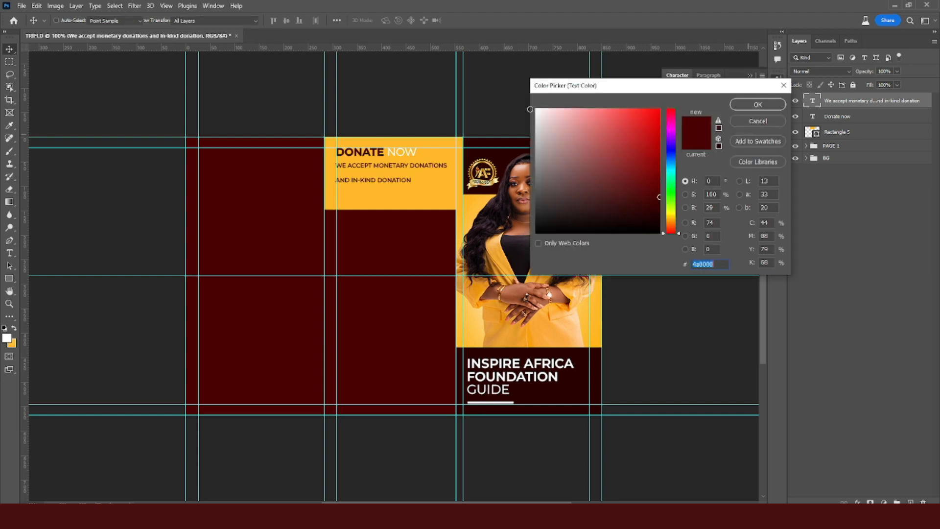
text(ffffff)
click(765, 109)
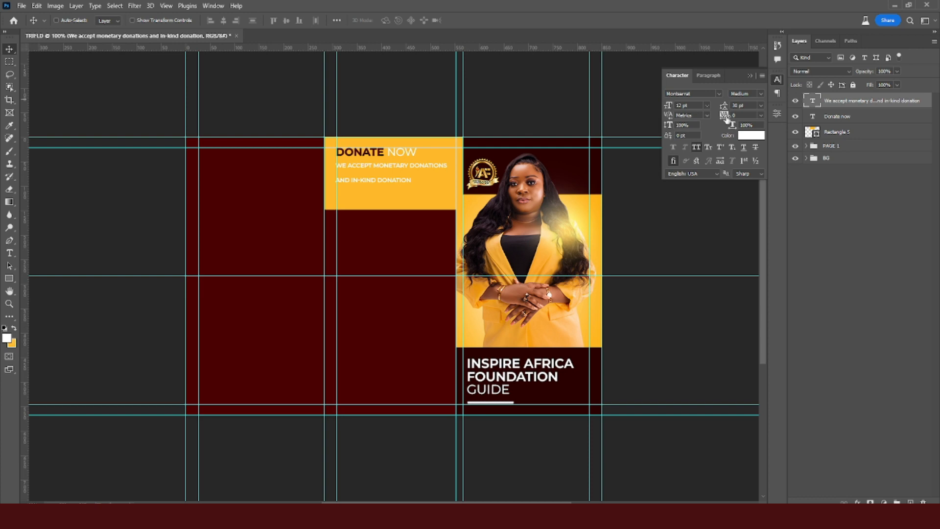
Try the donation sentence's leading at 20 pt and at 15 pt.
click(747, 105)
text(20)
key(Return)
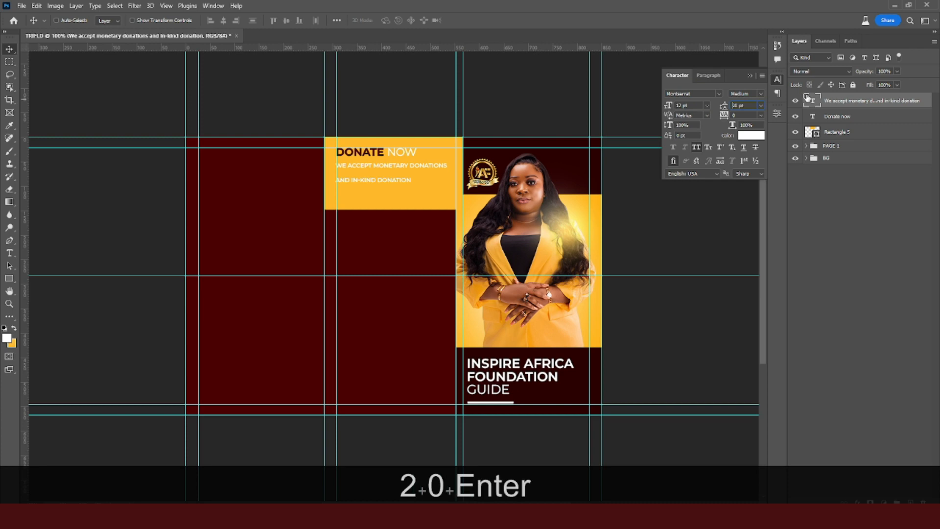
click(745, 106)
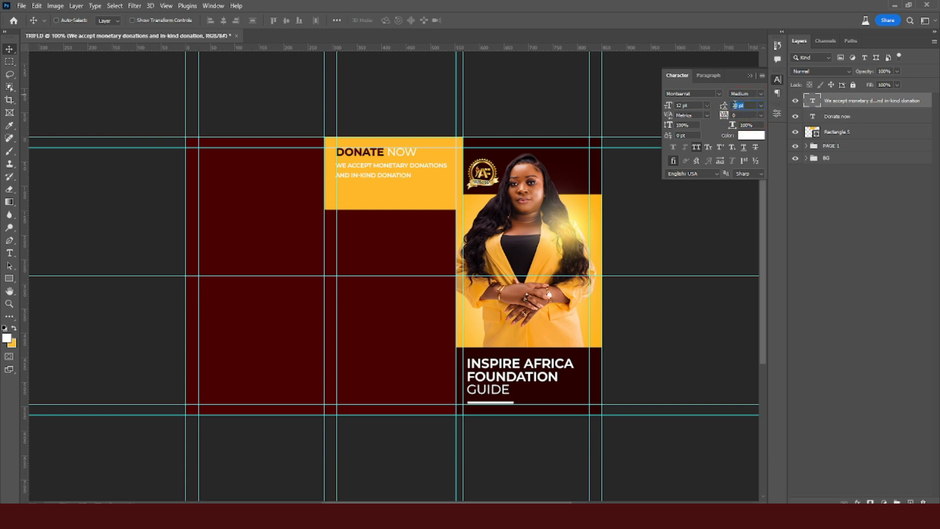
text(15)
key(Return)
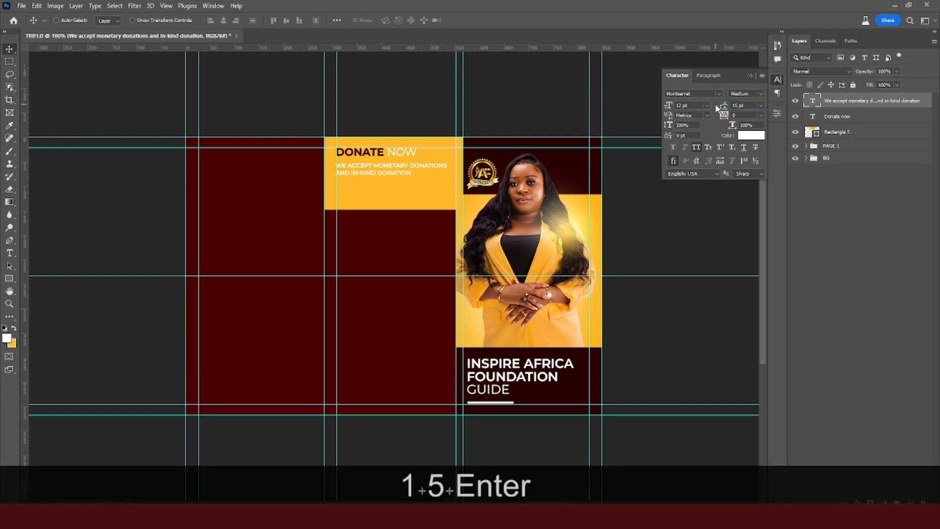
Set the donation sentence's leading to 18 pt.
click(745, 104)
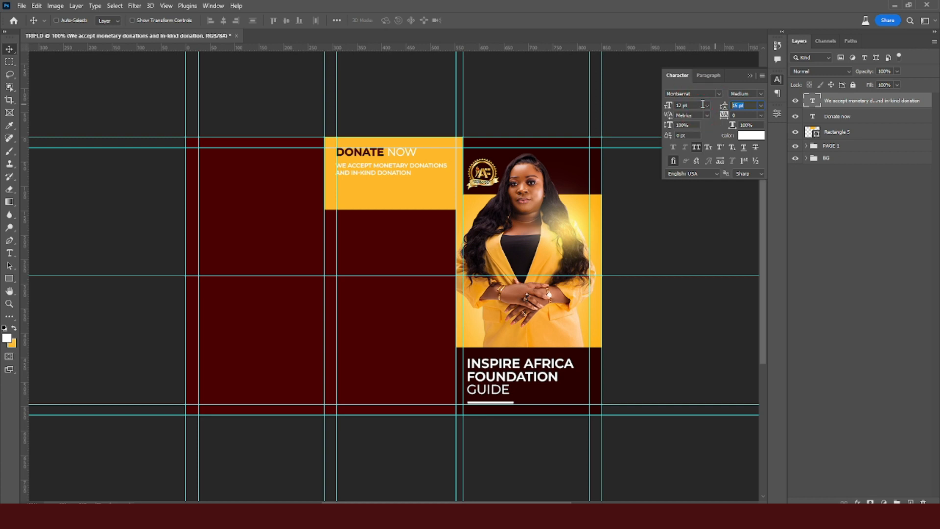
text(18)
key(Return)
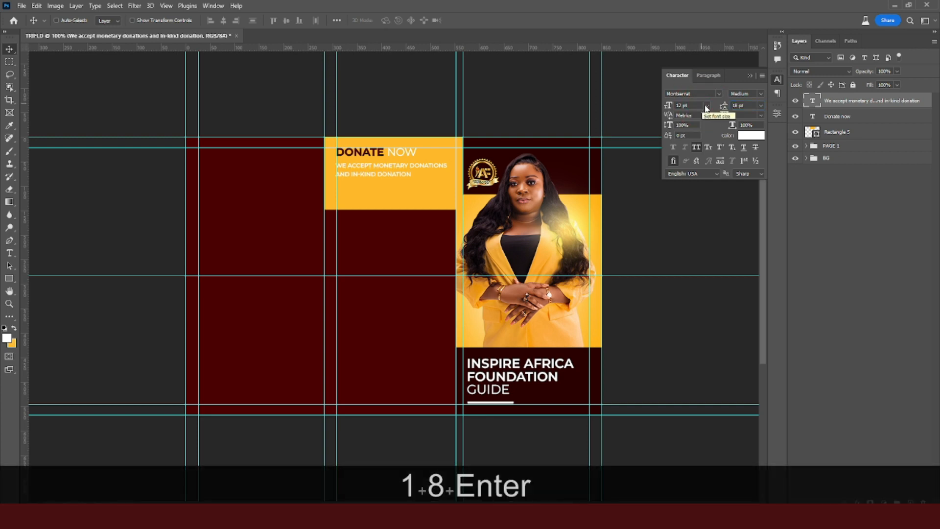
Nudge the donation sentence up slightly, closer to the DONATE NOW heading.
key(v)
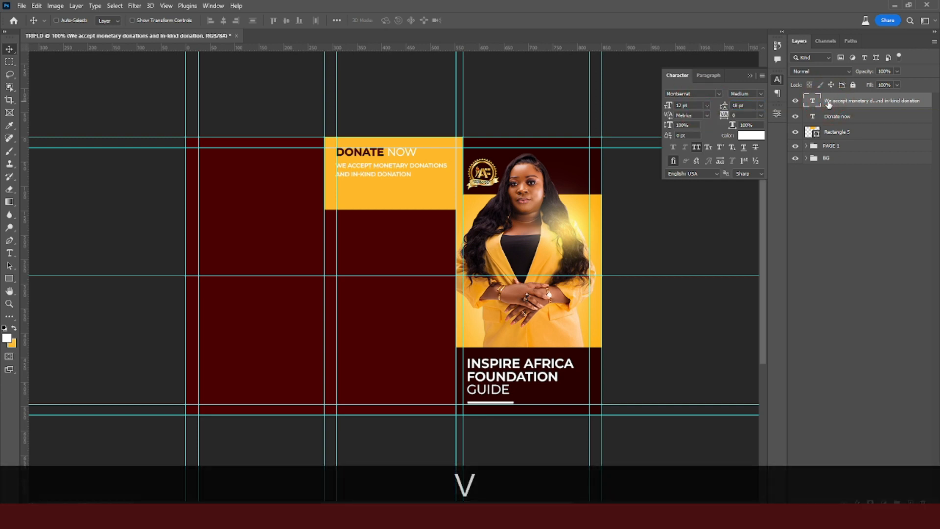
key(Up)
key(Up)
key(Up)
key(Up)
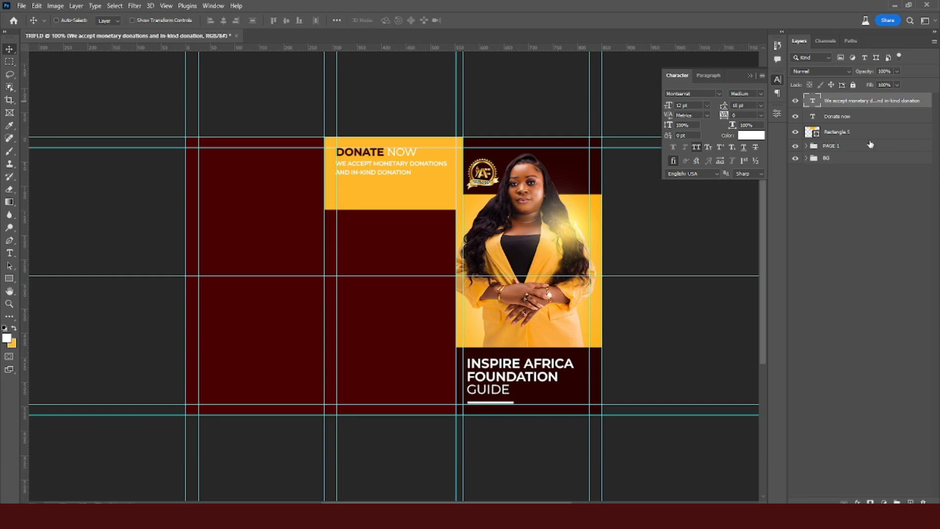
Move the yellow rectangle behind the donation text straight up until its lower edge sits just below the donation sentence.
click(849, 137)
key(v)
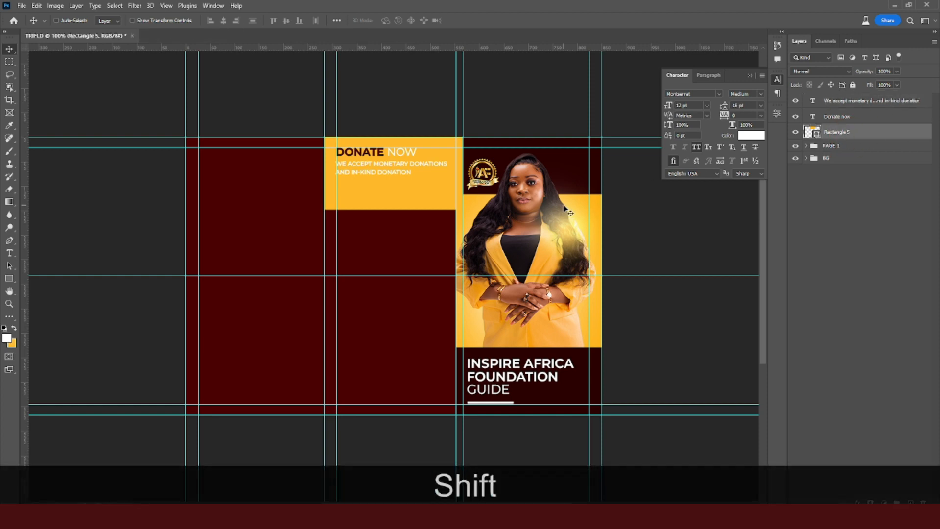
key(shift+Up)
key(shift+Up)
key(shift+Up)
key(shift+Up)
key(shift+Up)
key(shift+Up)
key(shift+Up)
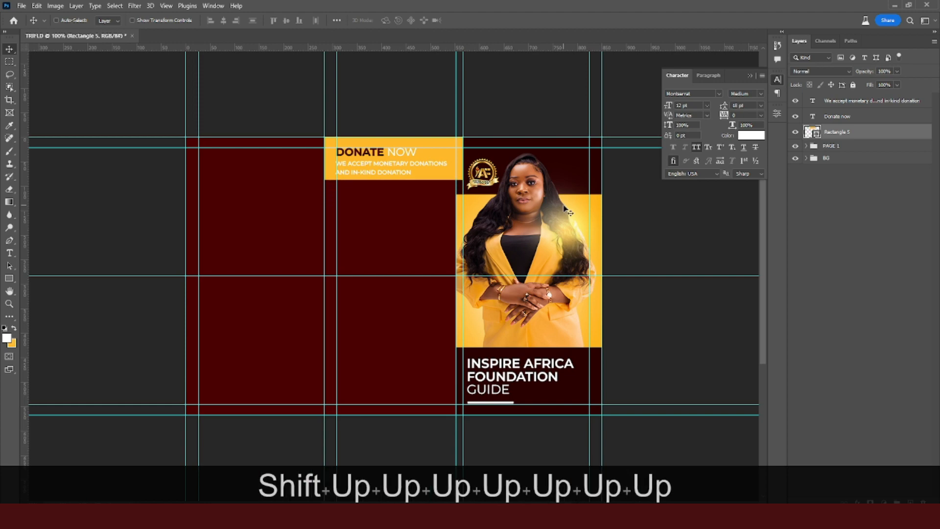
Nudge the yellow rectangle behind the DONATE NOW text down slightly to leave more room beneath the text.
key(shift+Down)
key(shift+Down)
key(shift+Down)
key(shift+Down)
key(shift+Down)
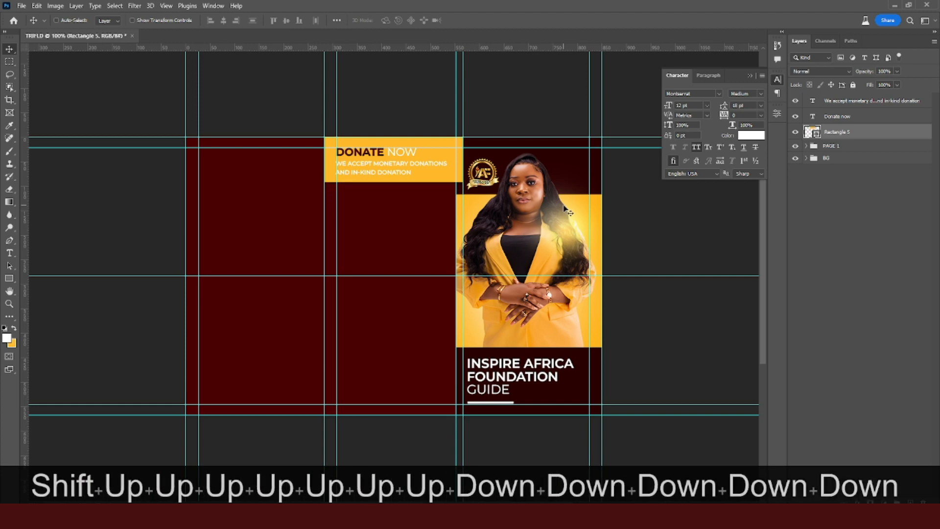
Duplicate the "We accept monetary donations and in-kind donation" text and place the copy just below the yellow banner.
click(837, 103)
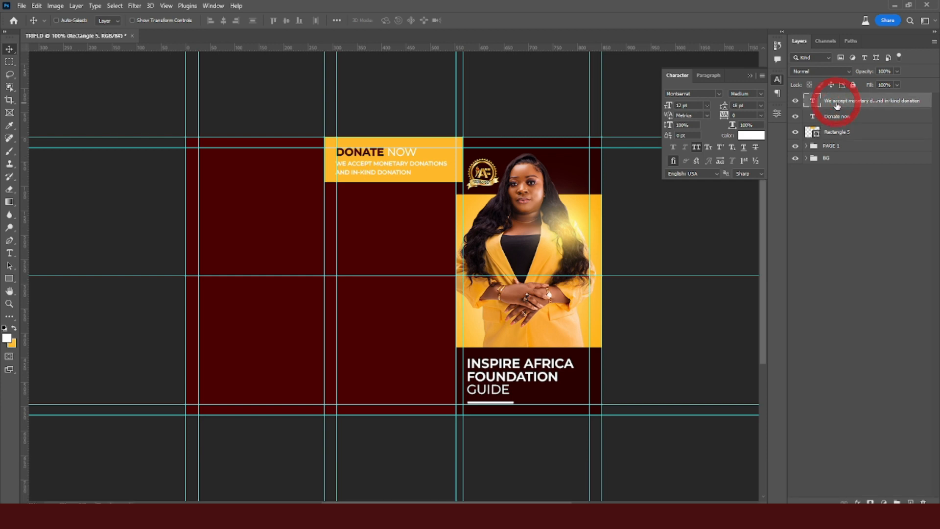
key(ctrl+j)
key(v)
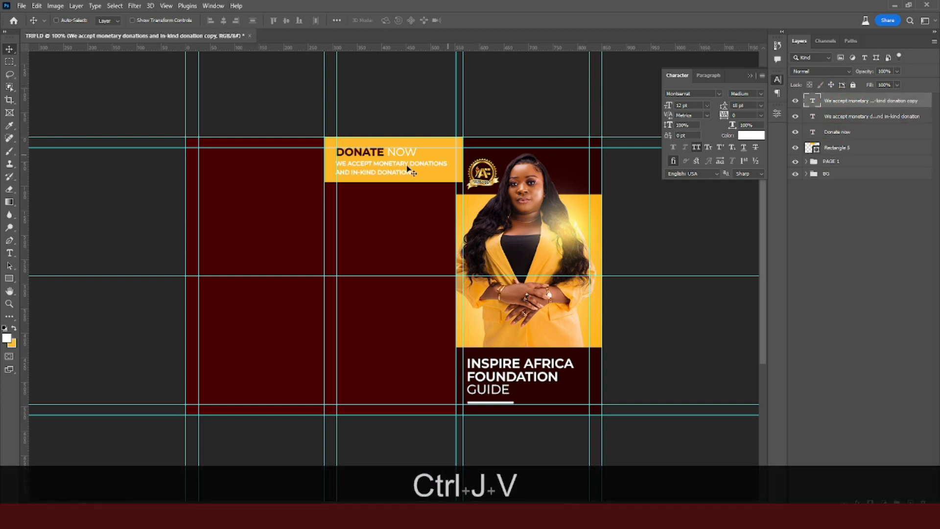
drag(397, 172, 401, 207)
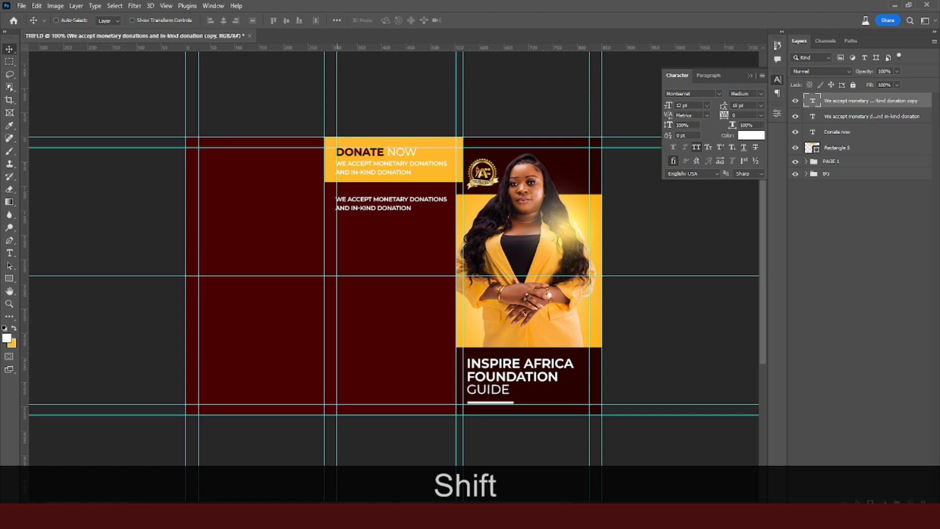
Replace the copied text with the Mobile Money, Paypal, Bank Transfer and Paystack list from the Notepad file.
click(337, 517)
drag(216, 187, 175, 159)
key(ctrl+c)
click(371, 5)
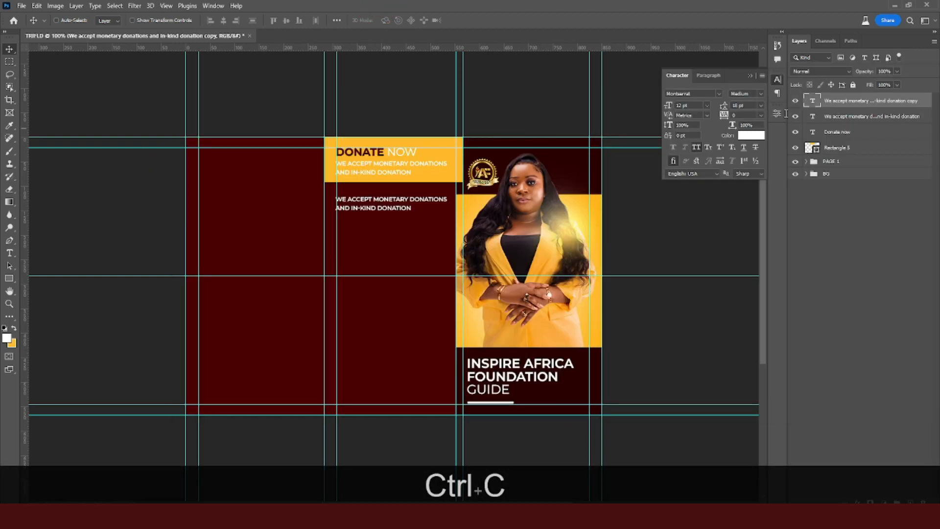
double_click(813, 101)
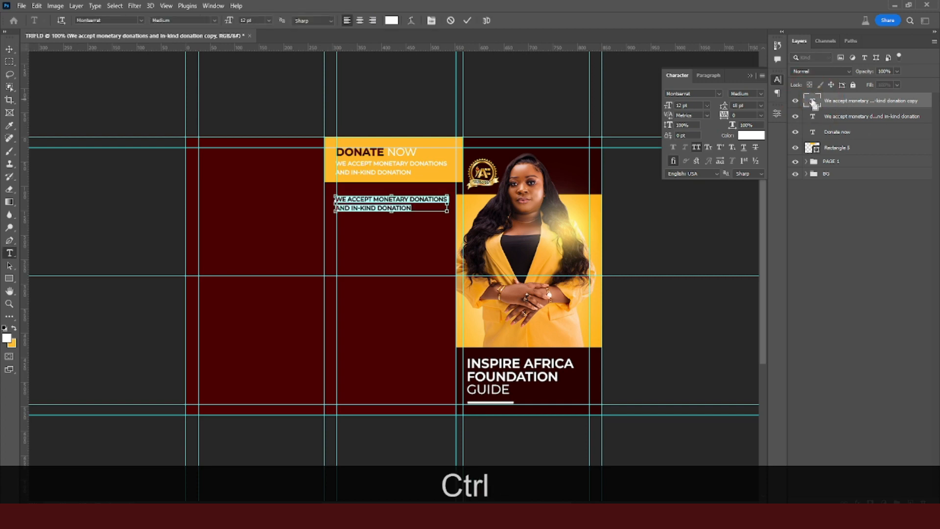
key(ctrl+v)
click(813, 103)
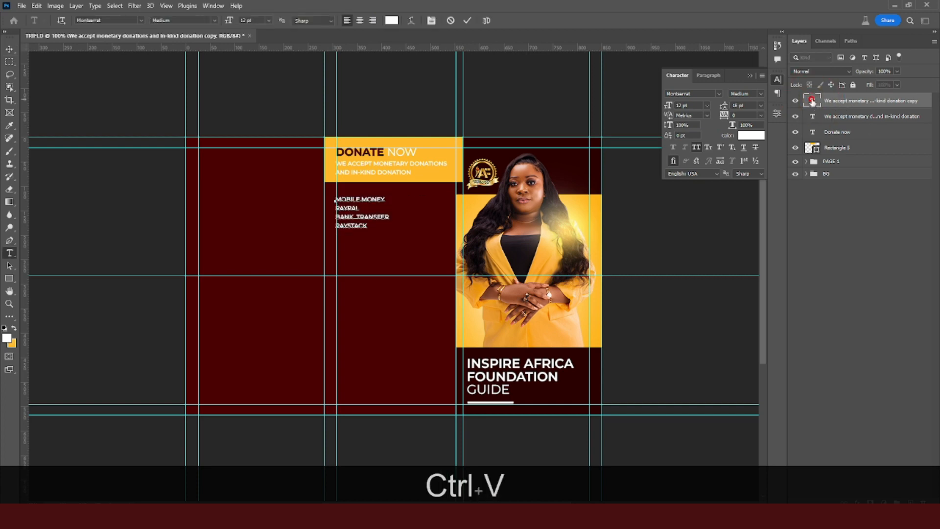
Group the Donate now heading, the monetary donations text and the Rectangle 5 layer together.
click(842, 123)
ctrl+click(836, 136)
click(837, 147)
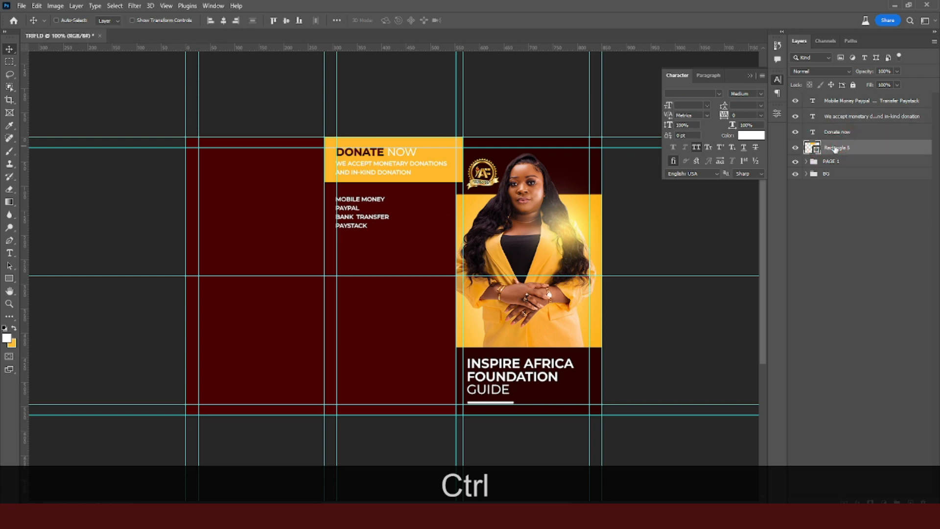
key(ctrl+g)
key(ctrl+z)
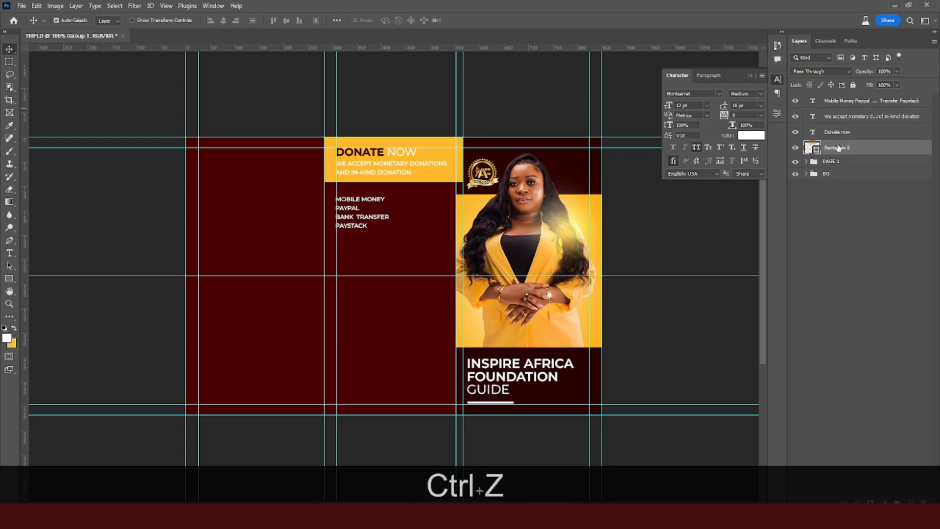
shift+click(841, 118)
key(ctrl+g)
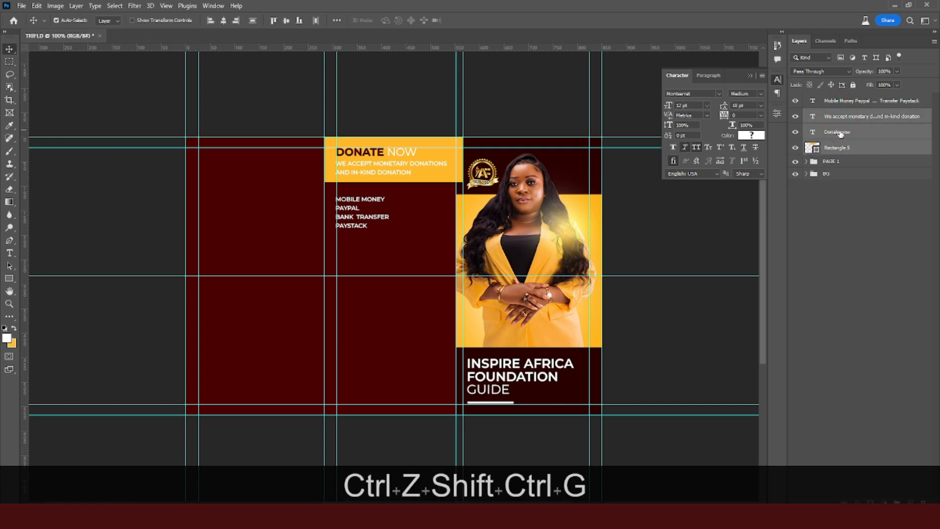
Rename the new layer group as DONATE.
double_click(832, 115)
key(Caps_Lock)
key(Caps_Lock)
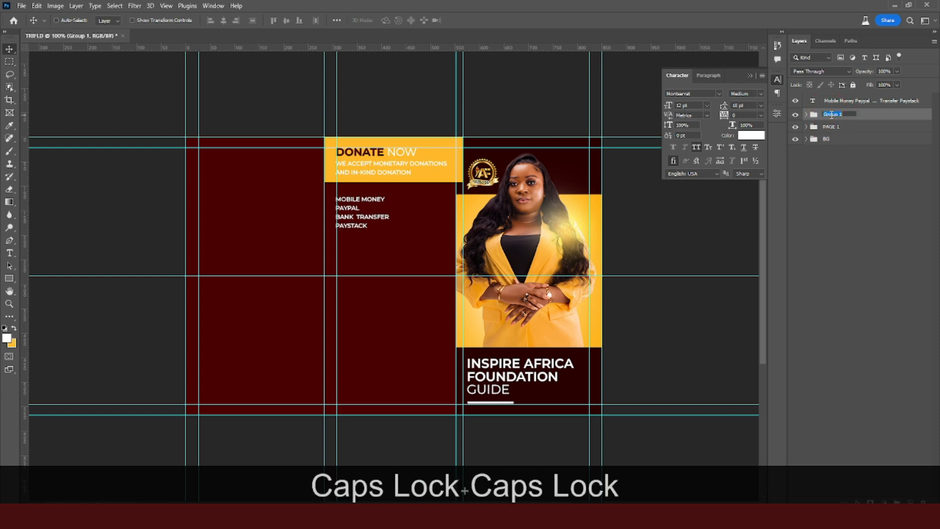
text(DONATE)
key(Return)
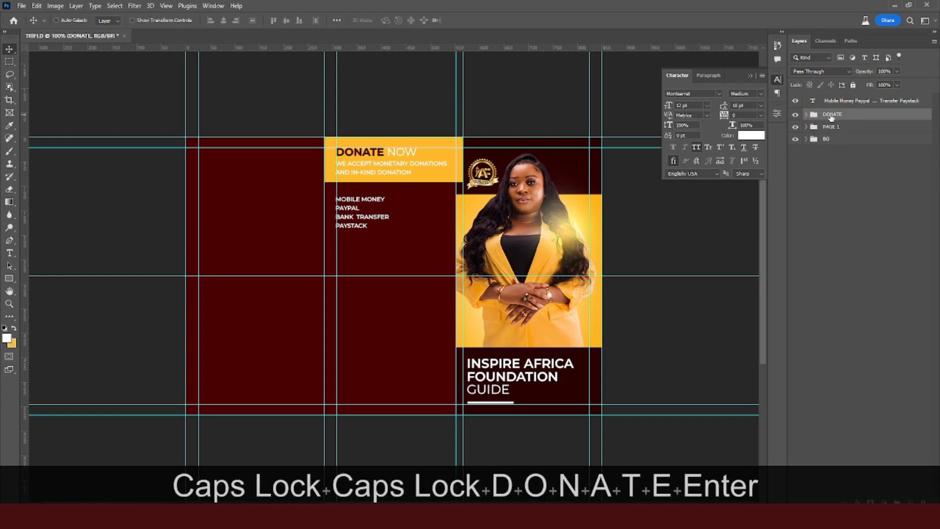
Set the payment methods text to Montserrat Bold with a font size of 14 pt.
click(835, 100)
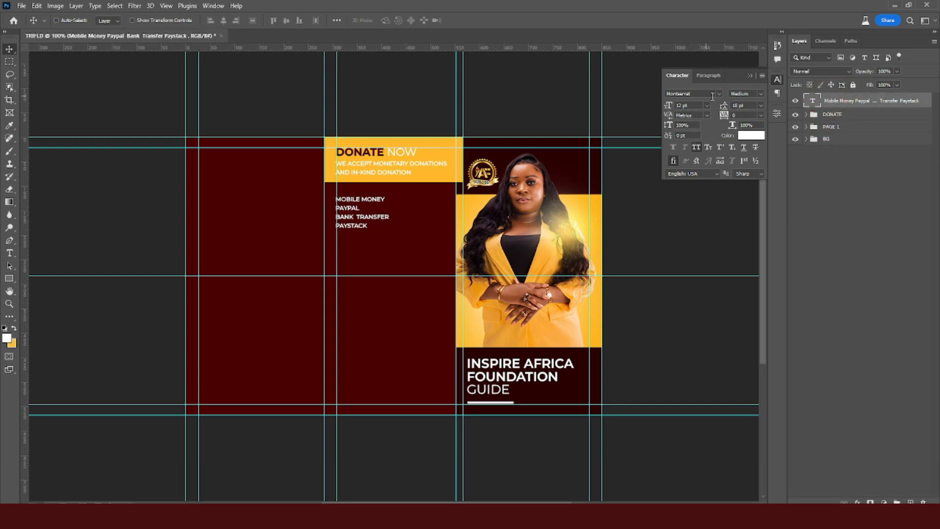
click(762, 101)
click(748, 148)
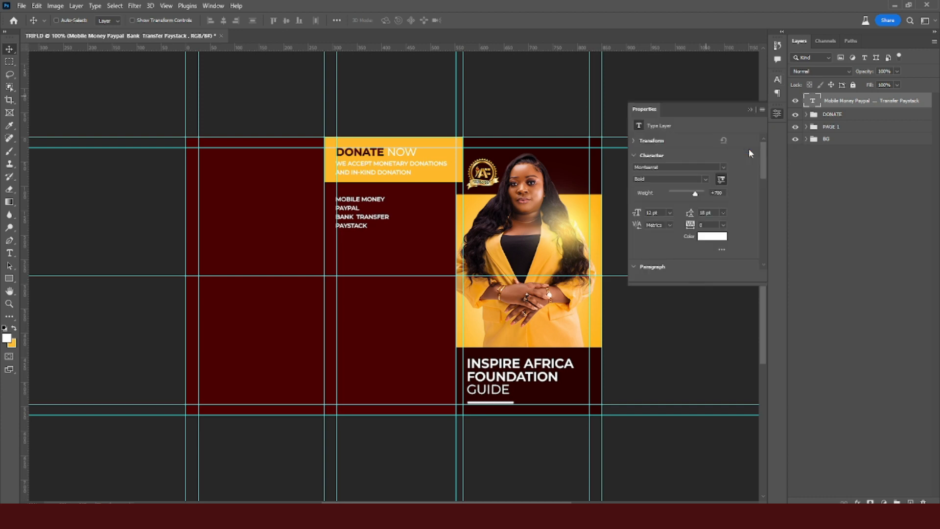
click(778, 80)
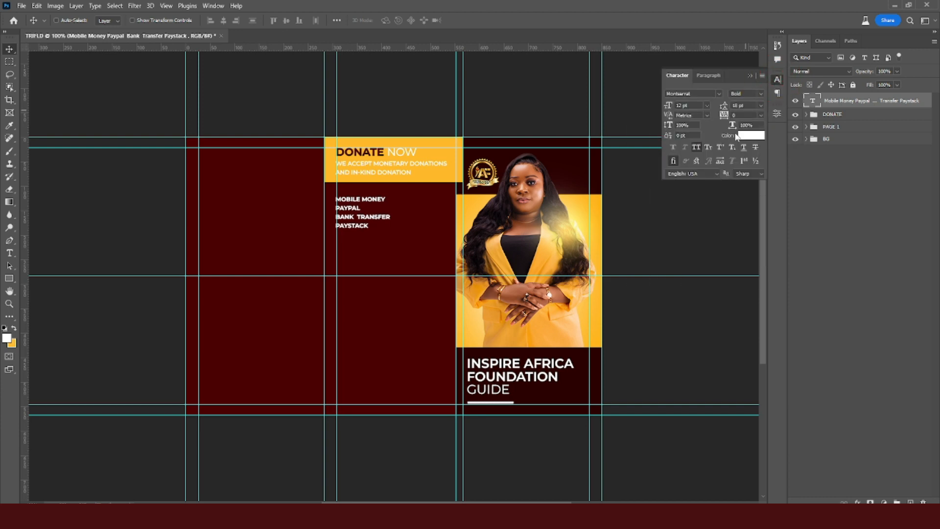
text(14)
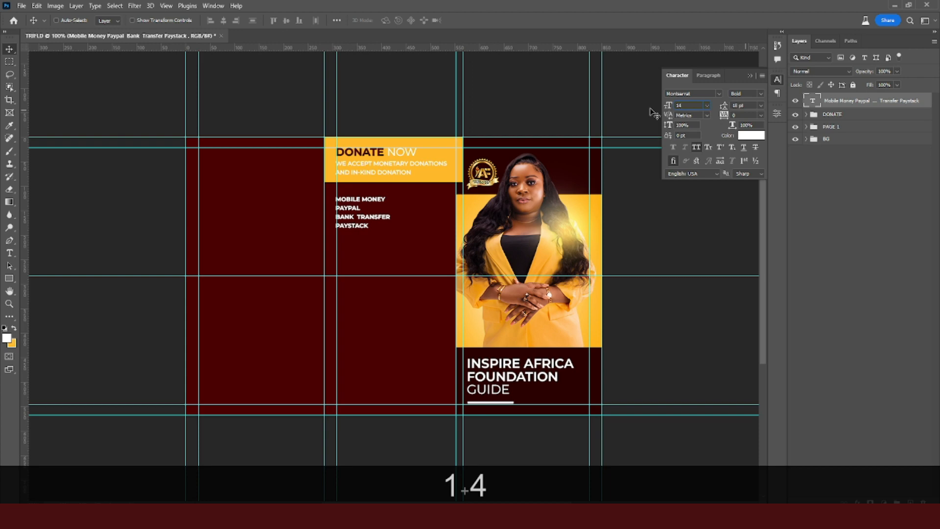
key(Return)
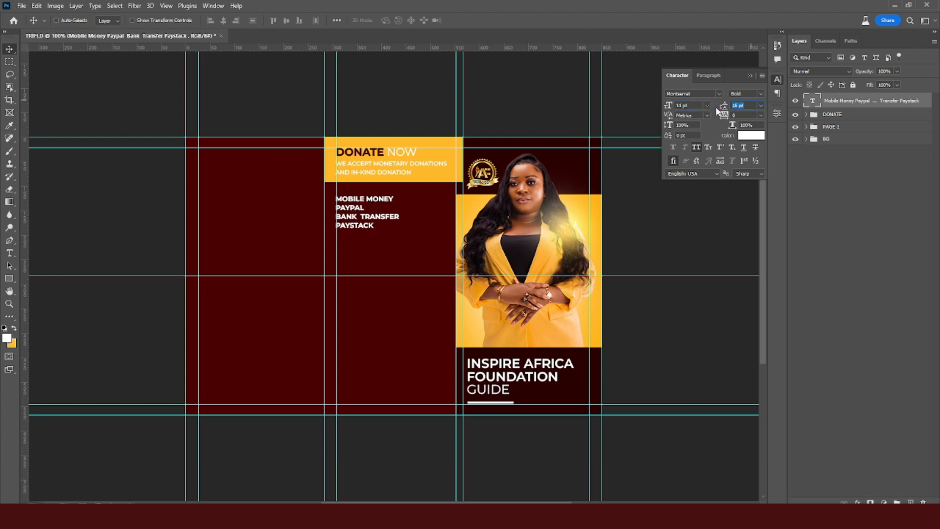
Set the payment methods text's leading to 24 pt and turn off its All Caps style.
text(20)
key(Return)
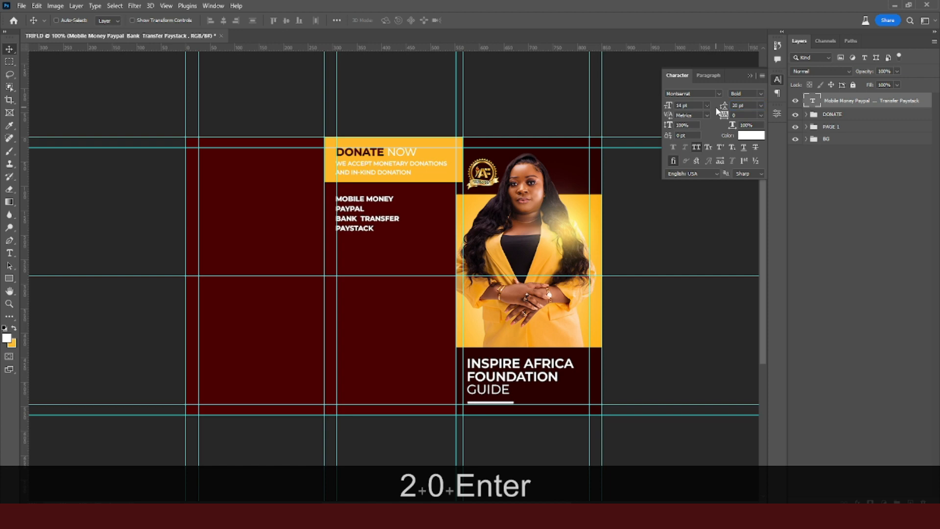
click(687, 105)
click(745, 105)
text(24)
key(Return)
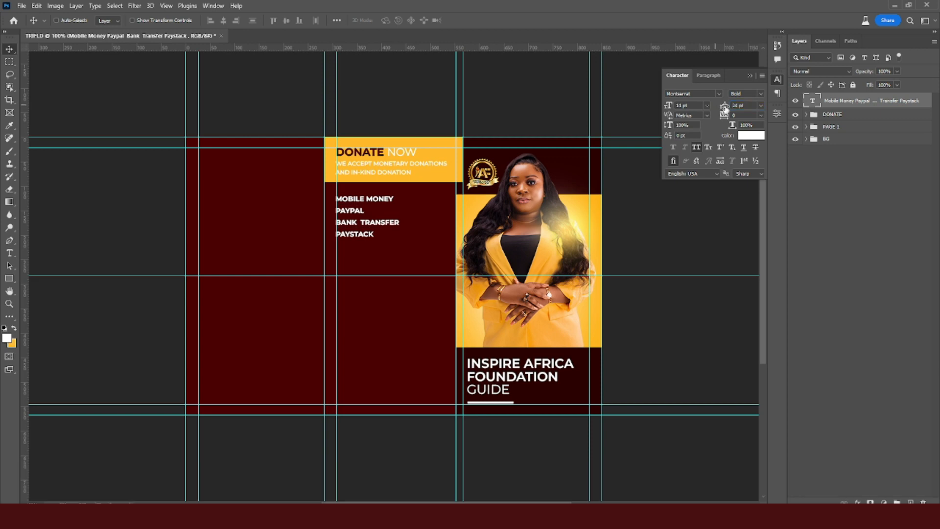
click(849, 101)
click(697, 147)
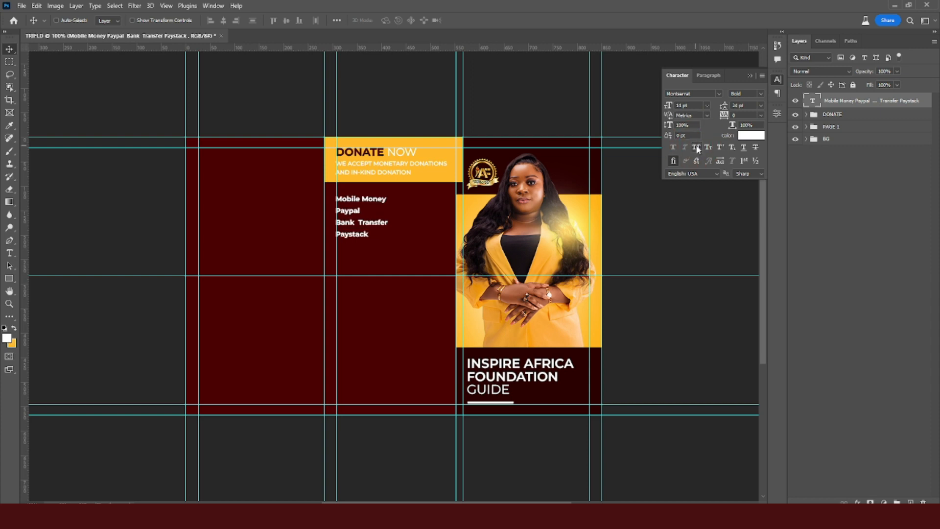
Nudge the payment methods list up so it sits closer beneath the yellow DONATE NOW banner.
key(v)
key(Up)
key(Up)
key(Up)
key(Up)
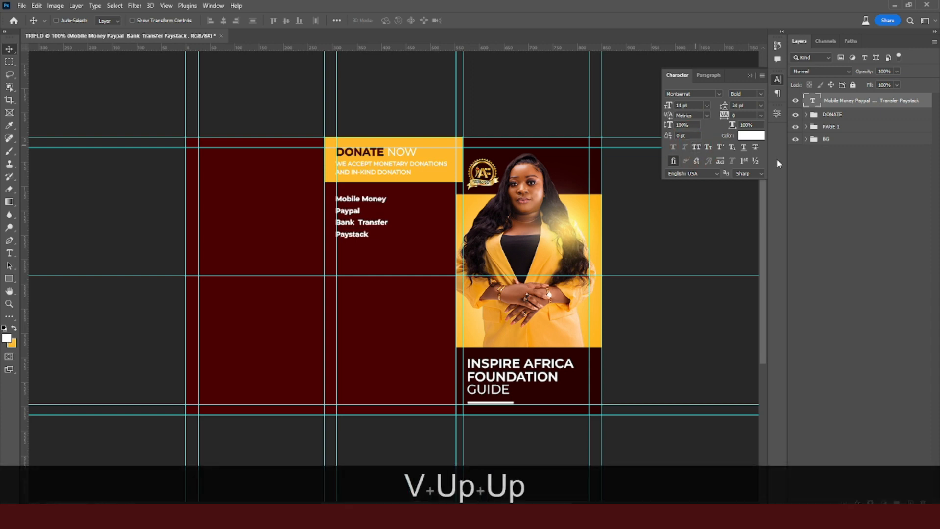
key(v)
key(Up)
key(Up)
key(Up)
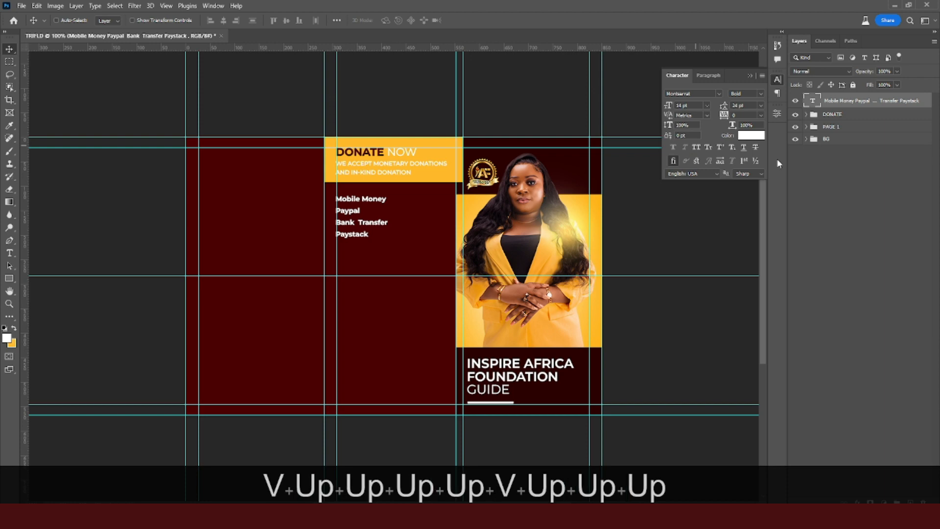
click(749, 76)
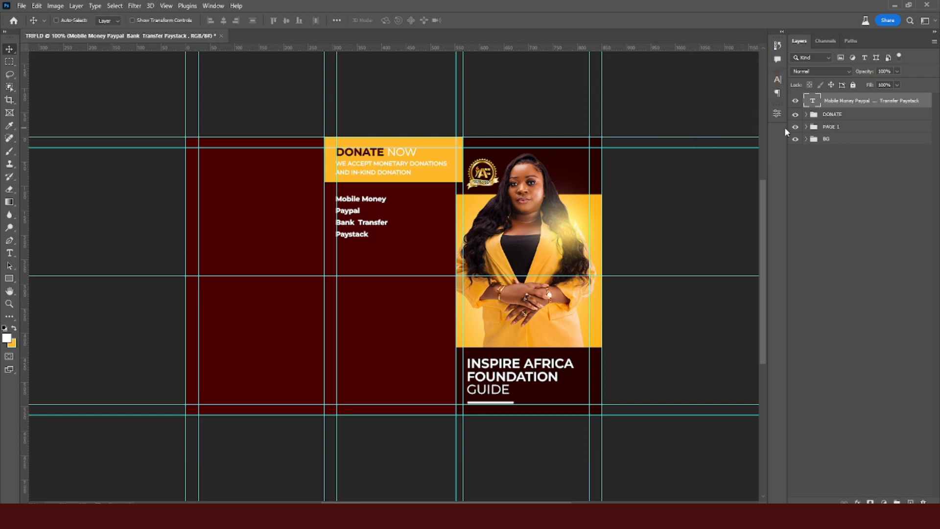
key(v)
key(Up)
key(Up)
key(Up)
key(Up)
key(Up)
key(Up)
key(Up)
key(Up)
key(Up)
key(Up)
key(Up)
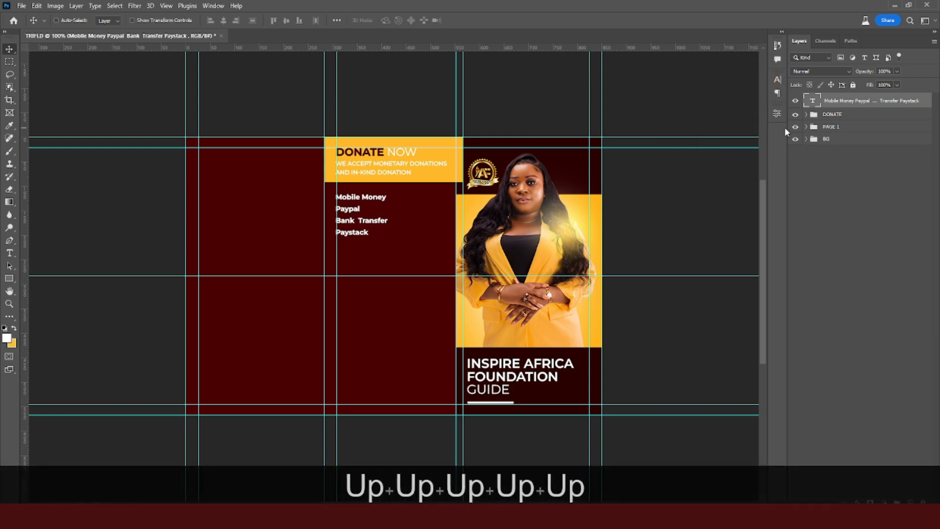
key(Up)
key(Up)
key(Up)
key(Up)
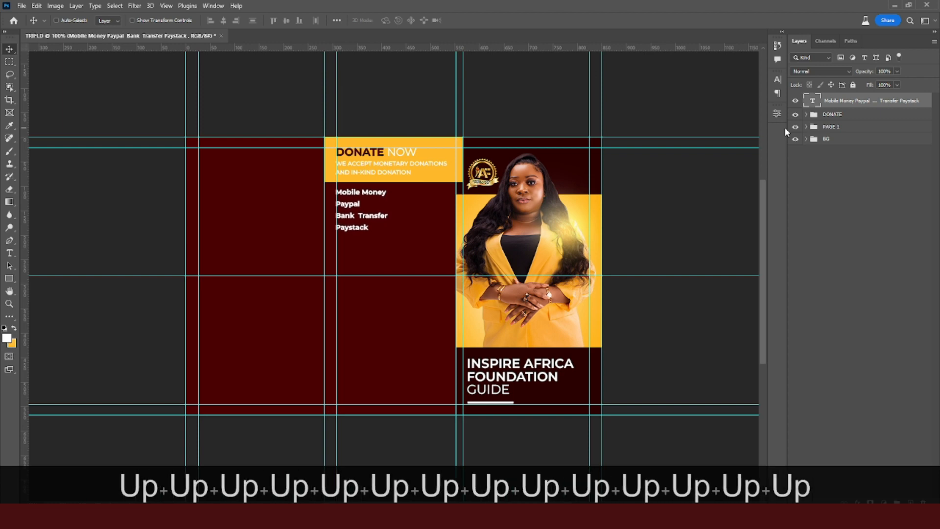
Duplicate the DONATE group, placing the copy directly below the payment methods list and above all other layers in the stack.
click(834, 114)
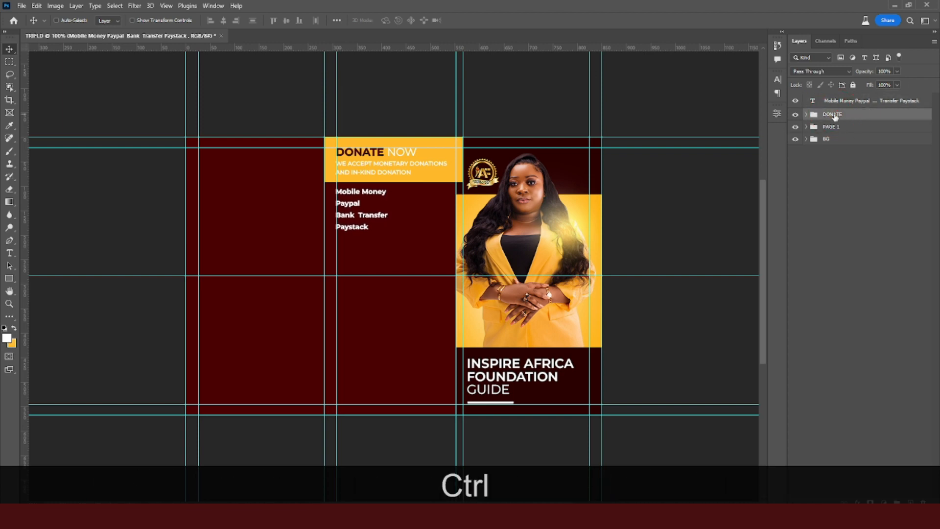
key(ctrl+j)
key(v)
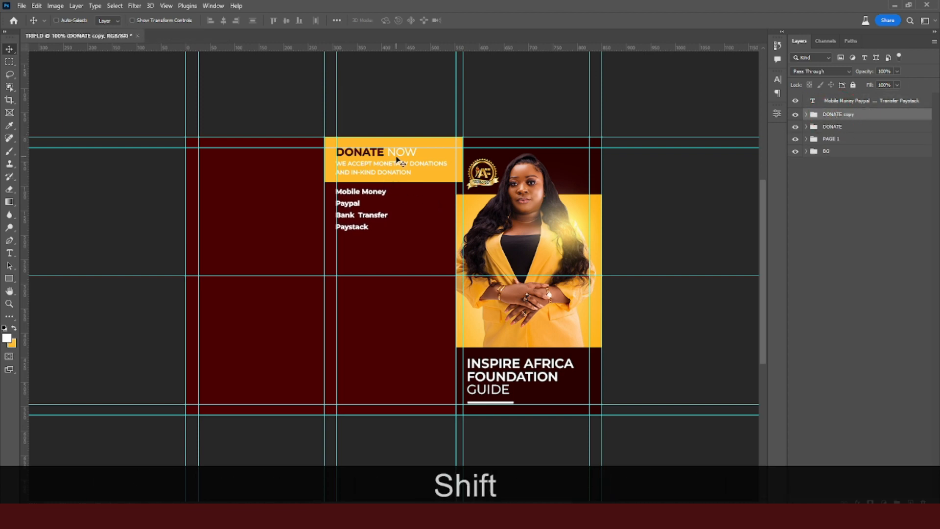
drag(395, 173, 384, 287)
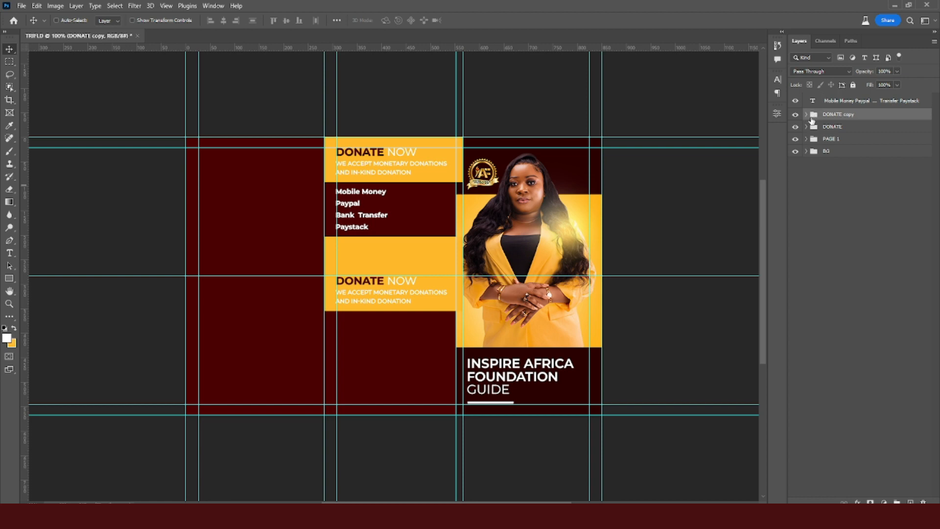
click(806, 115)
drag(832, 115, 836, 92)
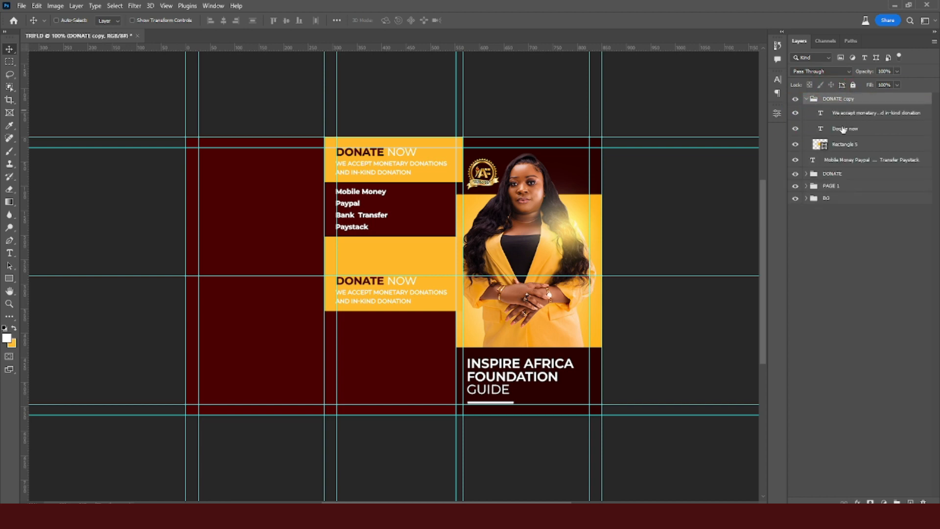
Move the heading and subtext of the copied DONATE group up near the upper edge of its yellow rectangle.
click(842, 129)
ctrl+click(844, 118)
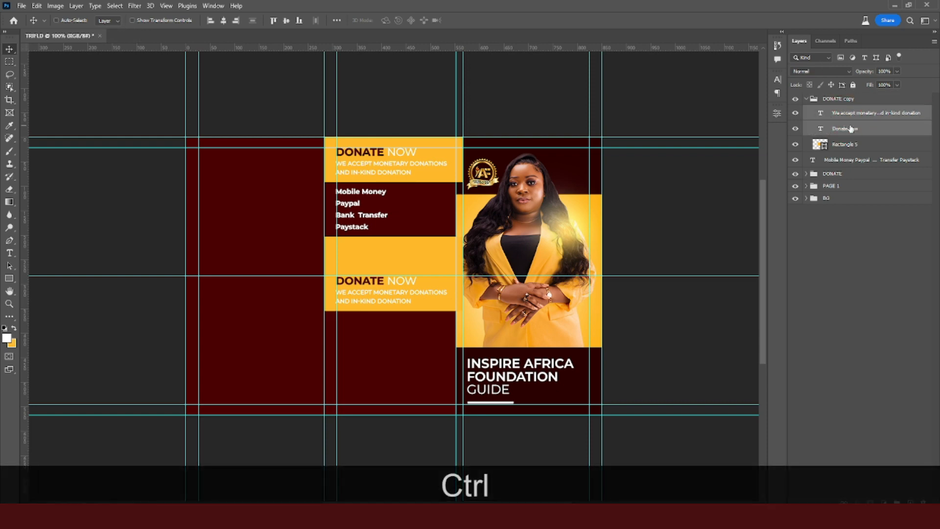
key(ctrl+v)
key(shift+Up)
key(shift+Up)
key(shift+Up)
key(shift+Up)
key(shift+Up)
key(shift+Up)
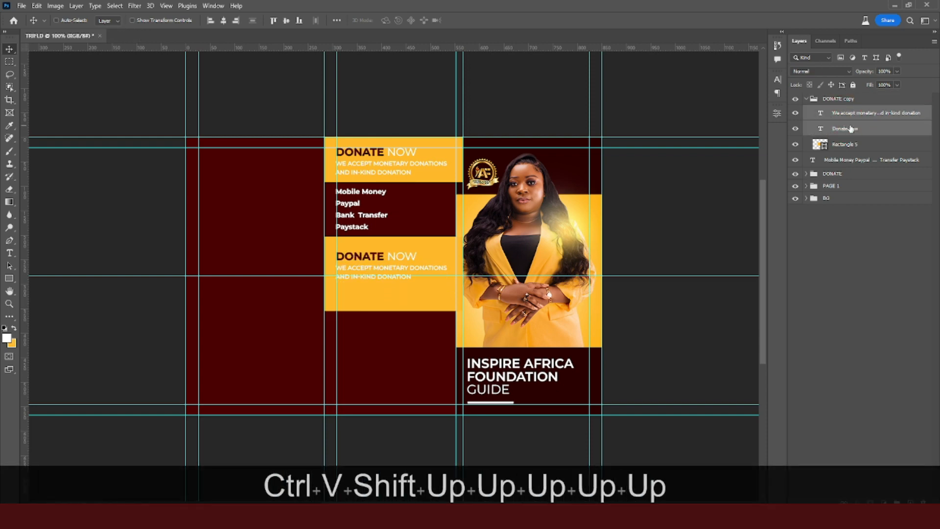
key(shift+Up)
key(shift+Up)
key(shift+Up)
key(shift+Up)
key(shift+Up)
key(shift+Up)
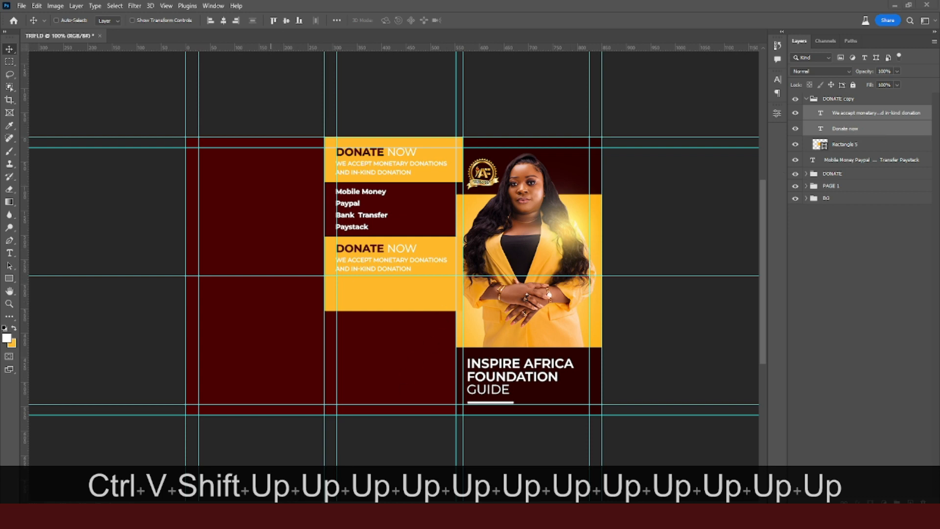
Replace the heading in the copied DONATE group with "CONTACT US" copied from the Notepad file.
click(274, 514)
drag(220, 206, 153, 203)
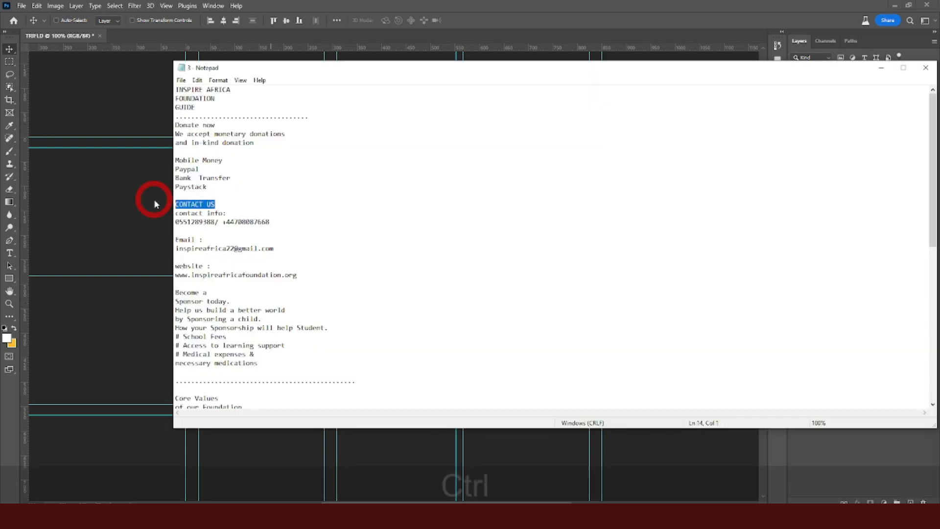
key(ctrl+c)
click(416, 4)
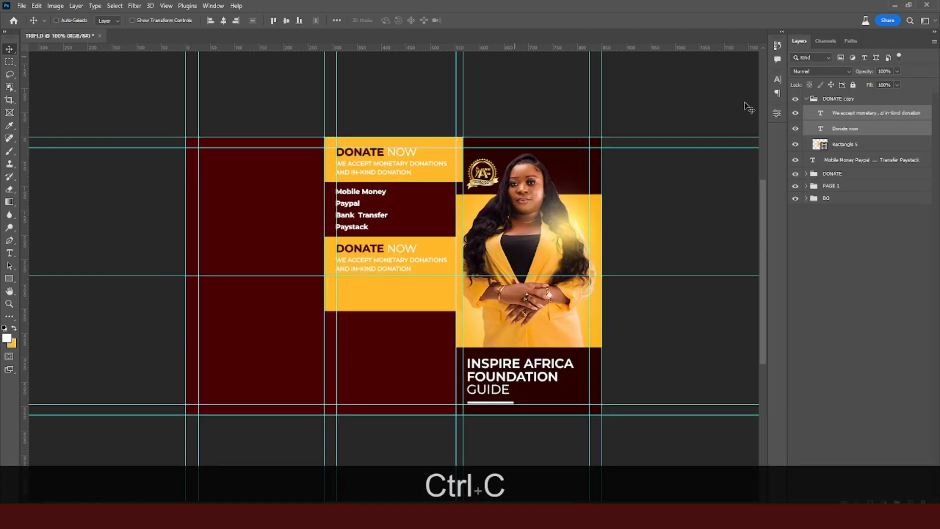
double_click(819, 129)
key(ctrl+v)
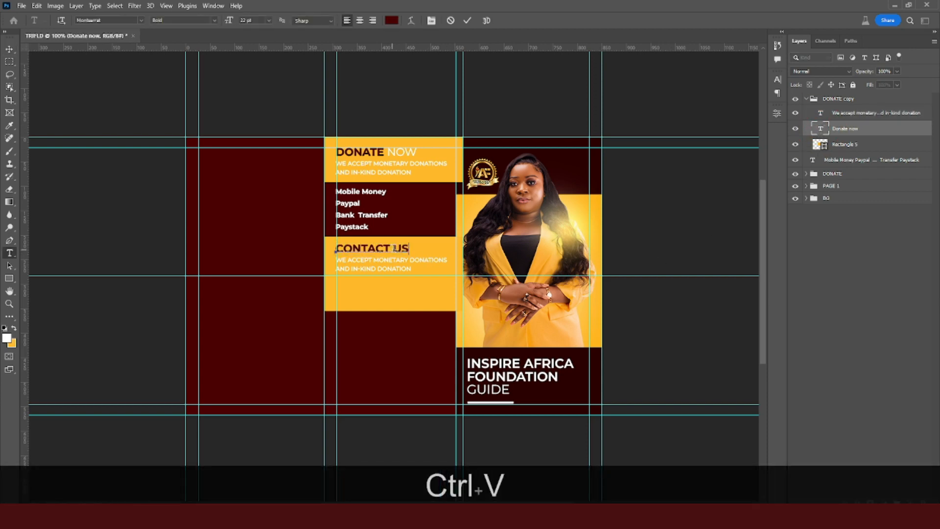
Recolor the word "US" in the CONTACT US heading white.
double_click(401, 248)
click(776, 83)
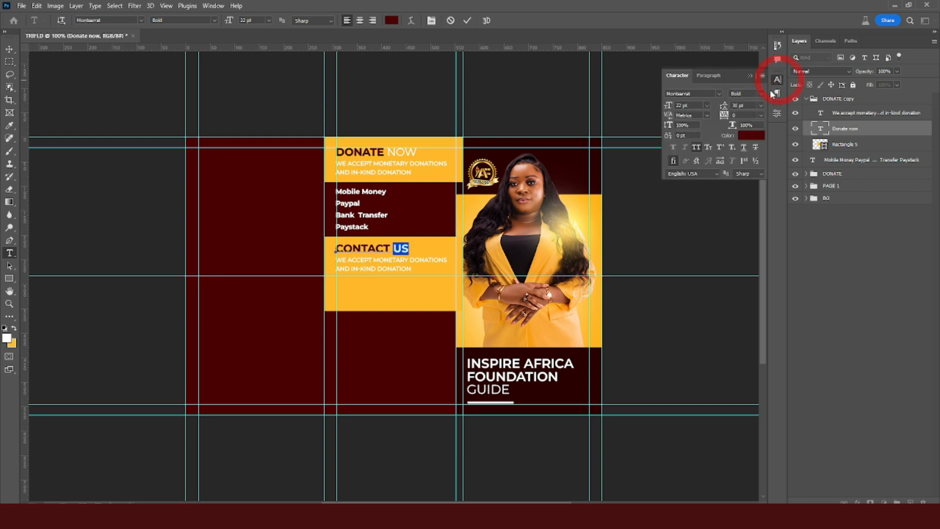
click(746, 134)
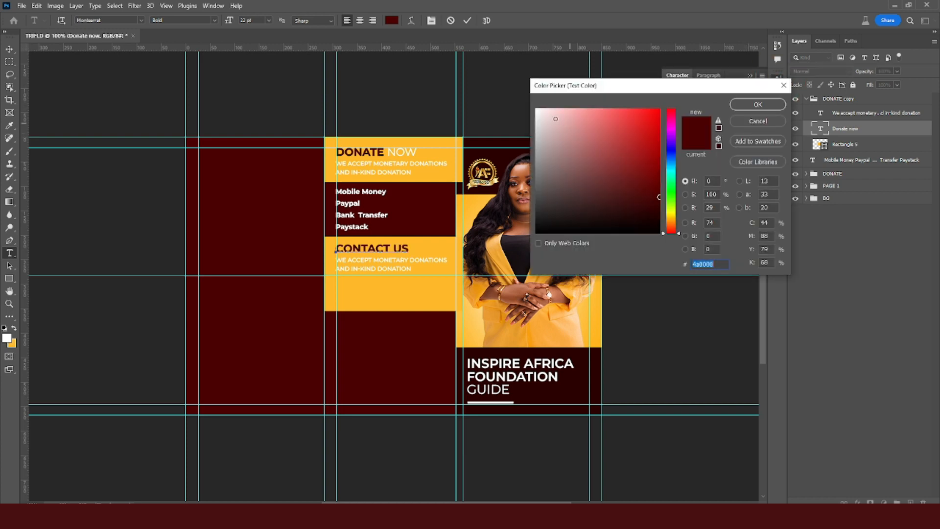
drag(557, 120, 532, 106)
click(749, 107)
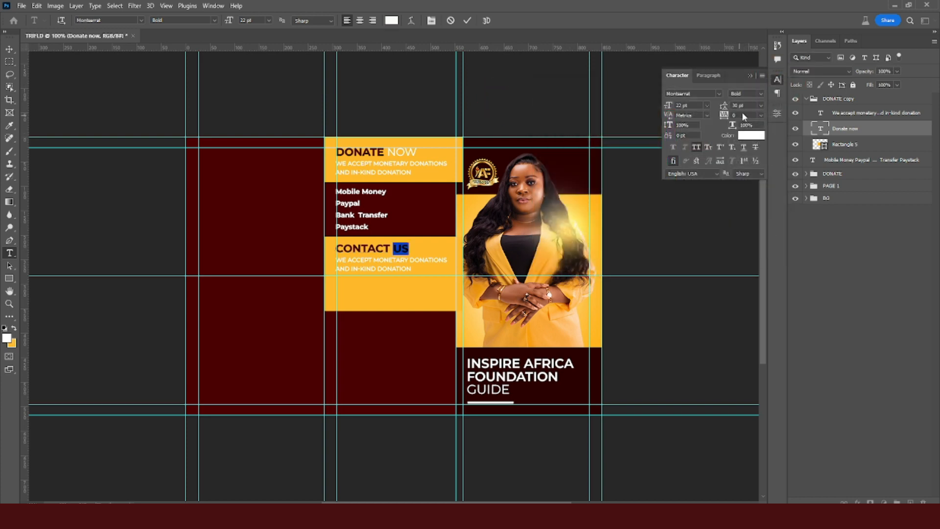
Give the word "US" a light Montserrat weight matching "NOW" in the DONATE NOW heading.
click(760, 94)
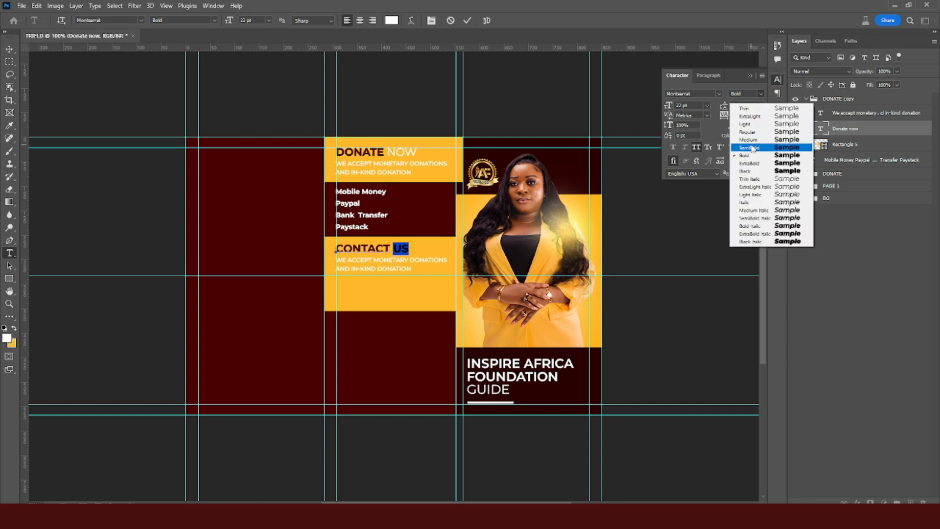
click(749, 140)
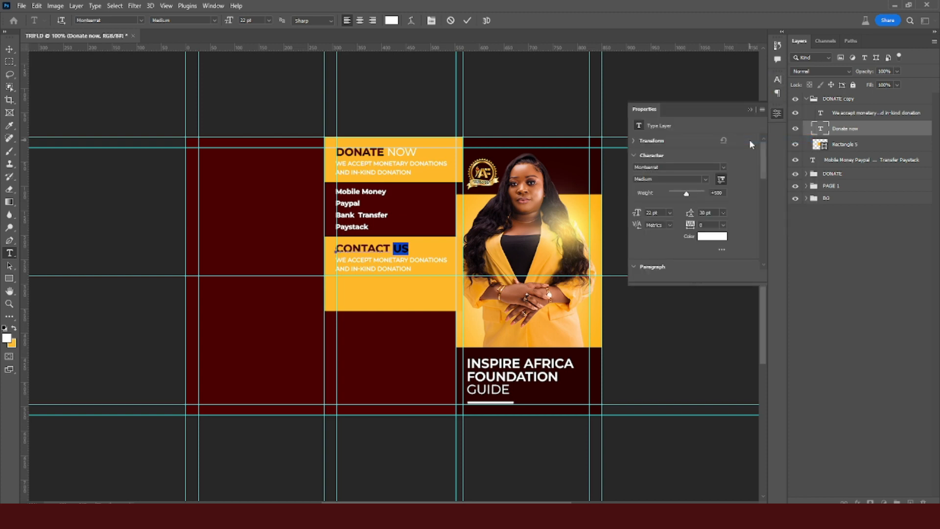
click(704, 179)
click(653, 211)
click(854, 131)
key(v)
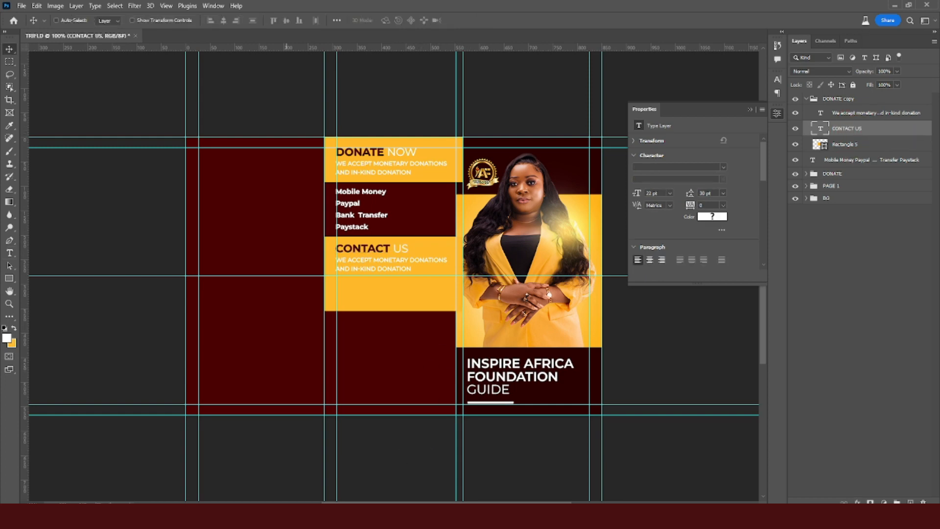
Replace the subtext under CONTACT US with the "contact info:" line and phone numbers copied from the Notepad file.
key(alt+Tab)
drag(269, 223, 175, 213)
key(ctrl+c)
click(473, 35)
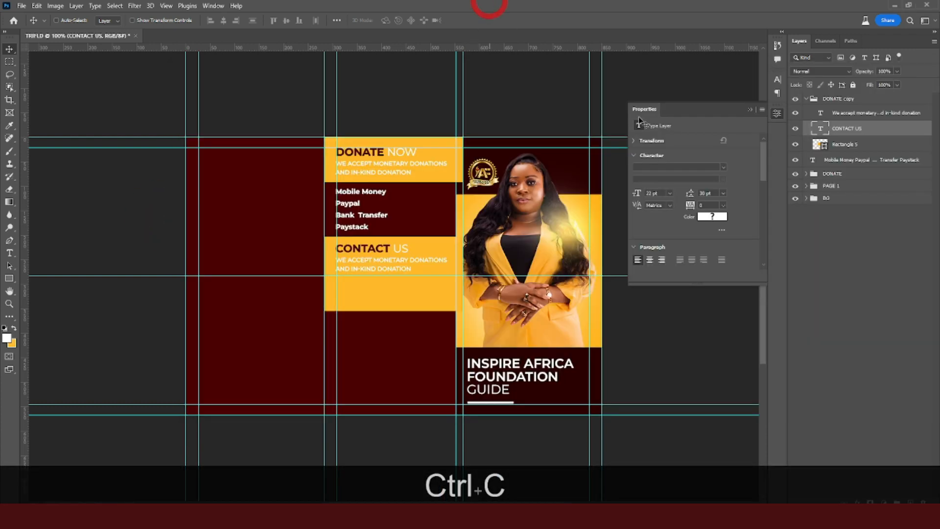
click(821, 113)
double_click(357, 273)
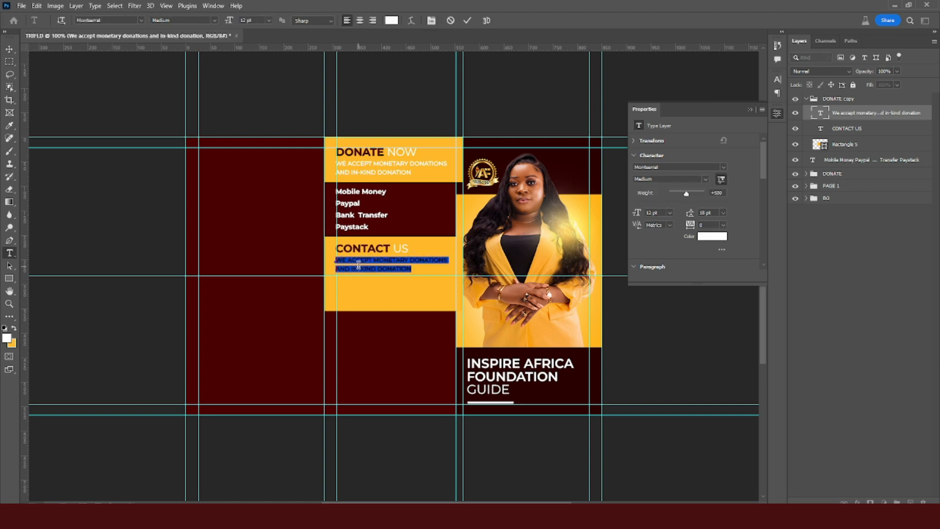
right_click(356, 263)
click(395, 312)
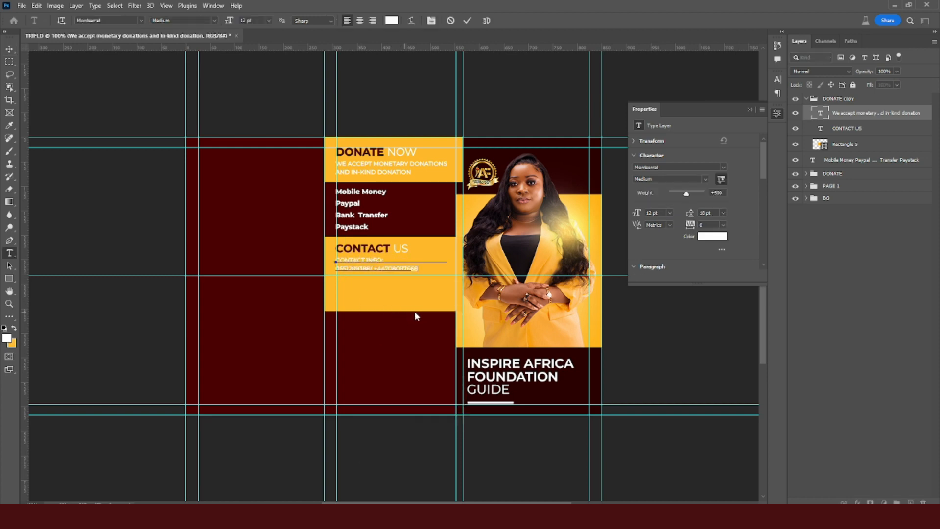
key(ctrl+Return)
key(v)
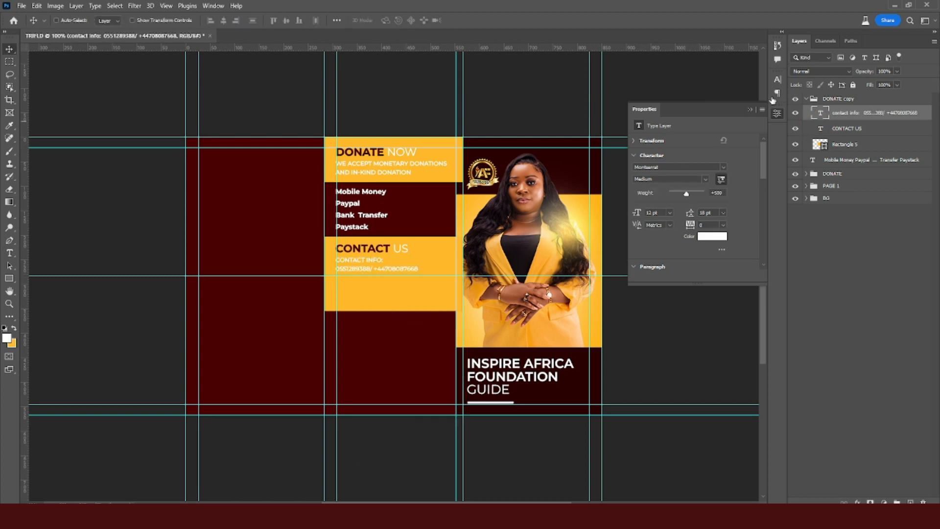
Set the leading of the contact info text to 13 pt and nudge it up slightly beneath the CONTACT US heading.
click(777, 80)
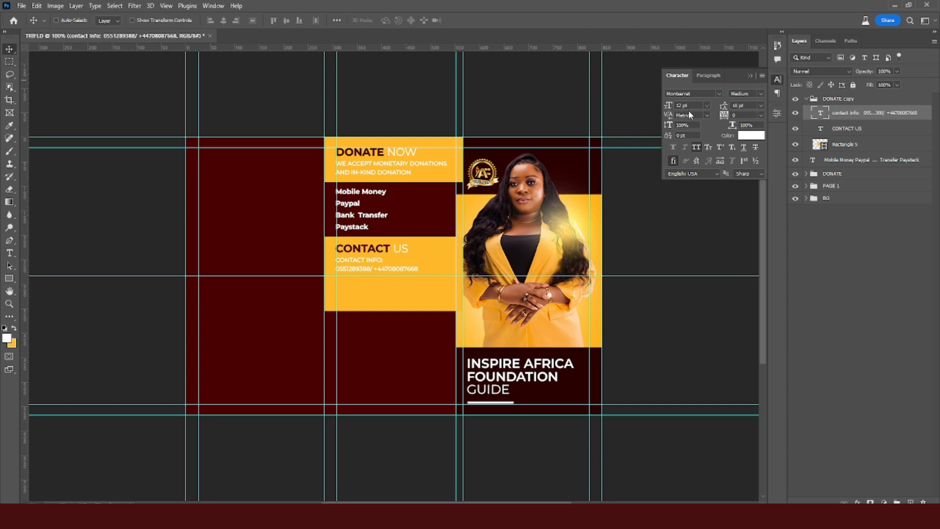
click(747, 106)
text(13)
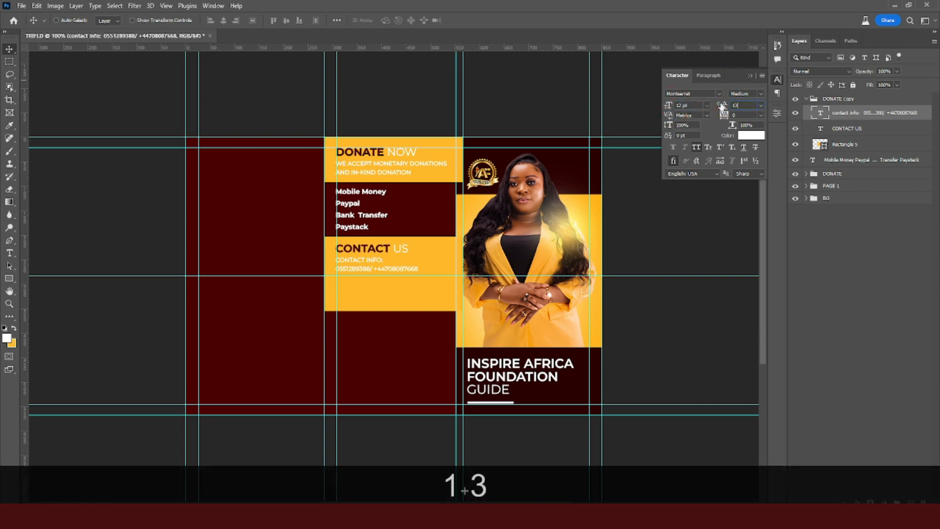
key(Return)
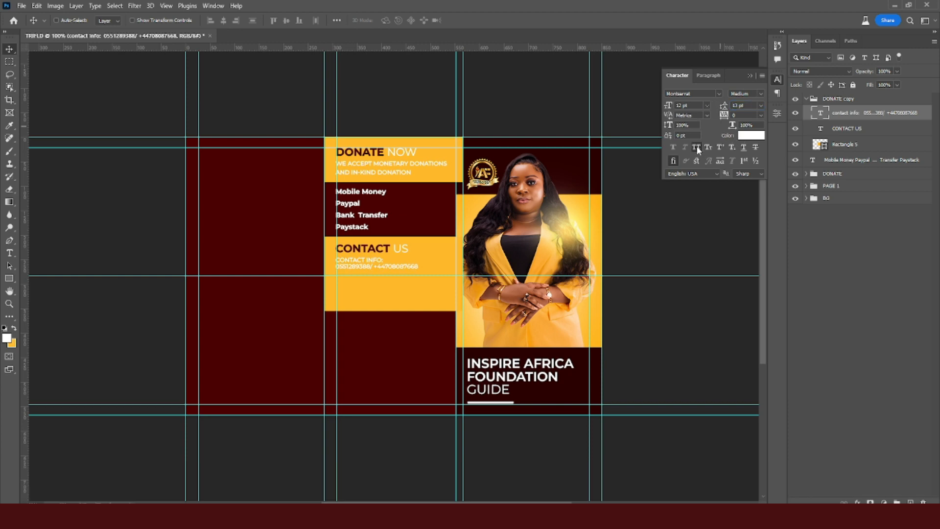
click(846, 115)
key(v)
key(Up)
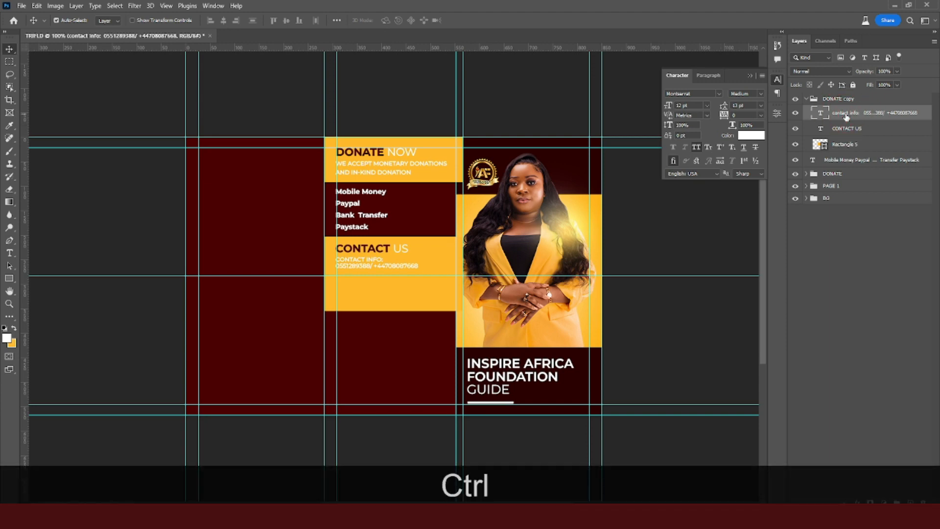
Duplicate the contact info text and position the copy just below the original inside the yellow rectangle.
key(ctrl+j)
key(v)
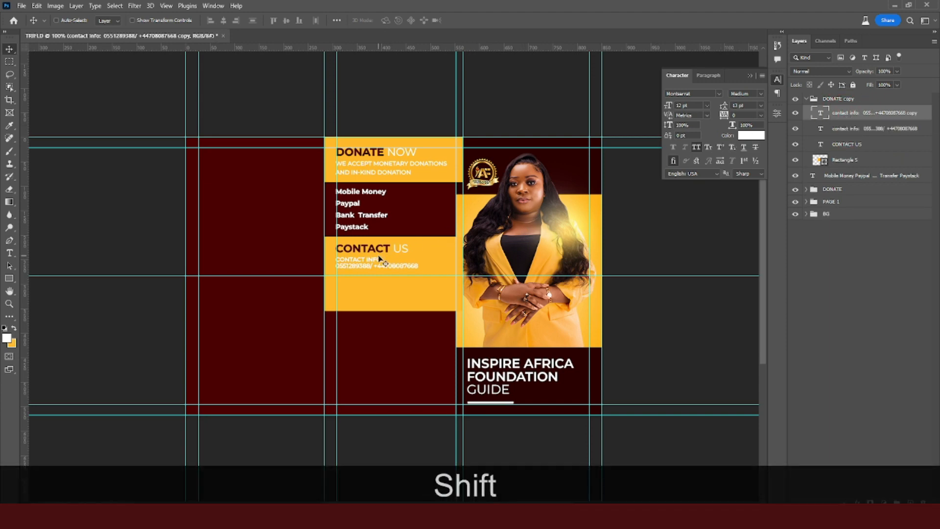
drag(381, 258, 384, 278)
key(Up)
key(Up)
key(Up)
key(Up)
key(Up)
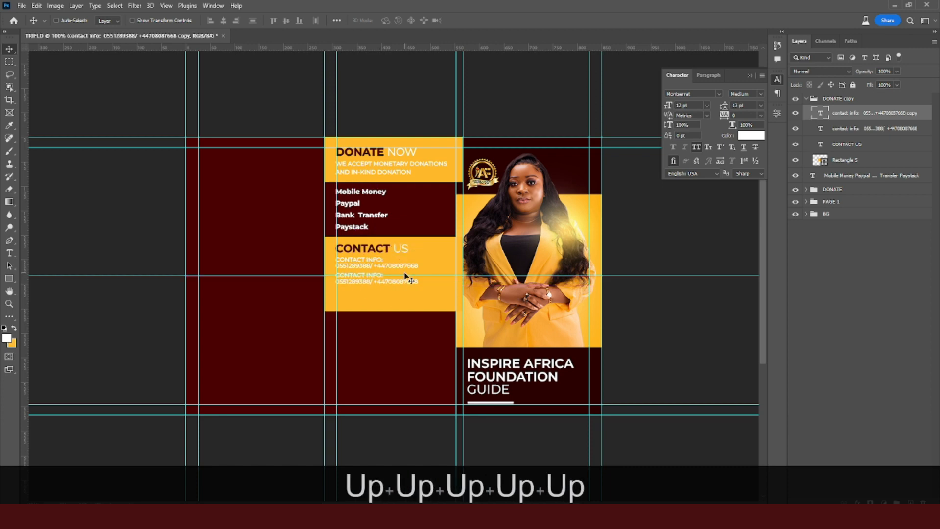
Replace the duplicated contact info text with the "Email :" line and e-mail address copied from the Notepad file.
click(291, 517)
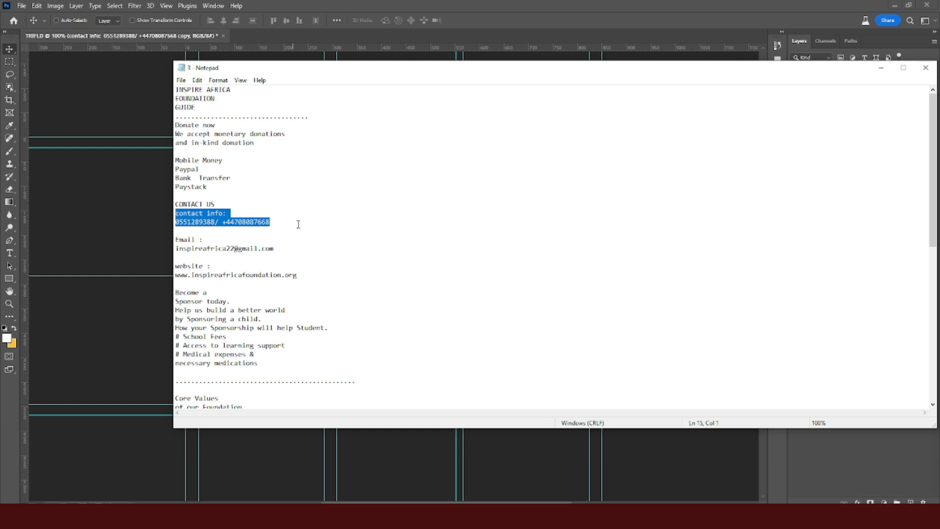
drag(284, 250, 167, 240)
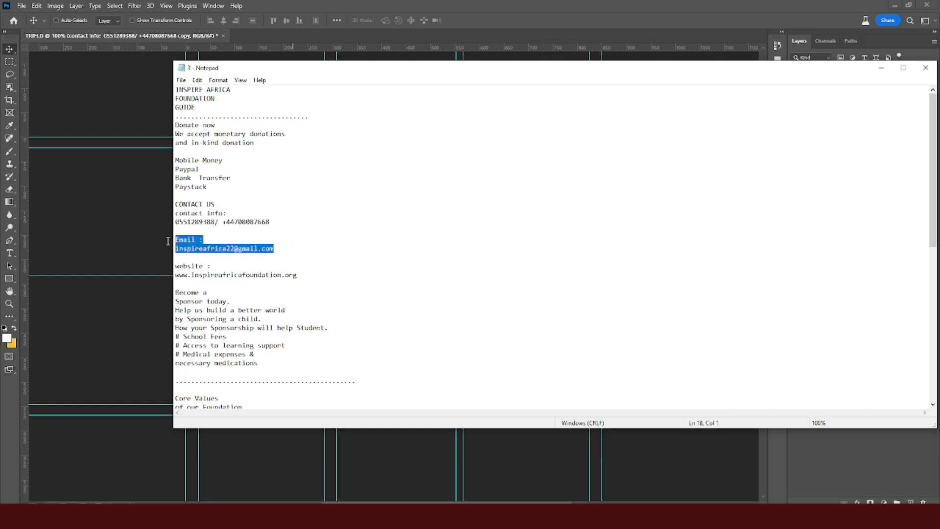
key(ctrl+c)
click(448, 4)
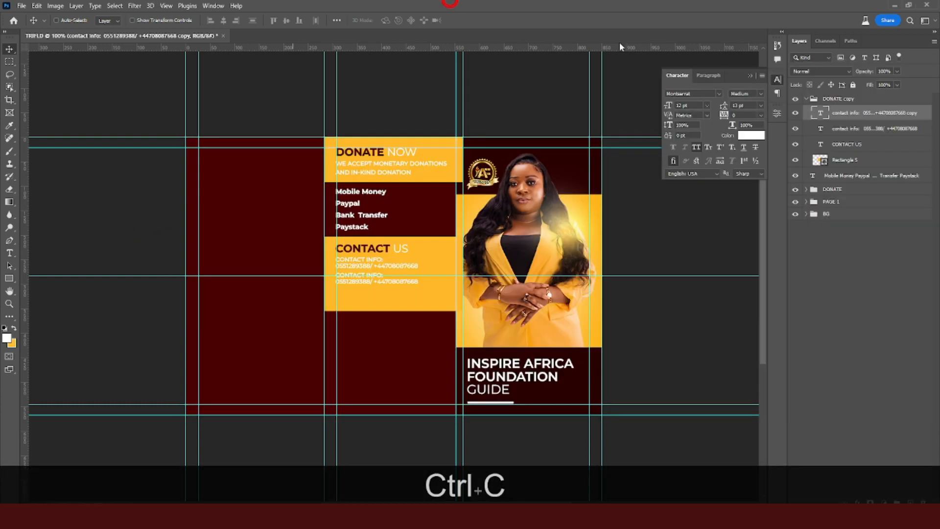
double_click(822, 120)
right_click(375, 282)
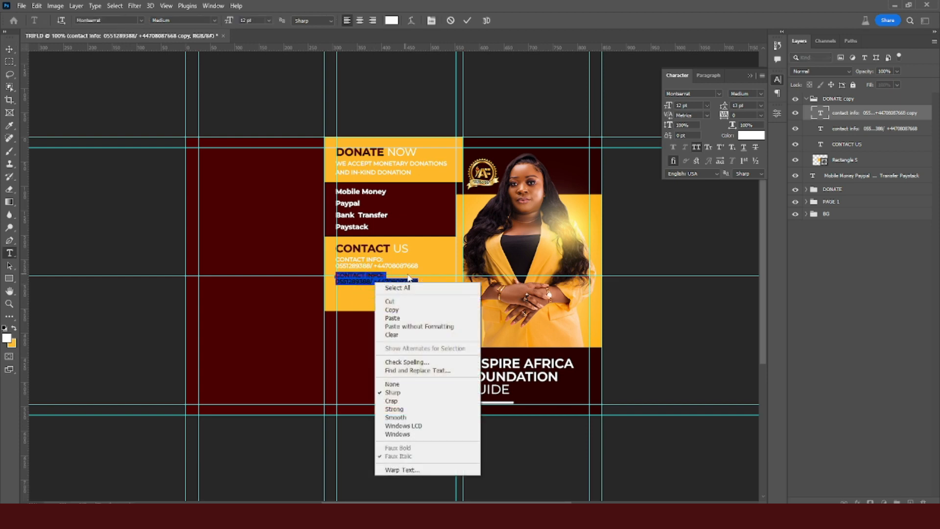
click(410, 327)
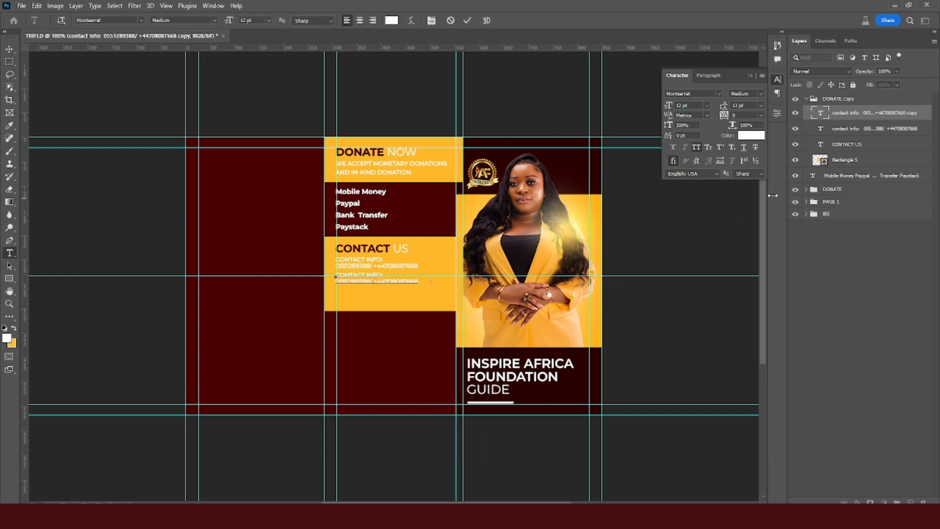
click(838, 117)
Duplicate the email text and place the copy directly below it with matching spacing.
key(ctrl+j)
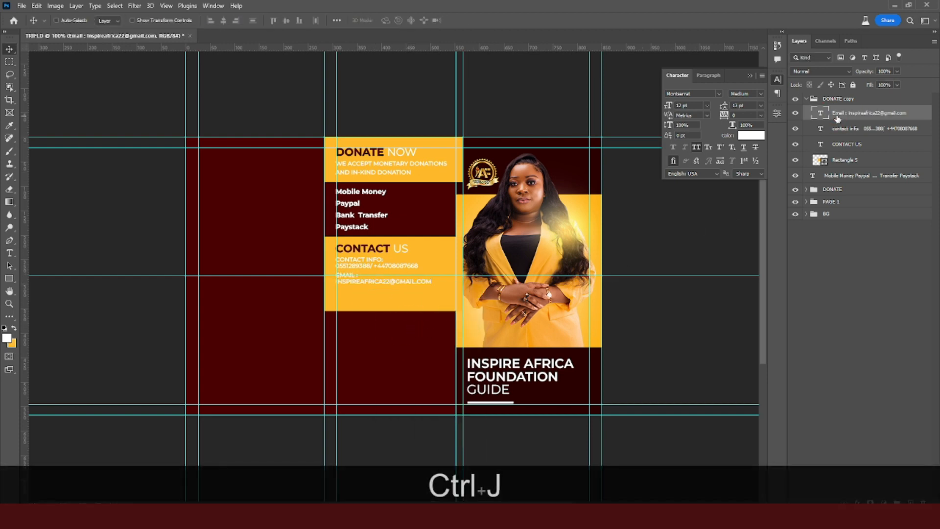
key(v)
drag(380, 289, 383, 299)
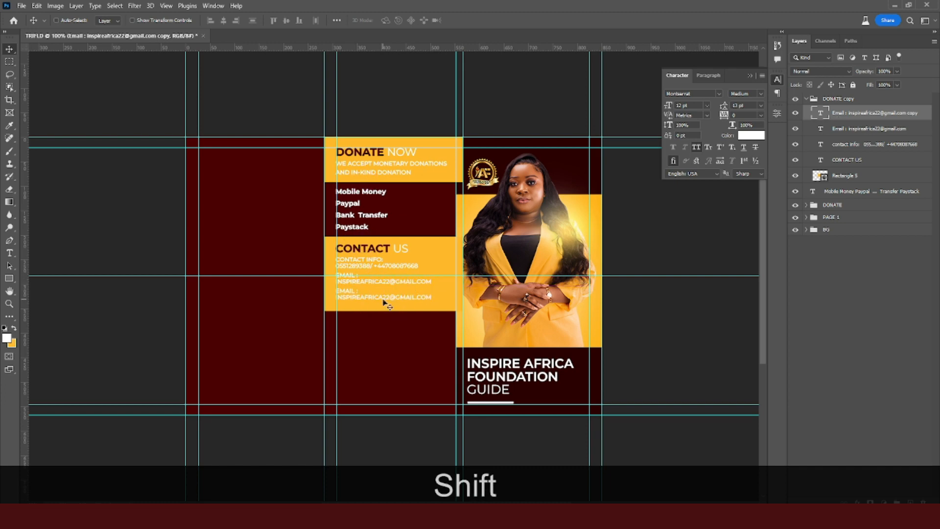
key(alt+Tab)
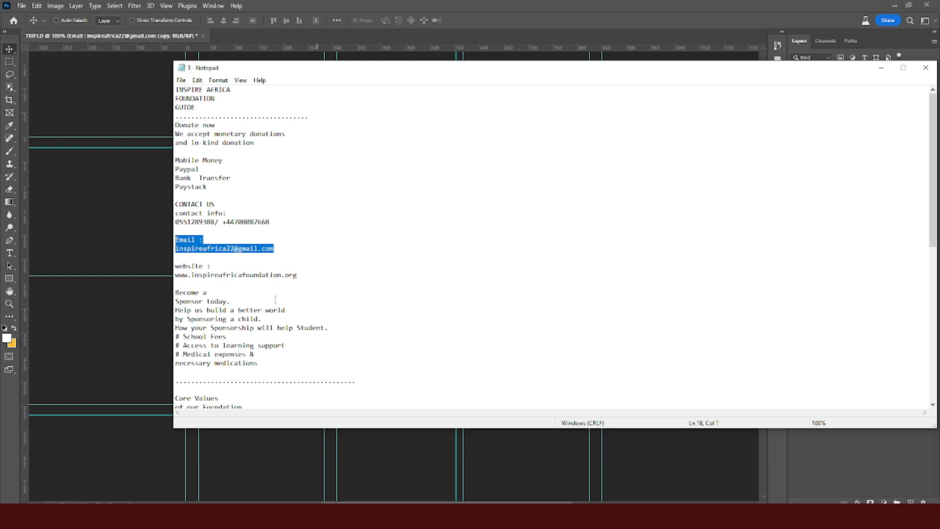
drag(299, 277, 171, 267)
key(ctrl+c)
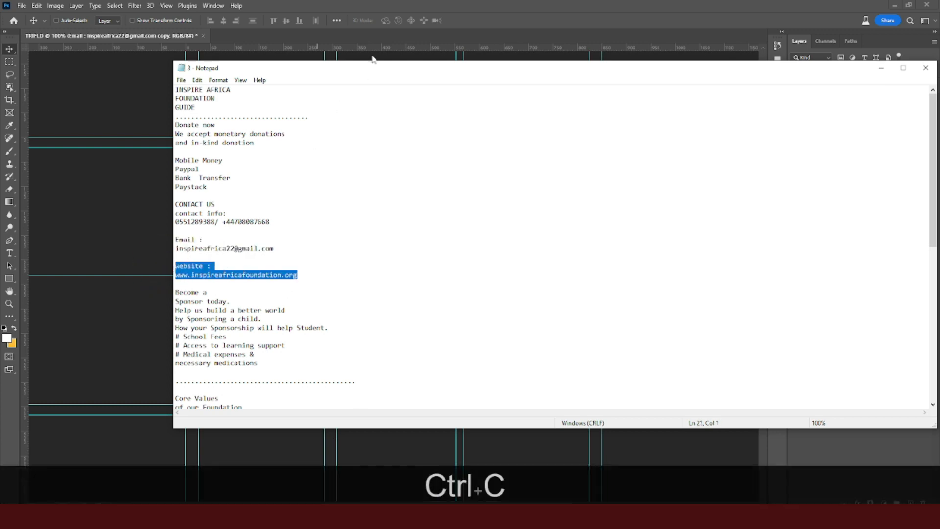
click(395, 5)
double_click(822, 116)
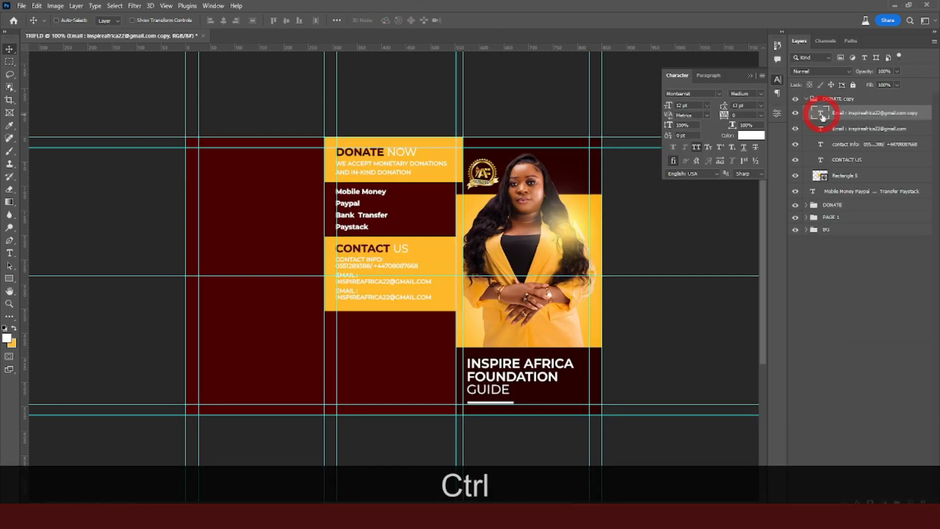
key(ctrl+v)
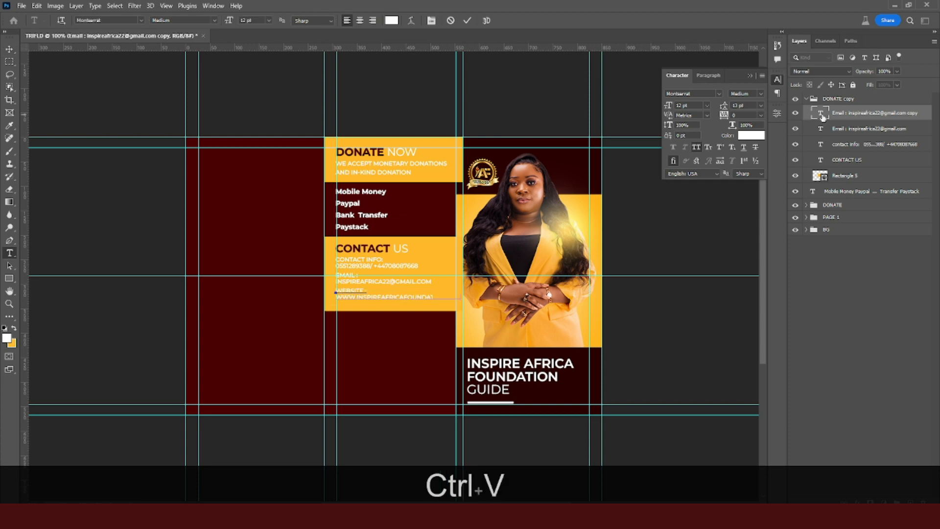
key(ctrl+Return)
key(v)
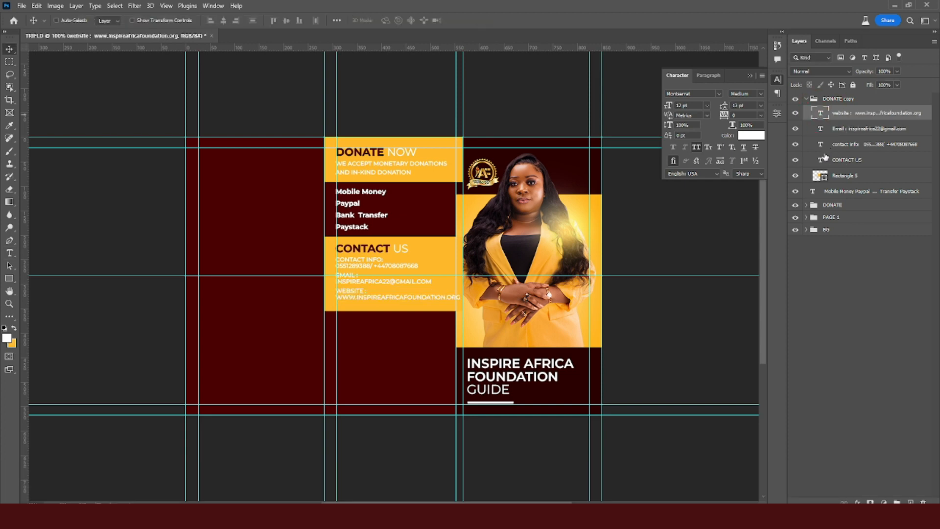
Shorten the yellow rectangle behind the contact details by raising its lower edge slightly closer to the website line.
click(839, 175)
key(ctrl+t)
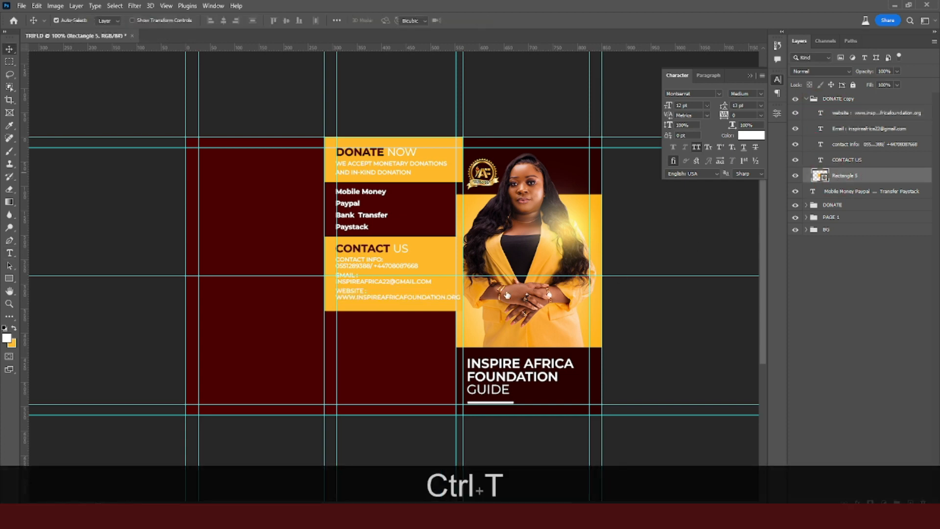
key(shift)
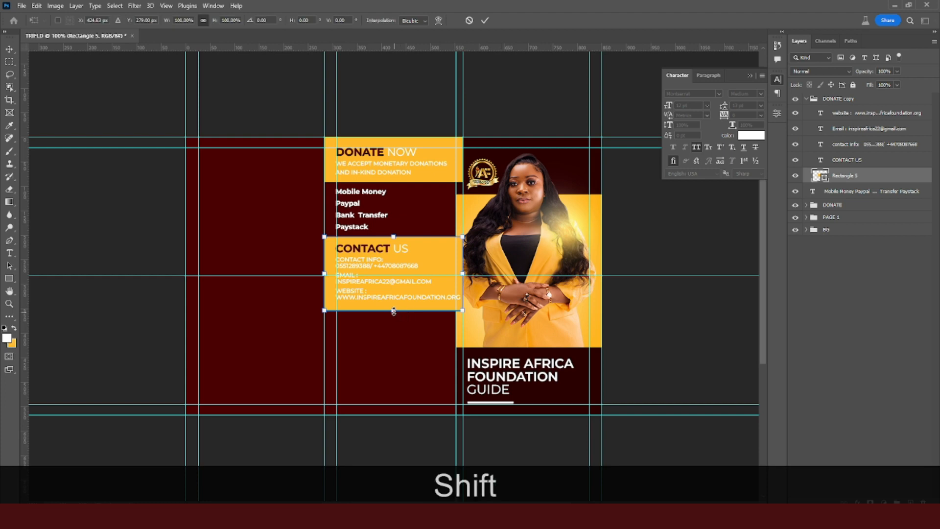
drag(394, 311, 392, 307)
key(shift+Return)
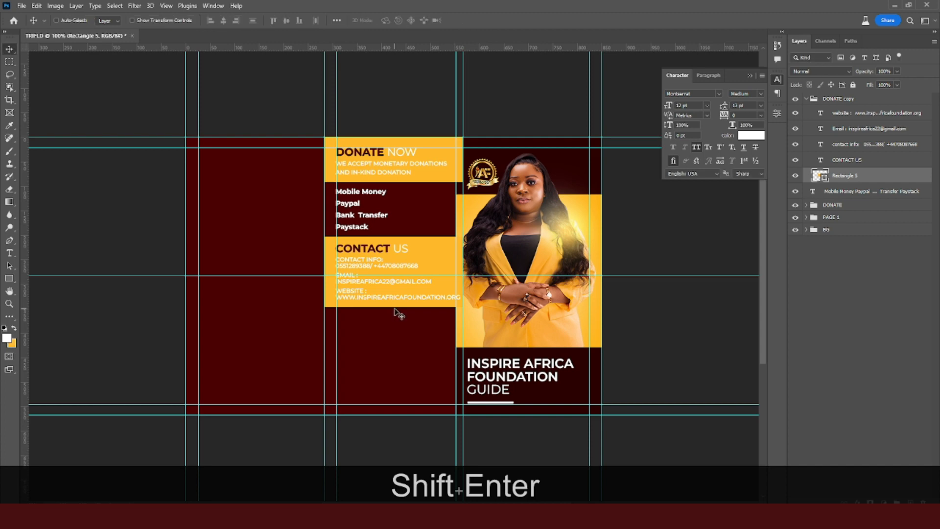
Distribute the website, email, contact info and CONTACT US text layers vertically, and collapse the DONATE copy group.
click(841, 113)
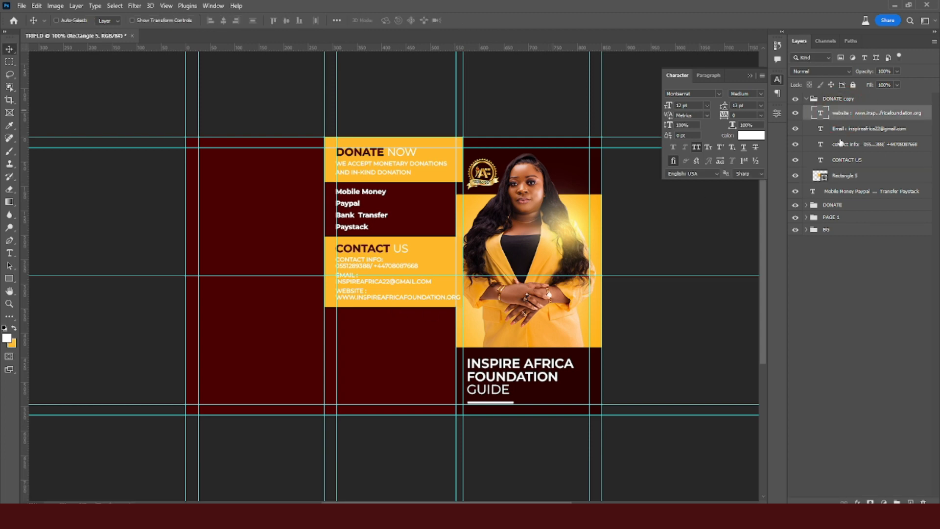
shift+click(837, 162)
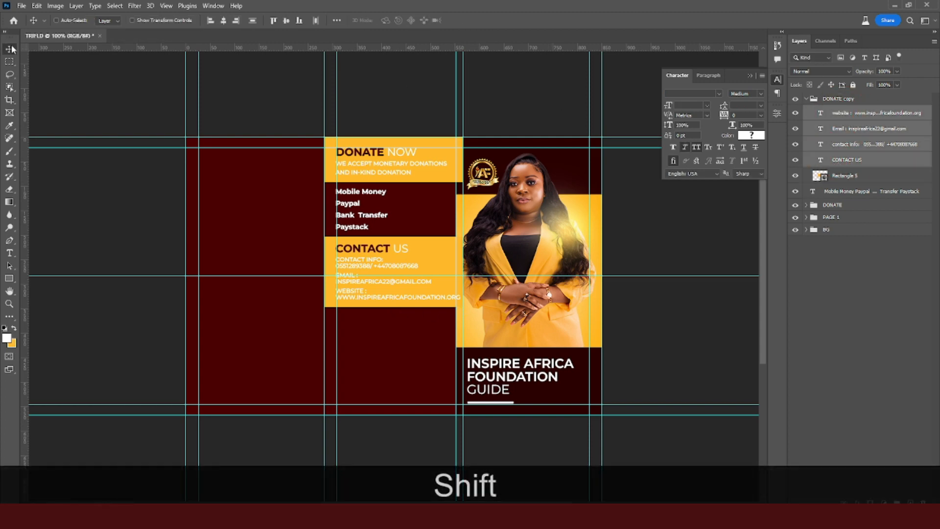
click(252, 22)
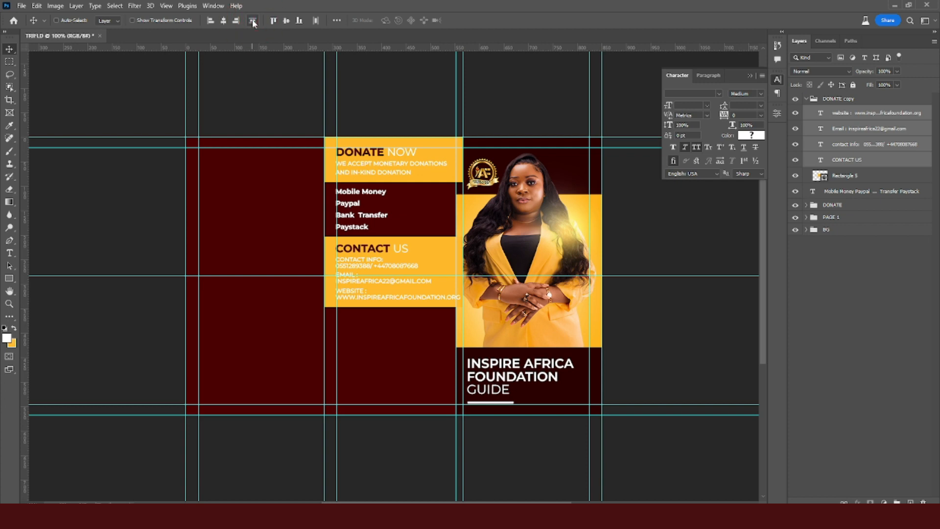
click(806, 99)
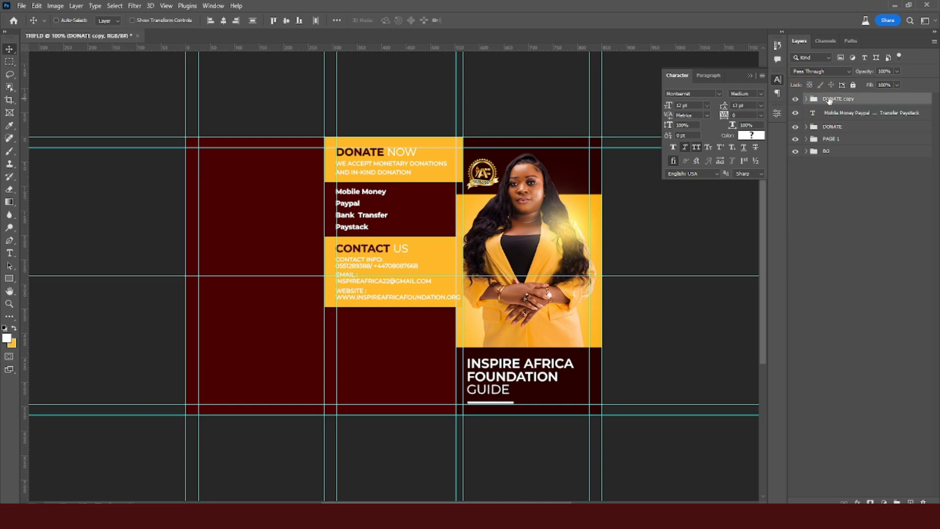
Rename the DONATE copy group as CONTACT.
double_click(837, 99)
key(Caps_Lock)
key(Caps_Lock)
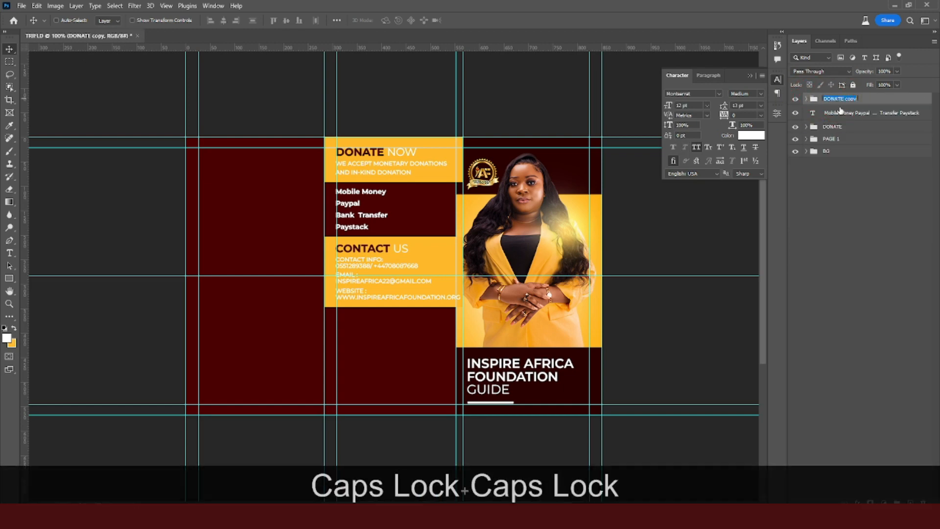
text(CONTACT)
key(Return)
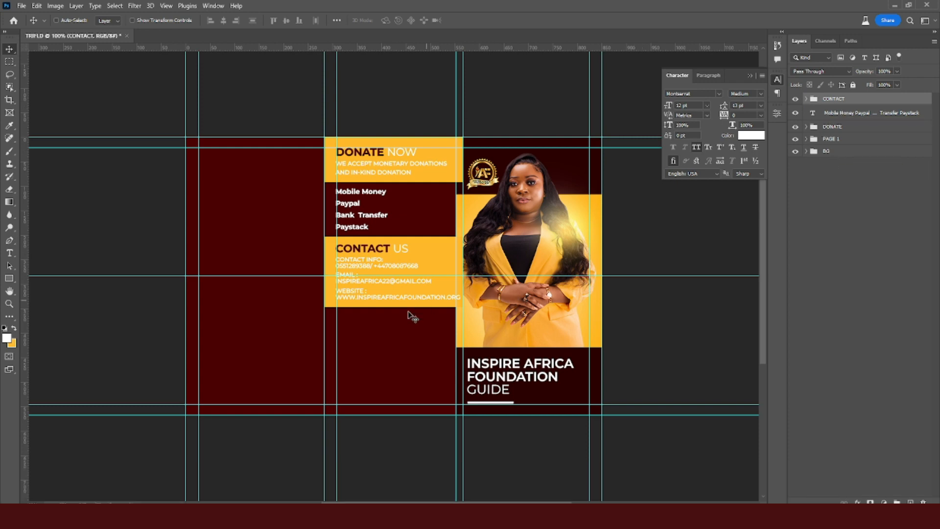
Mask the PAGE 1 group with a rectangular selection of the cover panel starting at its inner fold guide, and hide the guides.
key(ctrl)
key(ctrl+h)
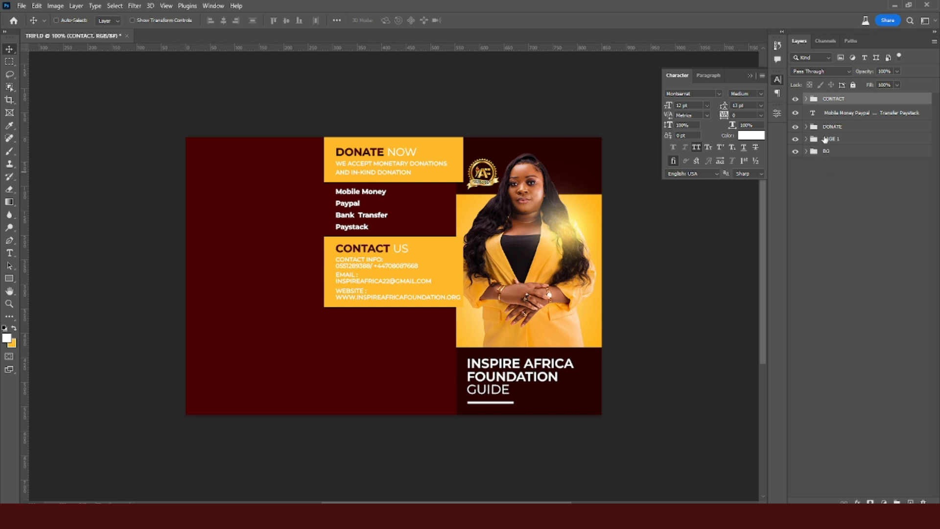
click(826, 139)
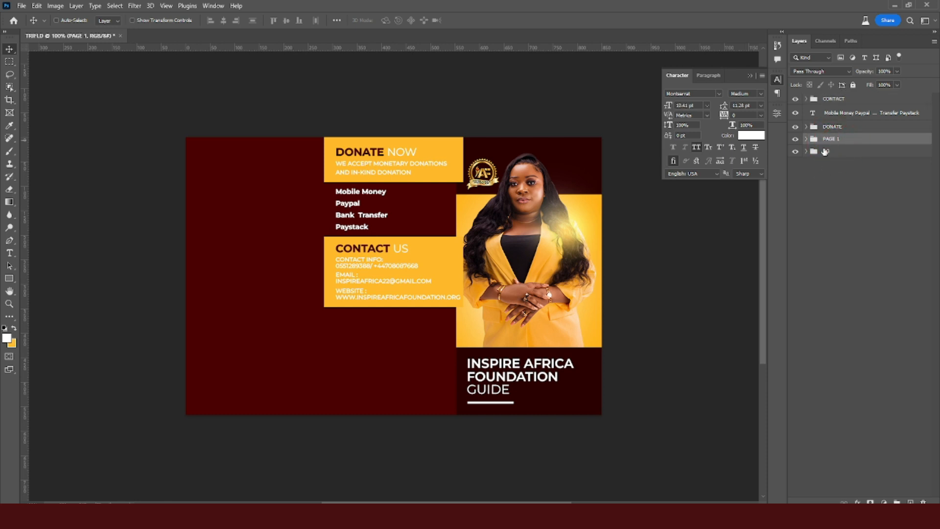
key(ctrl+h)
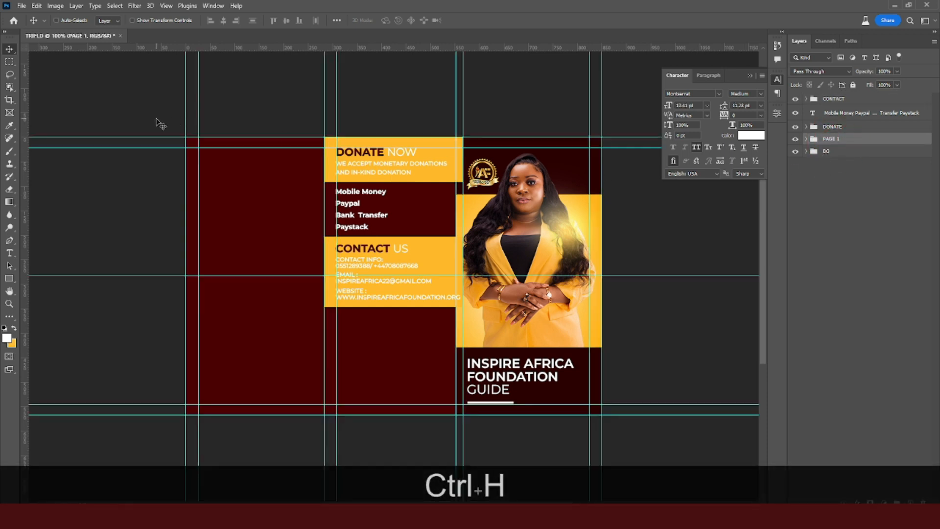
click(11, 62)
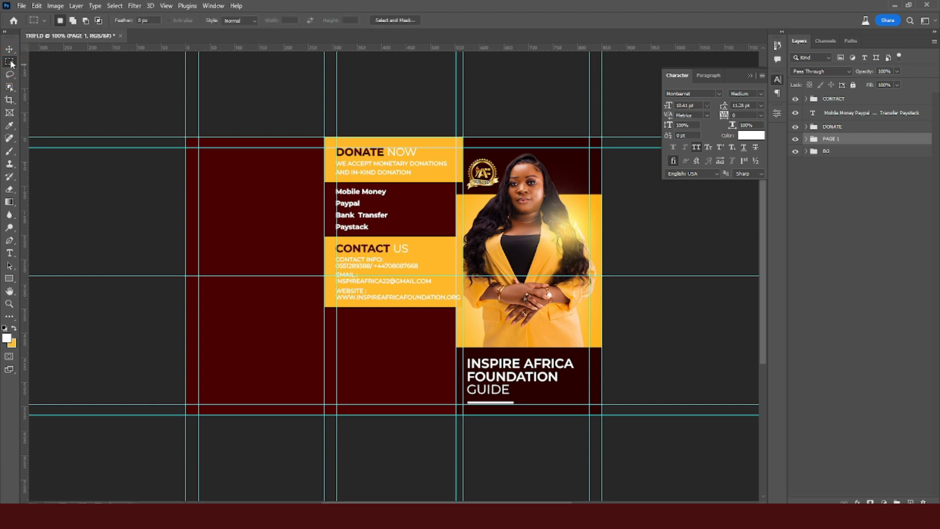
drag(611, 124, 463, 428)
click(871, 502)
key(ctrl+h)
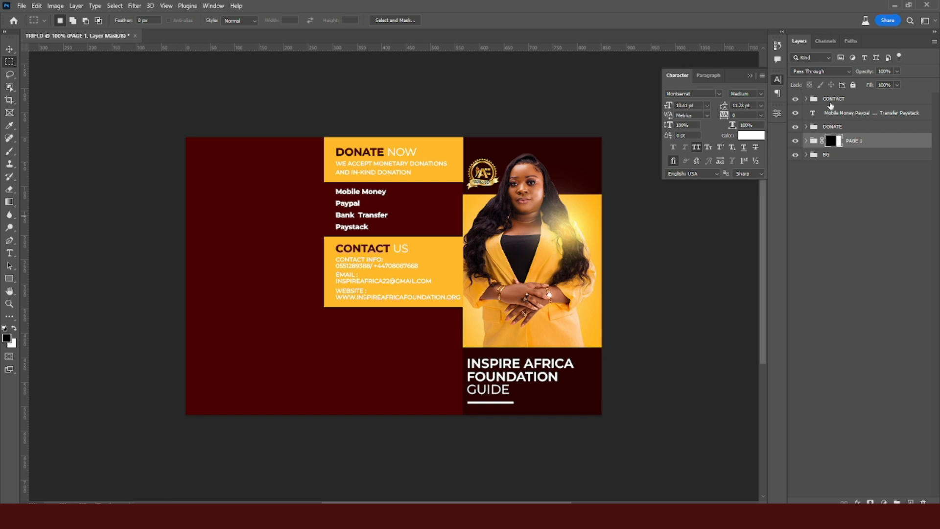
Place the Mobile Money, Paypal, Bank Transfer and Paystack text layer in a new group named LIST and collapse it.
click(828, 113)
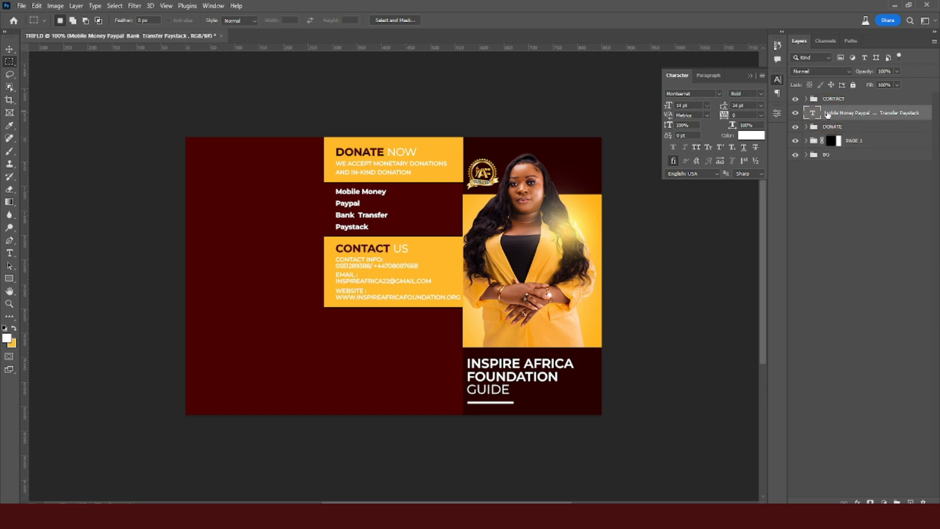
key(ctrl+g)
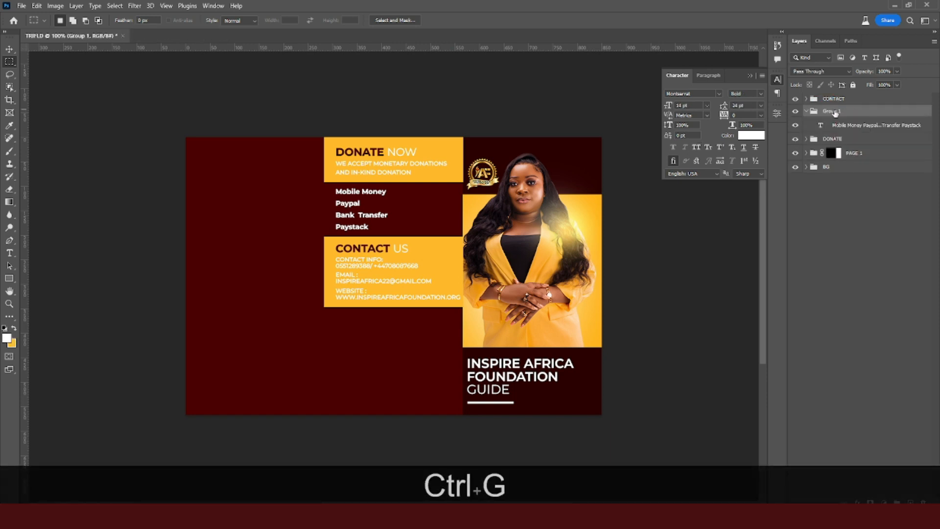
double_click(831, 111)
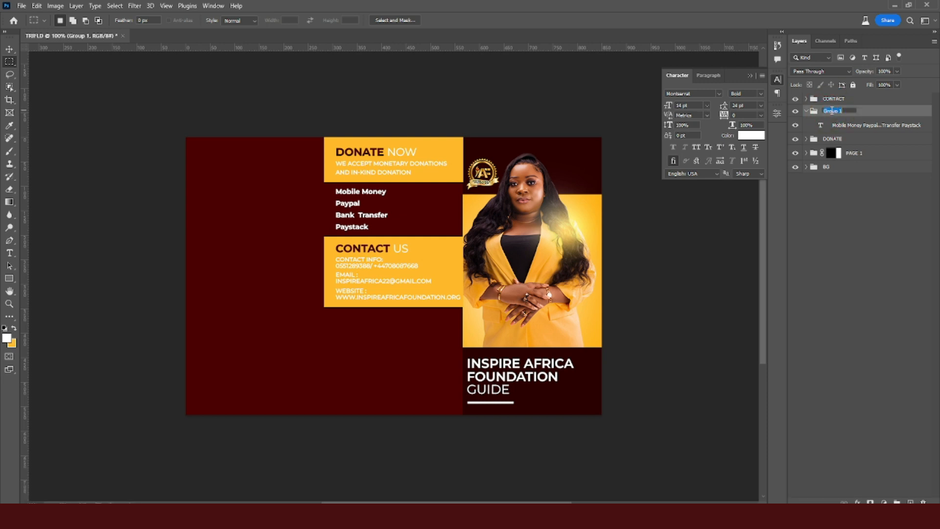
text(LIST)
key(Return)
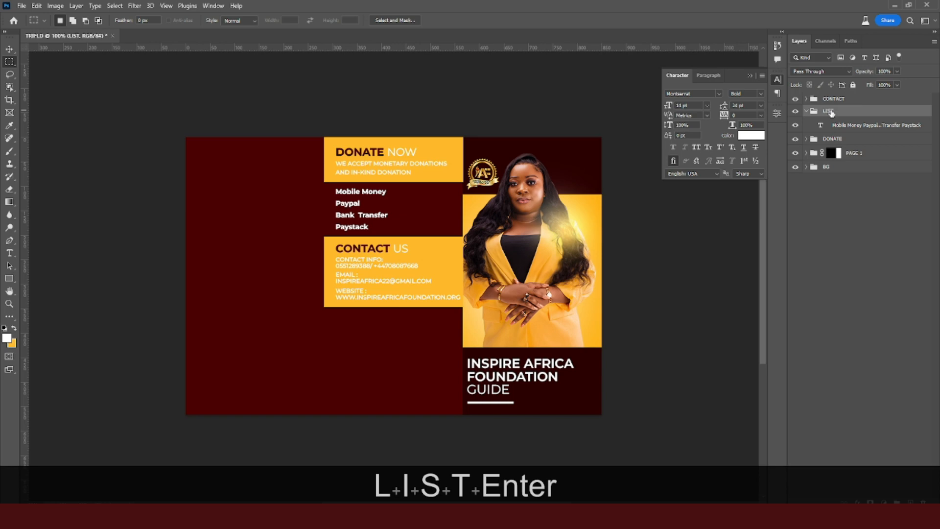
click(806, 111)
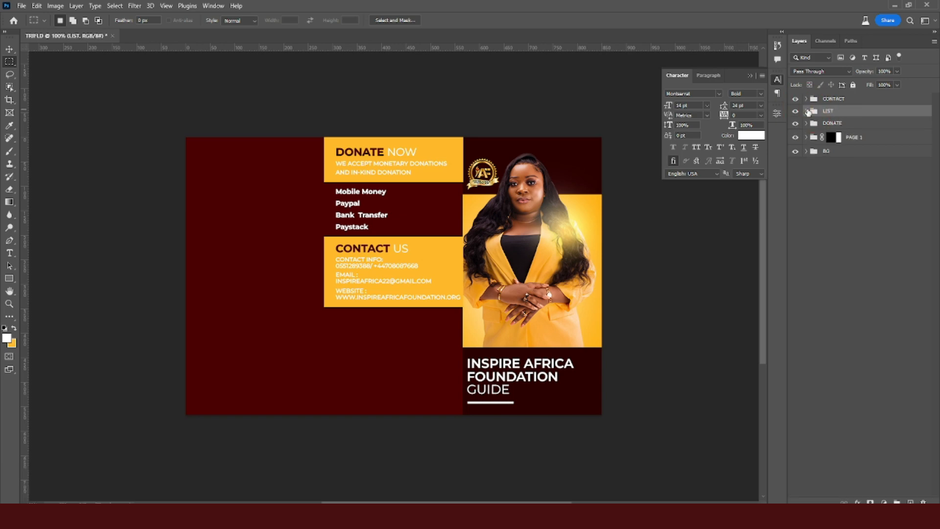
Duplicate the CONTACT group and place the copy directly below the original contact section in the middle panel.
click(840, 98)
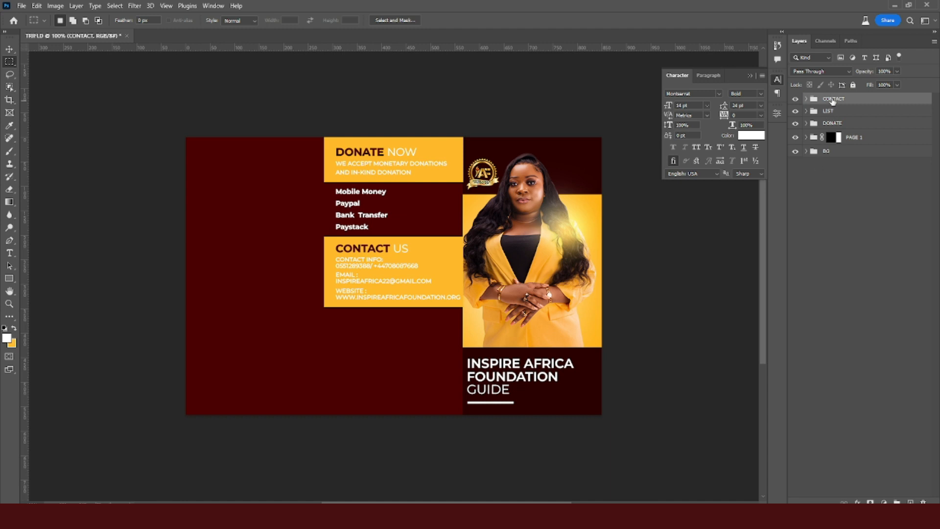
key(ctrl+j)
key(v)
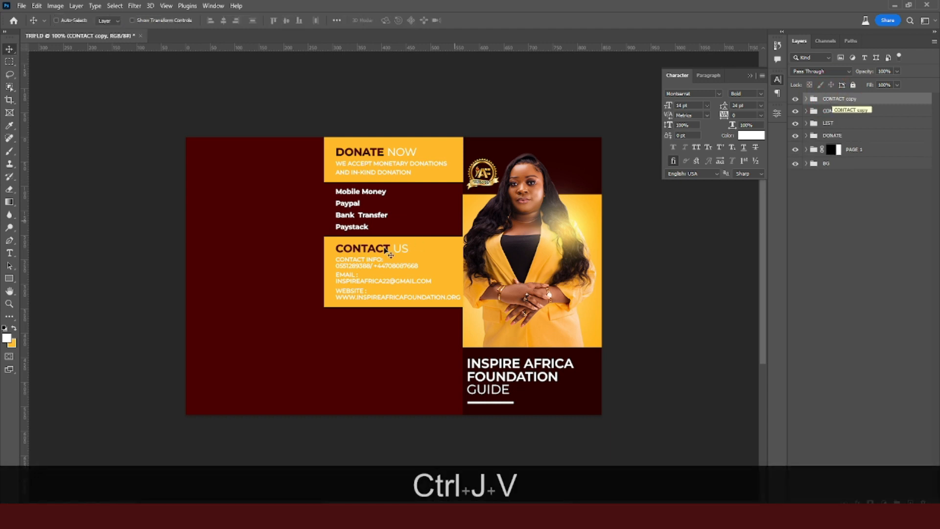
drag(374, 250, 366, 325)
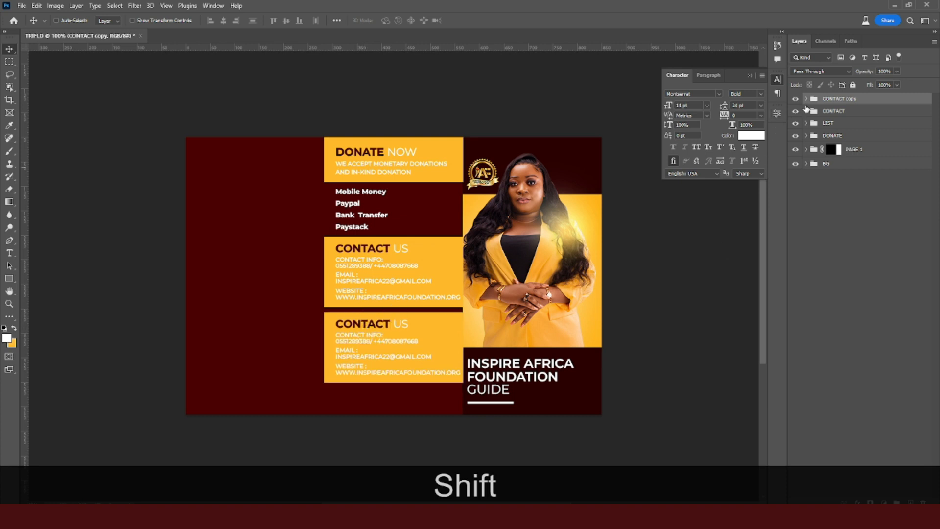
Delete the yellow background rectangle from the CONTACT copy group.
click(806, 99)
click(839, 177)
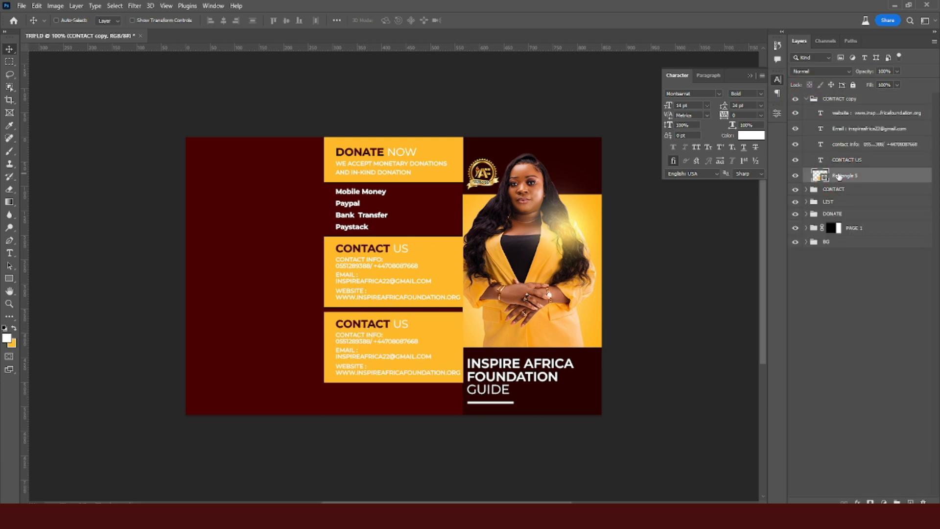
key(Delete)
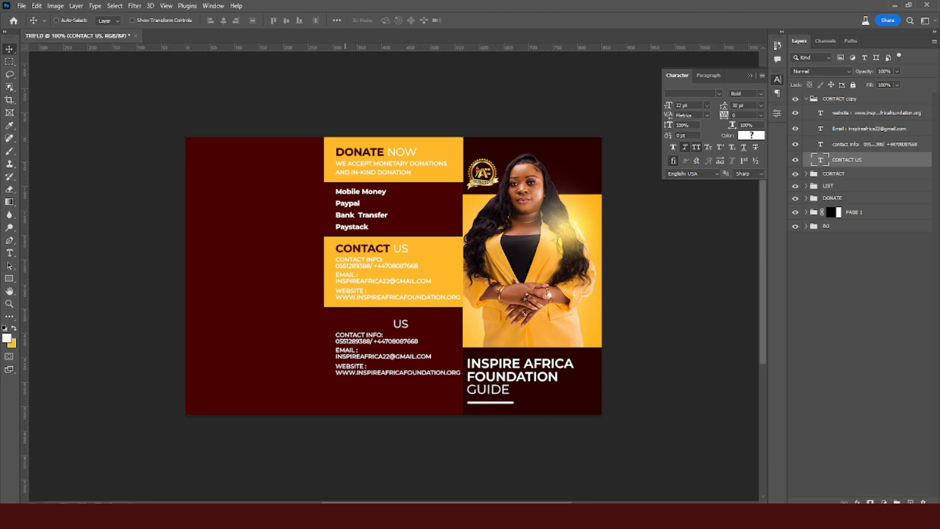
Replace the copied CONTACT US heading with "Become a Sponsor today." copied from the Notepad file.
key(alt+Tab)
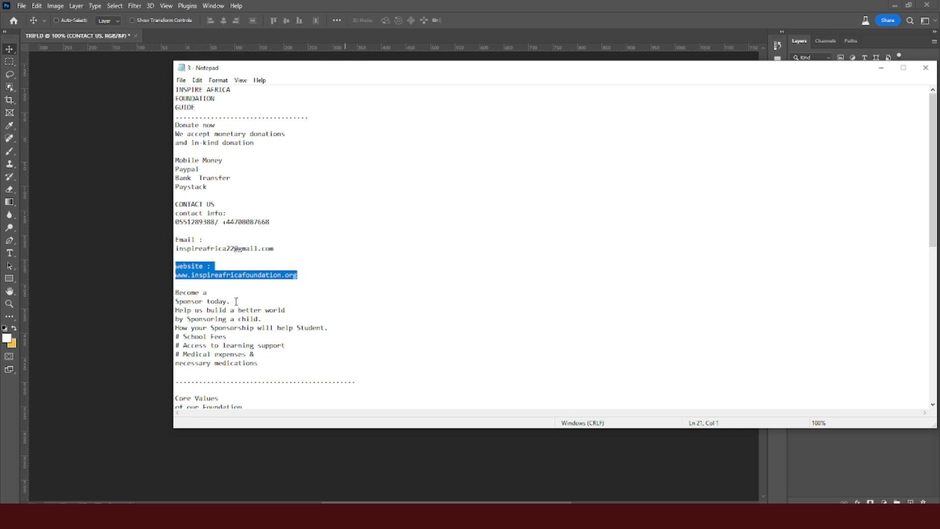
drag(236, 301, 175, 293)
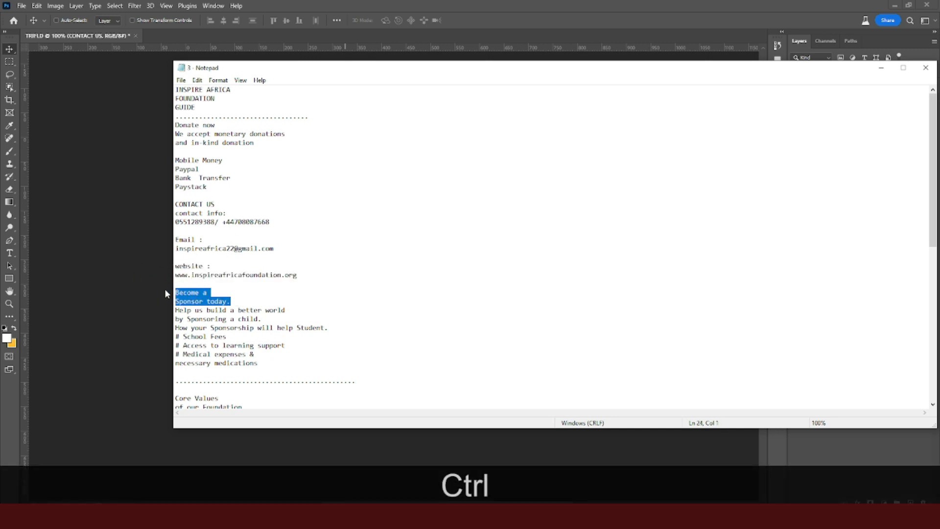
key(ctrl+c)
key(alt+Tab)
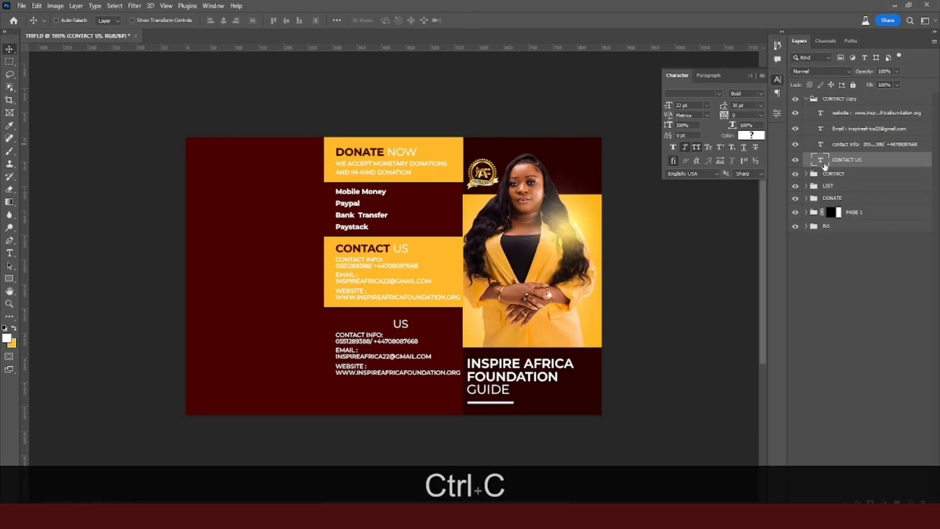
double_click(823, 161)
key(ctrl+v)
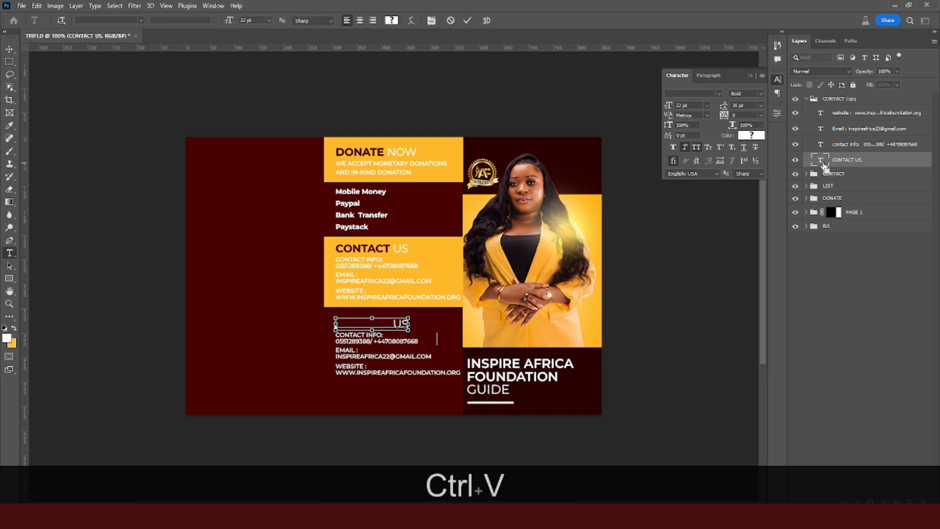
click(833, 162)
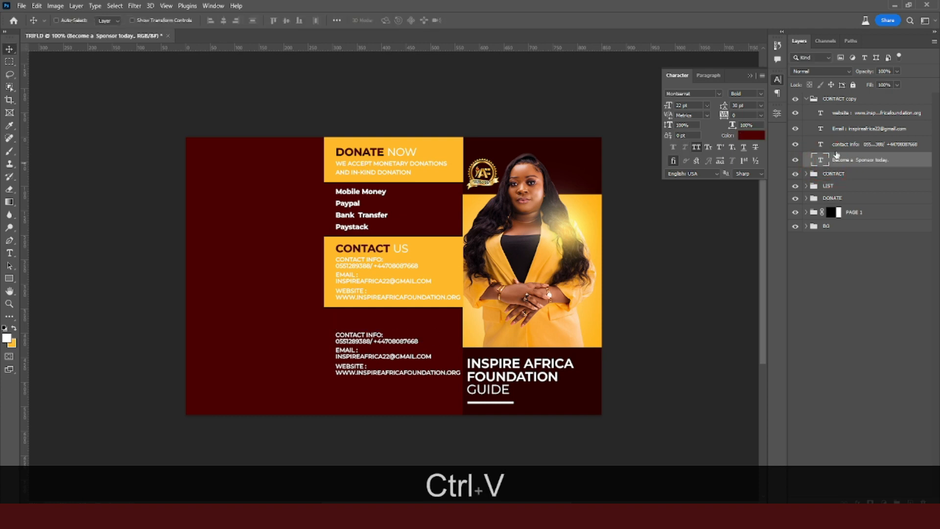
Delete the website and email text layers from the CONTACT copy group.
click(841, 113)
ctrl+click(839, 128)
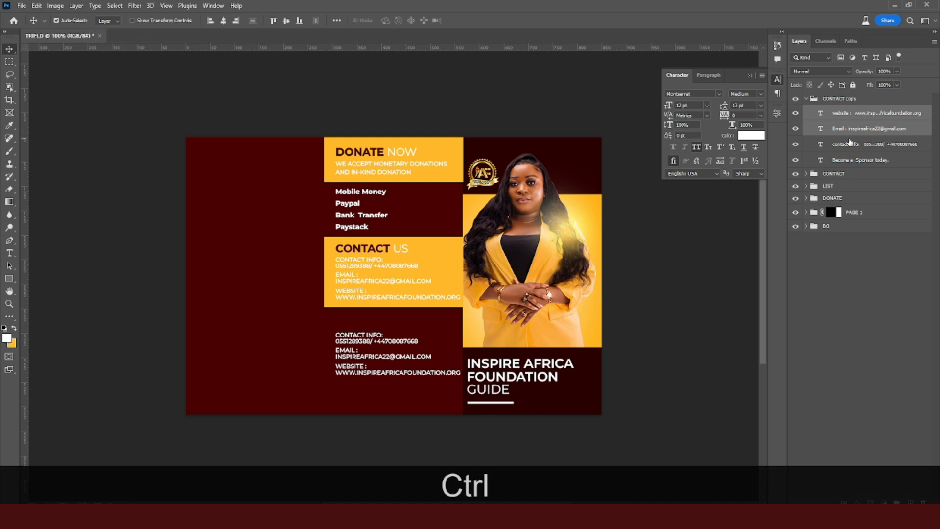
key(ctrl+Delete)
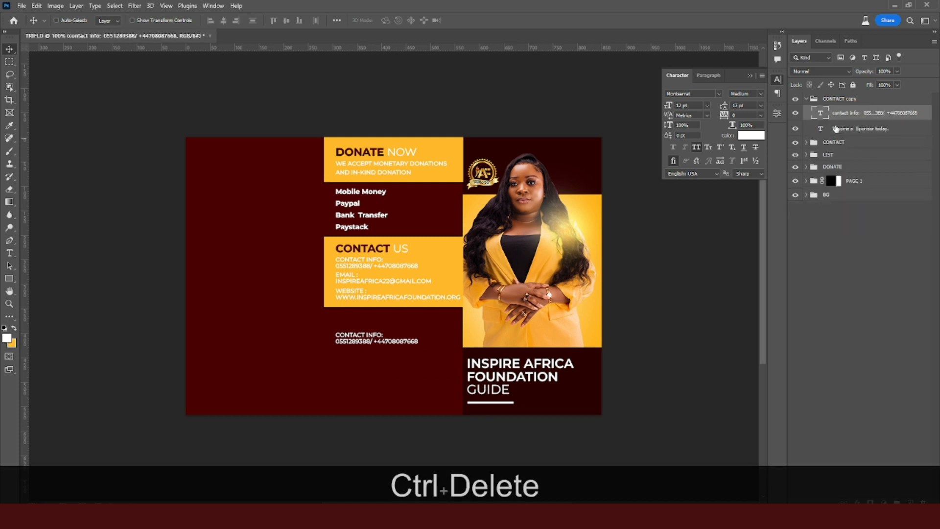
Set the text colour of the "Become a Sponsor today." heading to white, ffffff.
click(830, 130)
click(751, 135)
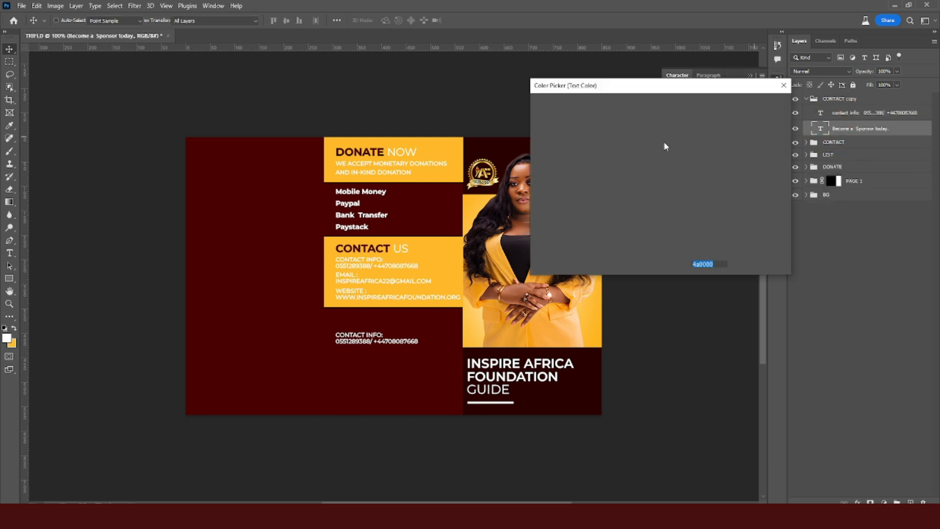
text(ffffff)
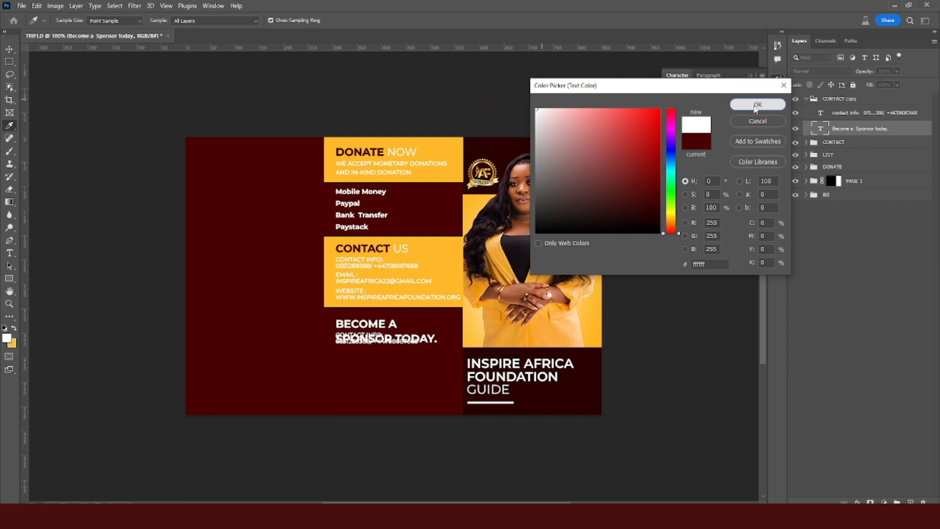
click(758, 104)
Move the copied contact info text down so it sits just below the two-line sponsor heading.
click(851, 115)
key(v)
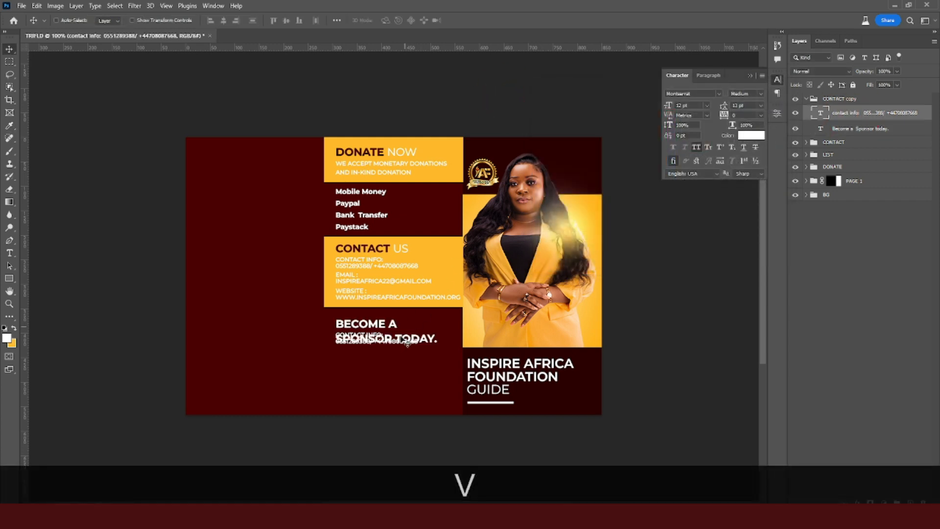
mouse_move(401, 347)
mouse_down()
mouse_move(395, 357)
mouse_move(389, 351)
mouse_up()
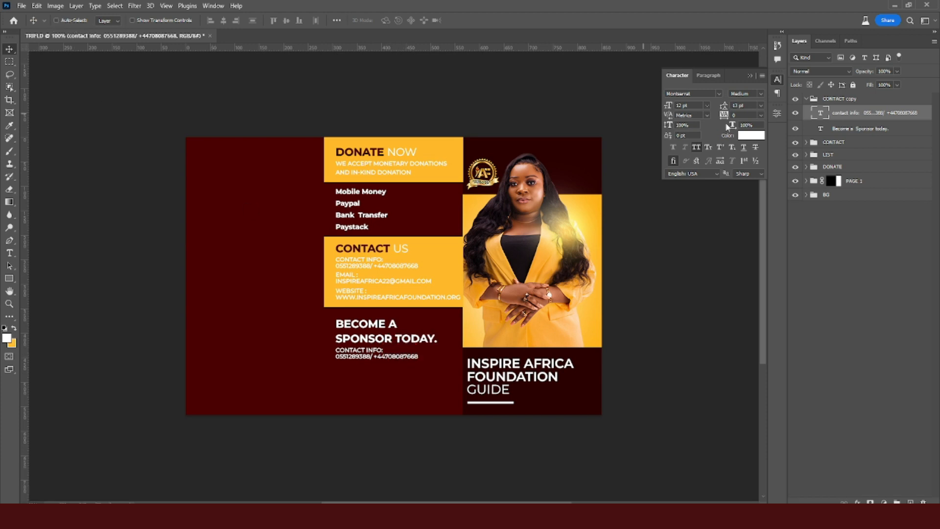
Show the guides and set the leading of the "Become a Sponsor today." heading to 24 pt.
click(846, 130)
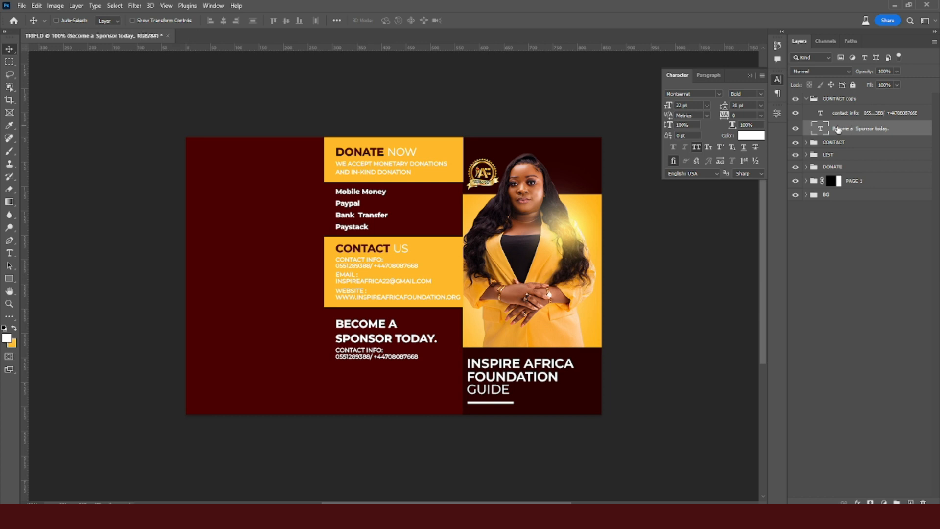
click(848, 117)
click(841, 131)
click(805, 155)
click(805, 155)
key(ctrl+h)
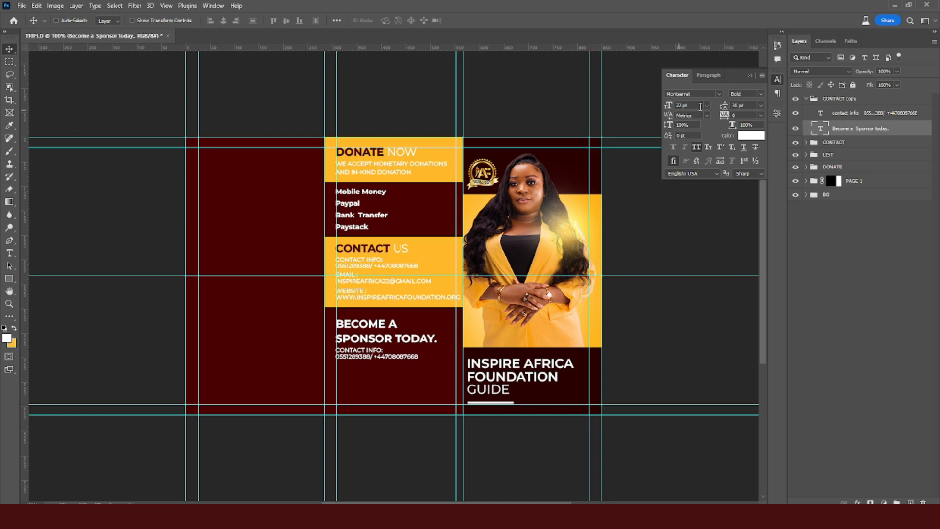
click(684, 105)
click(751, 105)
text(24)
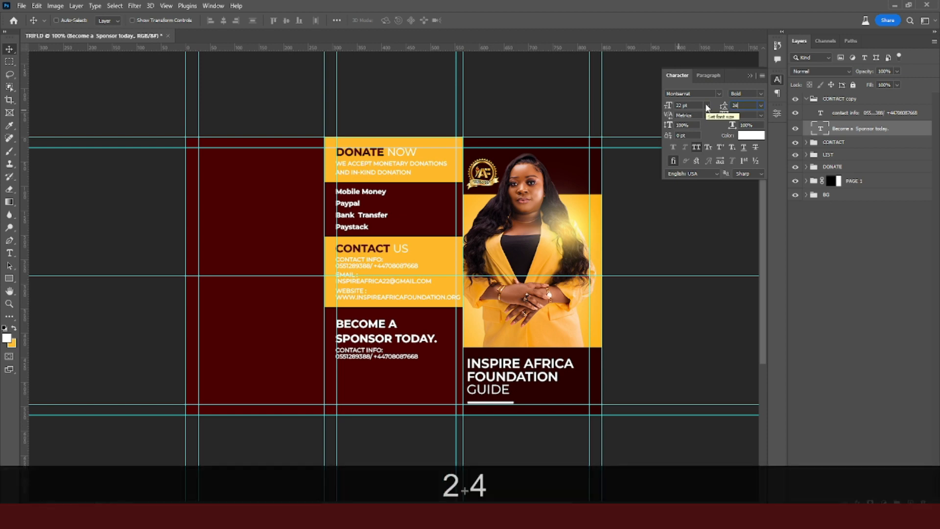
key(Return)
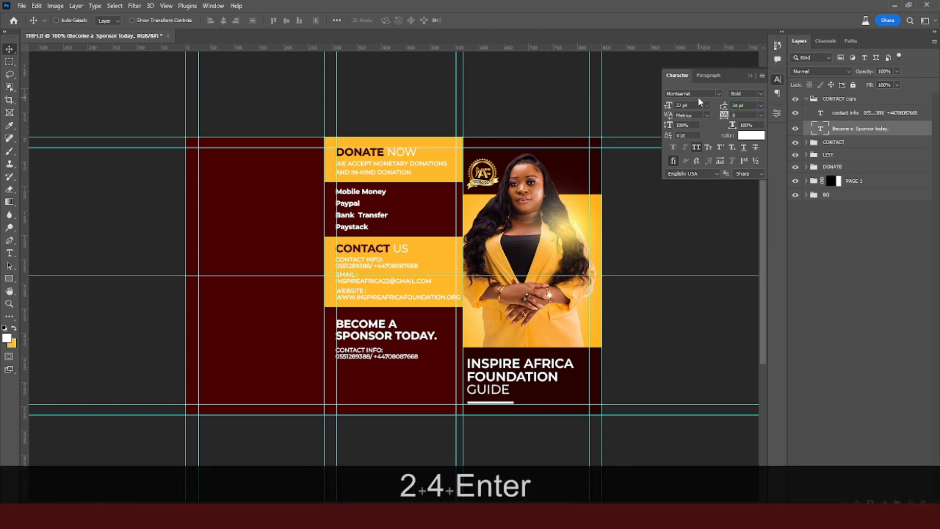
click(745, 106)
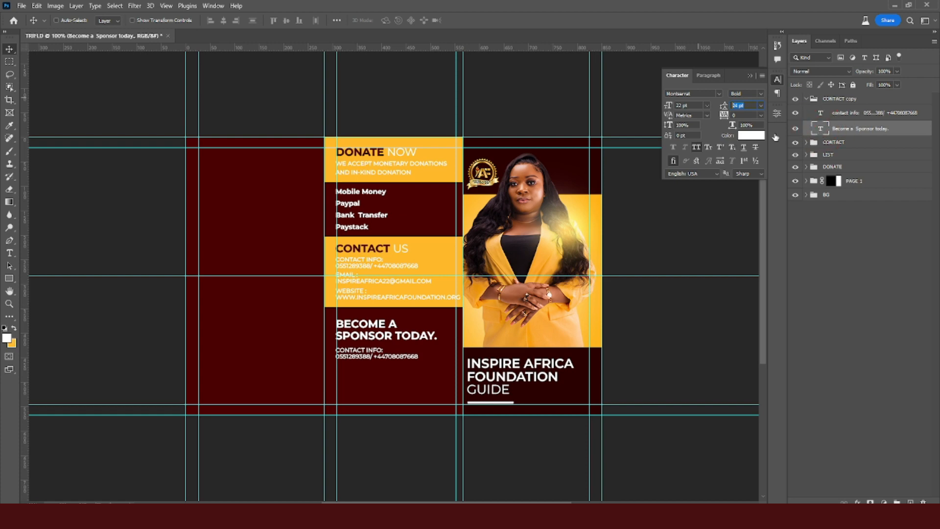
Change the font style of the whole "Become a Sponsor today." heading to Montserrat Regular.
double_click(821, 129)
click(760, 93)
click(757, 127)
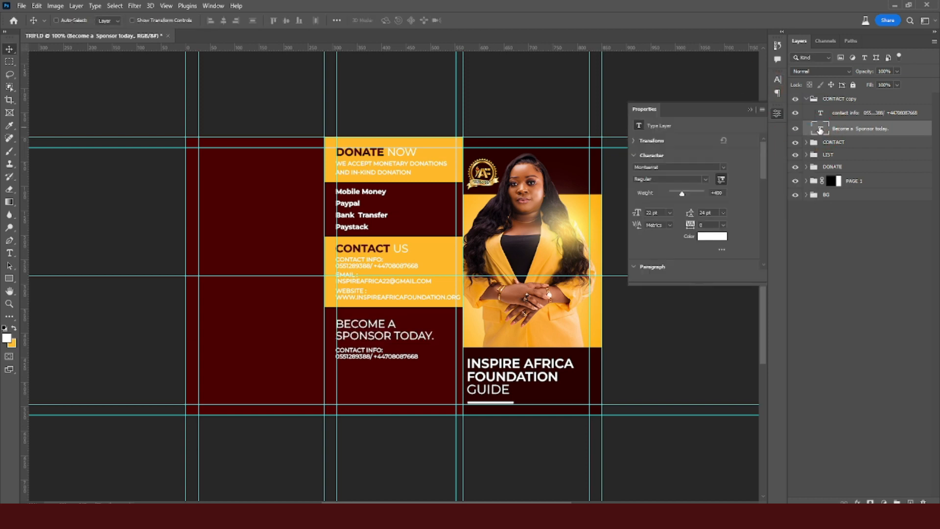
Set the word "Sponsor" in the sponsor heading to Montserrat Bold and colour it with the yellow sampled from the "Donate now" box.
double_click(820, 129)
drag(392, 336, 310, 335)
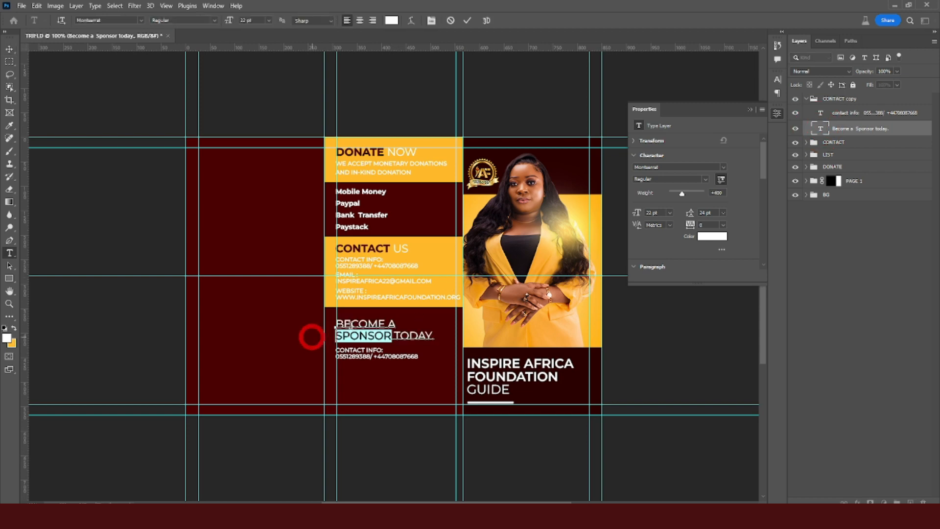
click(778, 80)
click(760, 93)
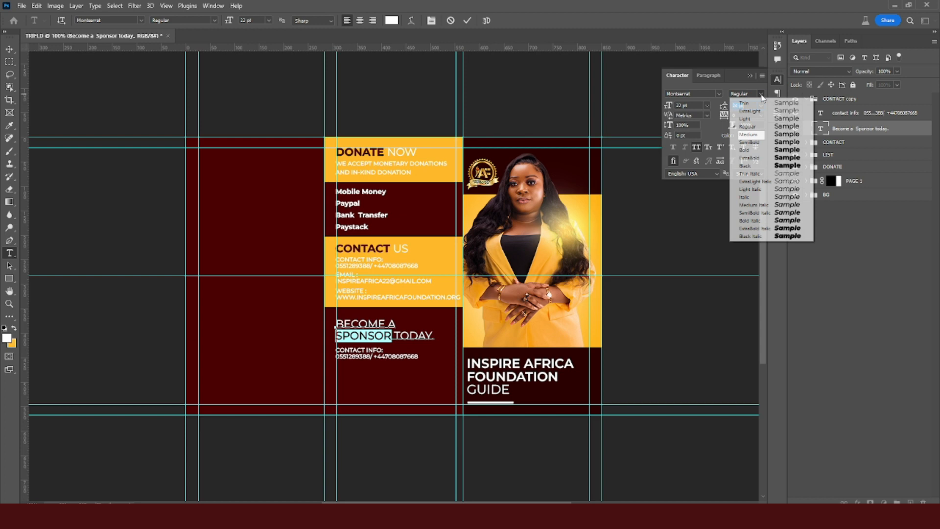
click(746, 153)
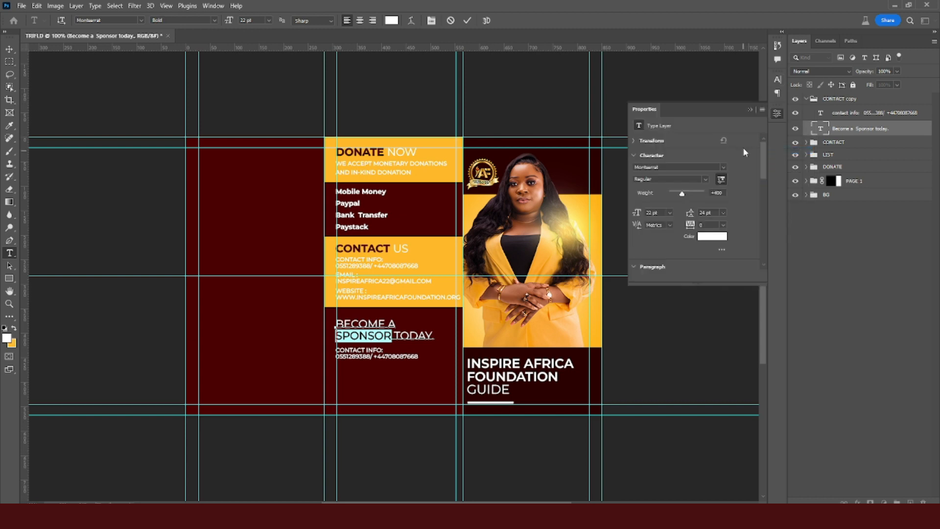
click(713, 236)
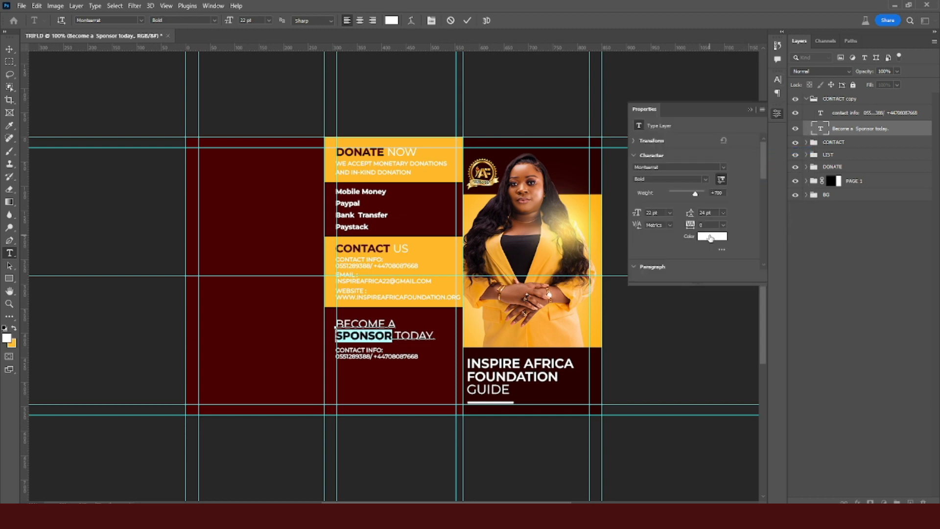
click(442, 150)
click(763, 104)
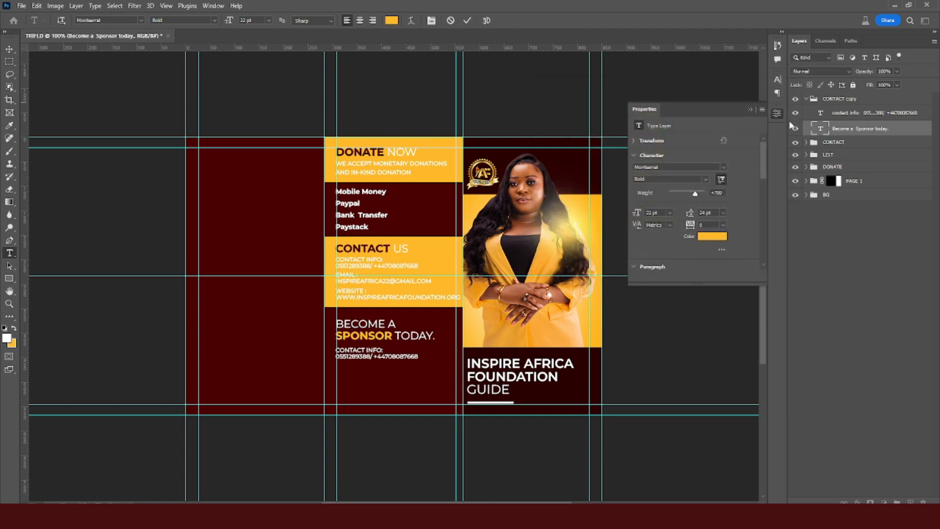
click(855, 131)
key(v)
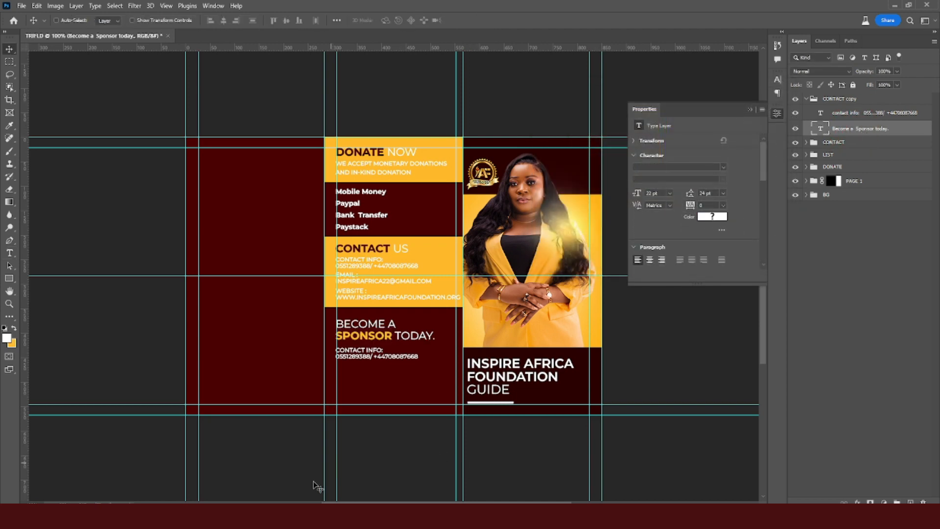
Copy the lines from "Help us build a better world" to "necessary medications" in Notepad and replace the copied contact info text with them in Photoshop.
key(alt+Tab)
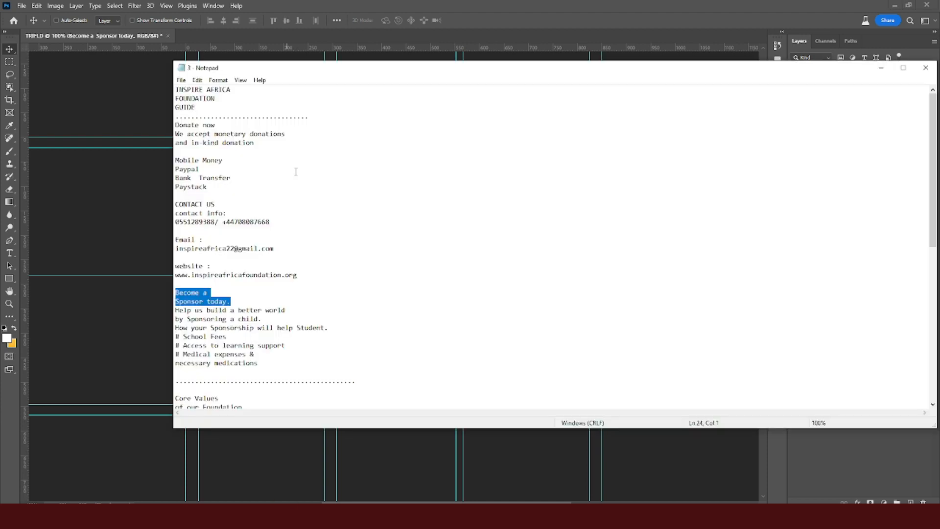
drag(263, 364, 171, 311)
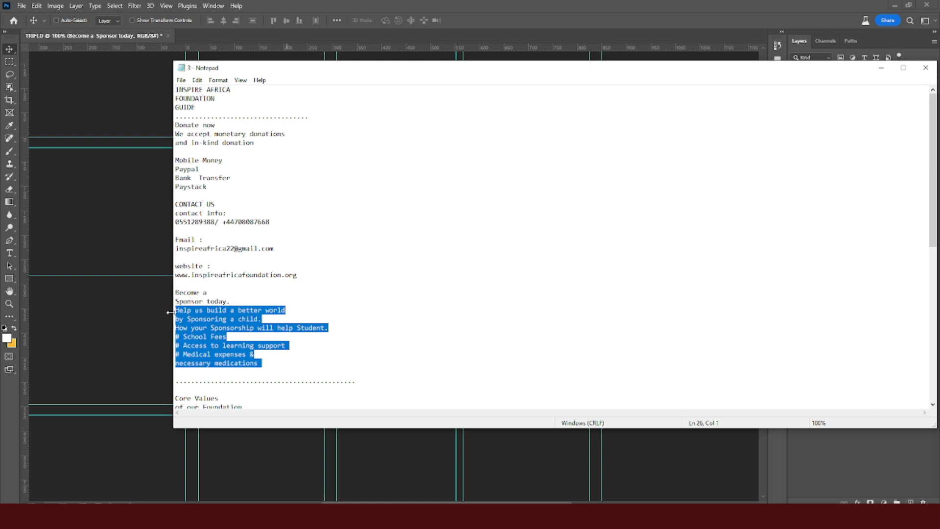
key(ctrl+c)
click(414, 4)
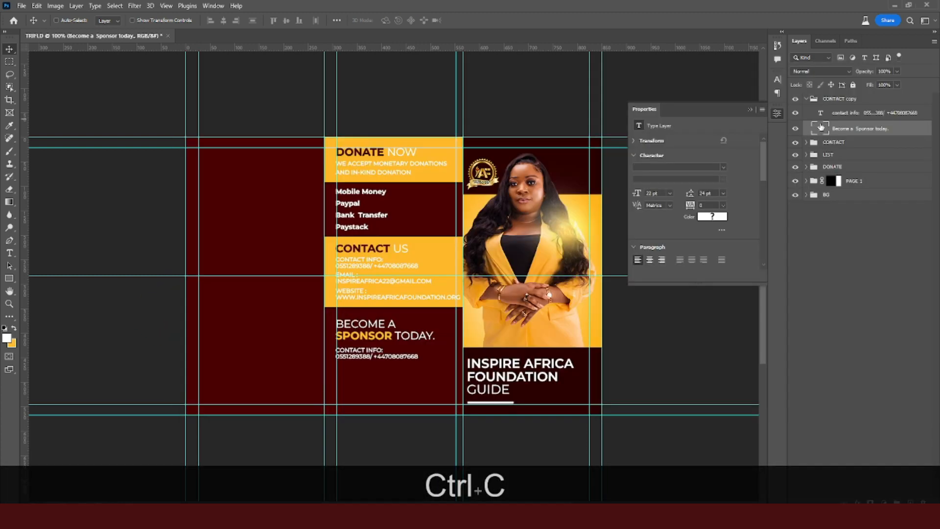
double_click(822, 128)
click(820, 114)
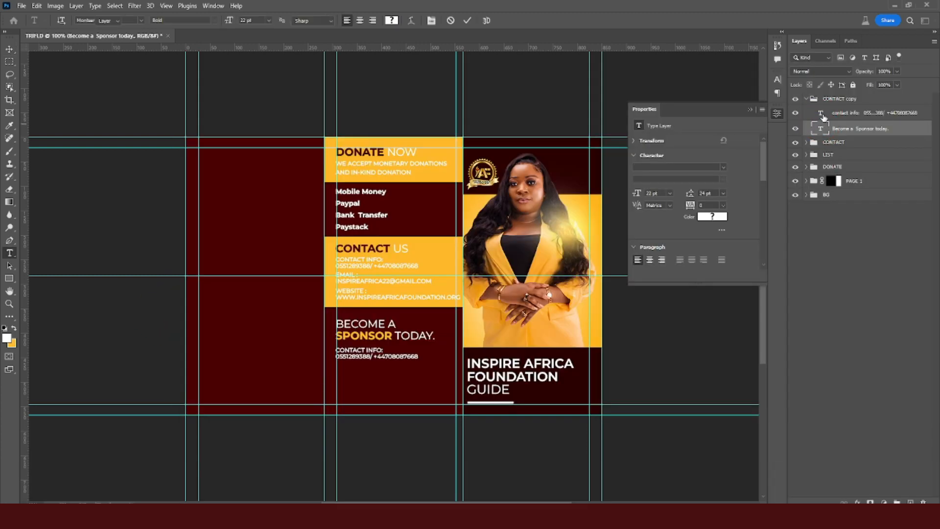
double_click(820, 113)
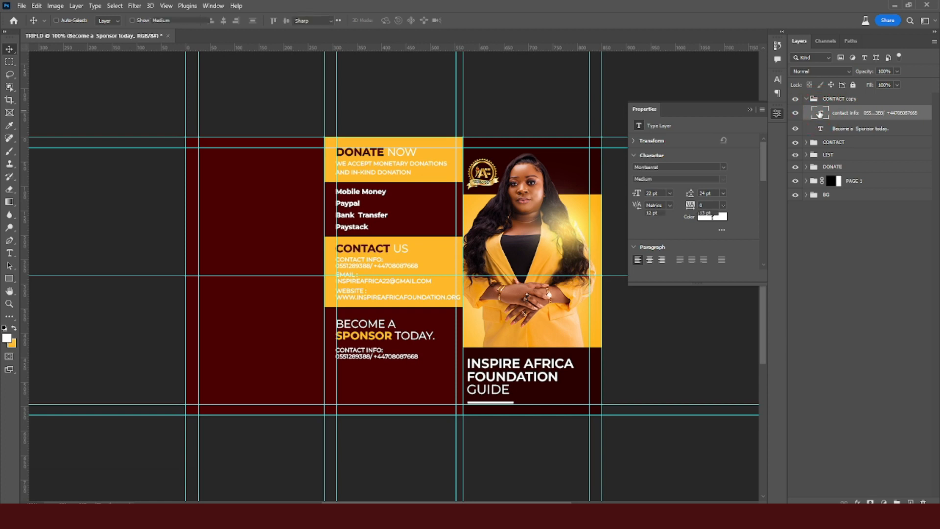
key(ctrl+v)
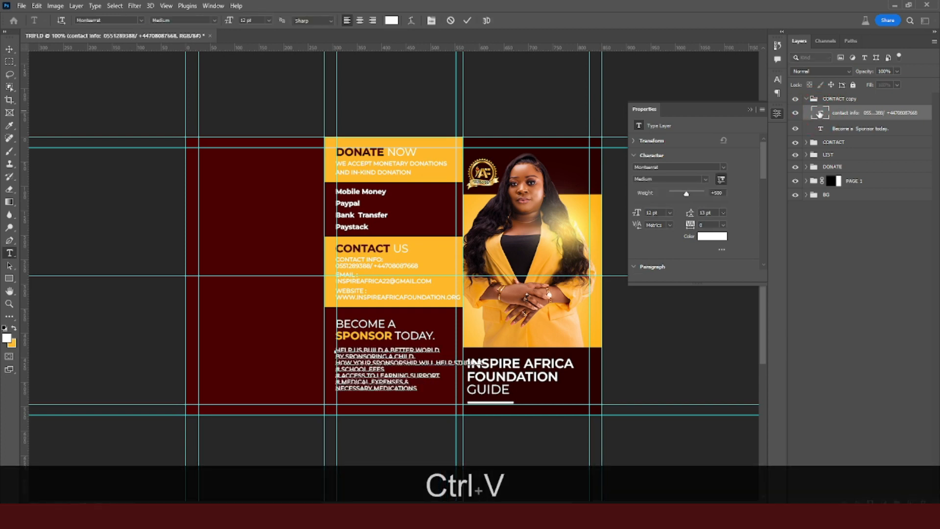
click(837, 120)
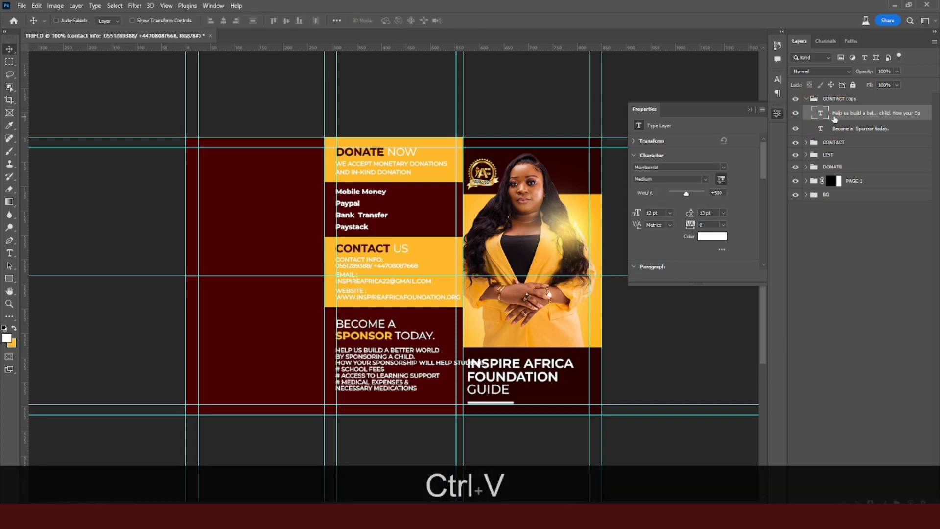
Set the leading of the pasted sponsorship text to 17 pt.
click(778, 80)
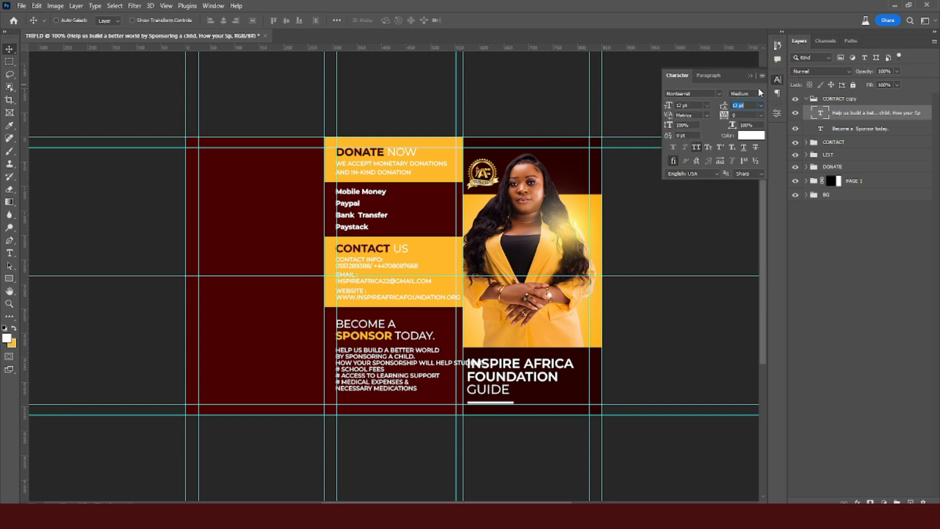
click(694, 105)
click(742, 105)
text(17)
key(Return)
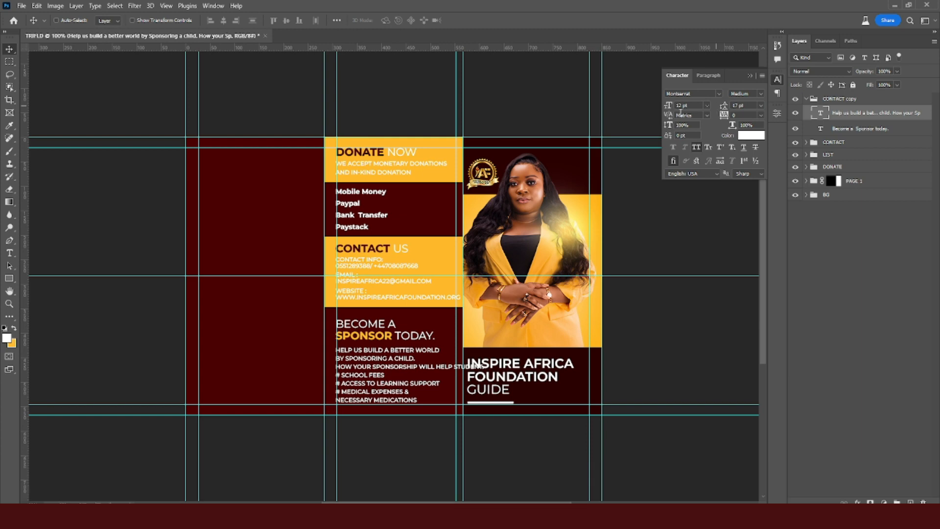
Turn off All Caps for the sponsorship text and change its font style to Medium Italic.
click(697, 147)
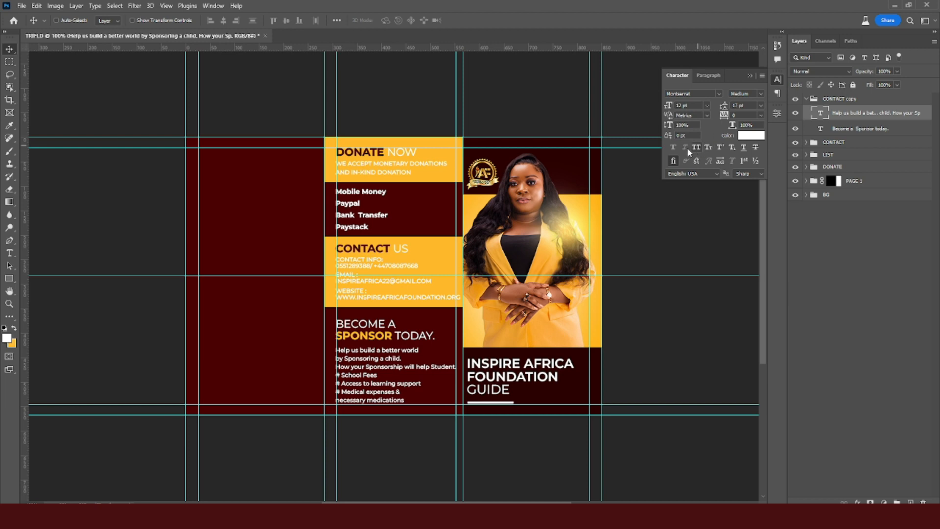
click(759, 92)
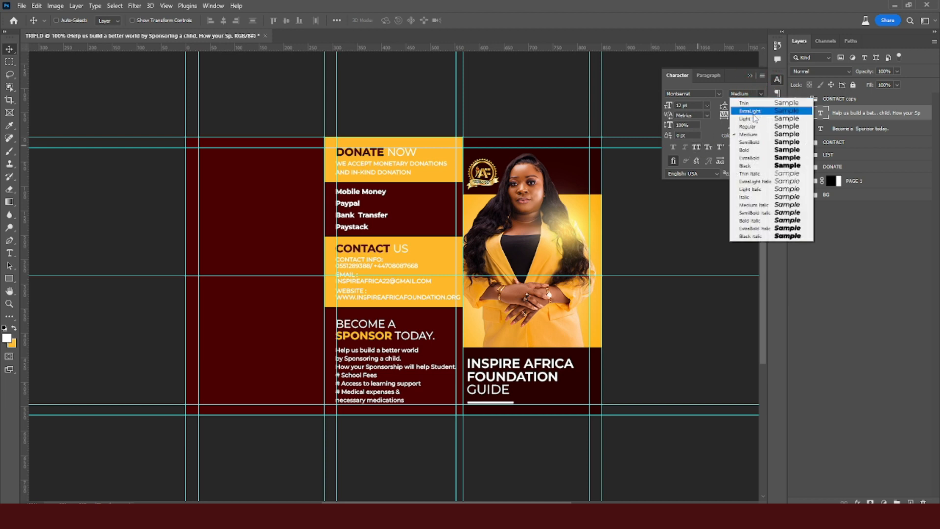
click(749, 205)
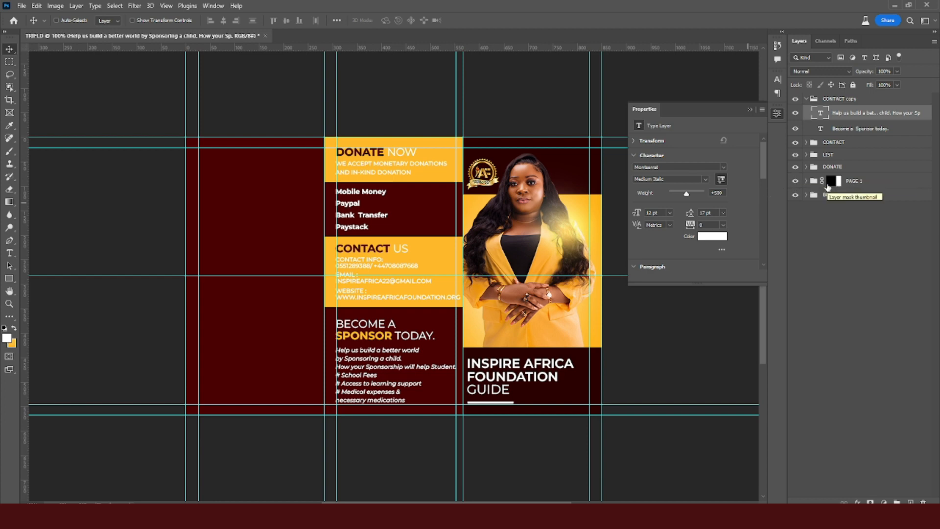
Colour the lines from "# School Fees" to "necessary medications" with the yellow sampled from the "Donate now" box, ffb823.
double_click(821, 116)
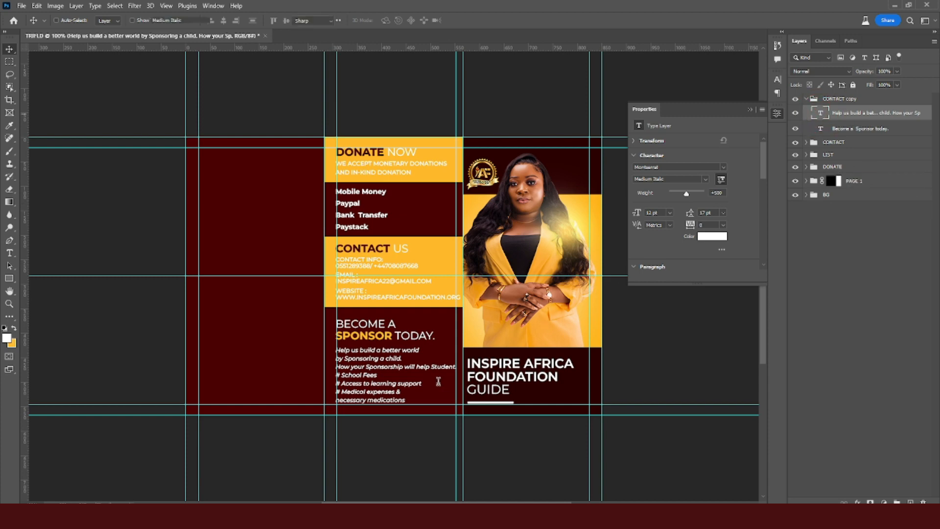
click(407, 399)
drag(407, 399, 335, 372)
click(707, 237)
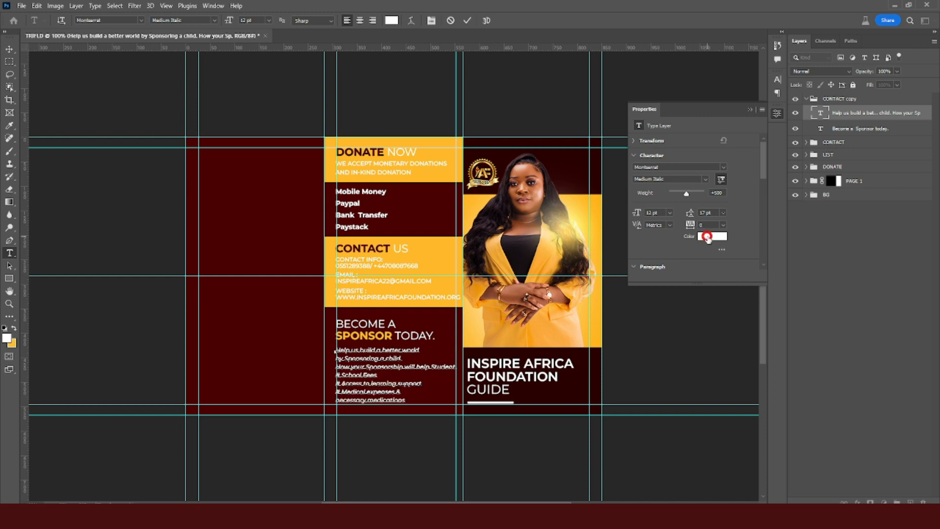
click(440, 140)
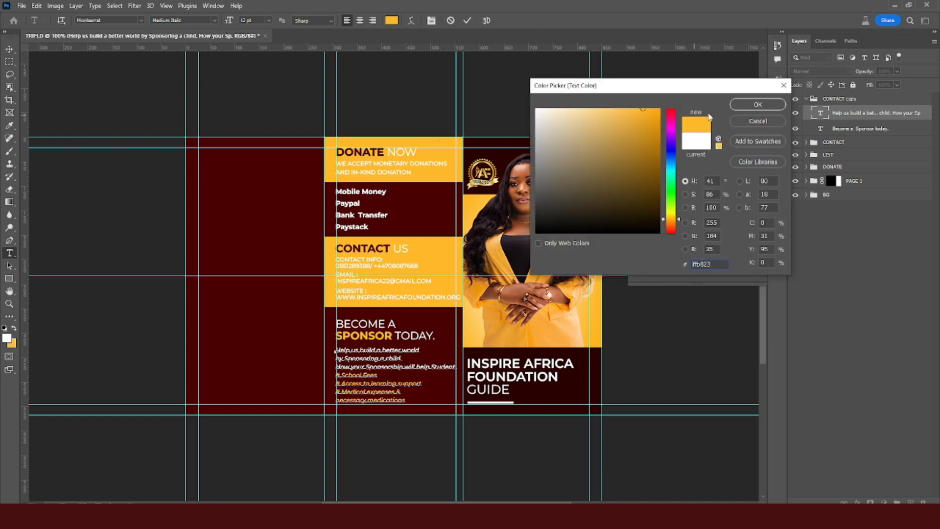
click(748, 104)
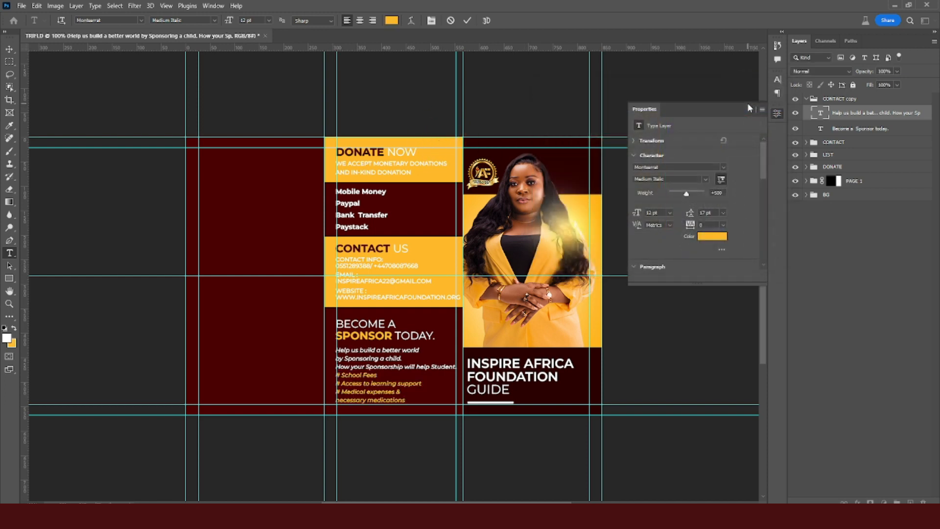
click(848, 115)
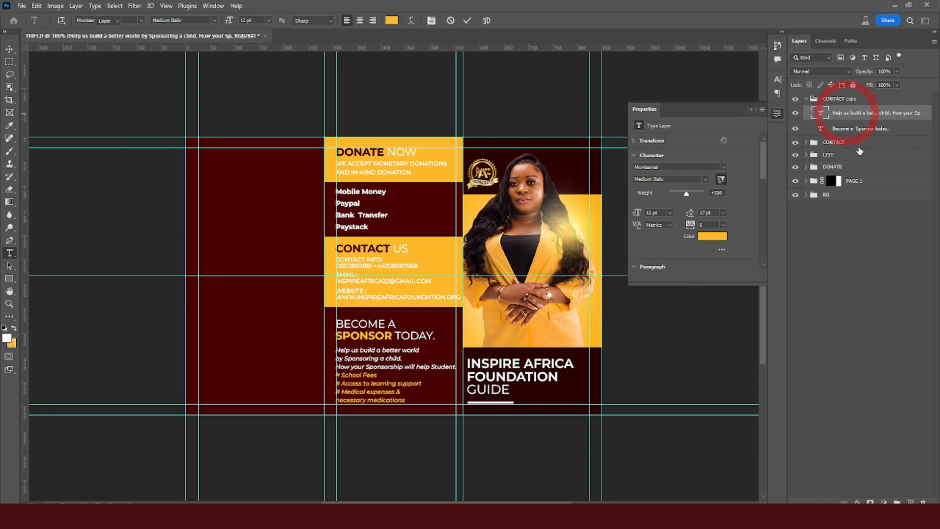
Nudge the sponsorship text up five pixels towards its heading and check the layout with the guides hidden briefly.
key(v)
key(Up)
key(Up)
key(Up)
key(Up)
key(Up)
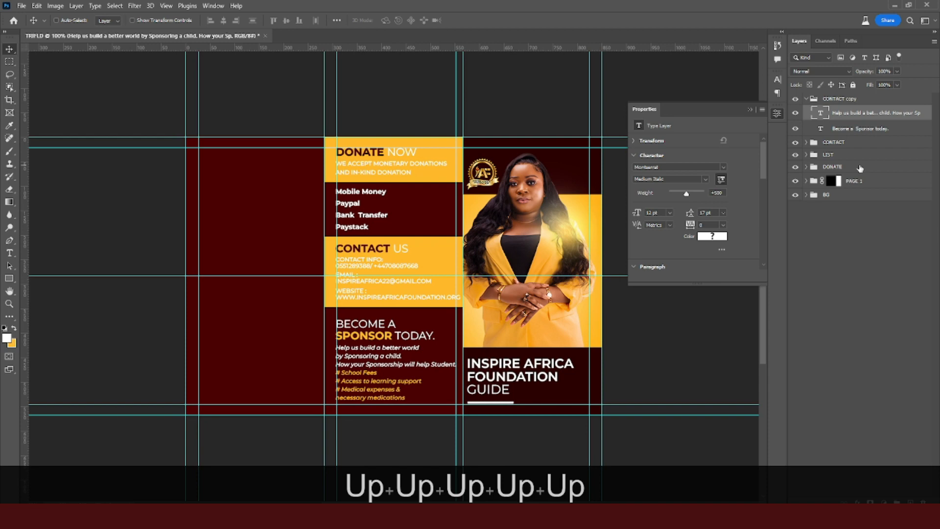
key(h)
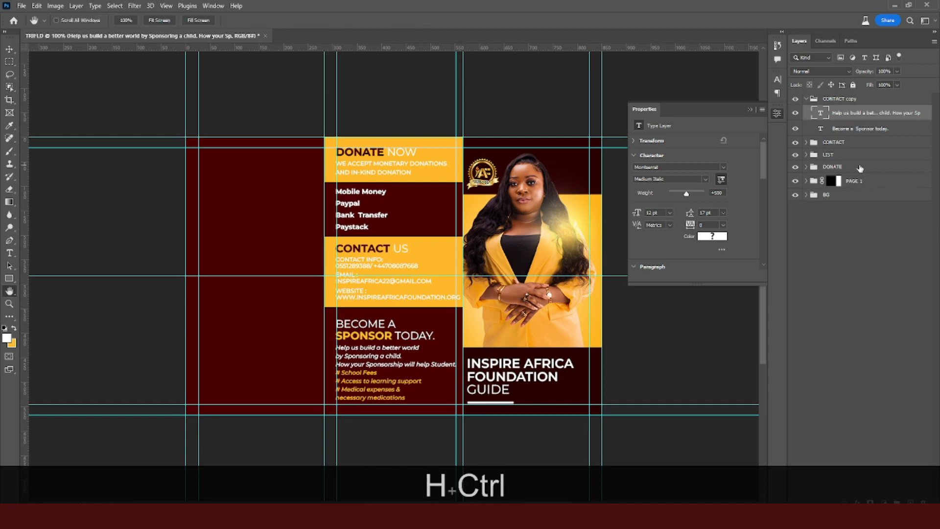
key(ctrl+h)
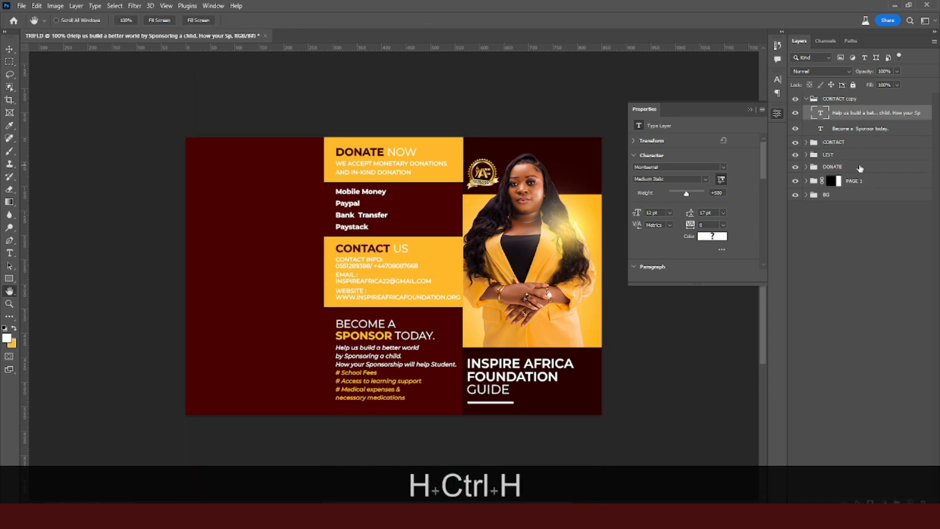
key(ctrl+h)
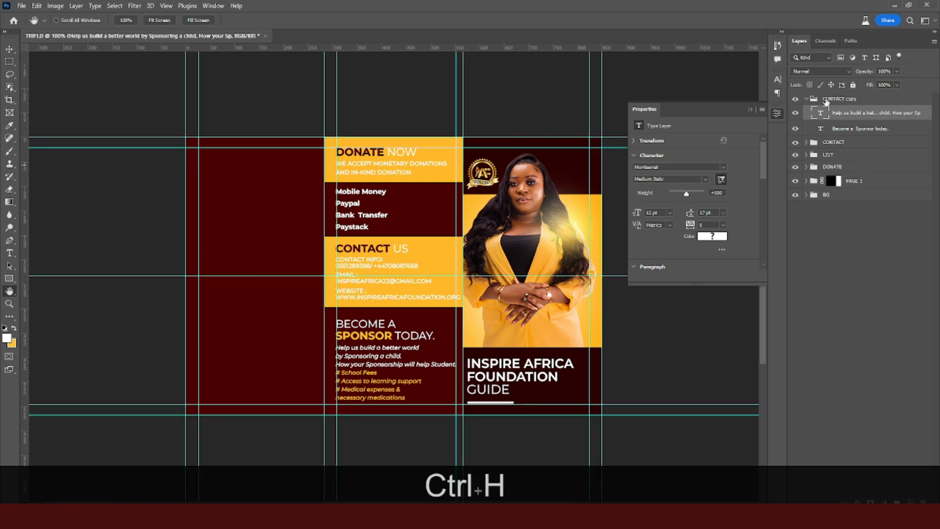
Collapse the "CONTACT copy" group and rename it SPONSOR.
click(806, 99)
double_click(838, 99)
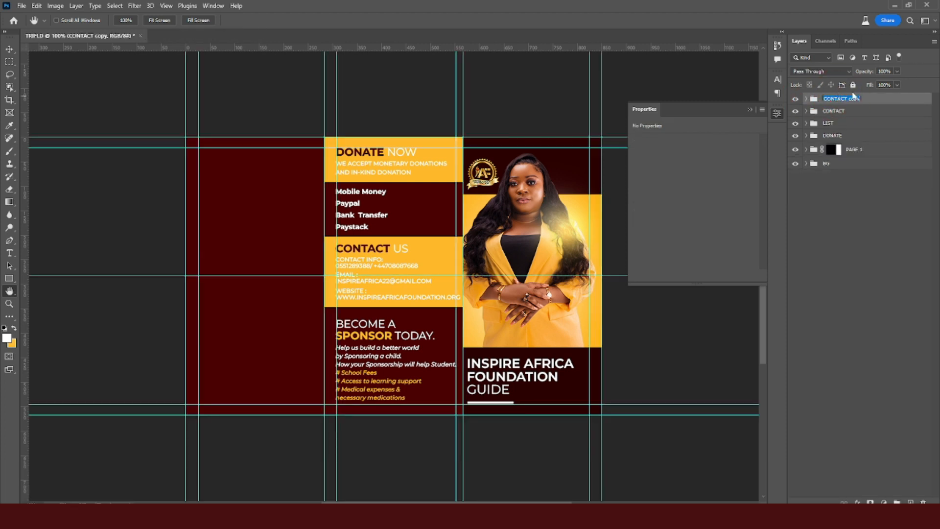
key(Caps_Lock)
key(Caps_Lock)
text(SPN)
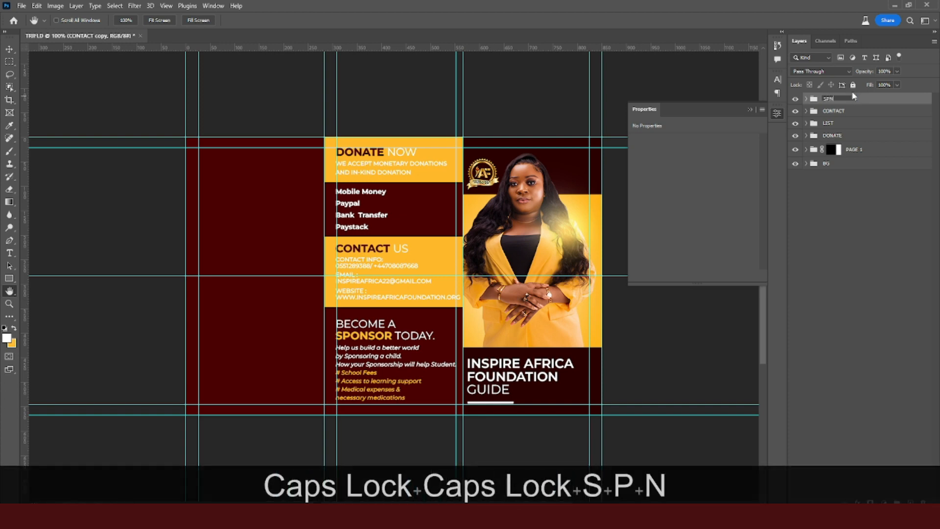
key(BackSpace)
text(ONSOR)
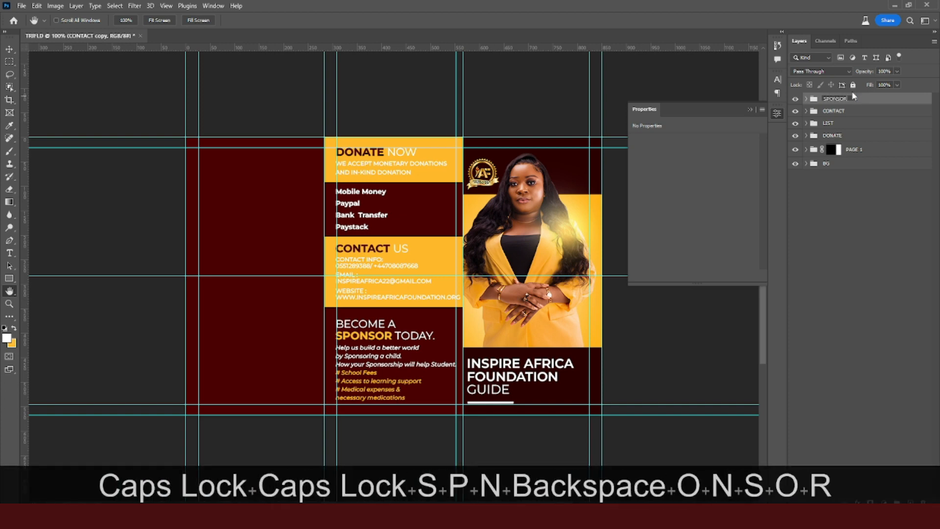
key(Return)
Group the SPONSOR, CONTACT, LIST and DONATE groups together and name the new group PAGE 6.
key(ctrl)
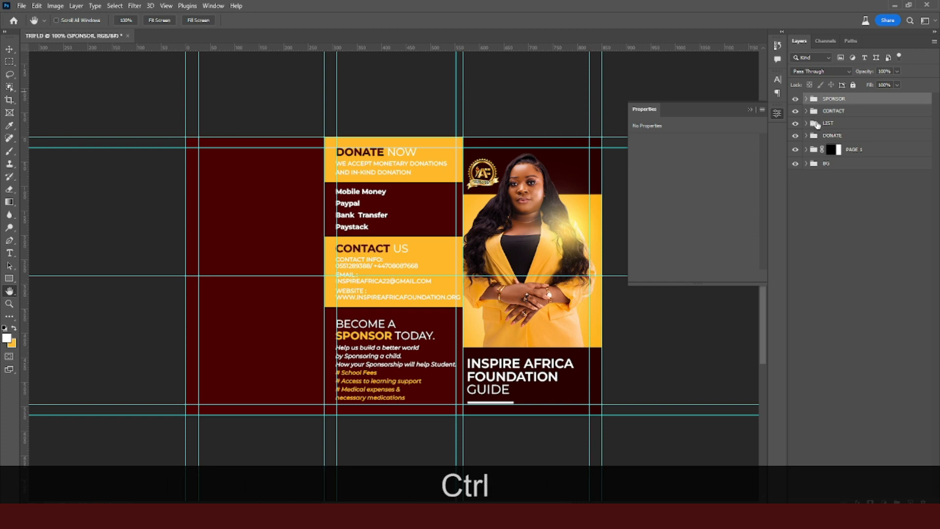
ctrl+click(831, 112)
ctrl+click(834, 124)
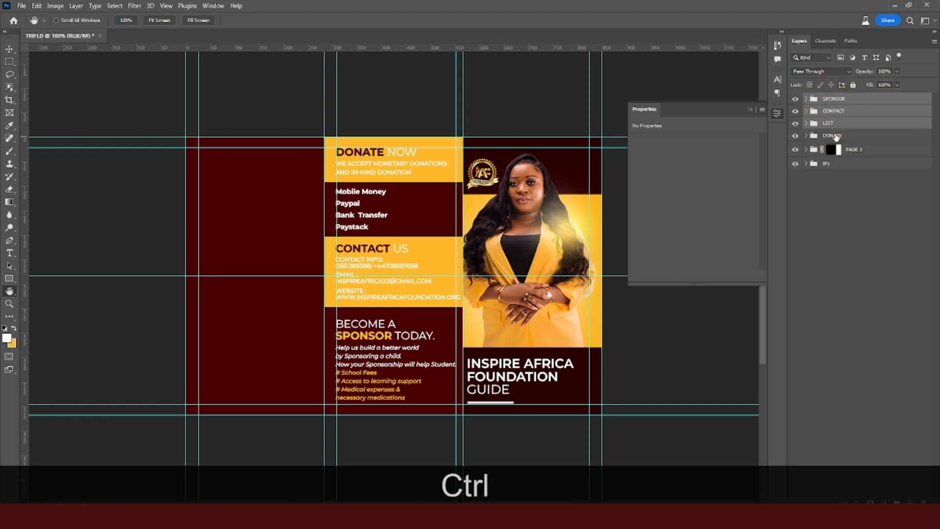
ctrl+click(836, 136)
key(ctrl+g)
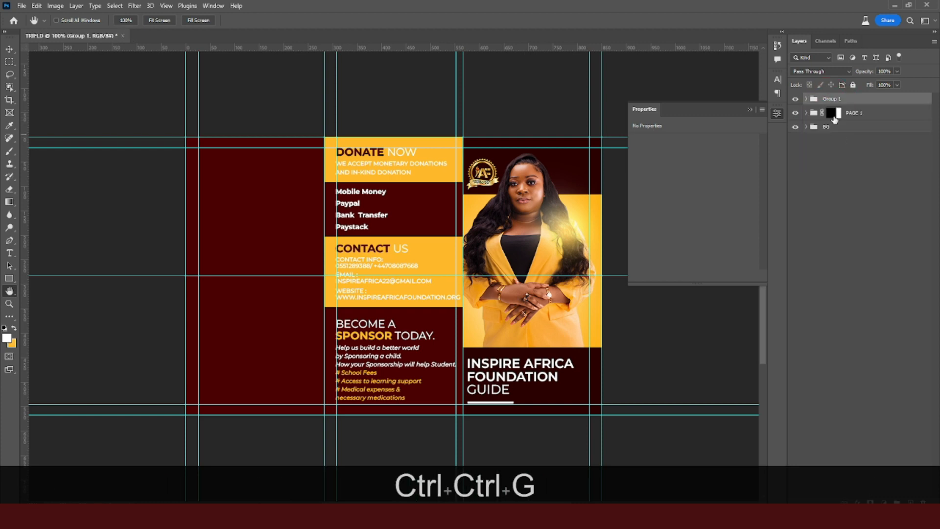
double_click(832, 99)
text(PA)
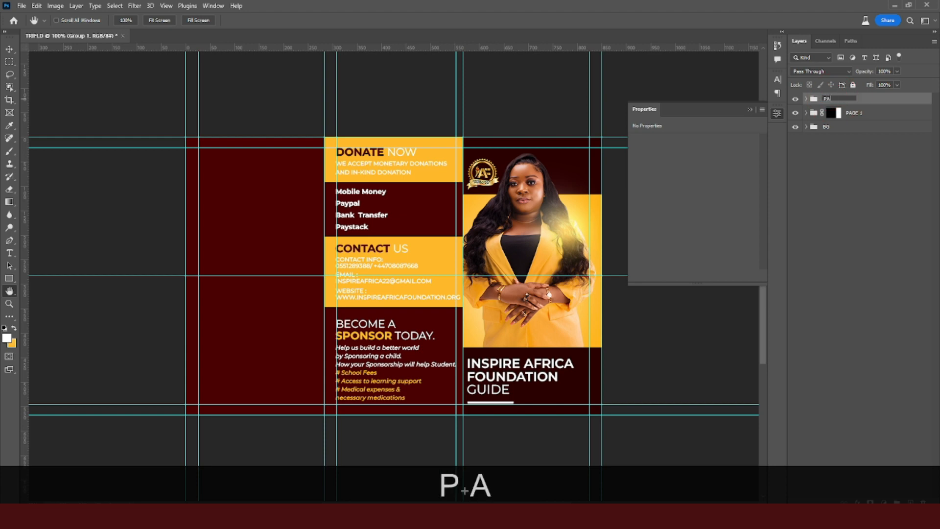
text(GE 6)
key(Return)
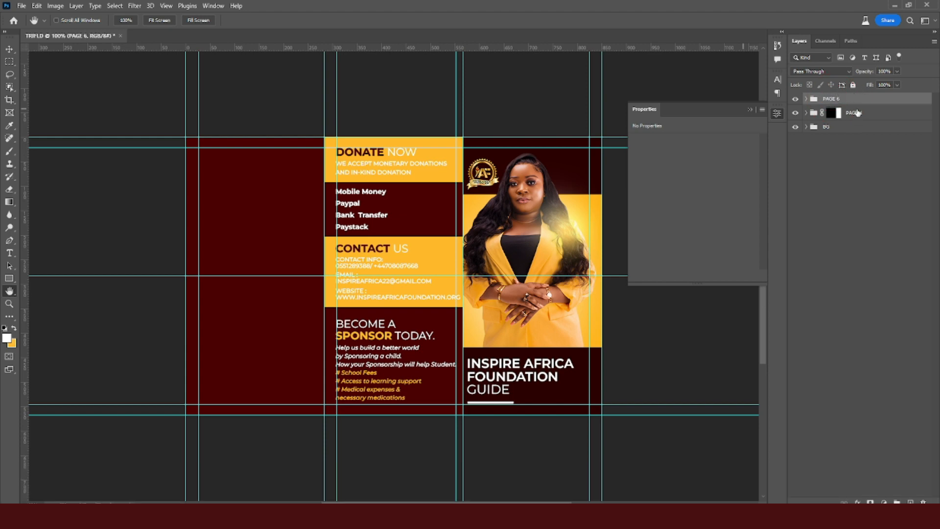
Add a new empty layer above the PAGE 6 group.
click(856, 110)
click(845, 100)
click(910, 503)
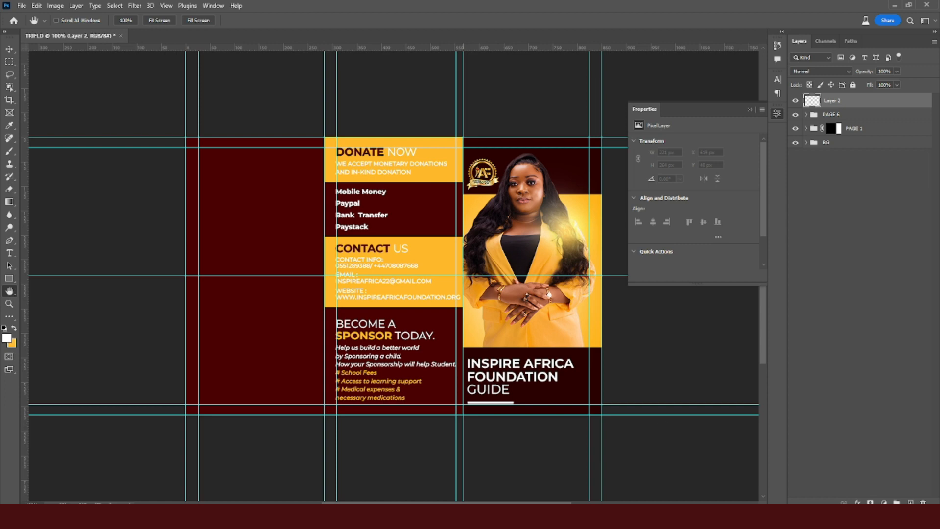
Copy the heading "Core Values of our Foundation" from the Notepad text and return to the brochure in Photoshop.
click(276, 510)
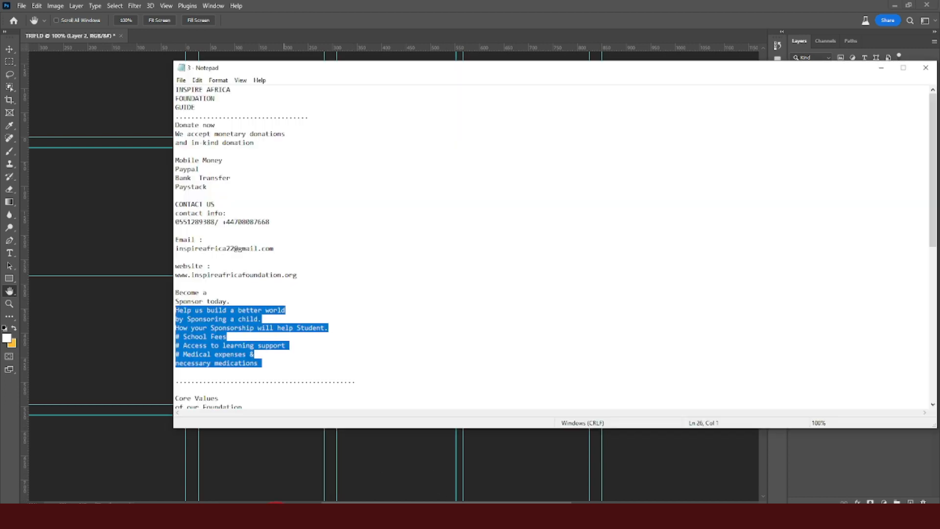
scroll(237, 280, down, 3)
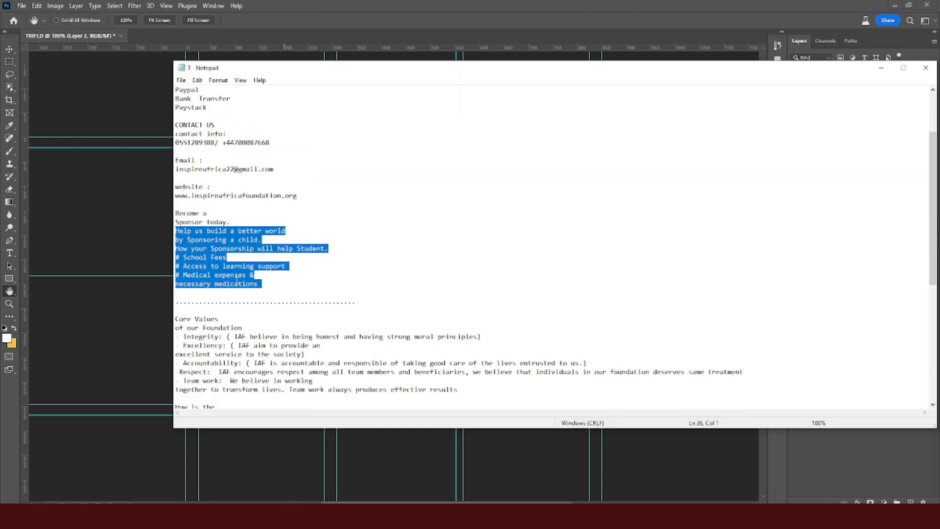
drag(254, 335, 165, 317)
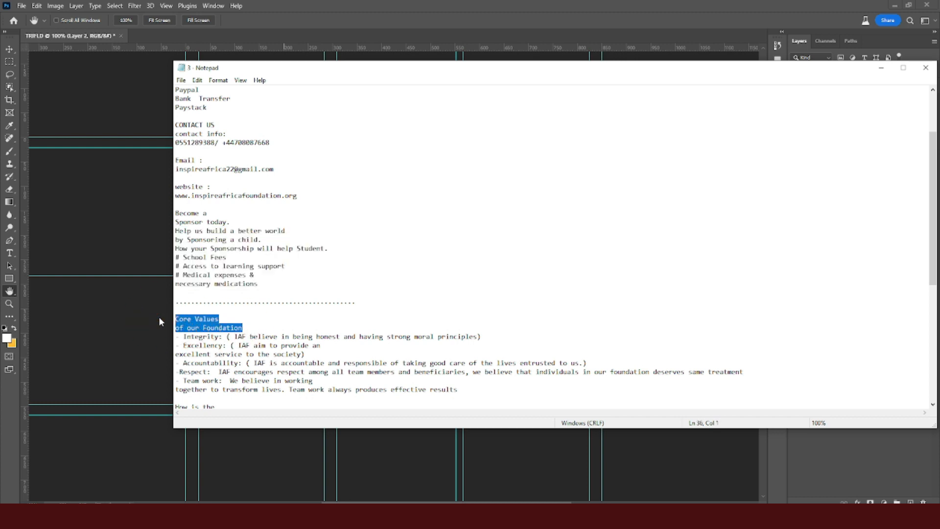
key(ctrl+c)
click(277, 4)
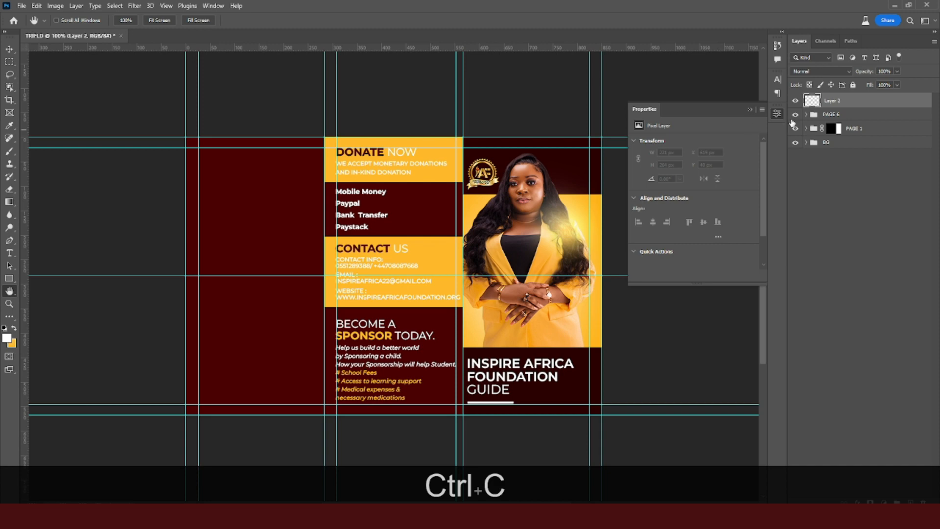
Duplicate the DONATE group, move the copy above all other layers and place it at the top of the brochure's empty panel.
click(806, 114)
click(844, 127)
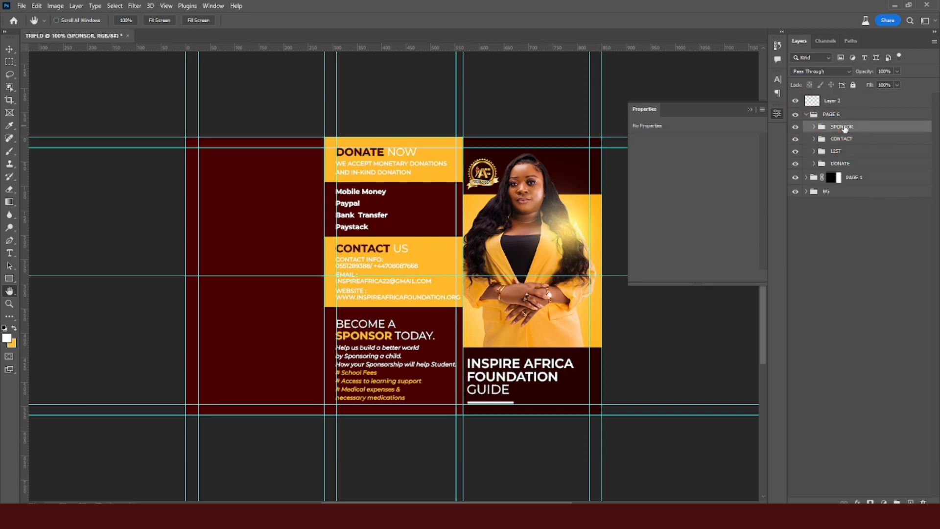
click(847, 166)
key(ctrl+j)
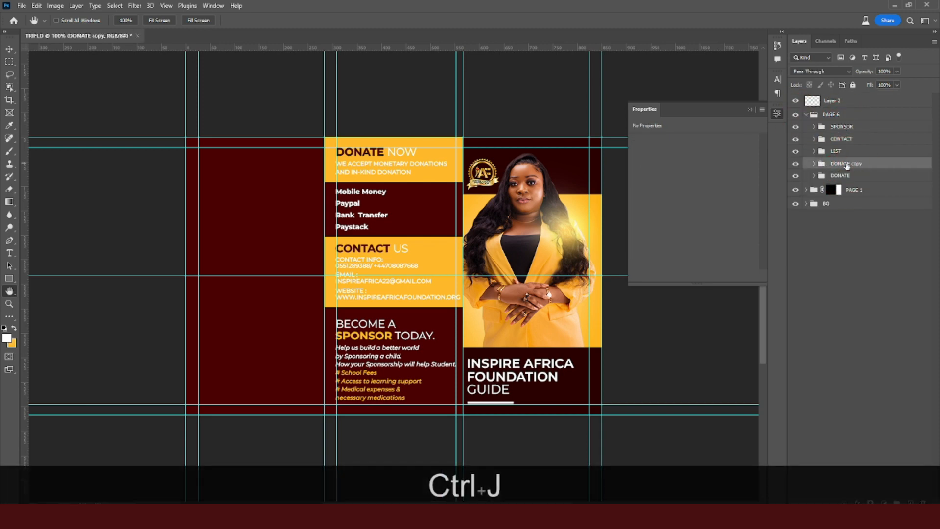
drag(847, 167, 844, 99)
key(v)
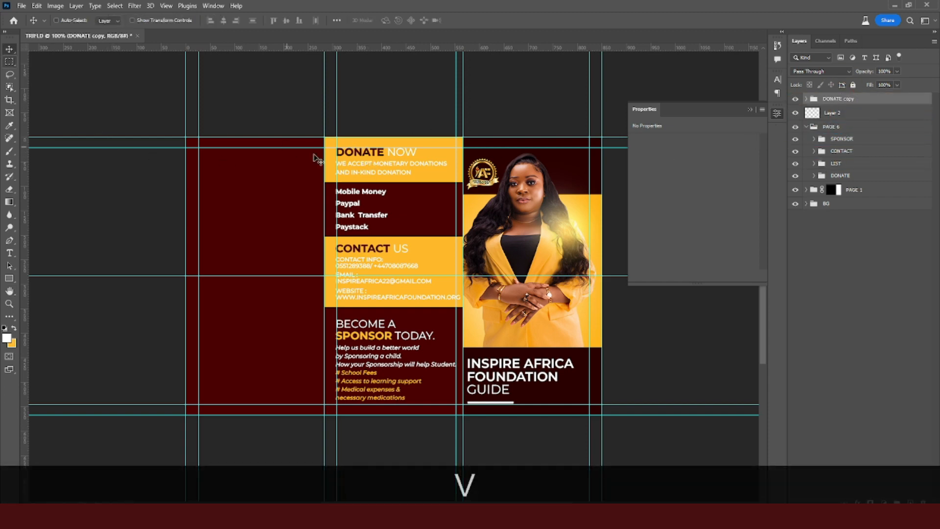
drag(375, 158, 242, 161)
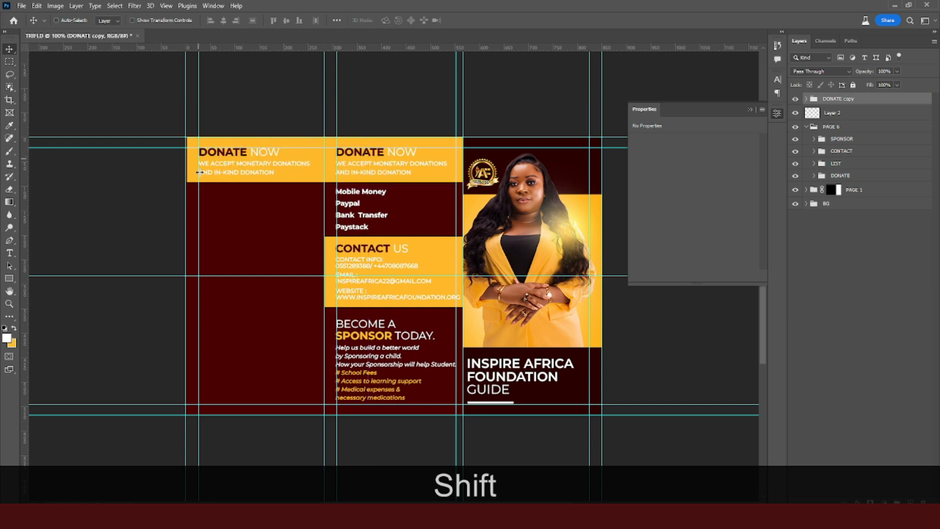
Delete the yellow rectangle from the duplicated group and colour its whole "Donate now" heading white.
click(806, 98)
click(843, 143)
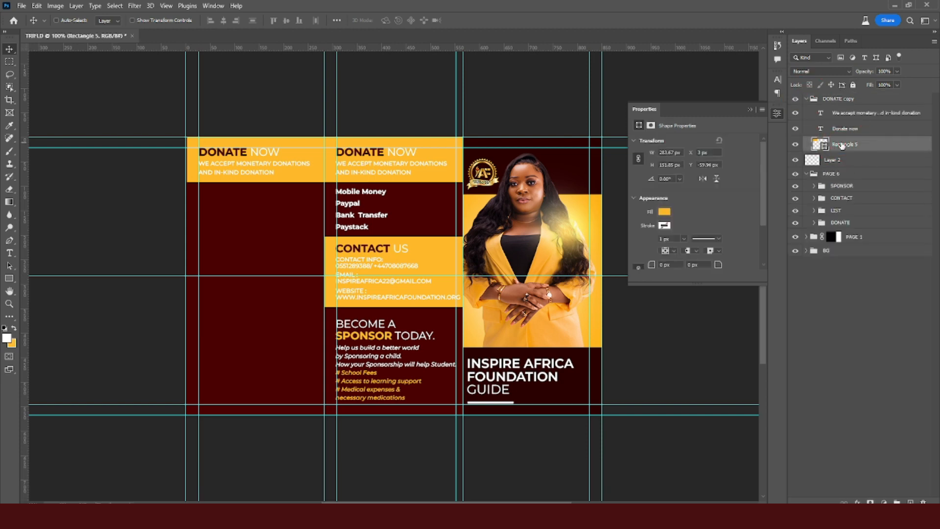
key(Delete)
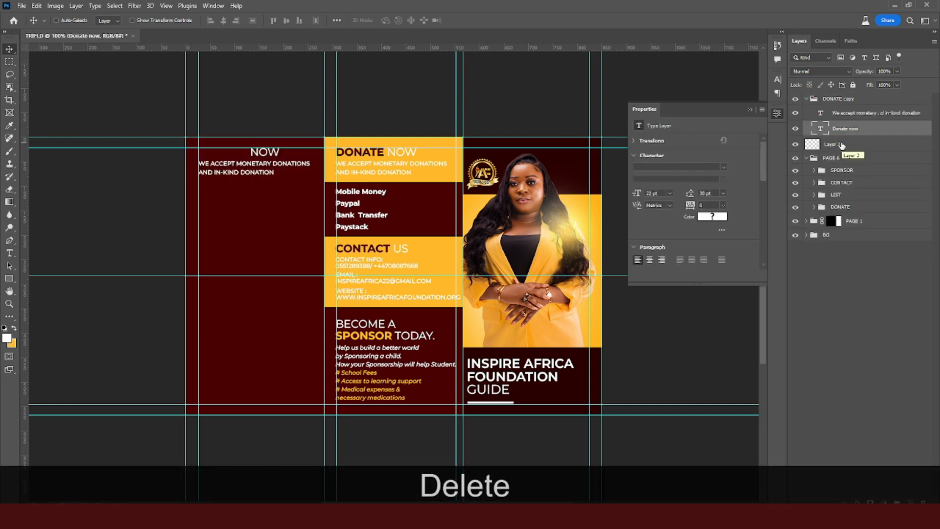
click(843, 129)
click(712, 216)
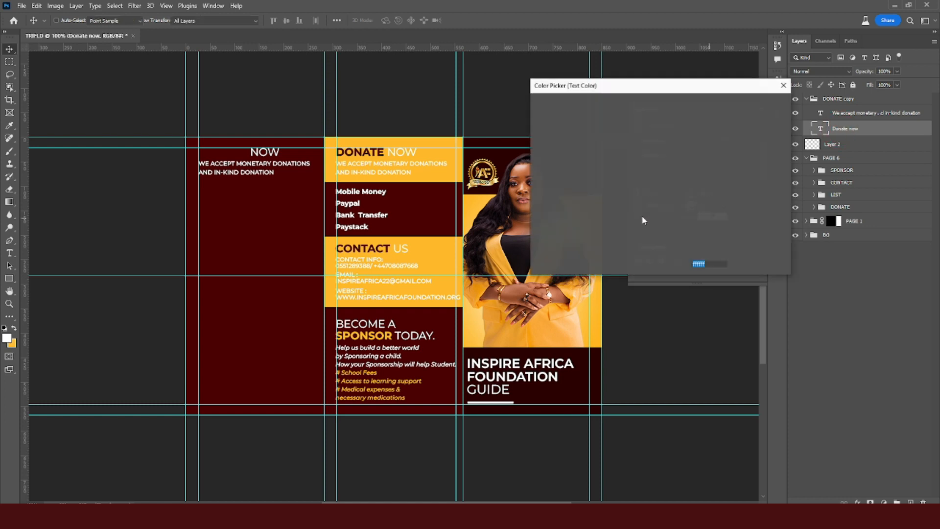
click(500, 86)
click(764, 104)
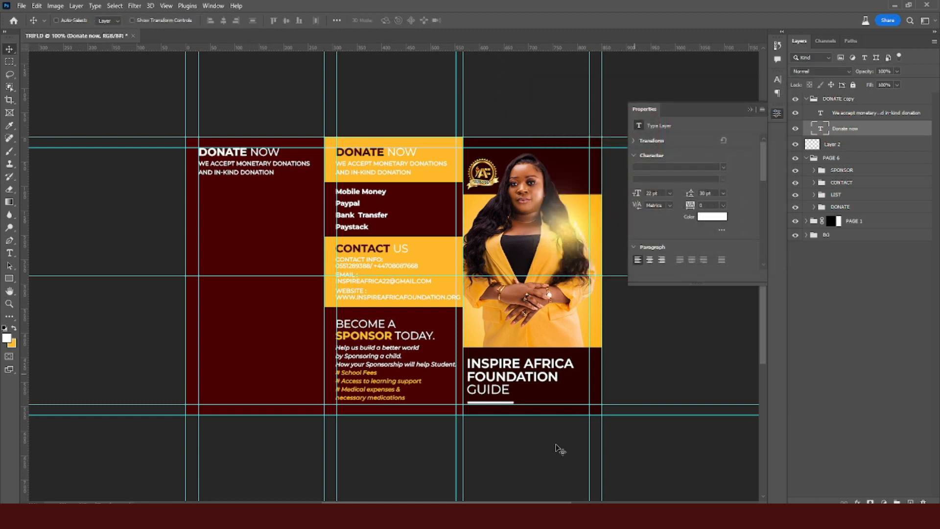
Replace the copied "Donate now" heading with the copied text "Core Values of our Foundation" and hide the "We accept monetary donations" text.
double_click(821, 130)
key(ctrl+v)
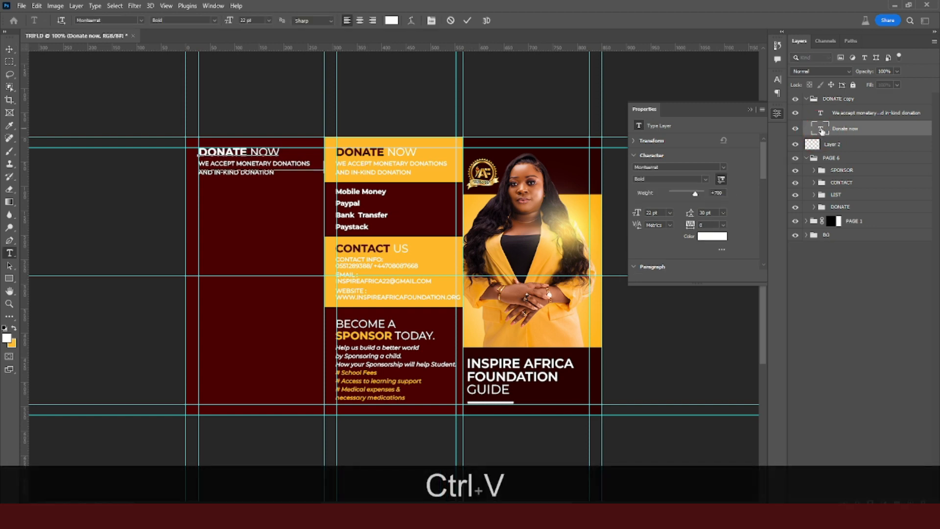
click(812, 132)
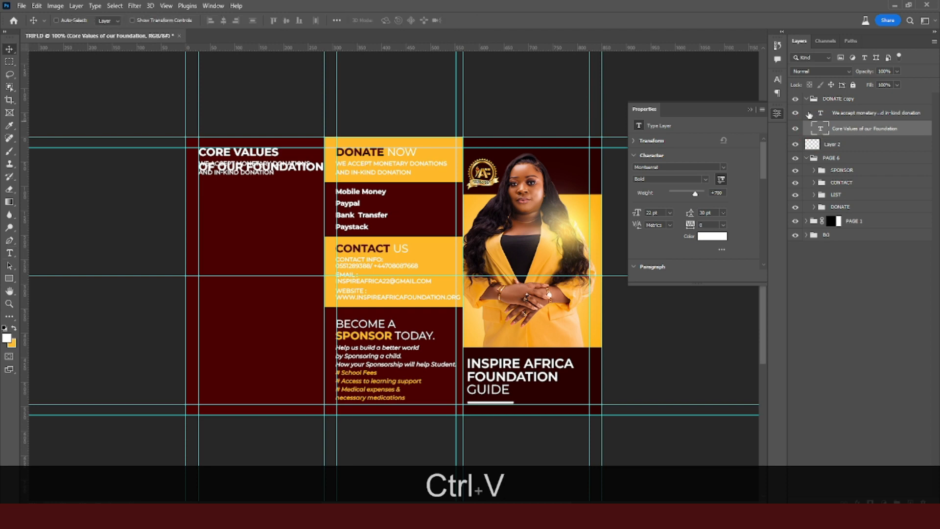
click(795, 113)
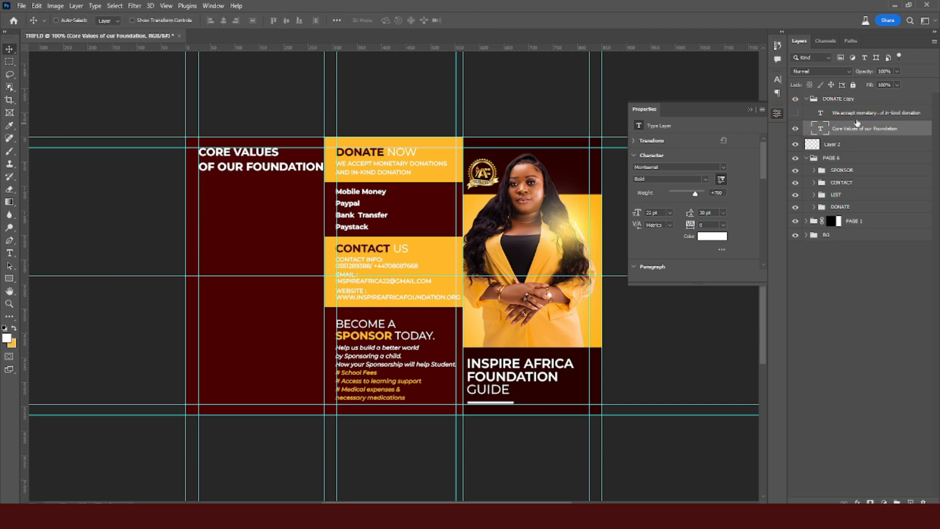
Set the Core Values heading to Montserrat SemiBold and its second line, "of our Foundation", to Regular.
click(777, 79)
click(760, 95)
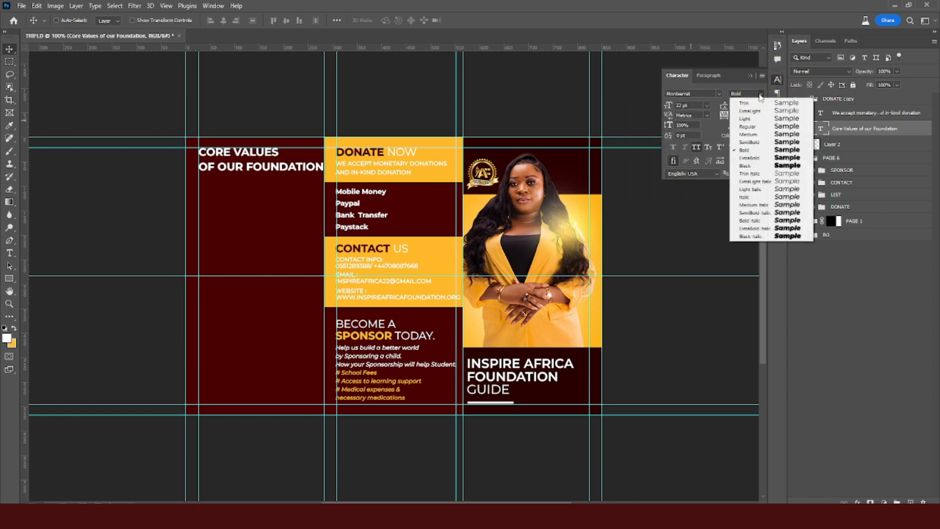
click(751, 142)
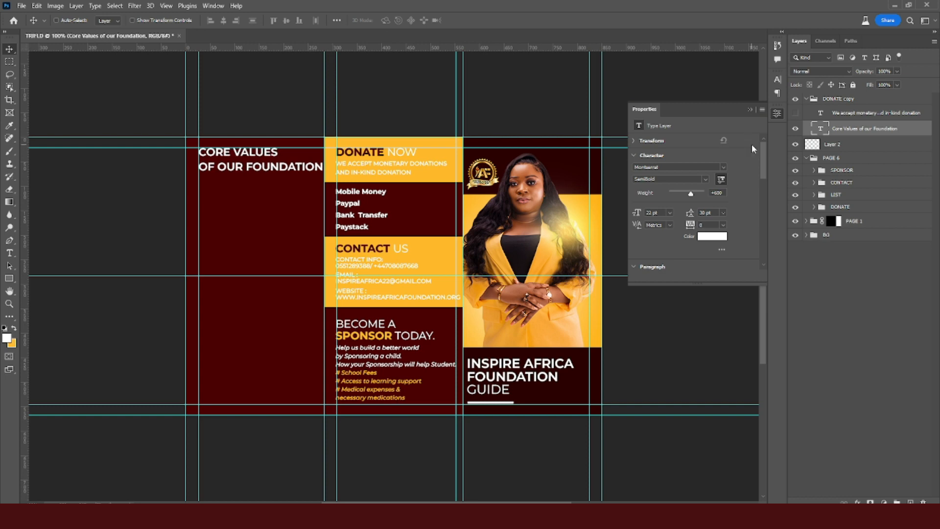
double_click(822, 129)
drag(322, 165, 186, 168)
click(778, 80)
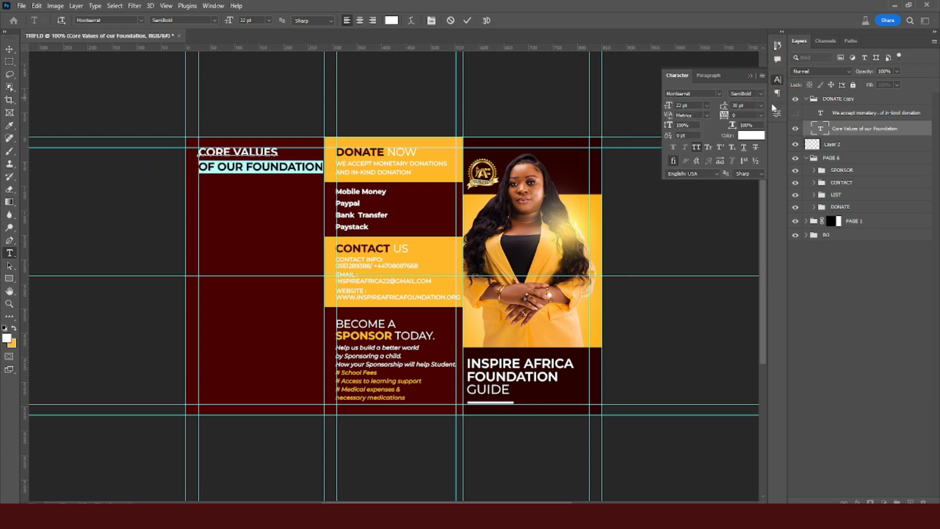
click(761, 96)
click(749, 132)
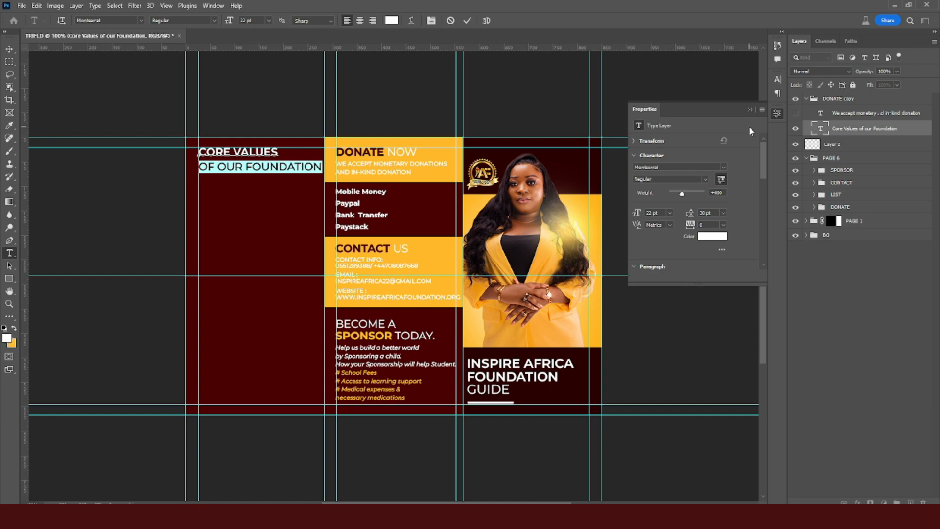
Colour the words "Core Values" with the yellow sampled from the "Donate now" box, ffb823.
drag(279, 150, 195, 151)
click(707, 238)
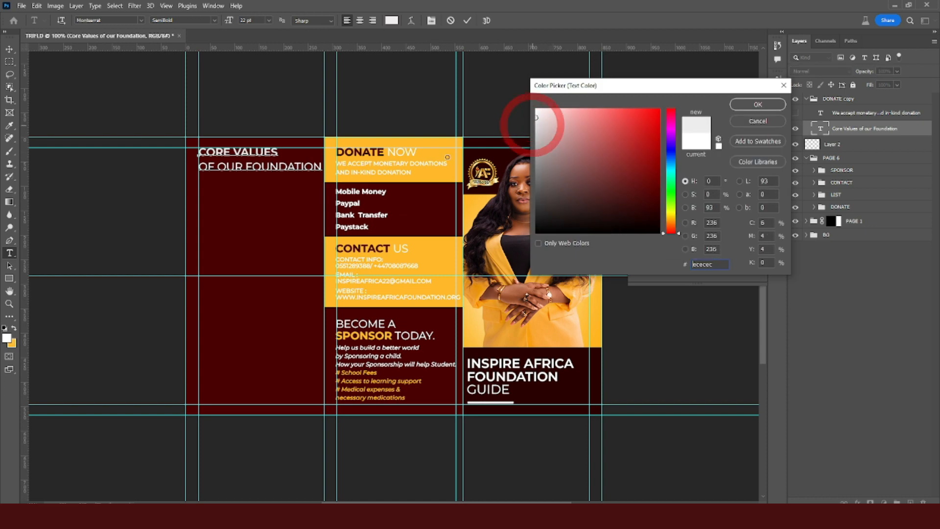
click(439, 153)
click(758, 106)
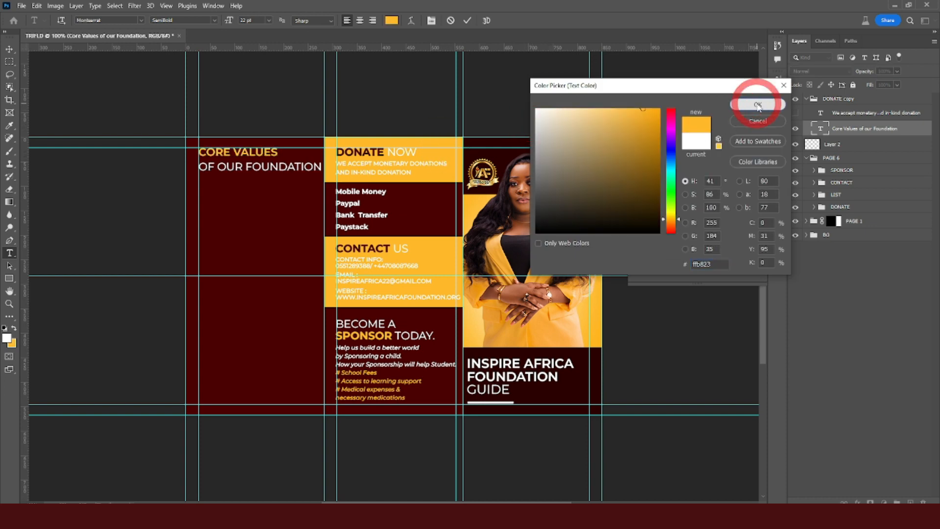
key(ctrl+Return)
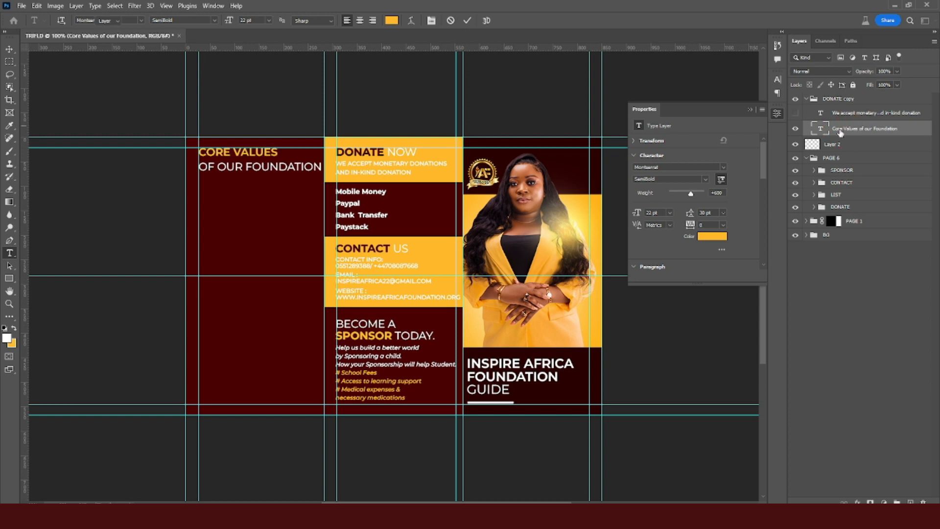
Set the Core Values heading's leading to 24 pt and its tracking to -30.
key(v)
click(777, 80)
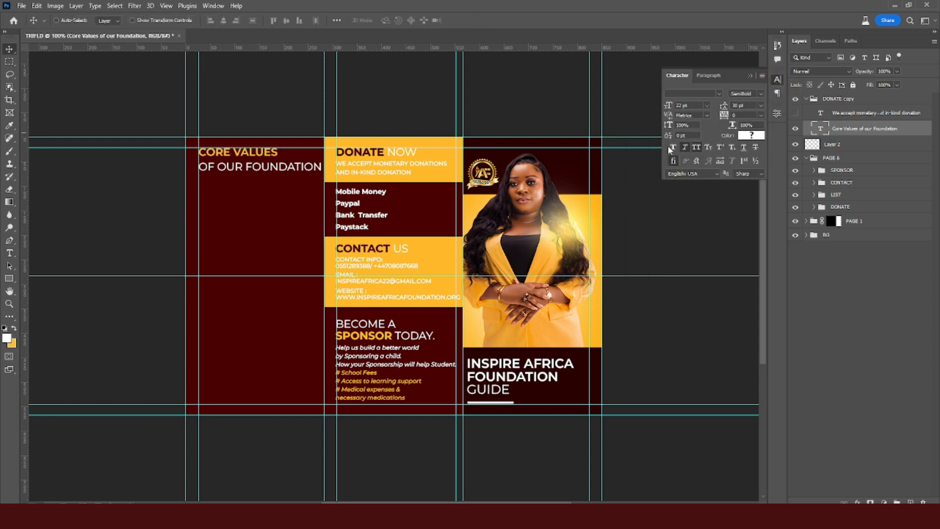
click(668, 105)
click(747, 105)
text(24)
key(Return)
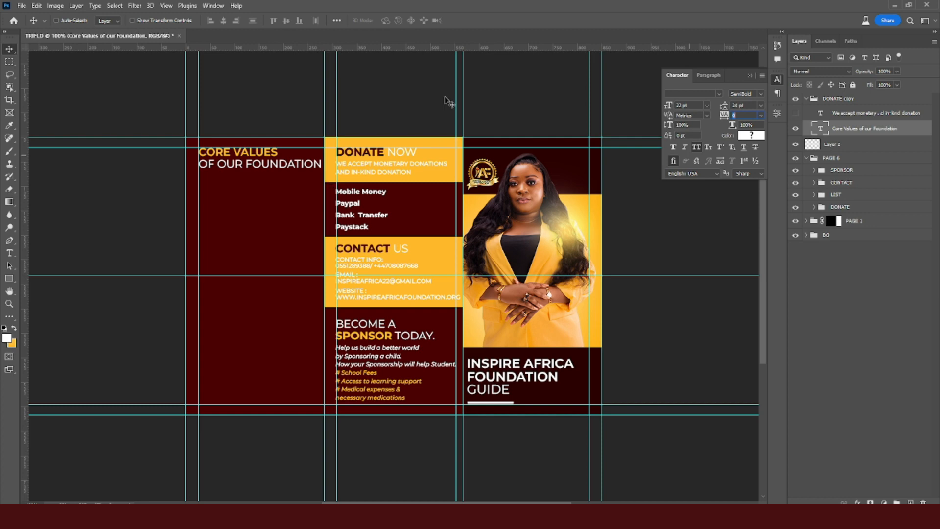
click(724, 116)
text(-30)
key(Return)
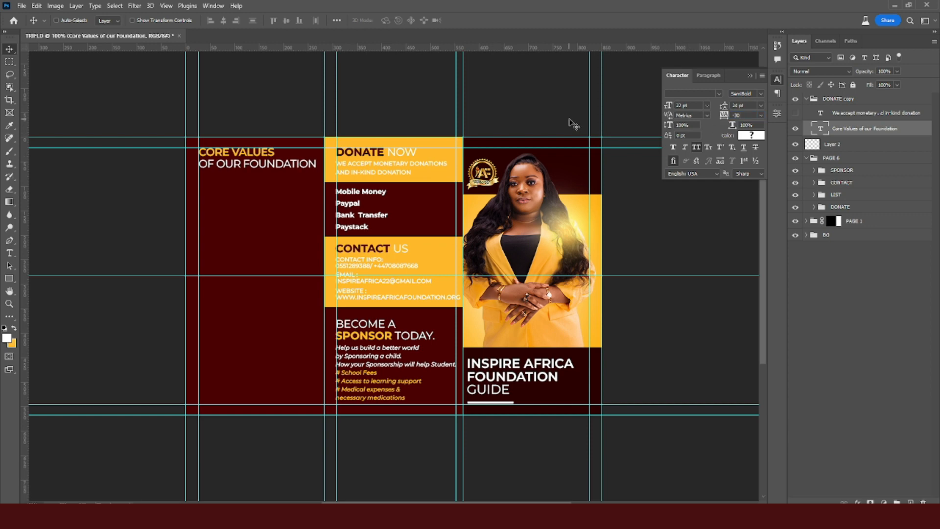
Show the copied "We accept monetary donations" text again and move it just below the Core Values heading.
click(839, 126)
click(795, 114)
click(837, 114)
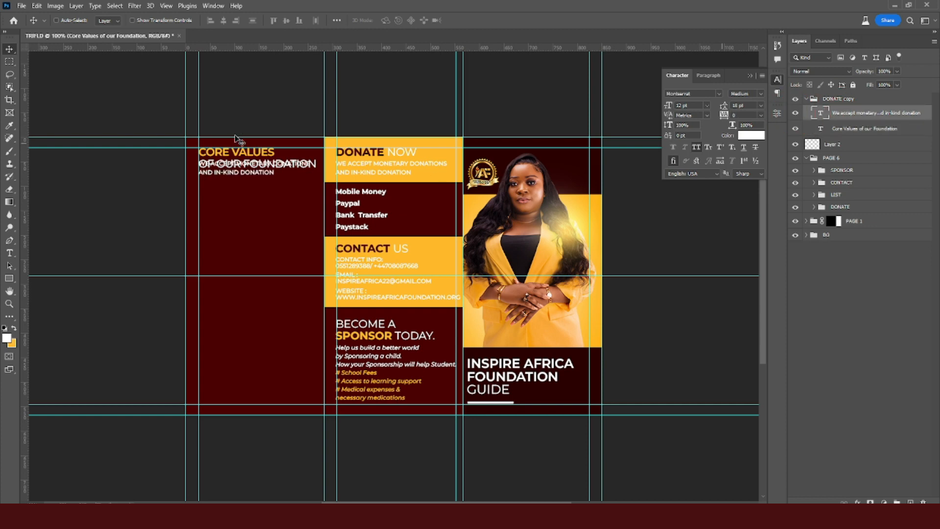
drag(278, 171, 275, 182)
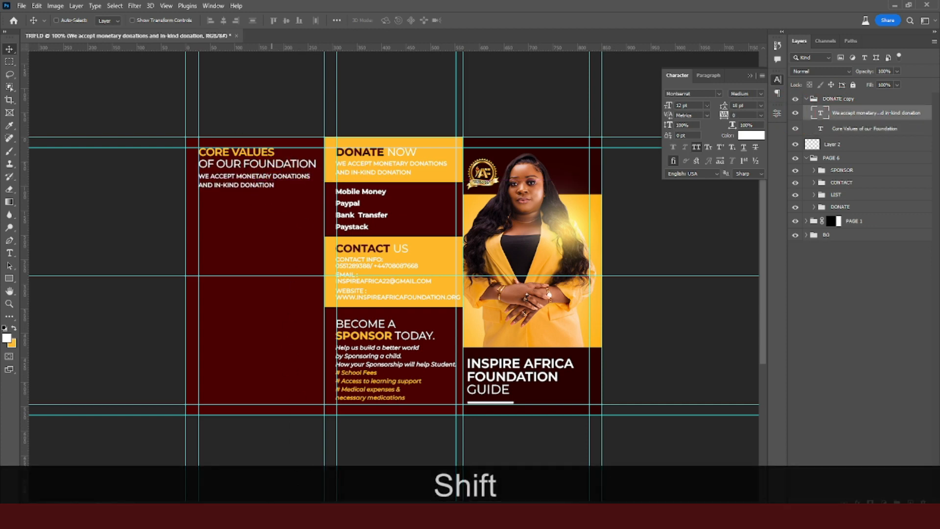
Copy the core values list, from "Integrity" to "effective results", from the Notepad text and return to Photoshop.
key(alt+Tab)
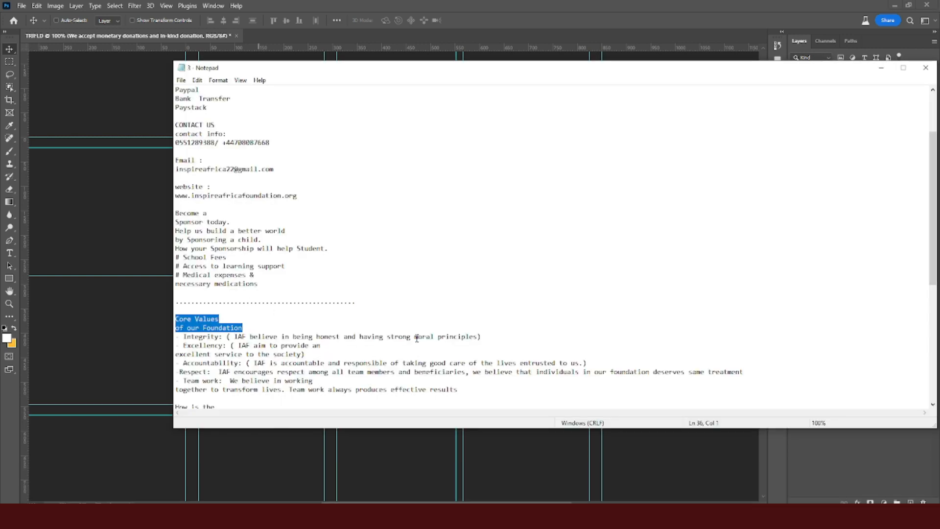
drag(456, 391, 178, 336)
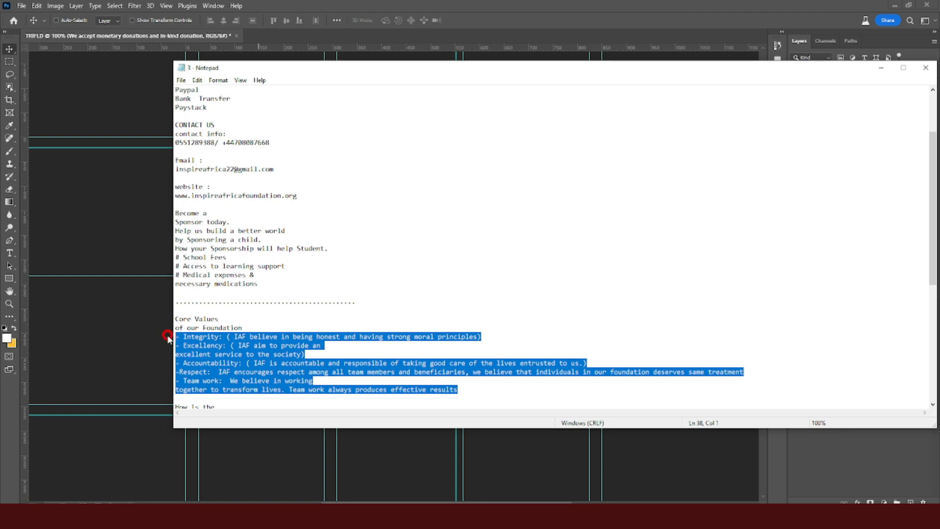
key(ctrl+c)
key(alt+Tab)
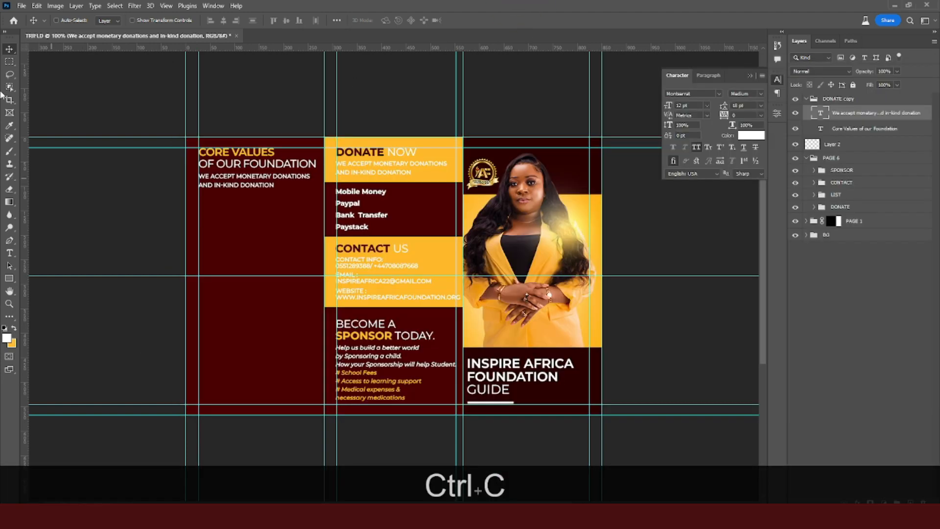
Draw a paragraph text box below the Core Values text, spanning the panel between its margins, and paste the copied list without formatting.
click(10, 253)
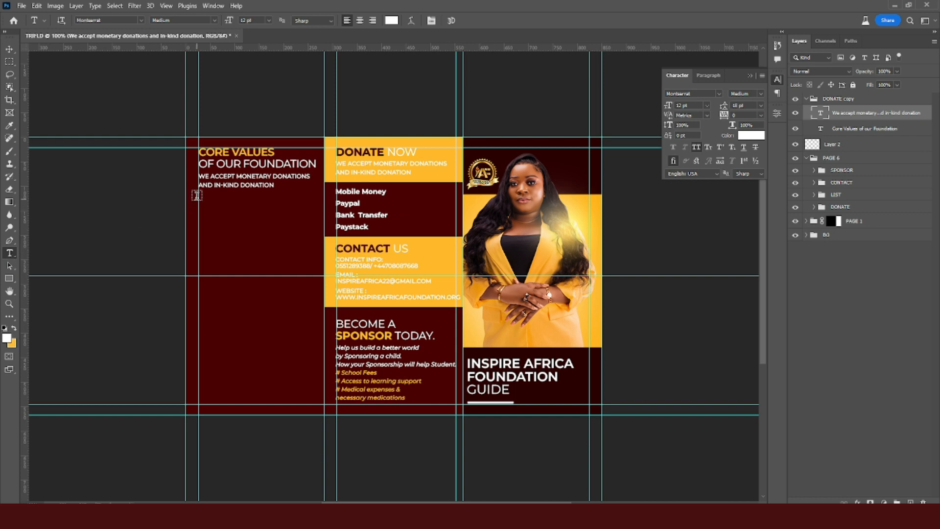
drag(199, 194, 318, 348)
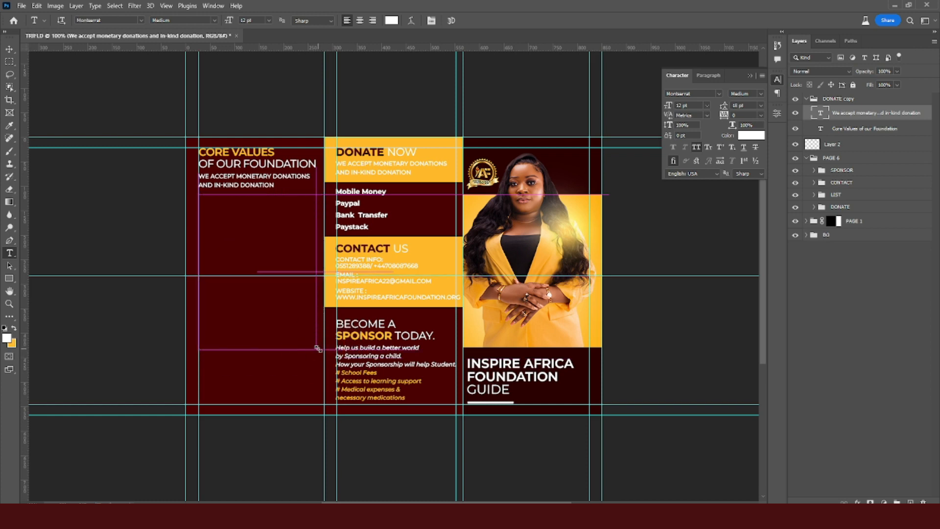
right_click(213, 210)
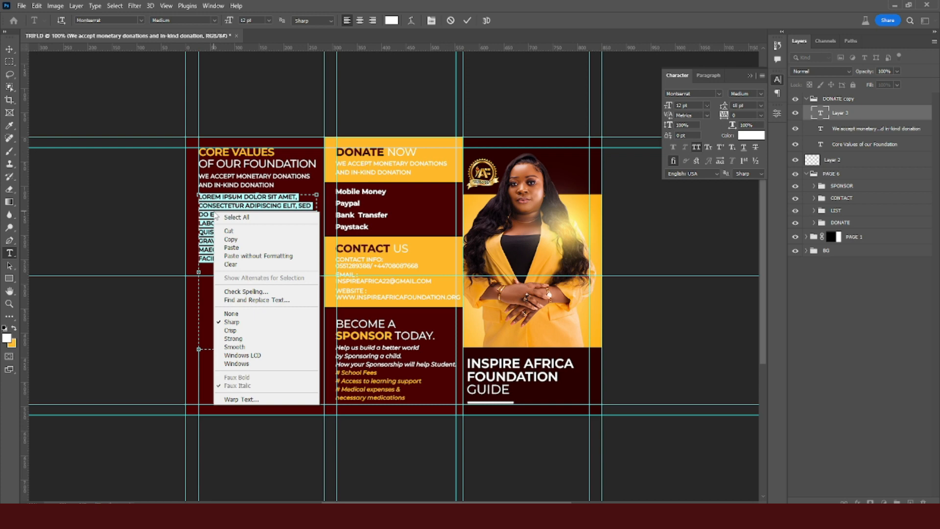
click(256, 256)
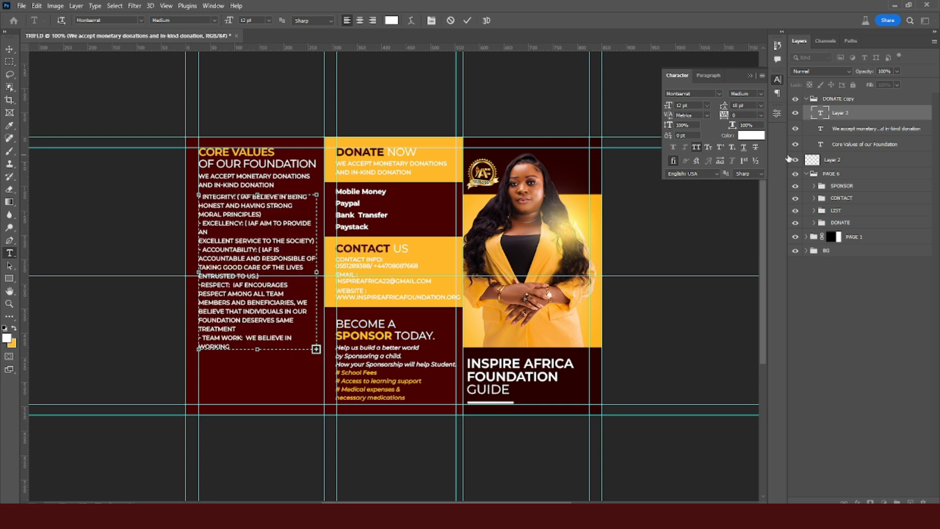
Turn off All Caps on the pasted core values list and delete the copied "We accept monetary donations" text.
click(827, 118)
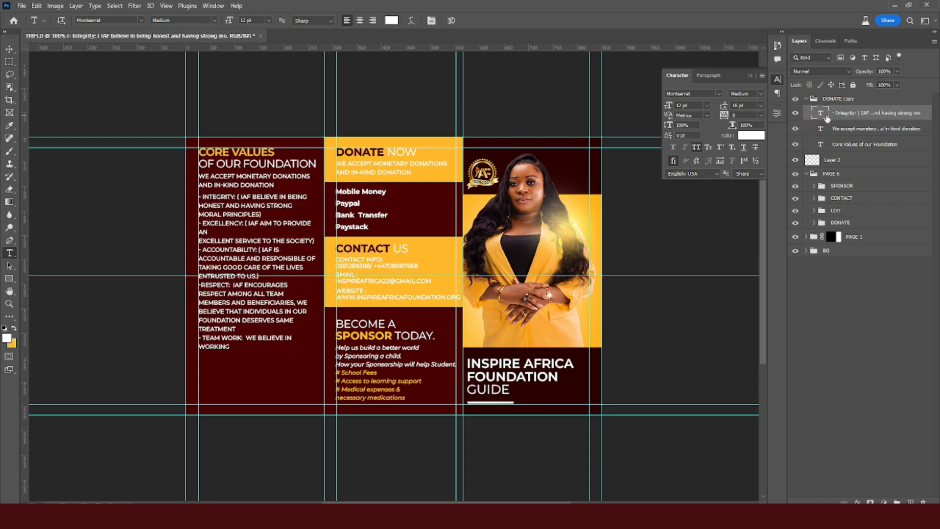
click(697, 147)
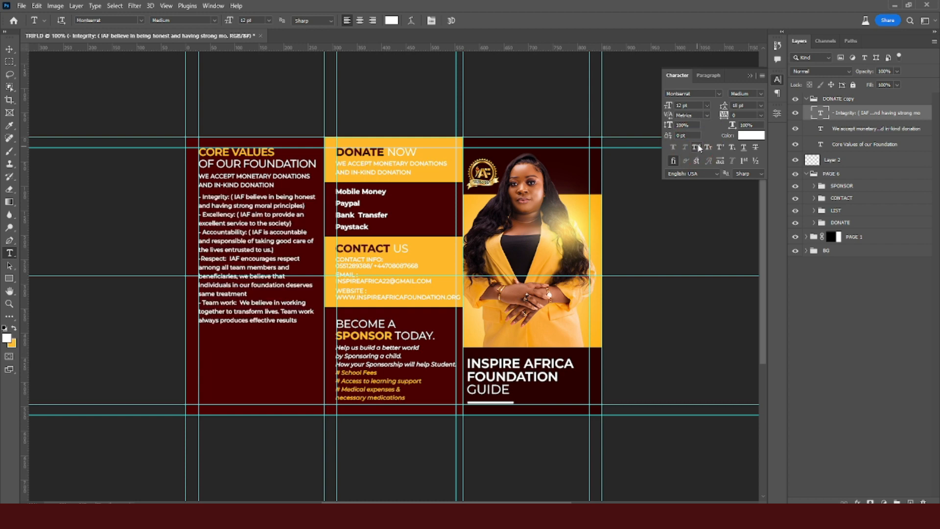
click(856, 129)
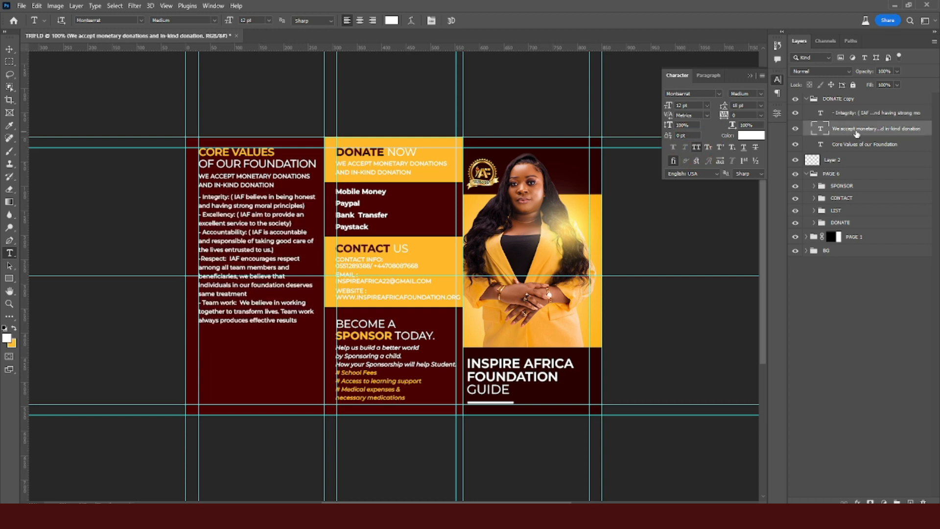
key(Delete)
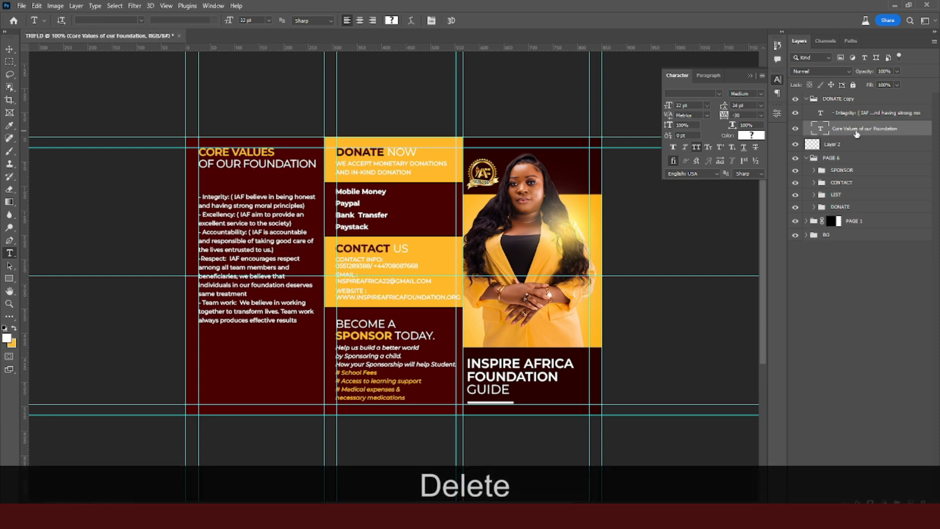
Move the core values list up so it sits directly below the Core Values heading.
click(854, 113)
key(v)
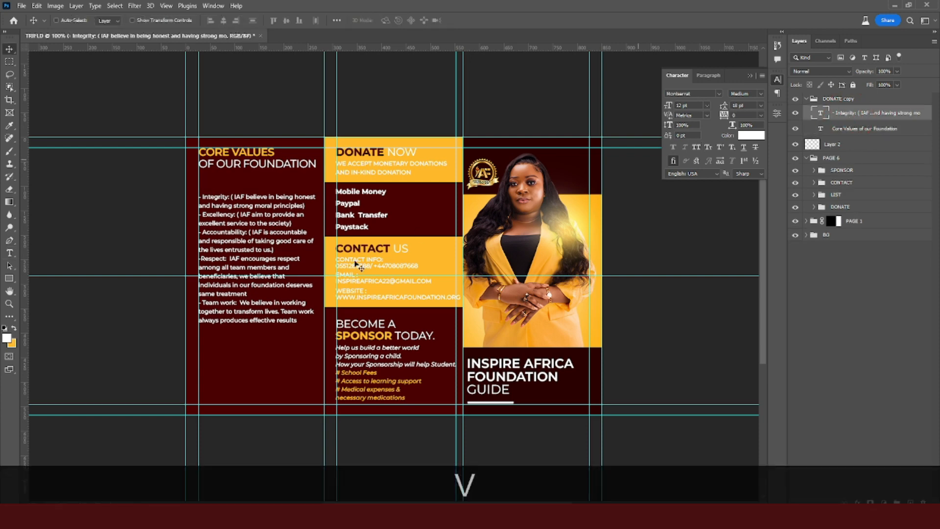
drag(247, 245, 250, 225)
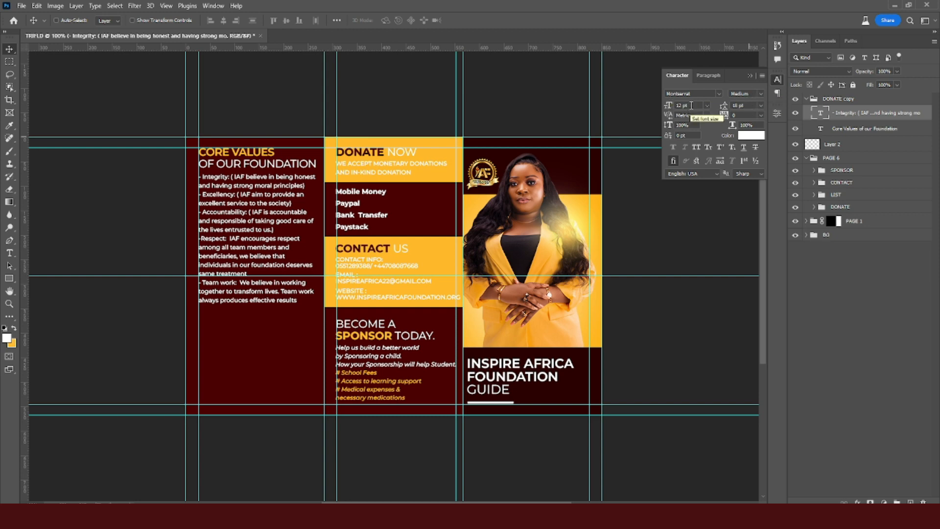
click(720, 107)
click(738, 115)
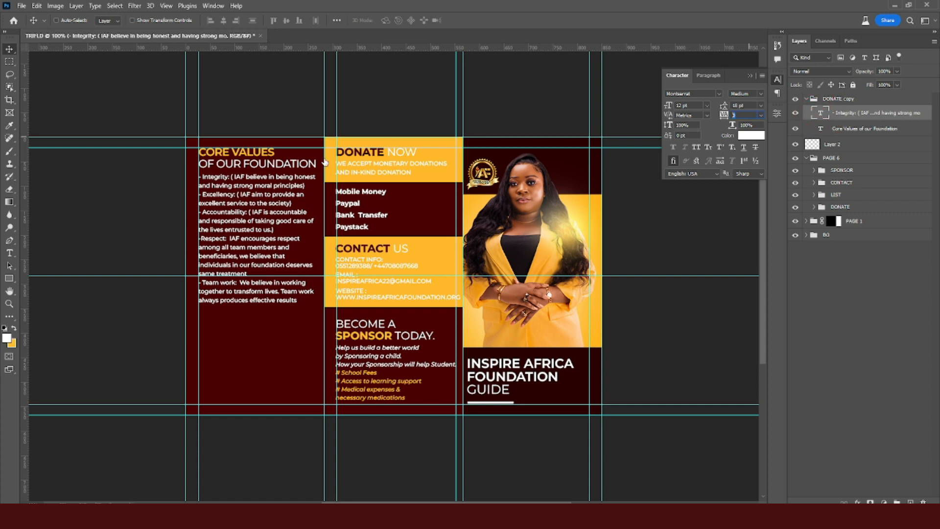
Colour the "- Integrity:" and "- Excellency:" labels in the list with the yellow (#ffb823) sampled from the Donate banner.
double_click(244, 184)
drag(168, 178, 230, 177)
click(750, 137)
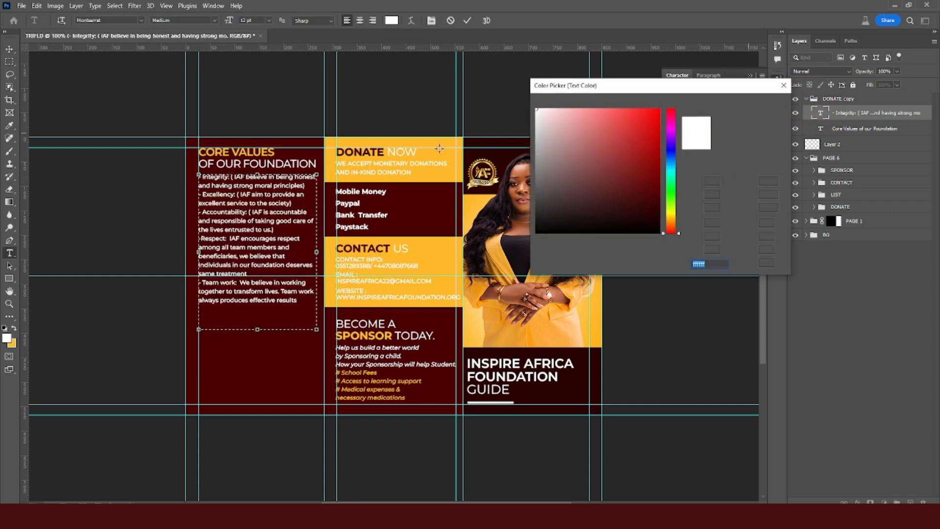
click(434, 146)
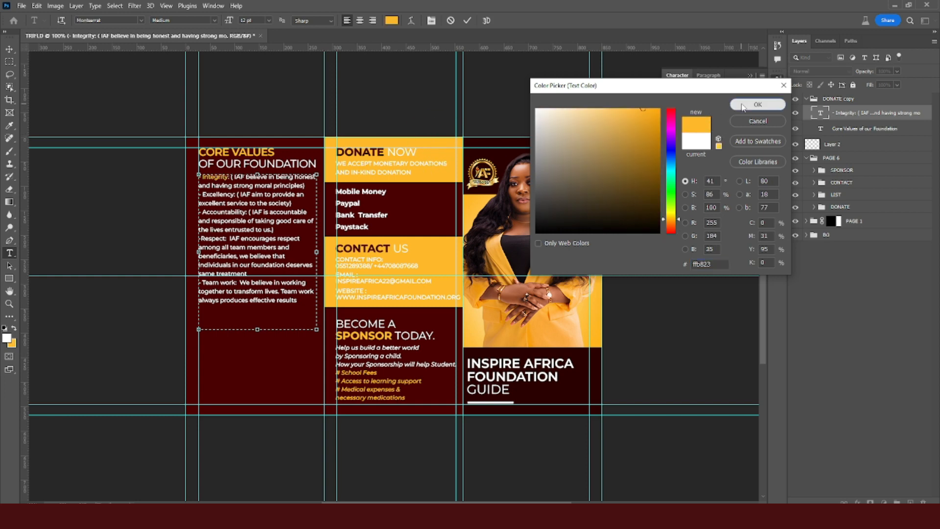
click(764, 105)
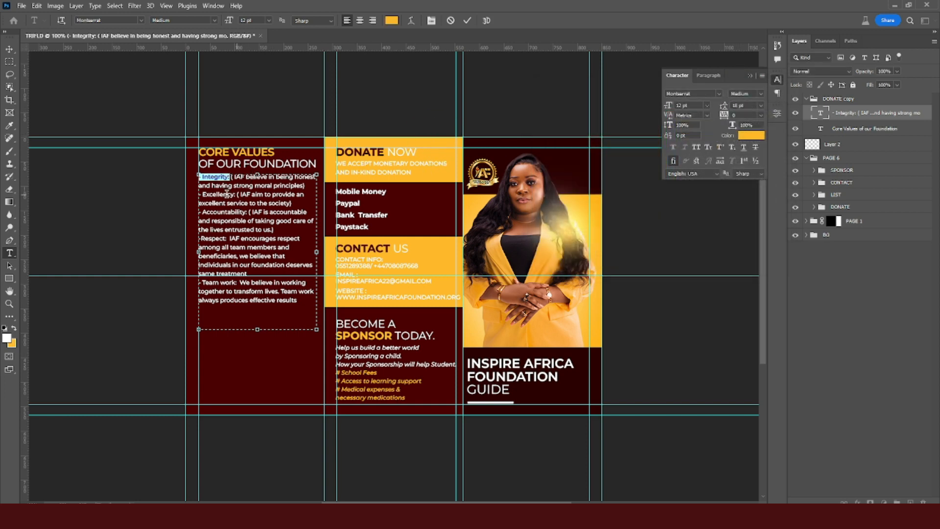
drag(237, 194, 185, 195)
click(750, 135)
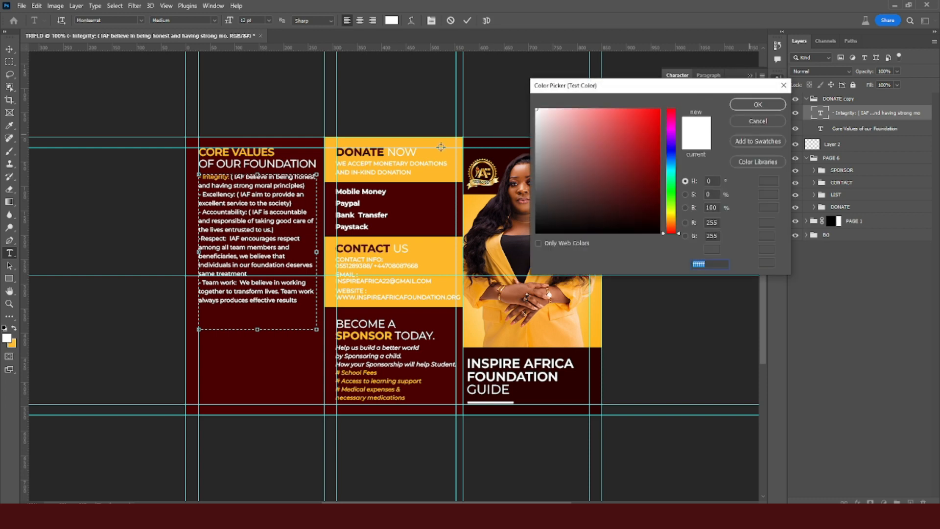
click(439, 145)
click(758, 104)
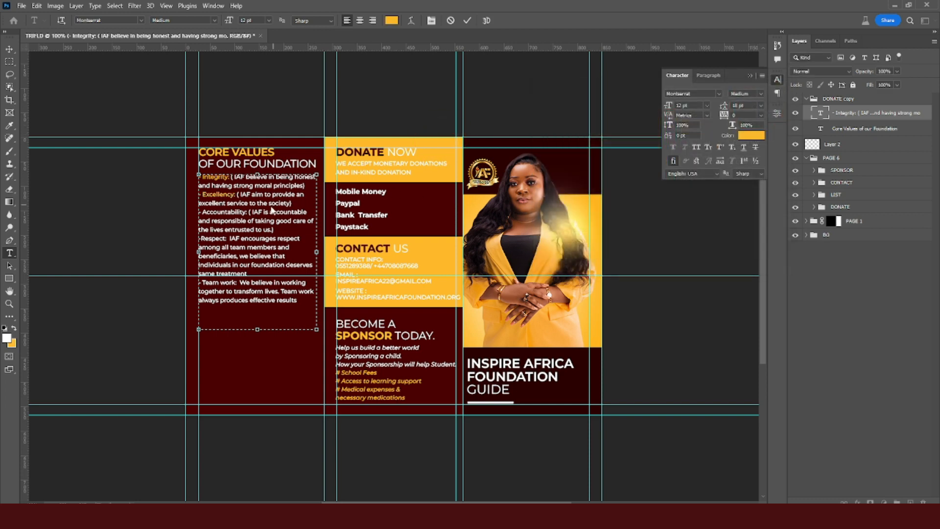
Colour the "- Accountability:" and "-Respect:" labels with the same yellow sampled from the Donate banner.
drag(247, 212, 186, 212)
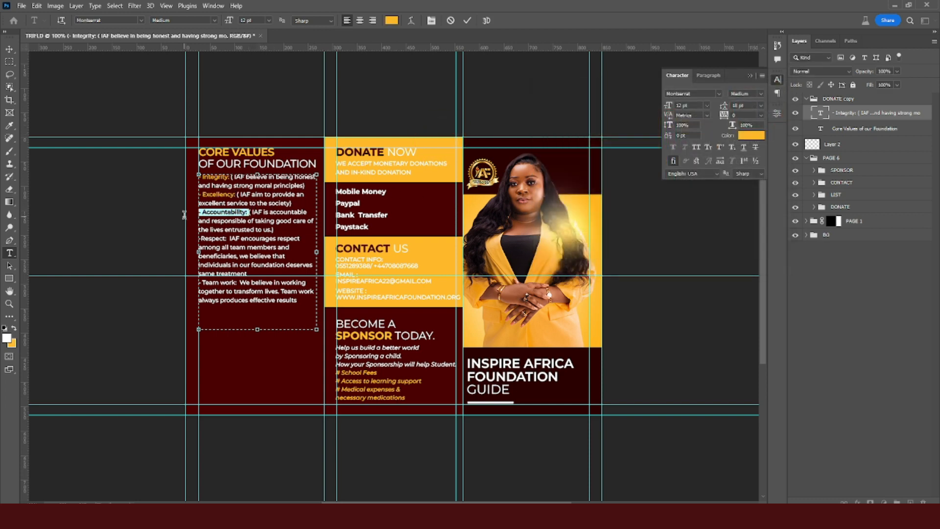
click(749, 136)
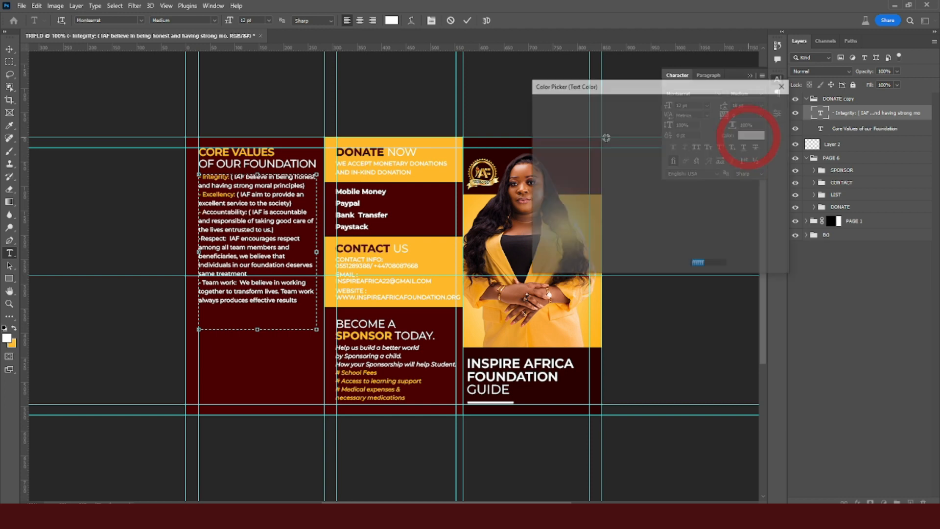
click(440, 145)
click(757, 105)
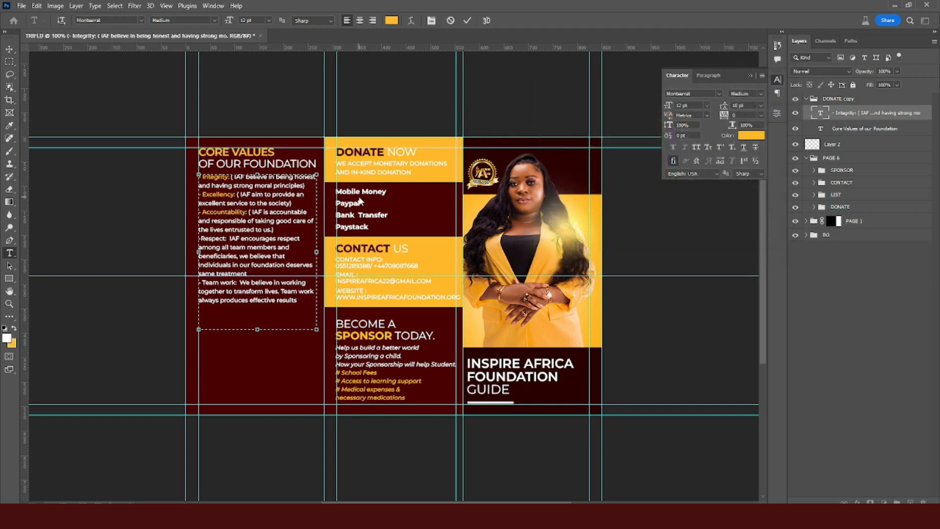
drag(229, 239, 185, 239)
click(750, 136)
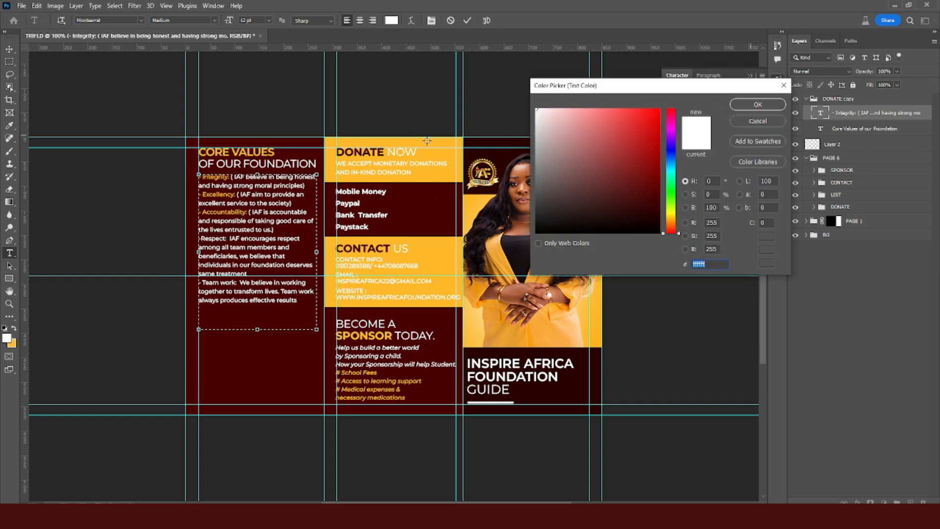
click(426, 141)
click(757, 104)
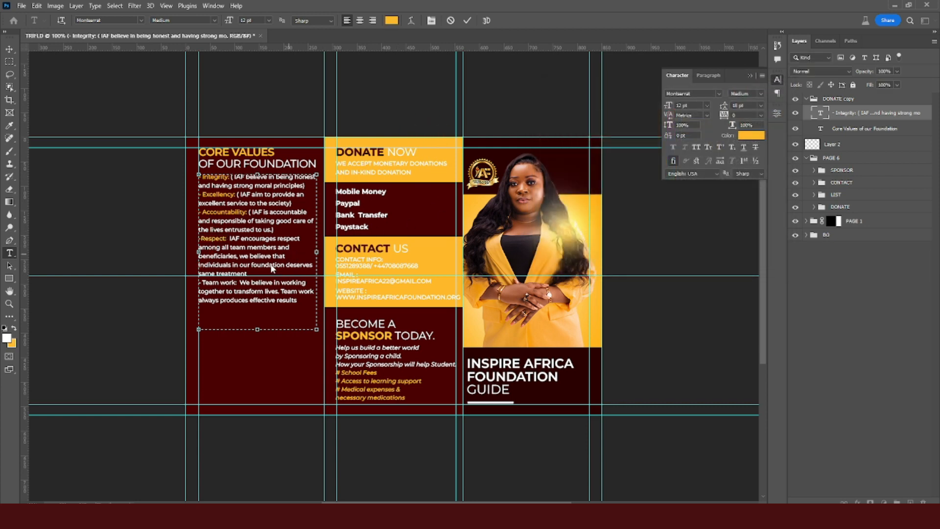
Colour the "- Team work:" label with the banner's yellow (#ffb823) and commit the text edits.
drag(241, 282, 191, 282)
click(744, 134)
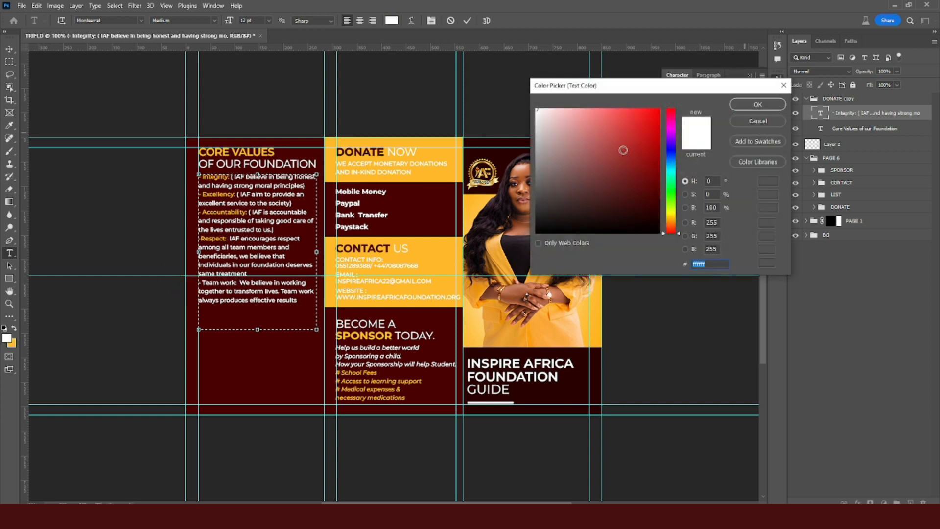
click(436, 148)
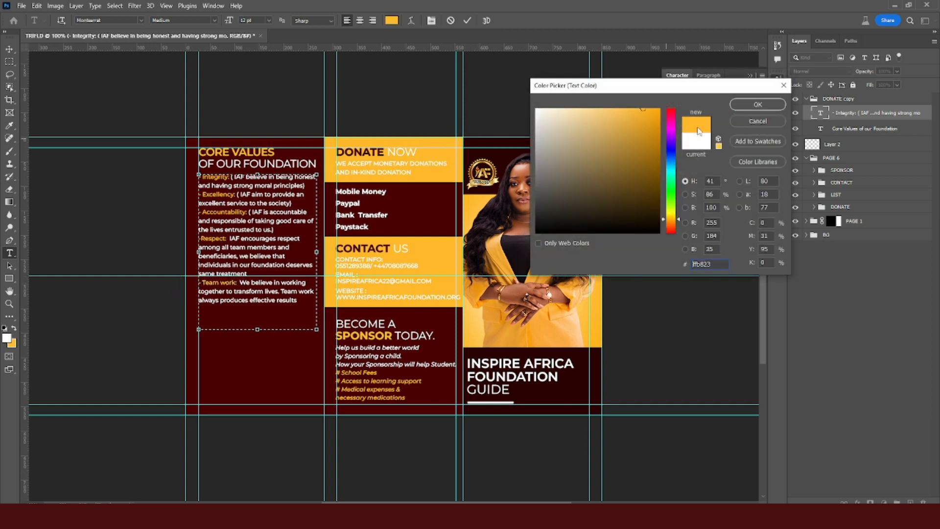
click(747, 109)
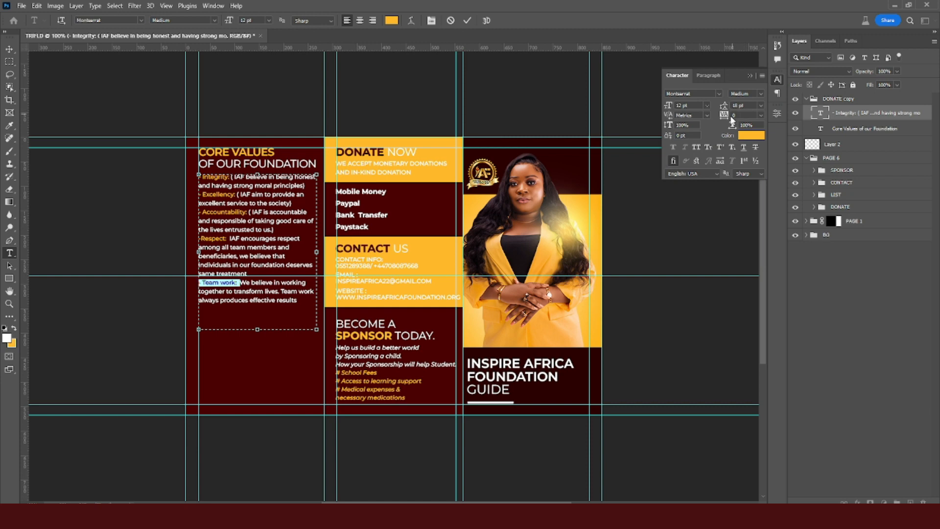
click(848, 114)
key(v)
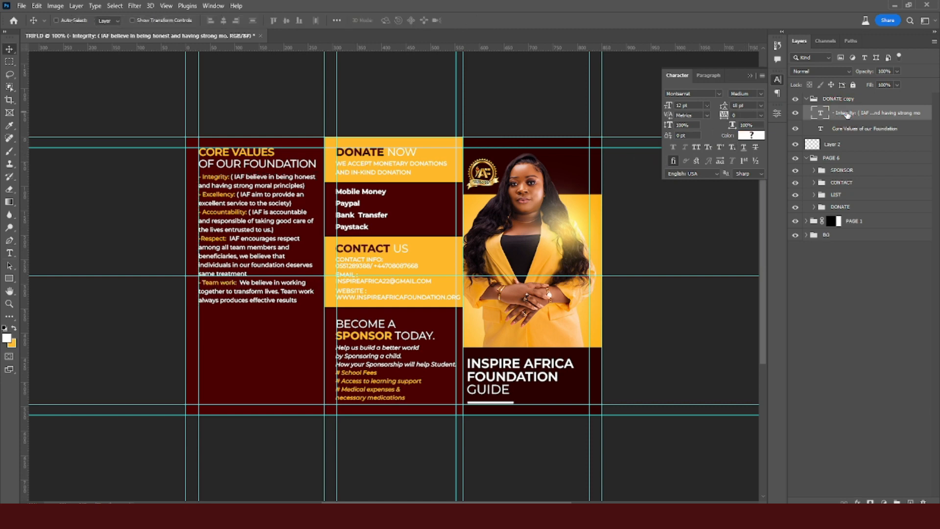
Duplicate the DONATE copy group and move the duplicate straight down below the core values list.
click(806, 99)
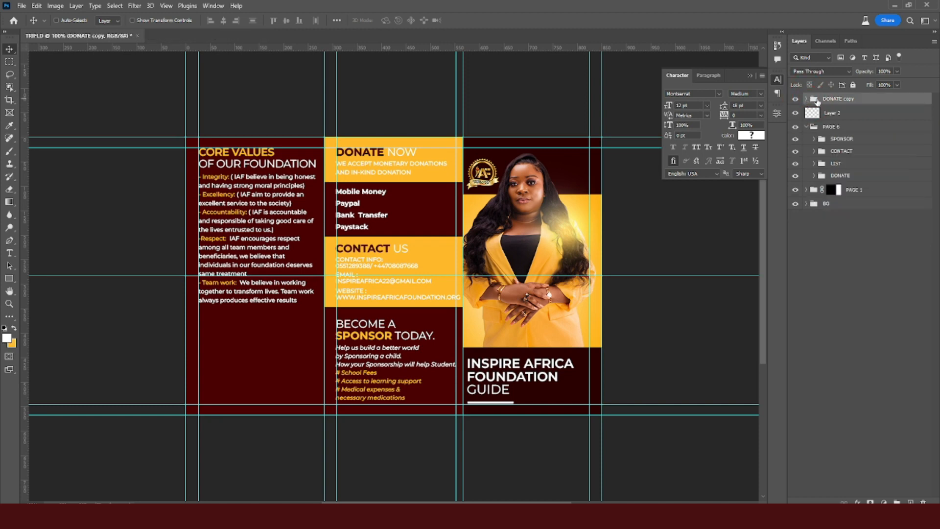
key(ctrl+j)
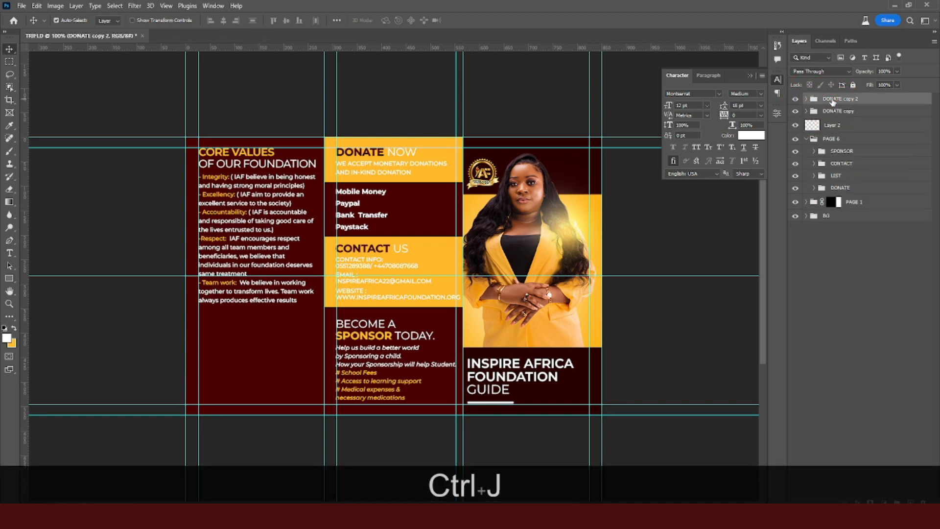
key(v)
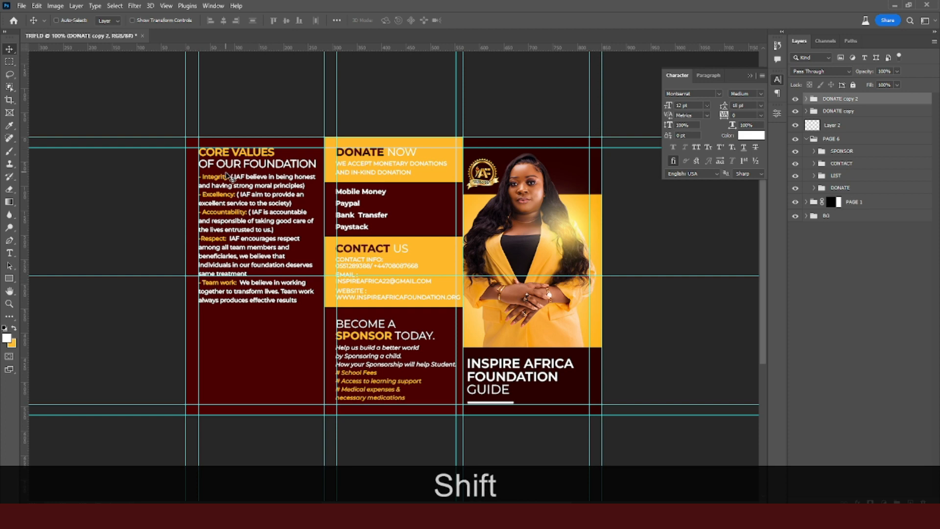
drag(227, 176, 220, 339)
Rename the original DONATE copy group to CORE VALUES.
double_click(834, 112)
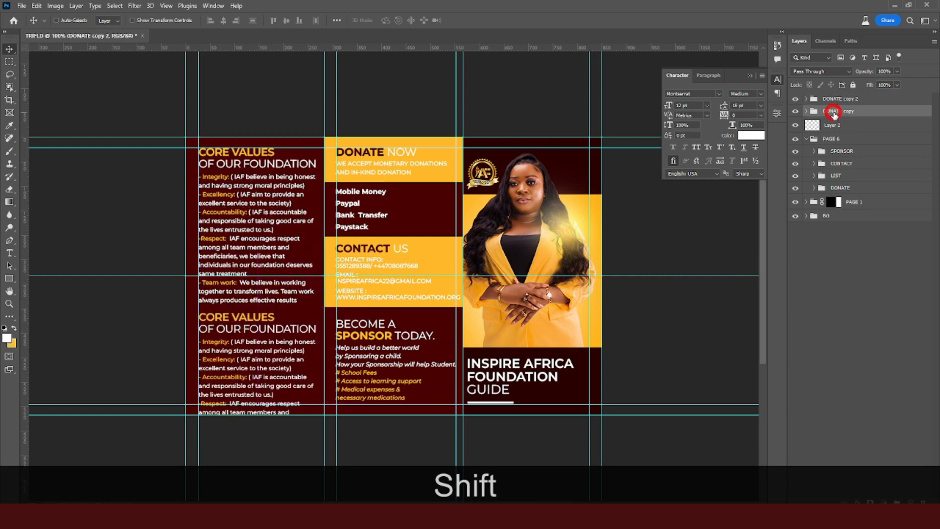
text(CORE VALUES)
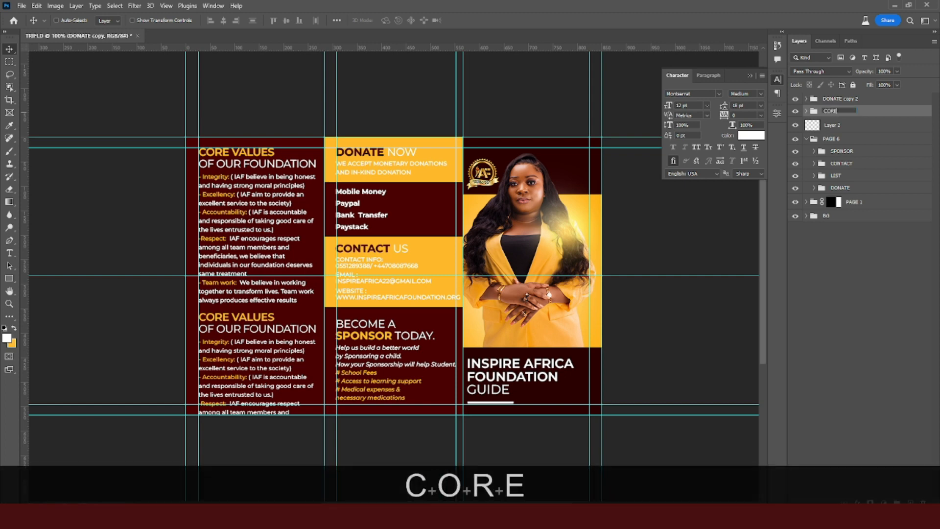
key(Return)
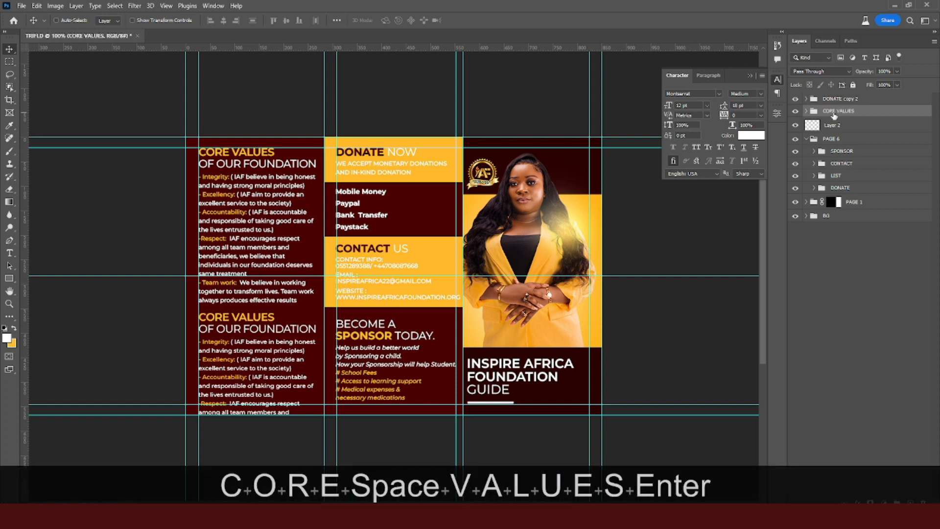
Check Layer 2 by toggling its visibility, delete it, and collapse the PAGE 6 group.
click(813, 141)
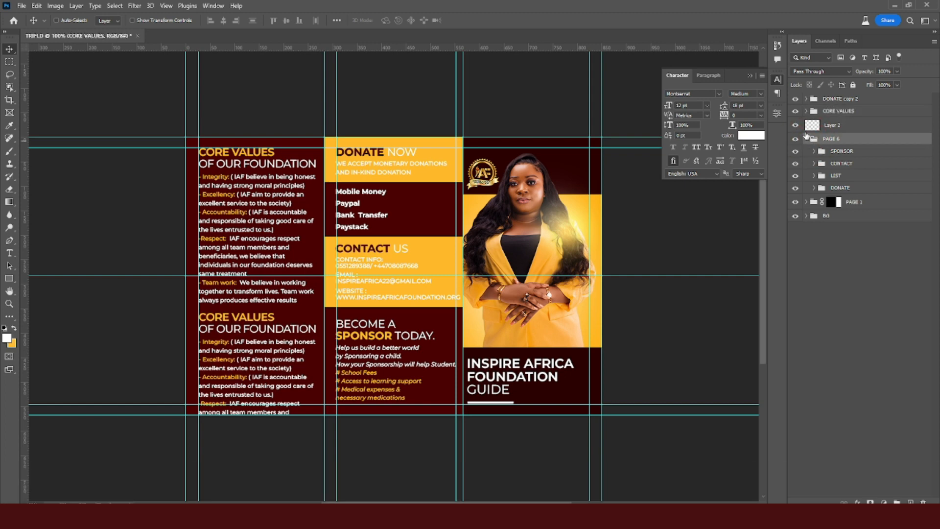
click(798, 126)
click(798, 127)
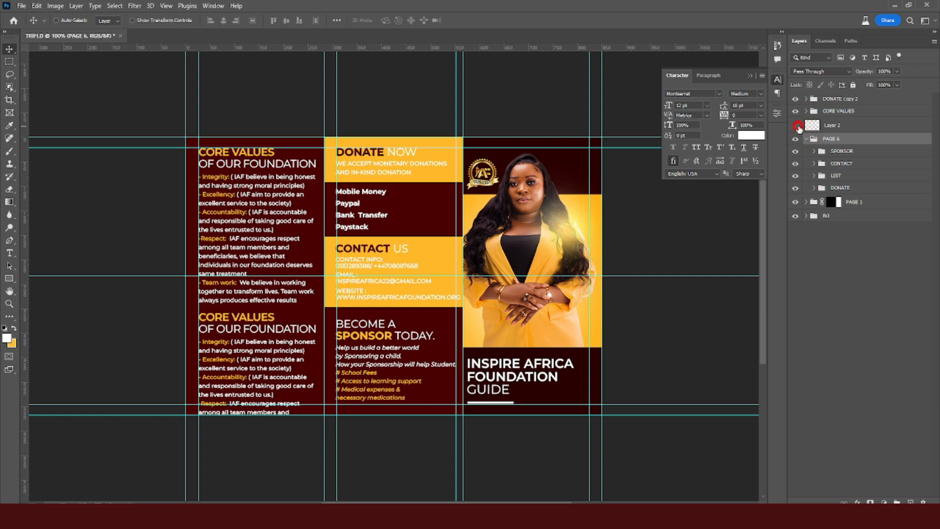
click(797, 126)
click(836, 126)
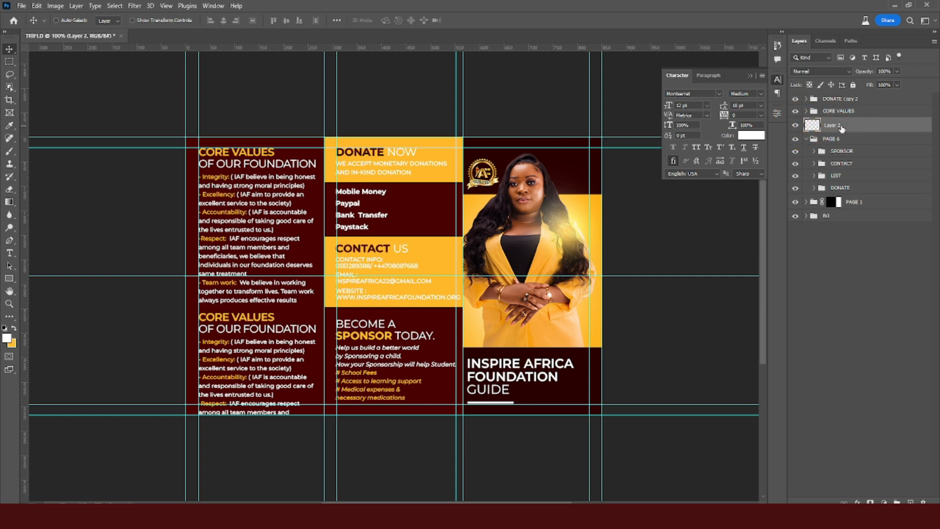
key(Delete)
click(807, 124)
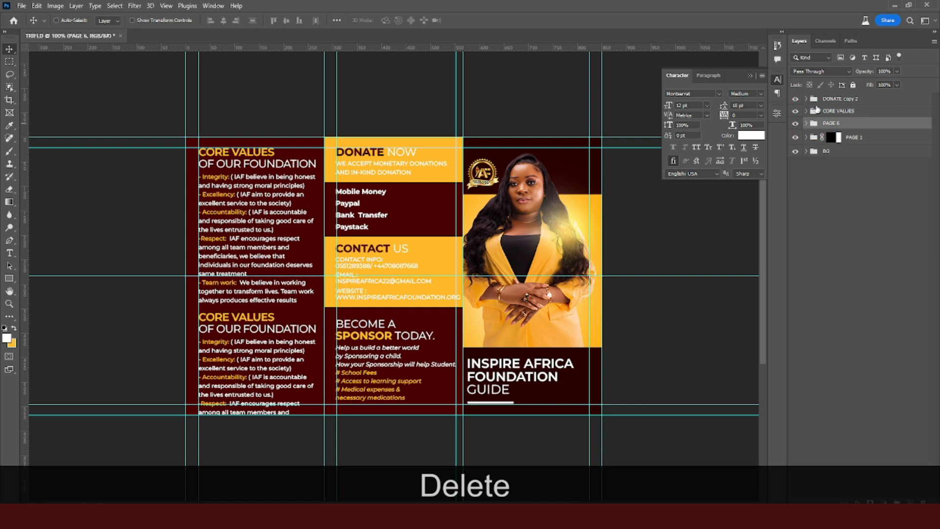
Rename the DONATE copy 2 group to FUNDED.
click(827, 101)
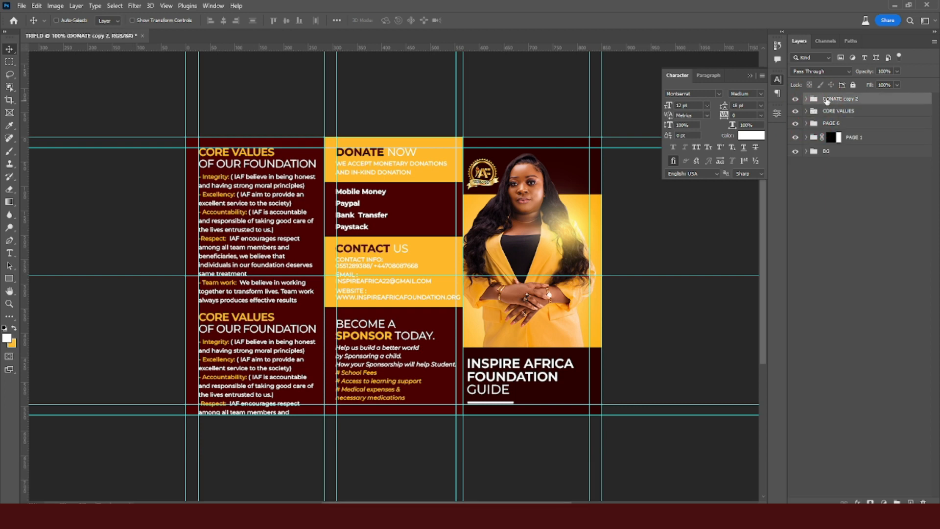
double_click(827, 100)
text(FUNDED)
key(Return)
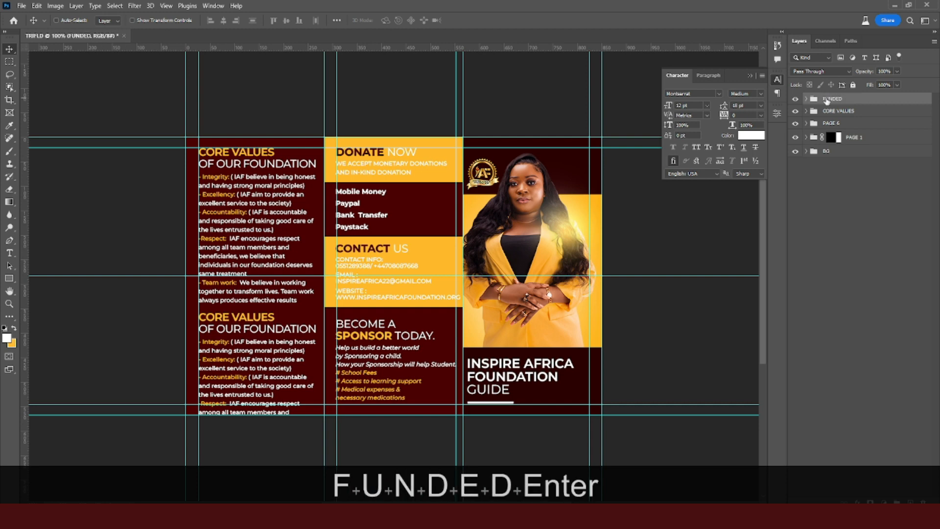
Expand the FUNDED group, switch to Notepad and copy the two-line heading "How is the foundation funded".
click(807, 99)
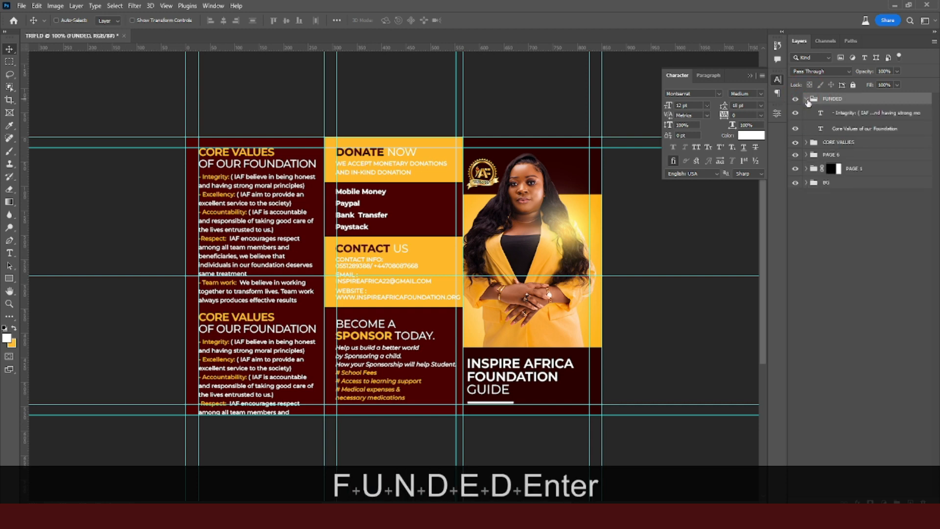
click(363, 517)
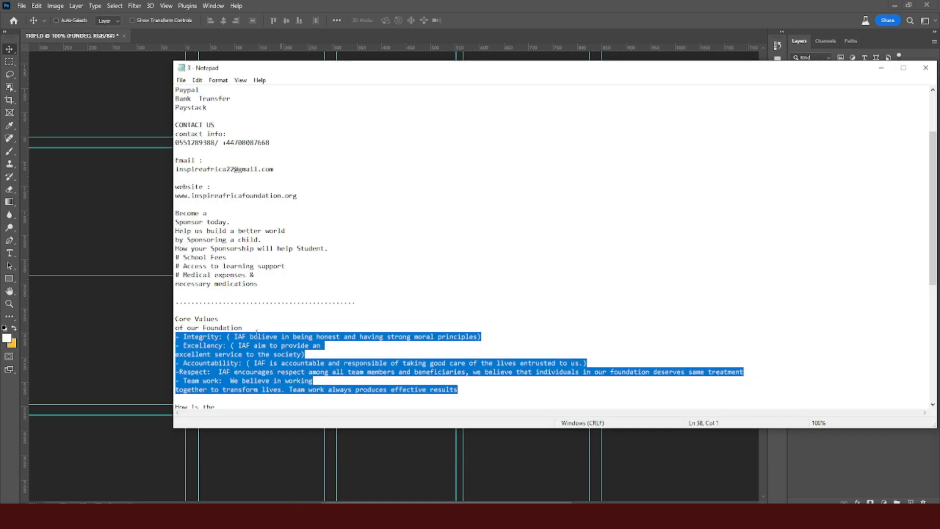
scroll(284, 334, down, 6)
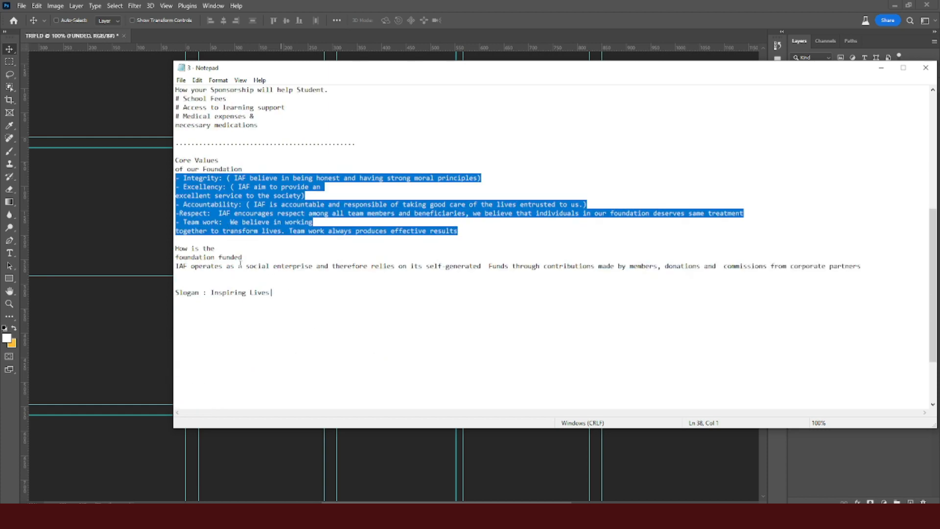
drag(246, 266, 176, 256)
drag(269, 258, 163, 250)
key(ctrl+c)
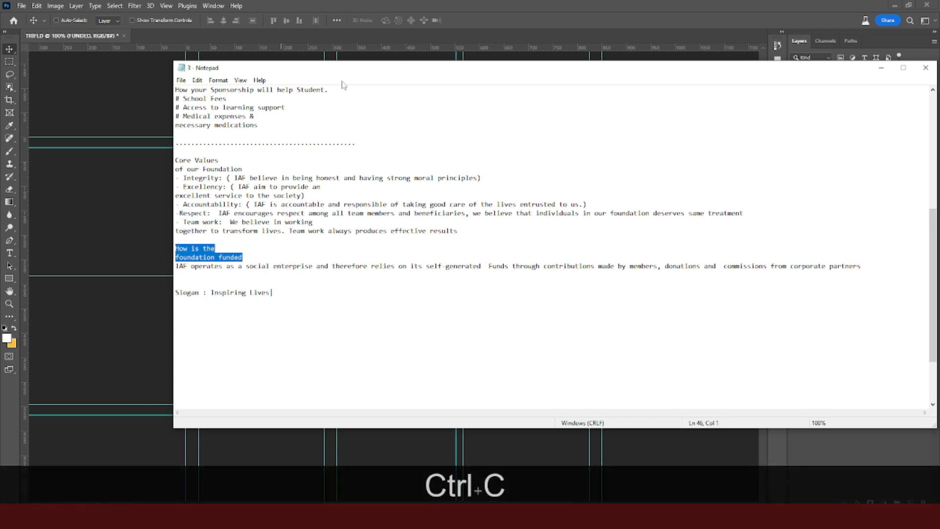
Back in Photoshop, replace the duplicated Core Values heading in the FUNDED group with the copied "How is the foundation funded".
click(381, 4)
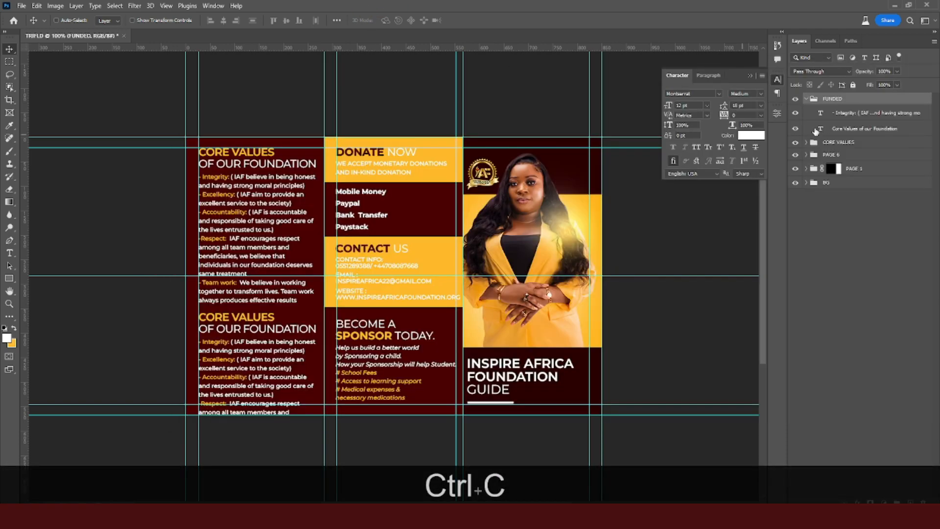
double_click(816, 130)
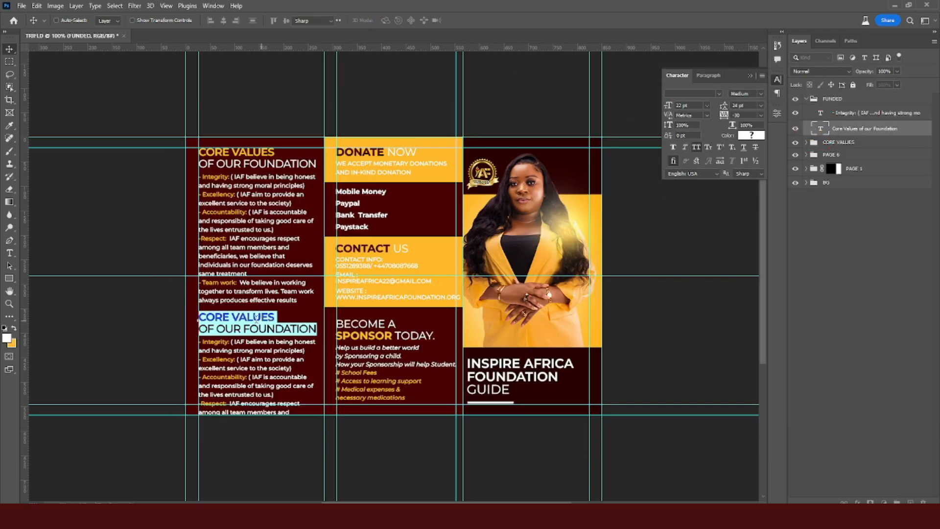
right_click(255, 324)
click(293, 174)
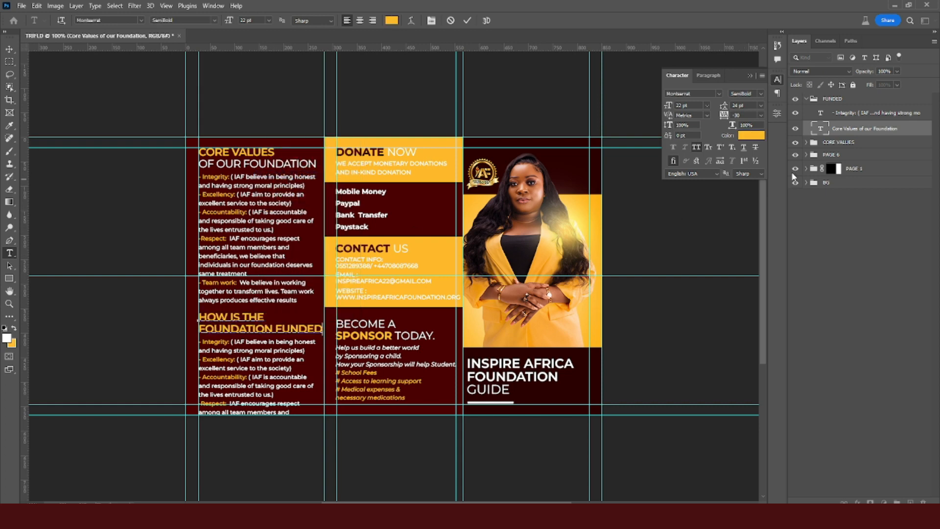
key(ctrl+Return)
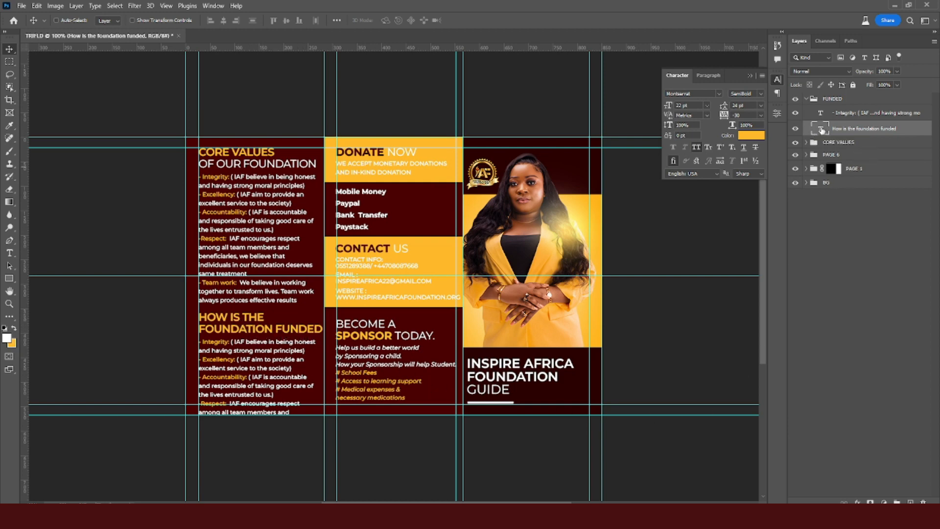
Set "How is the foundation" in the new heading to Montserrat Regular in white (ffffff), leaving out the word "funded".
double_click(275, 329)
drag(274, 329, 185, 311)
click(761, 93)
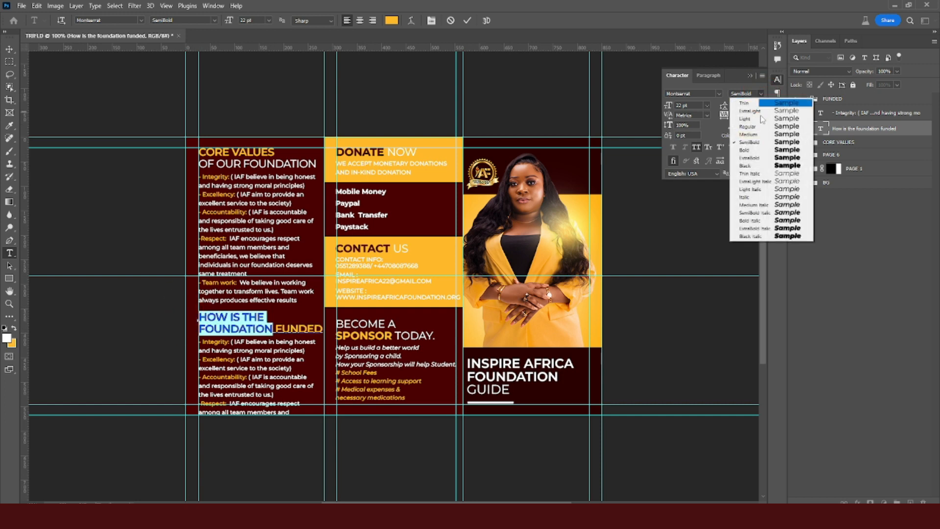
click(747, 126)
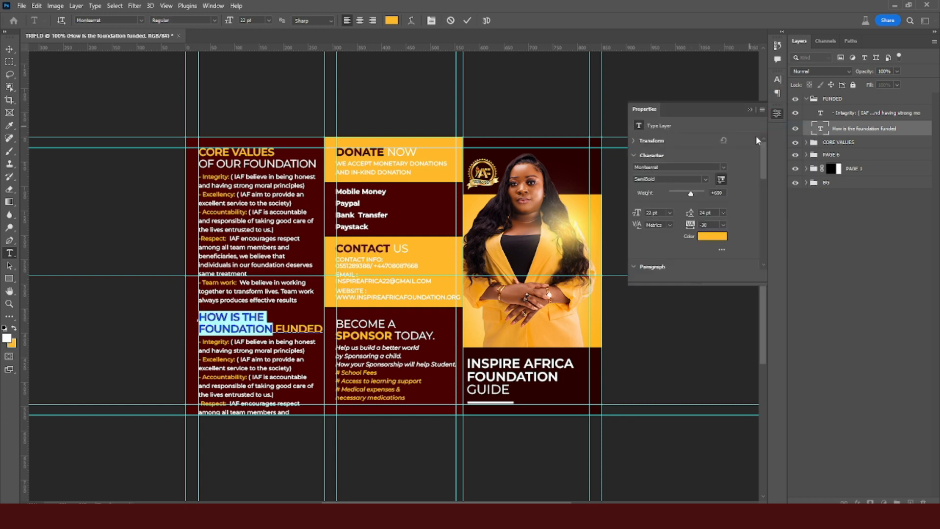
click(712, 237)
drag(543, 131, 515, 92)
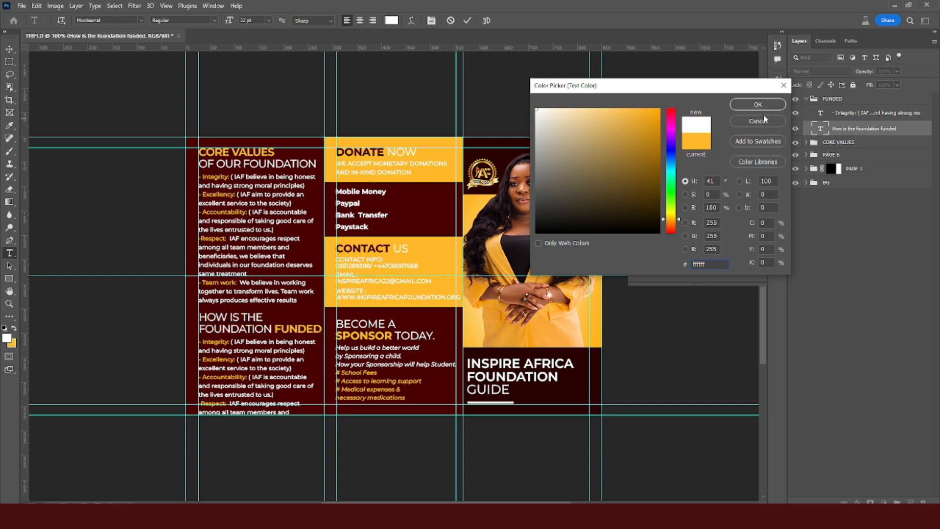
click(753, 105)
click(842, 127)
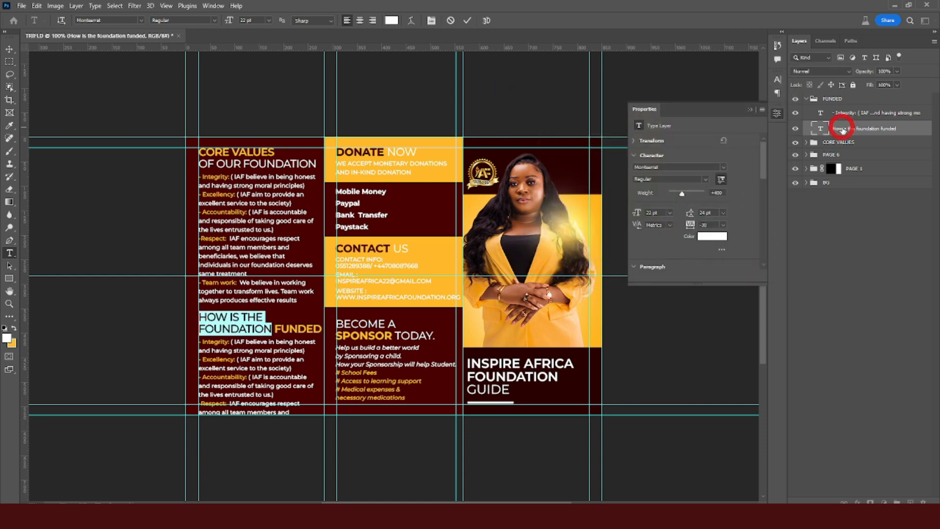
key(v)
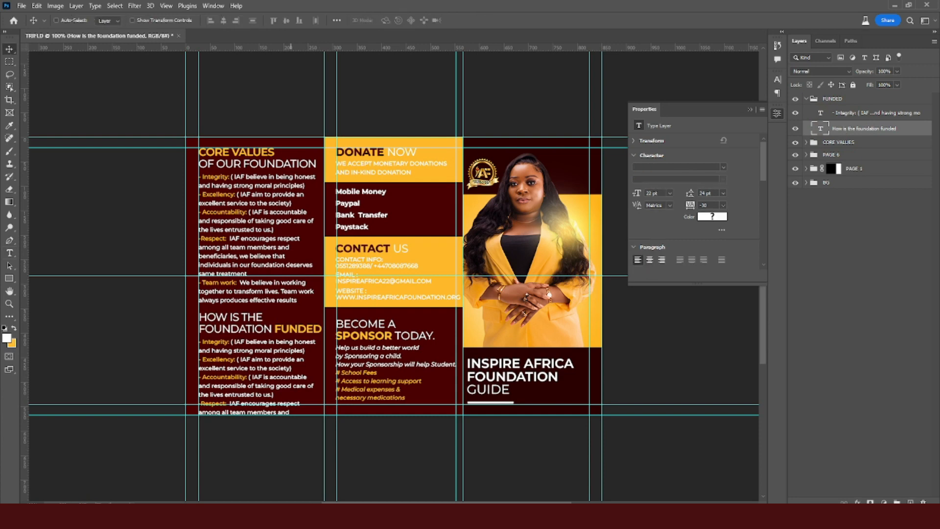
Switch to Notepad, copy the paragraph starting "IAF operates as a social enterprise", and return to Photoshop.
key(alt+Tab)
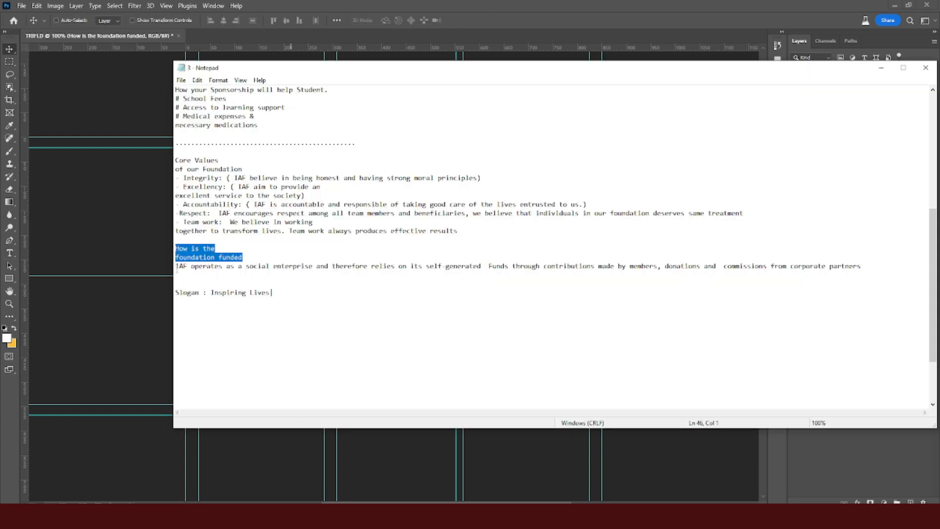
drag(177, 266, 839, 288)
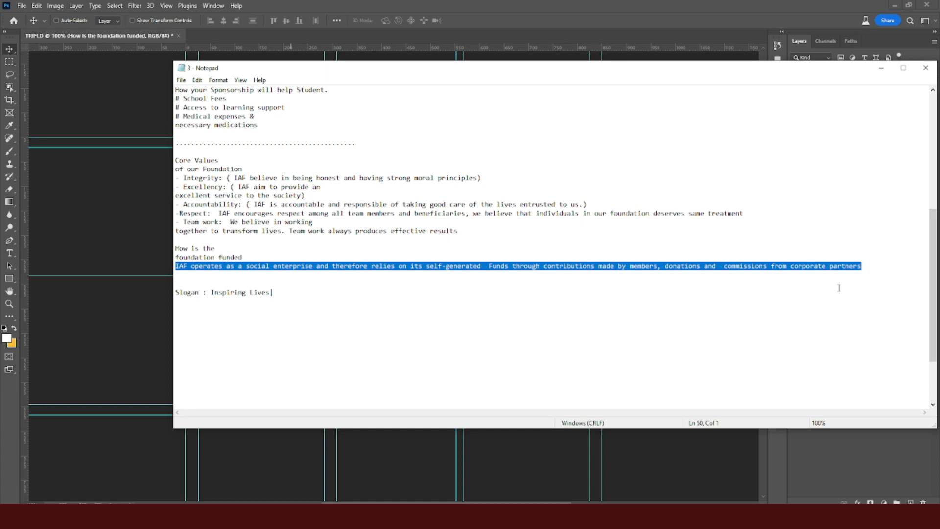
key(ctrl+c)
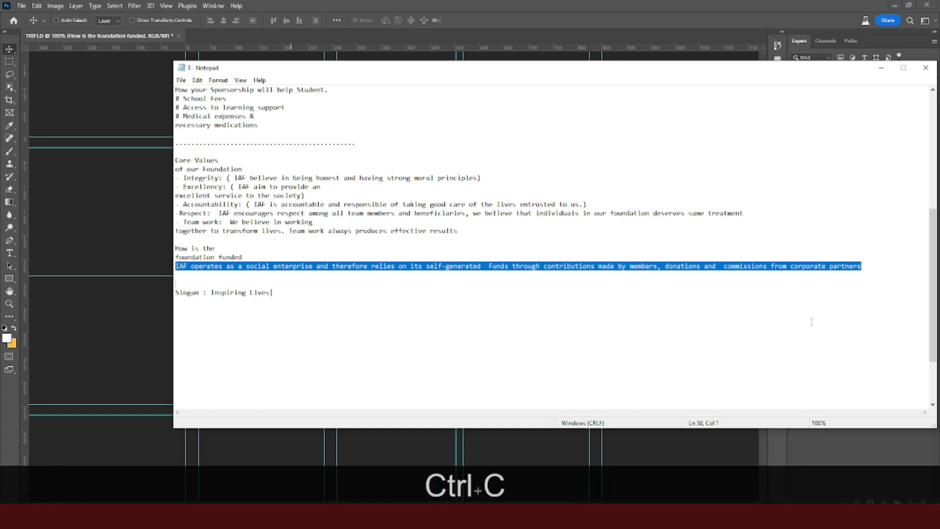
click(369, 435)
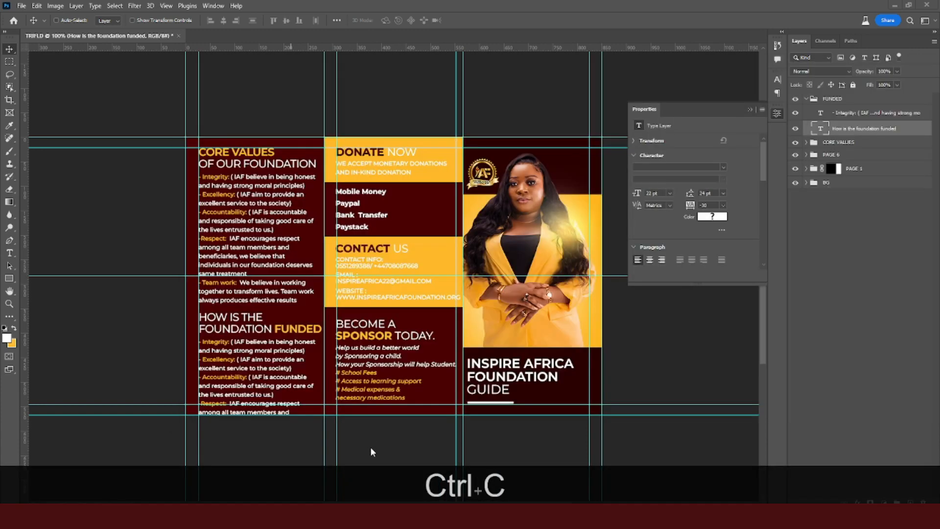
Replace the duplicated Integrity body text in the FUNDED group with the copied IAF paragraph and remove the trailing blank lines.
click(822, 114)
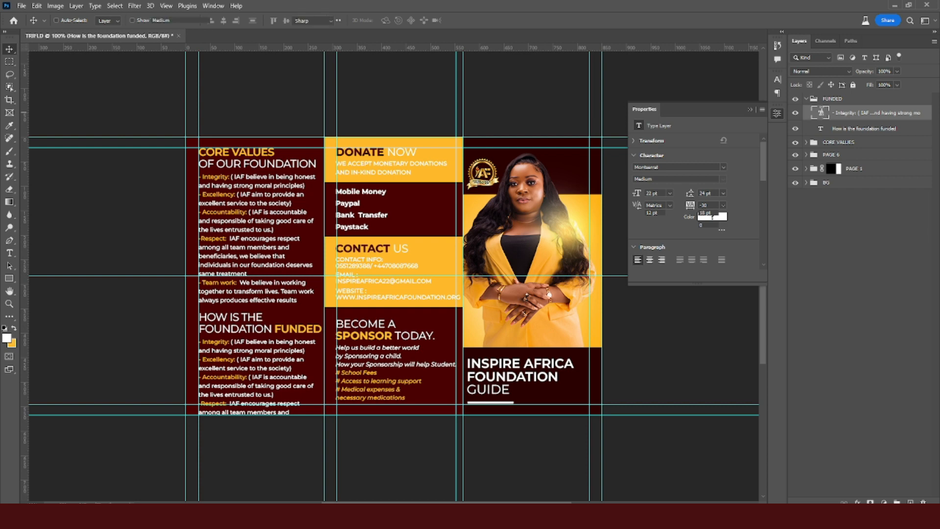
double_click(822, 113)
key(ctrl+v)
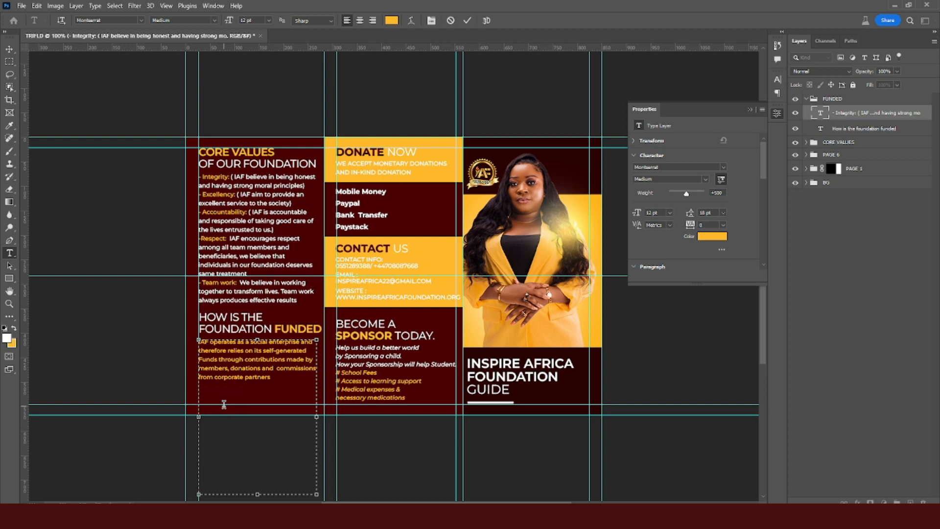
key(BackSpace)
key(BackSpace)
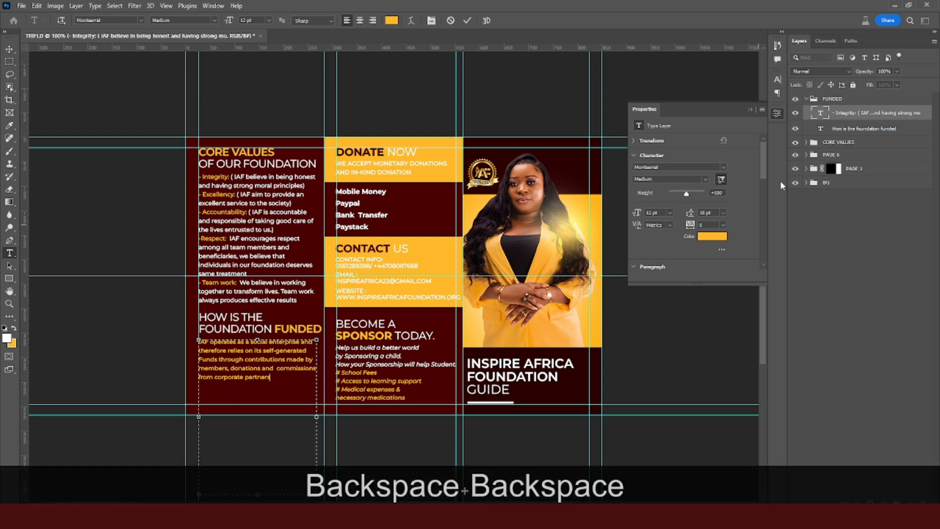
click(842, 113)
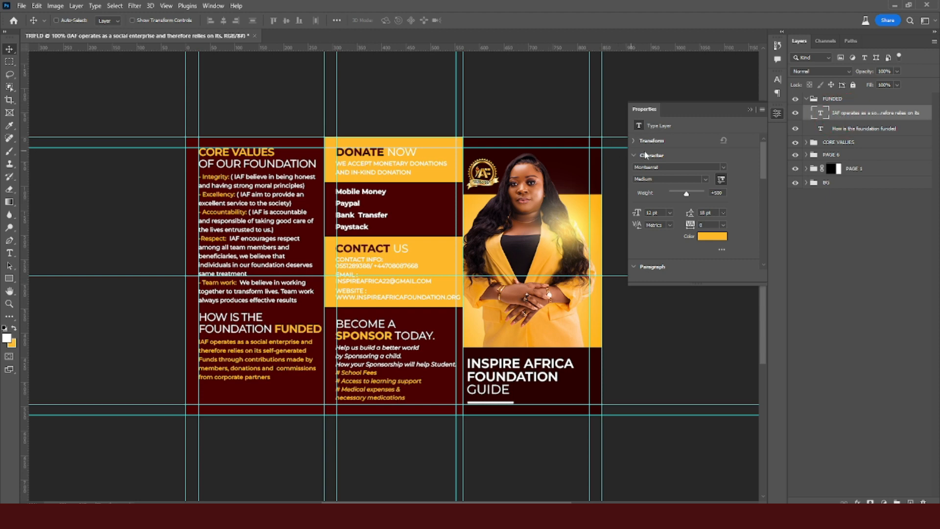
Change the text color of the funding paragraph to white (ffffff).
click(706, 239)
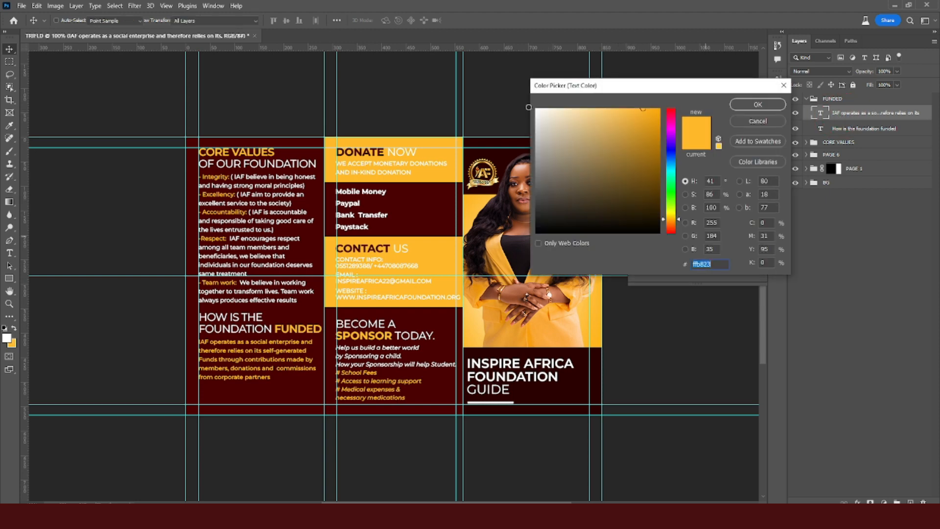
click(534, 102)
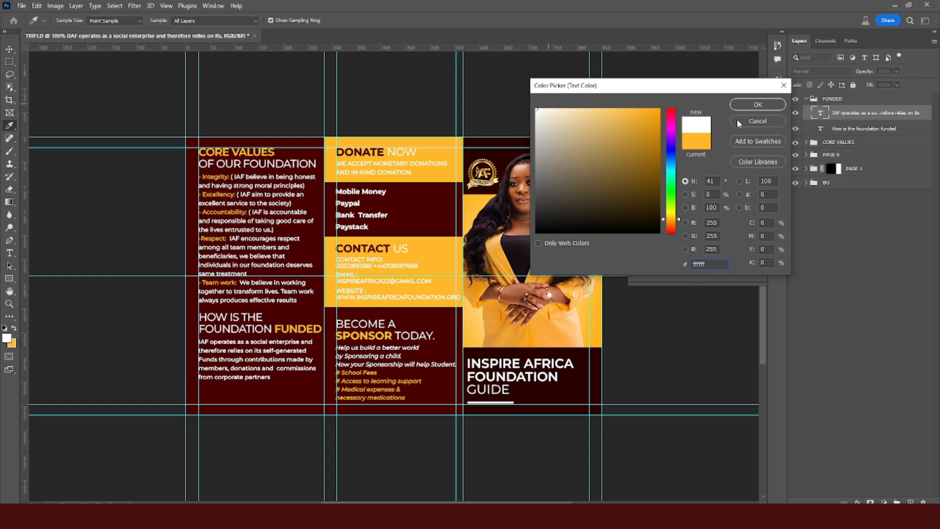
click(745, 104)
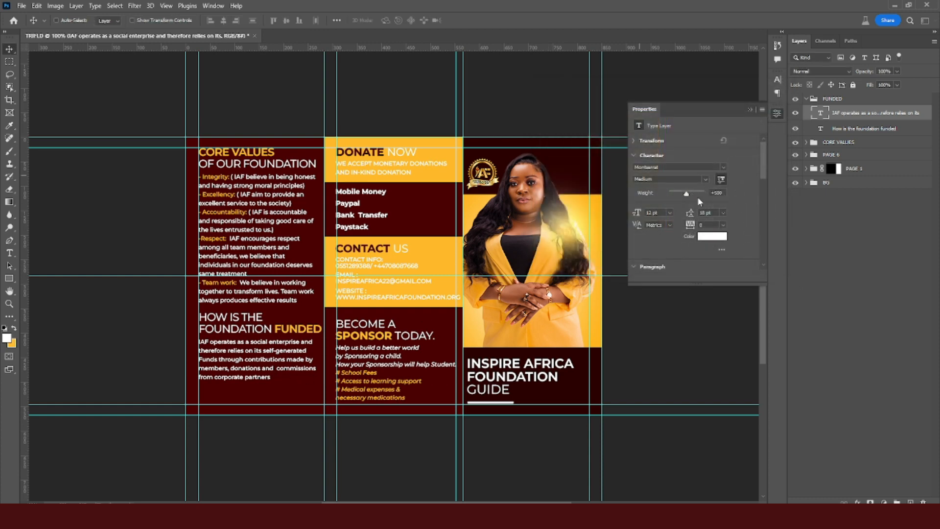
Duplicate the funding paragraph layer and move the copy straight down below the original.
click(829, 117)
key(ctrl+j)
key(v)
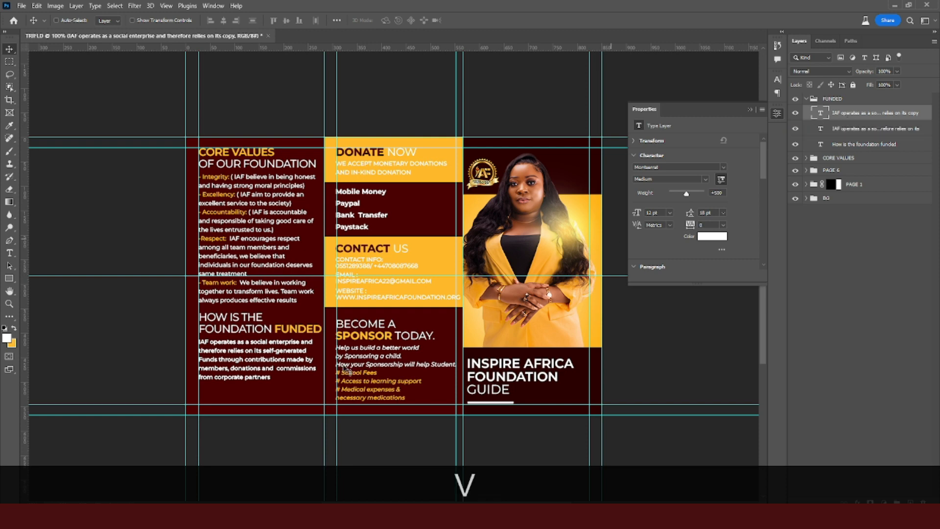
drag(241, 391, 235, 427)
Switch to Notepad, copy the line "Slogan : Inspiring Lives", and return to Photoshop.
click(285, 517)
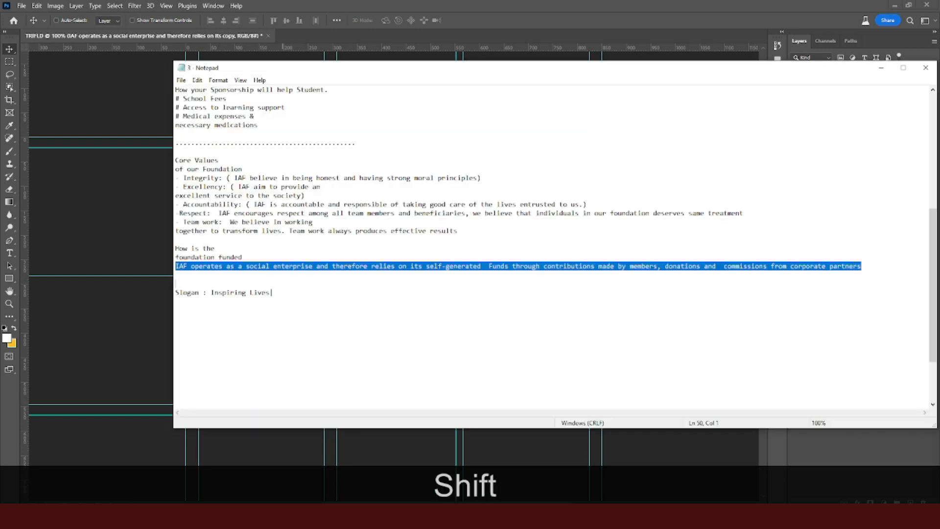
drag(271, 293, 161, 290)
key(ctrl+c)
click(360, 7)
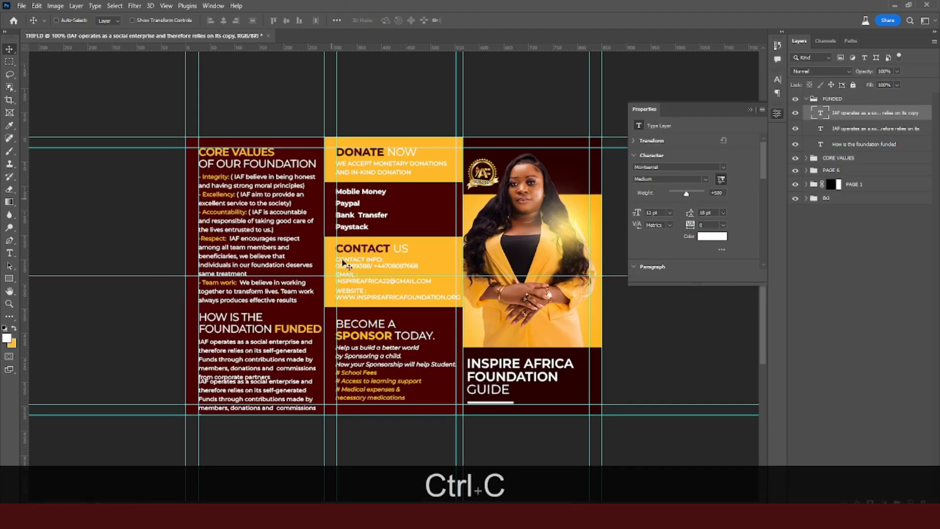
Replace the duplicated paragraph's text with the copied "Slogan : Inspiring Lives" line.
double_click(820, 114)
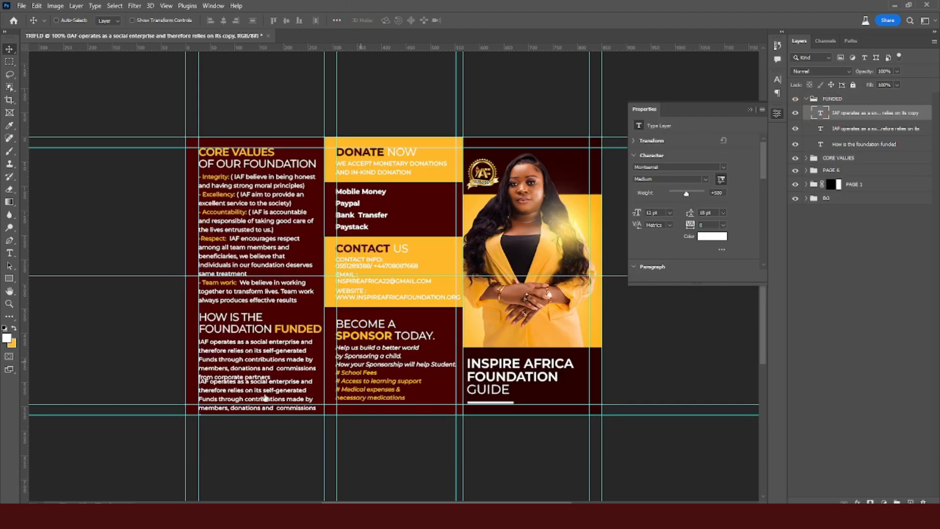
right_click(266, 396)
click(282, 237)
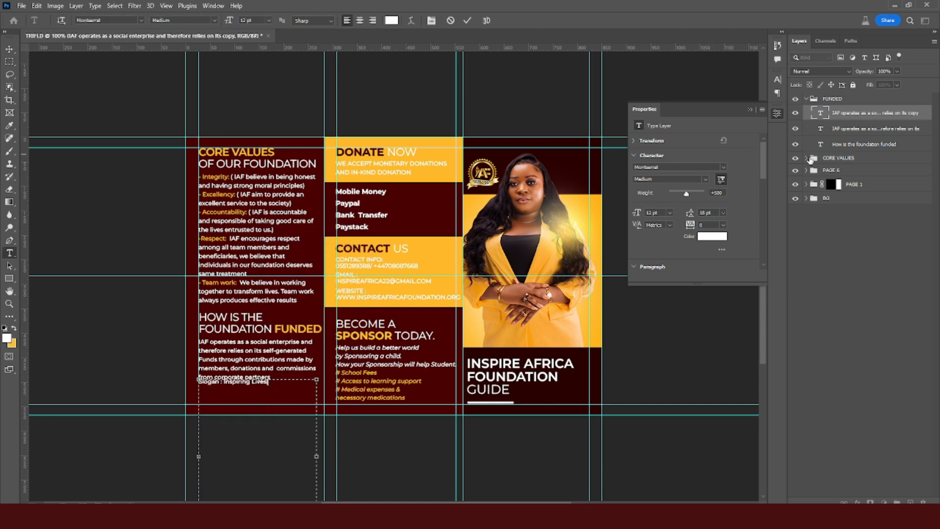
click(837, 115)
key(v)
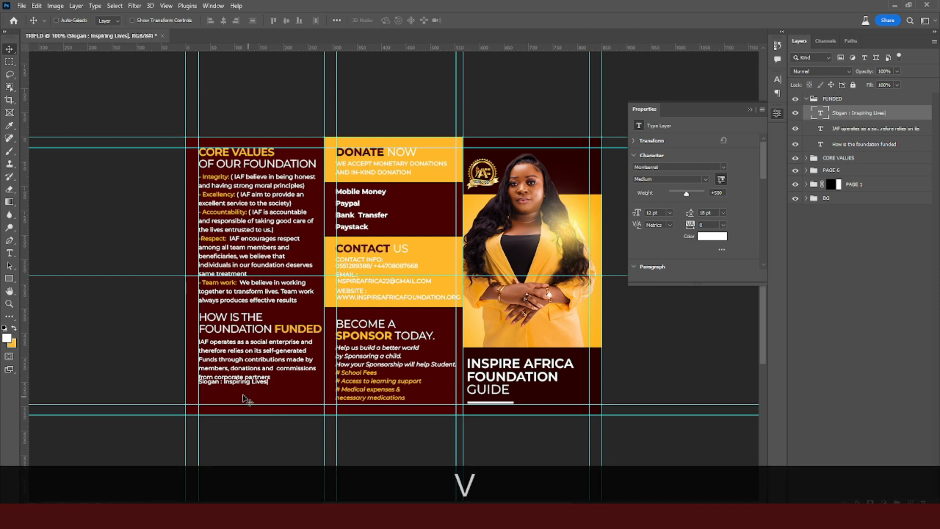
Move the slogan line down to leave a gap below the funding paragraph, and nudge it up slightly.
drag(243, 398, 242, 409)
key(Up)
key(Up)
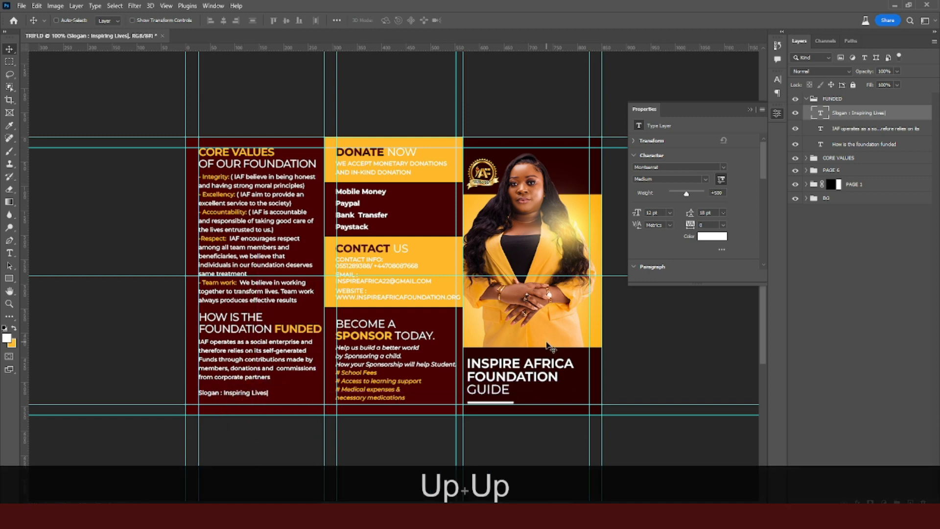
key(Up)
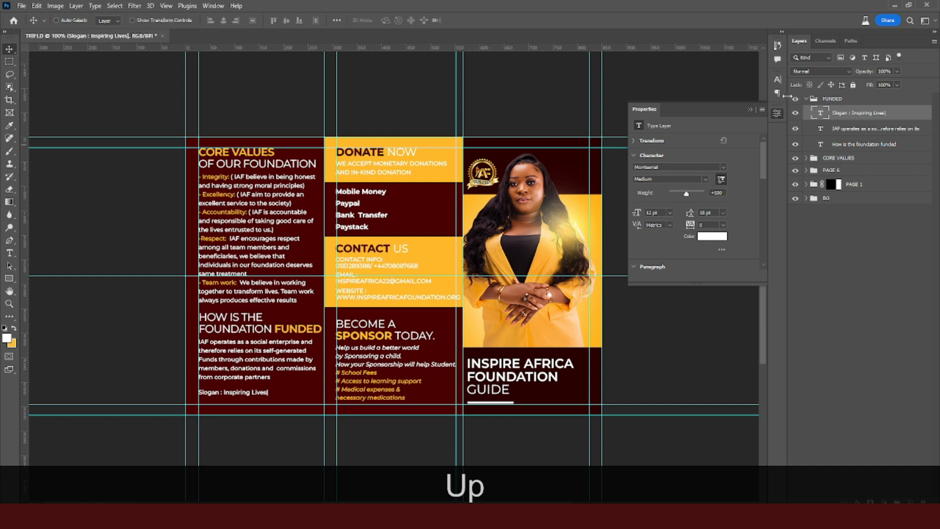
Recolour the "Slogan :" label of the slogan line to yellow-orange #ffb823, leaving "Inspiring Lives" white.
key(t)
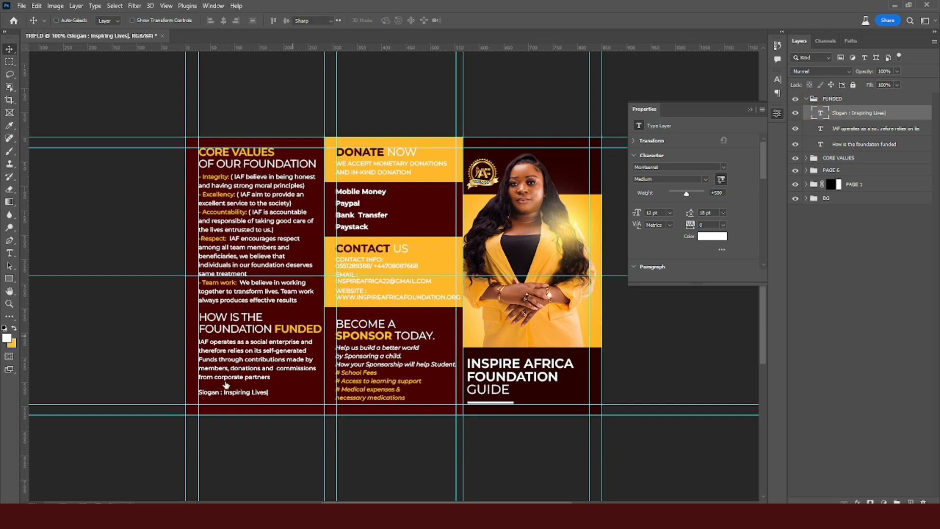
drag(224, 392, 179, 385)
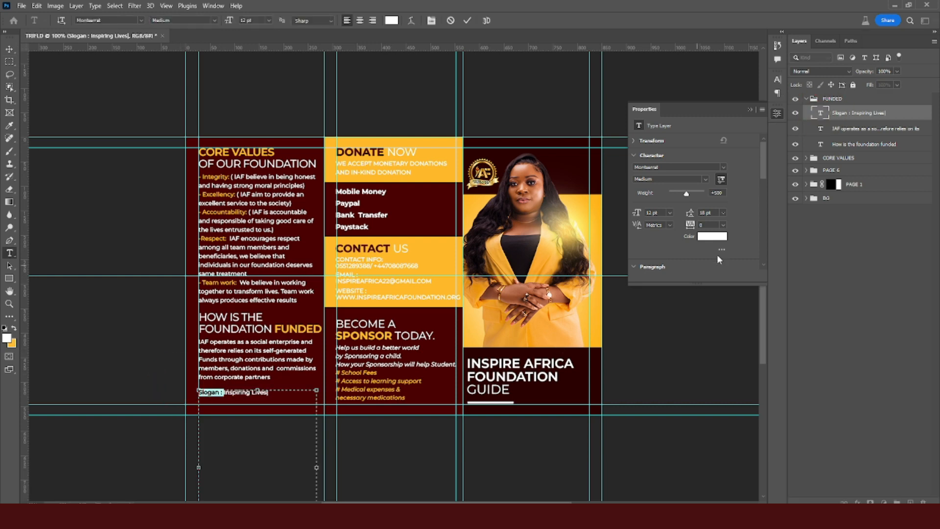
click(712, 236)
key(ctrl+v)
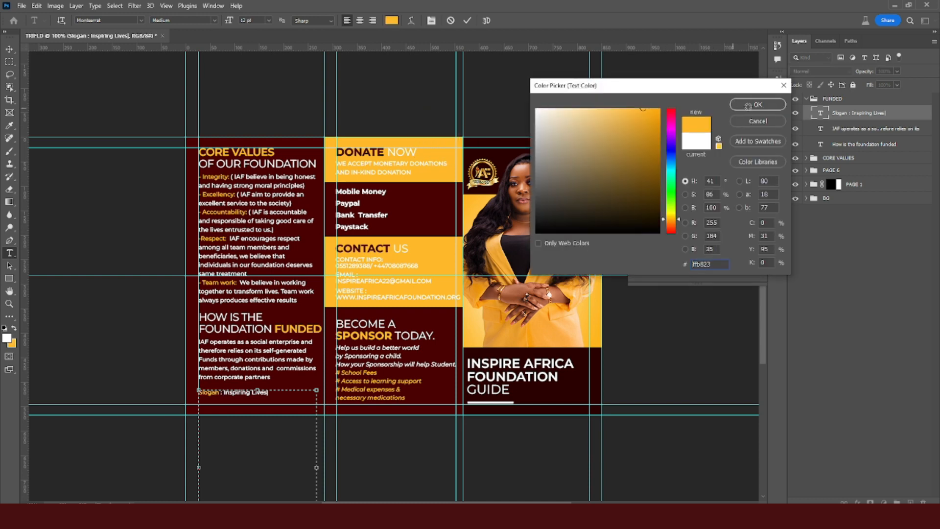
click(748, 106)
click(848, 113)
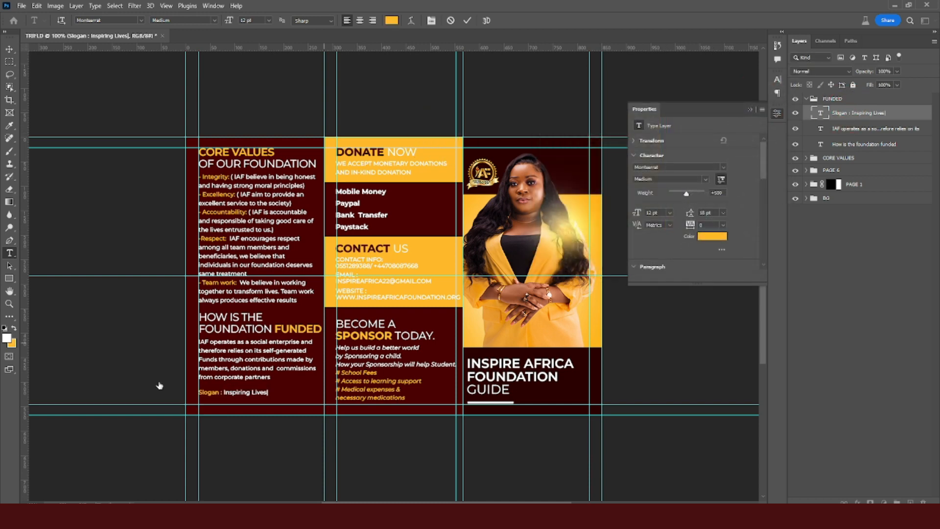
key(v)
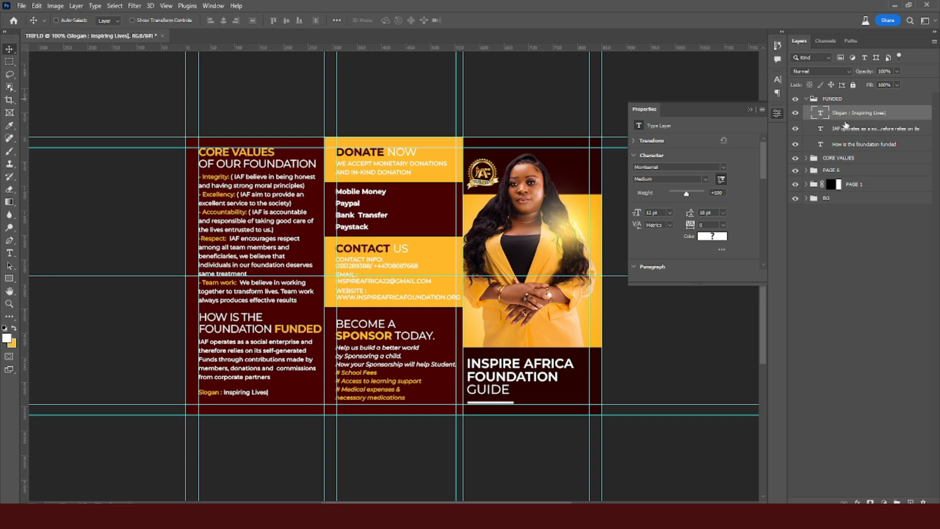
Draw a rectangle about 263 × 55 px along the left panel's bottom edge, with no stroke and the brochure's yellow-orange as fill.
click(9, 278)
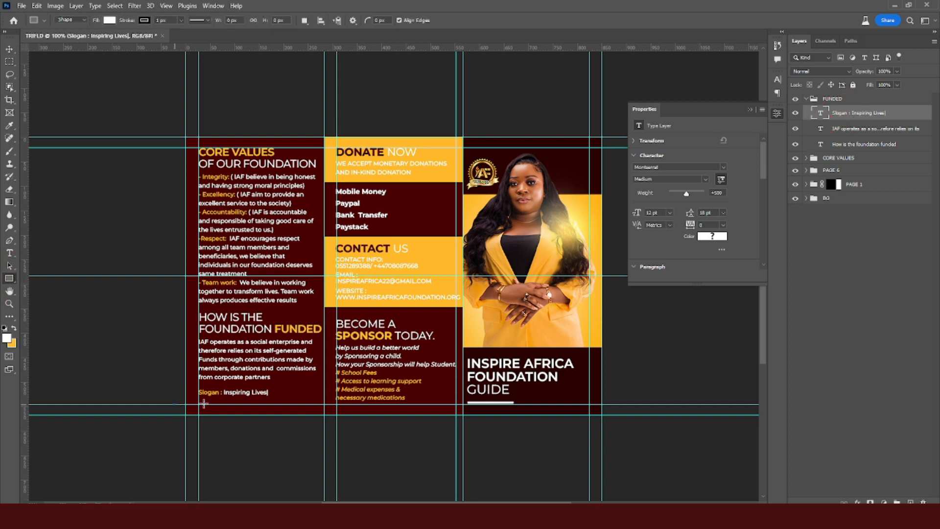
drag(204, 403, 302, 431)
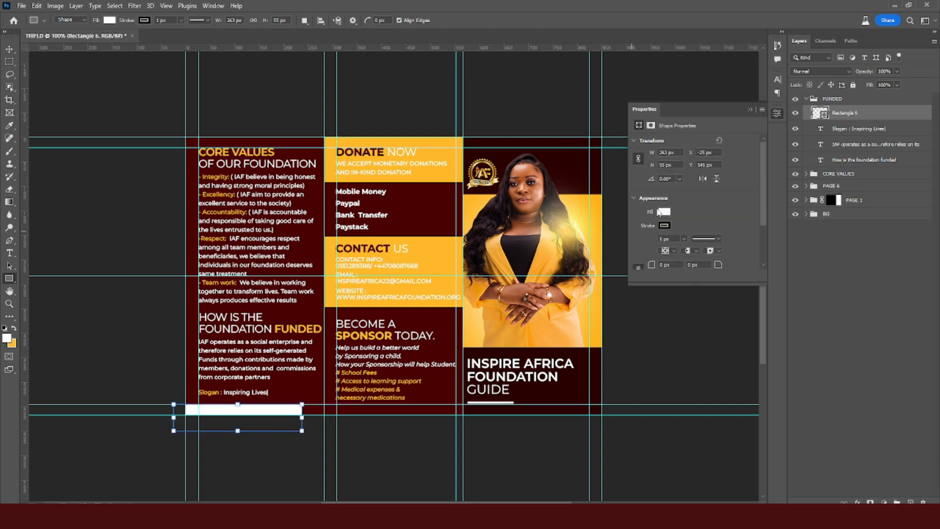
click(143, 19)
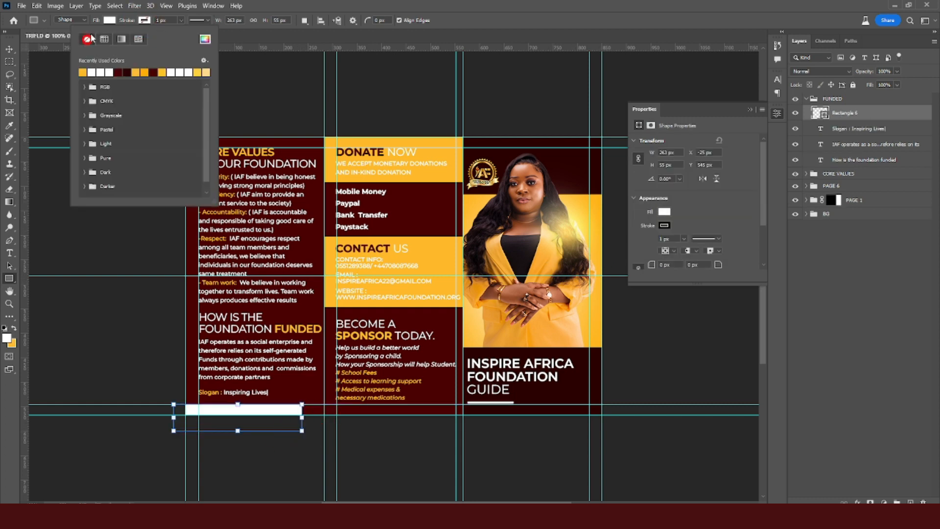
click(89, 38)
click(110, 20)
click(49, 72)
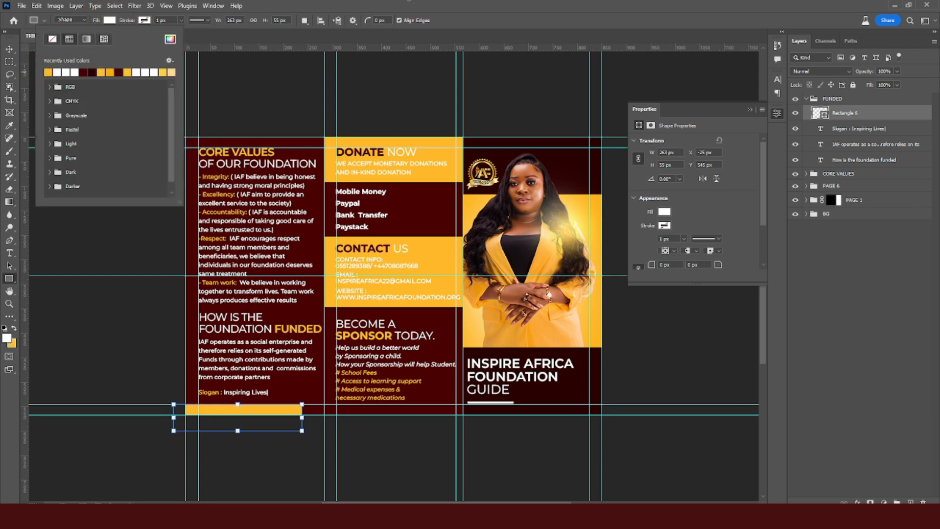
click(677, 140)
Combine the FUNDED and CORE VALUES layer groups into one group named PAGE 5, and hide the guides.
click(807, 99)
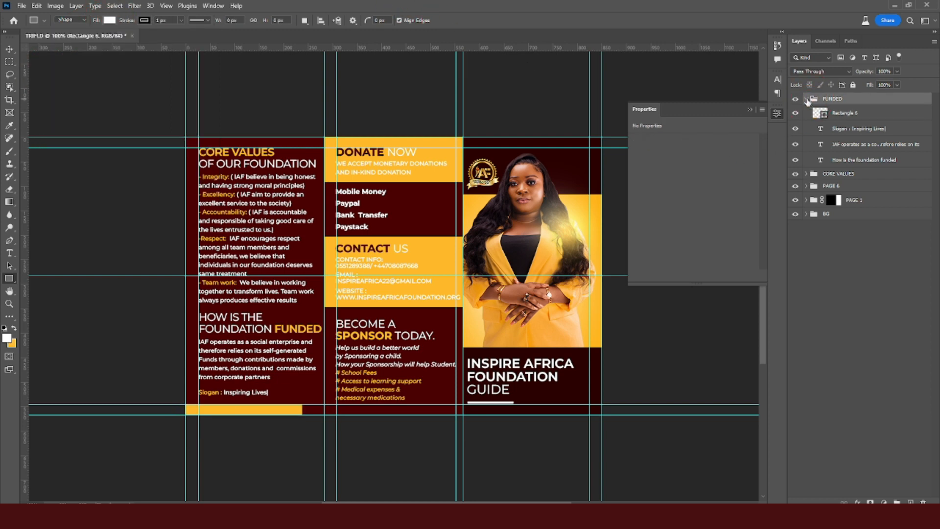
ctrl+click(835, 111)
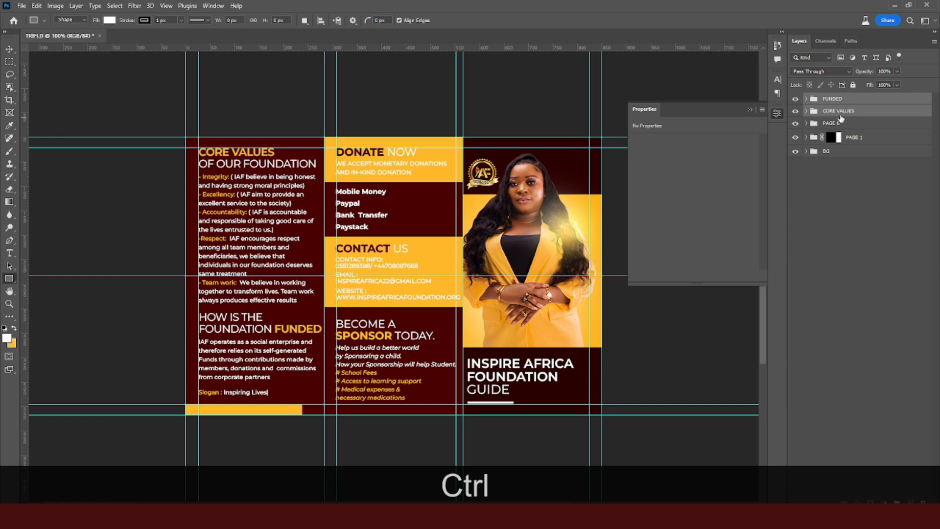
key(ctrl+g)
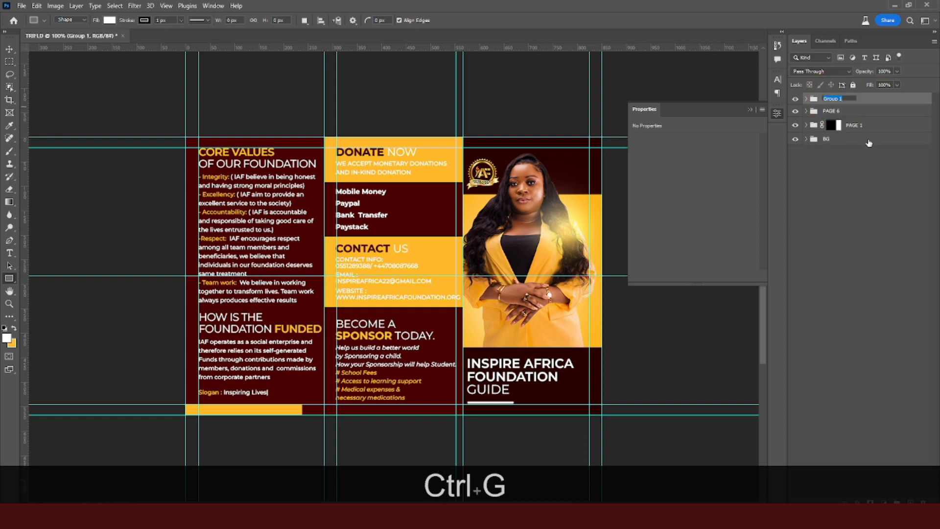
text(PAGE 5)
key(Return)
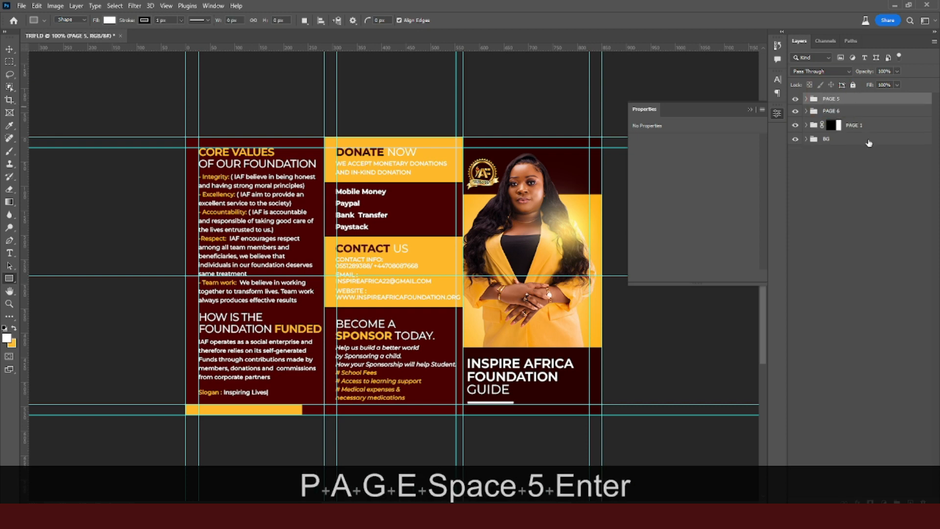
key(ctrl+h)
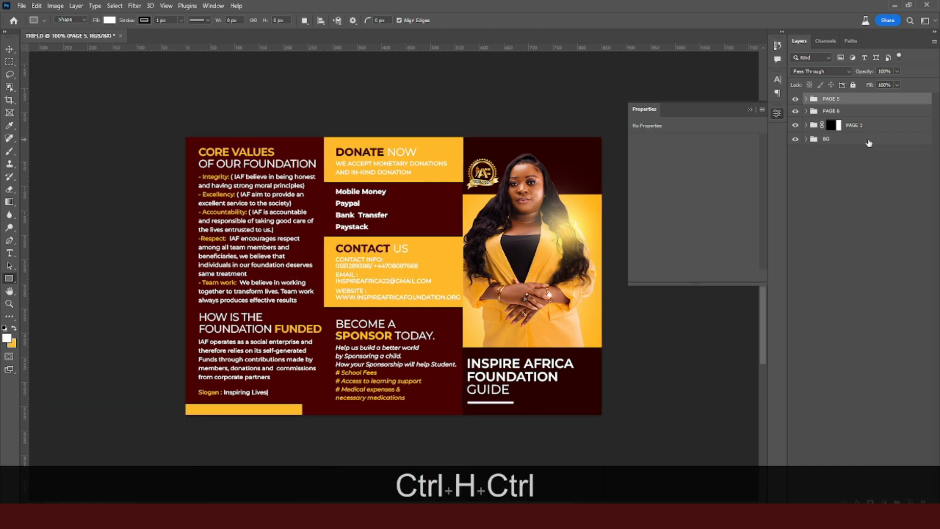